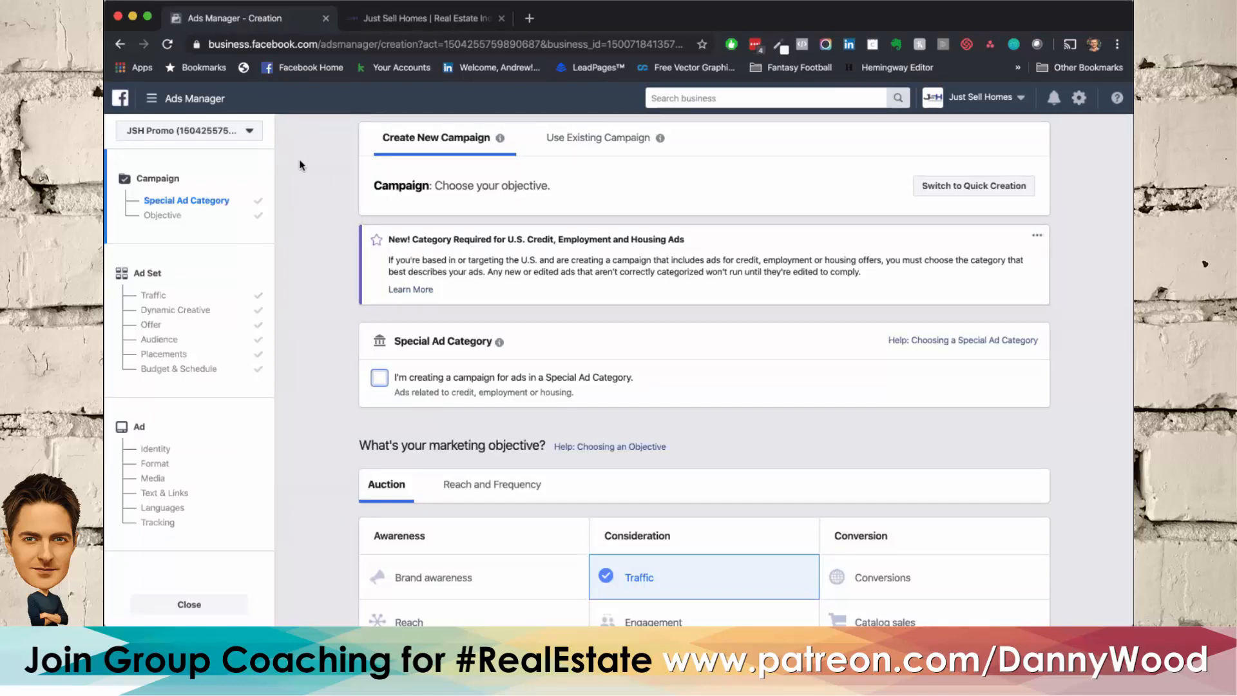
# Step: Return to the Training Account's campaign creation, dismiss the leftover draft, and choose Reach as the marketing objective
pyautogui.click(120, 43)
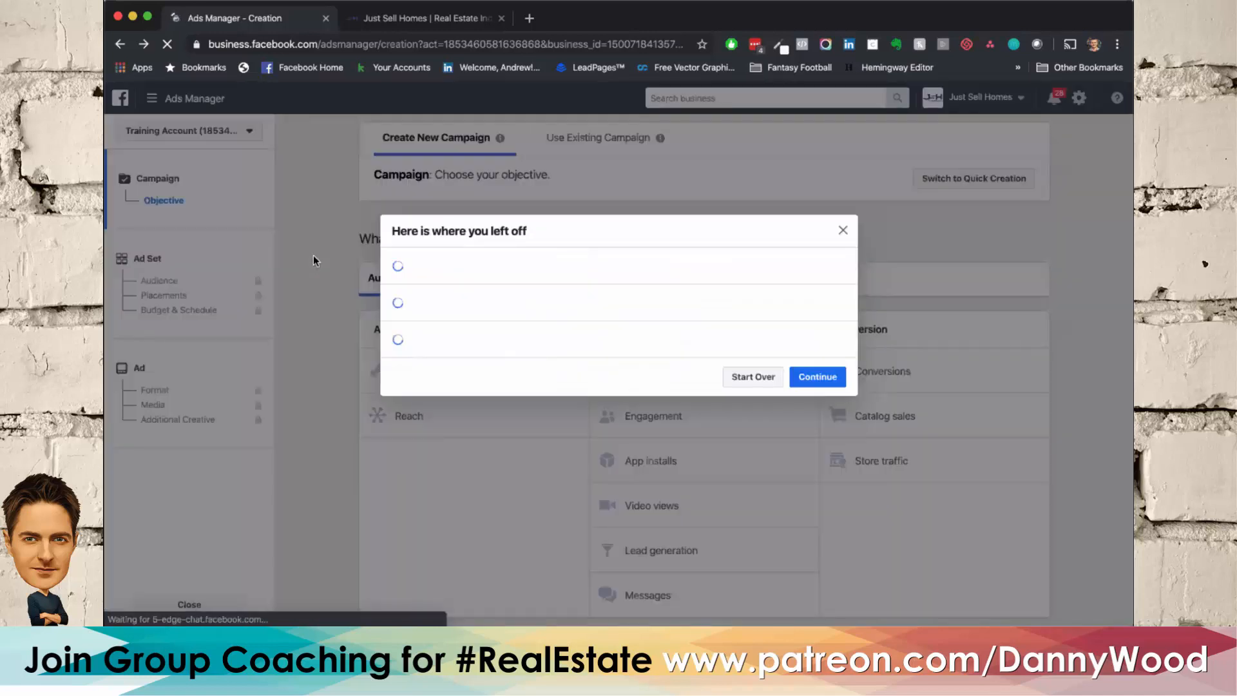
pyautogui.click(842, 230)
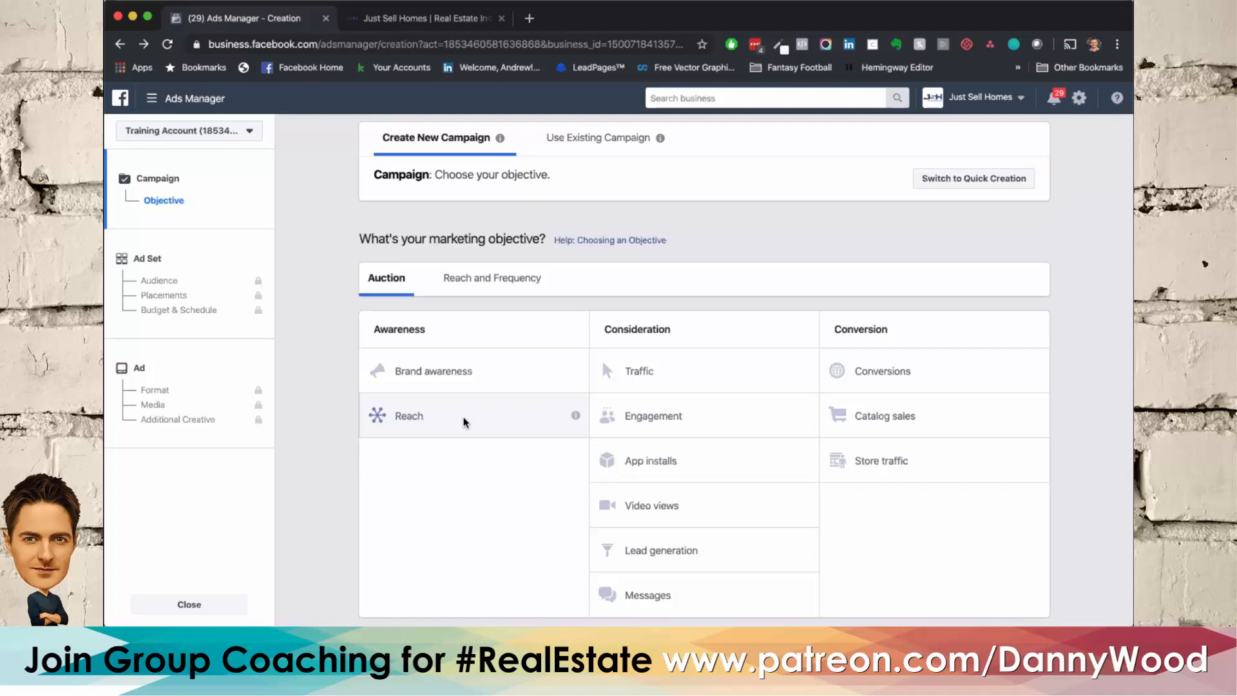
pyautogui.click(464, 422)
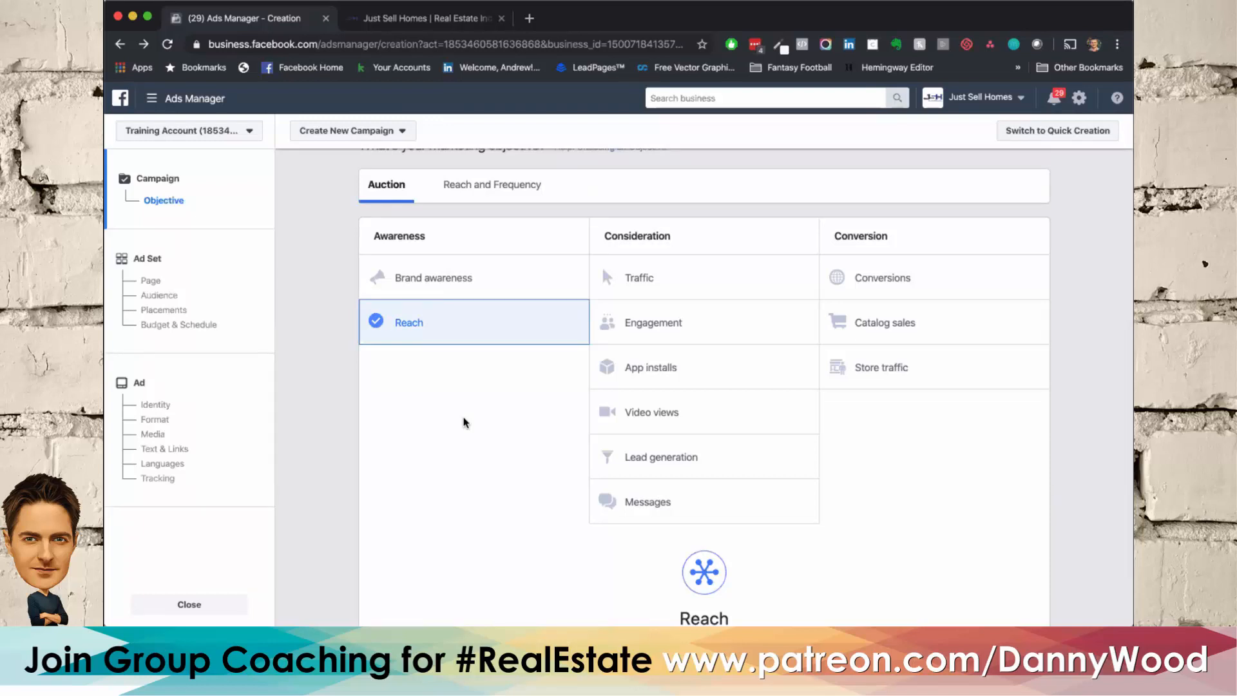
# Step: Name the campaign 123 Main Street and continue to the ad set setup
pyautogui.scroll(-5, 466, 422)
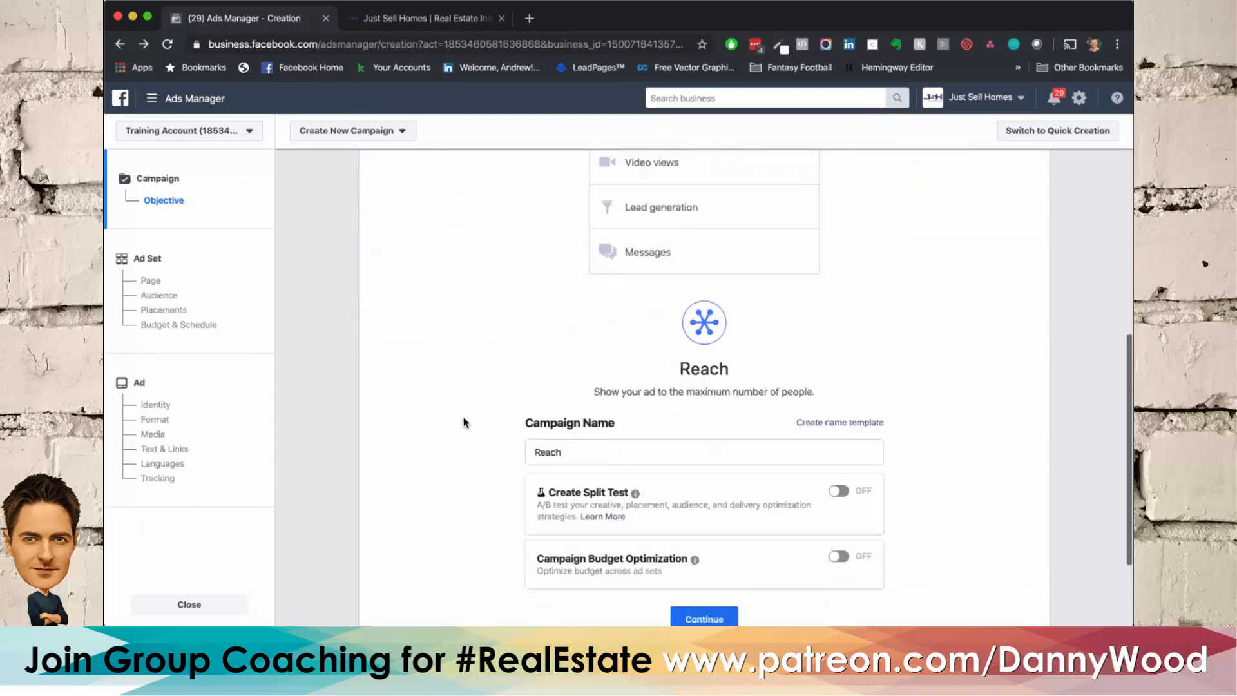
pyautogui.doubleClick(589, 381)
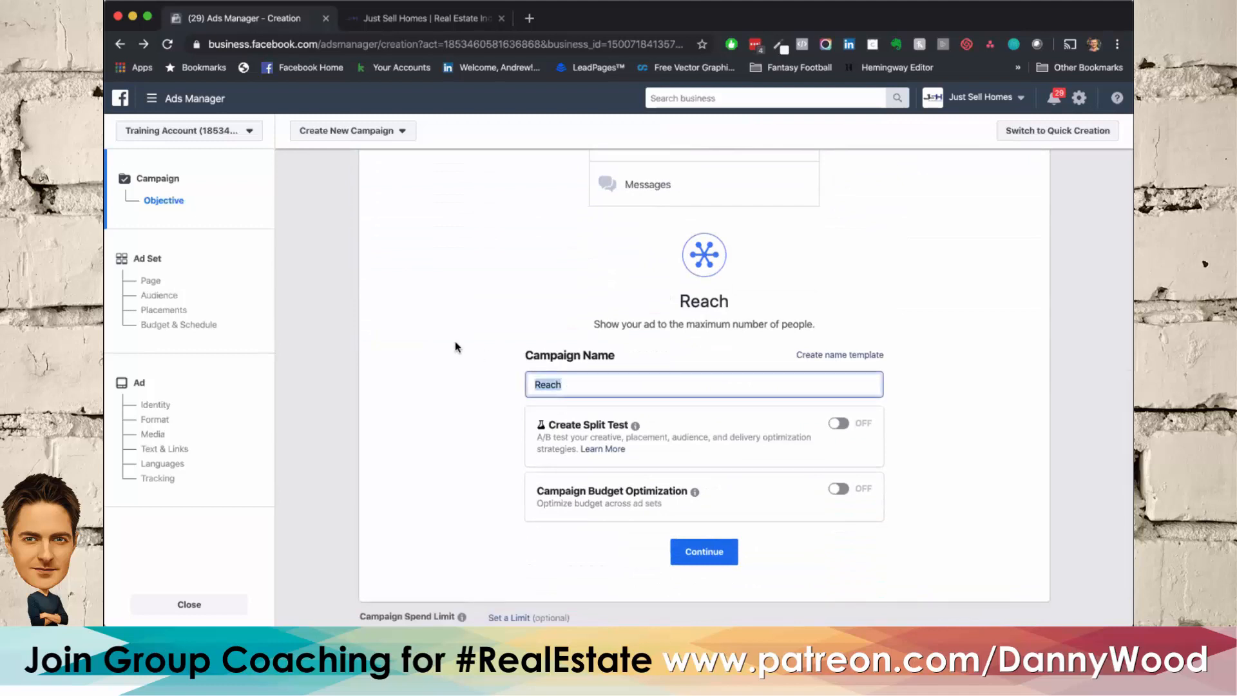
pyautogui.write('123 Main Street')
pyautogui.click(471, 337)
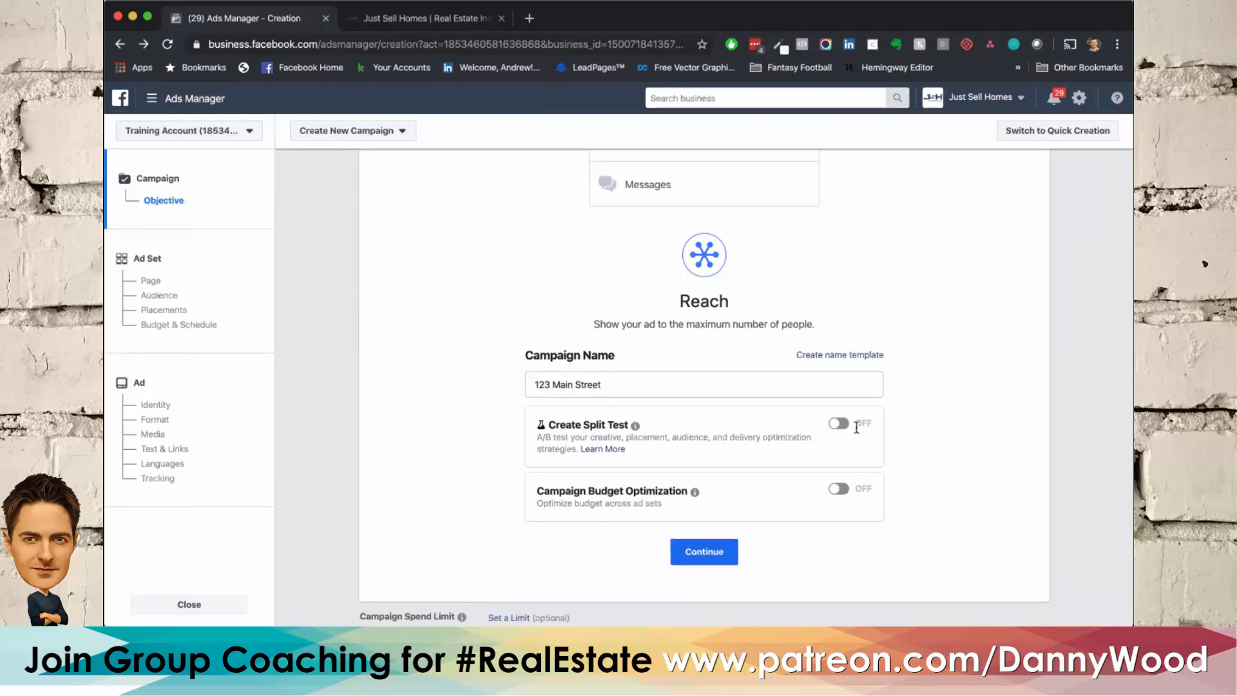
pyautogui.scroll(-1, 832, 451)
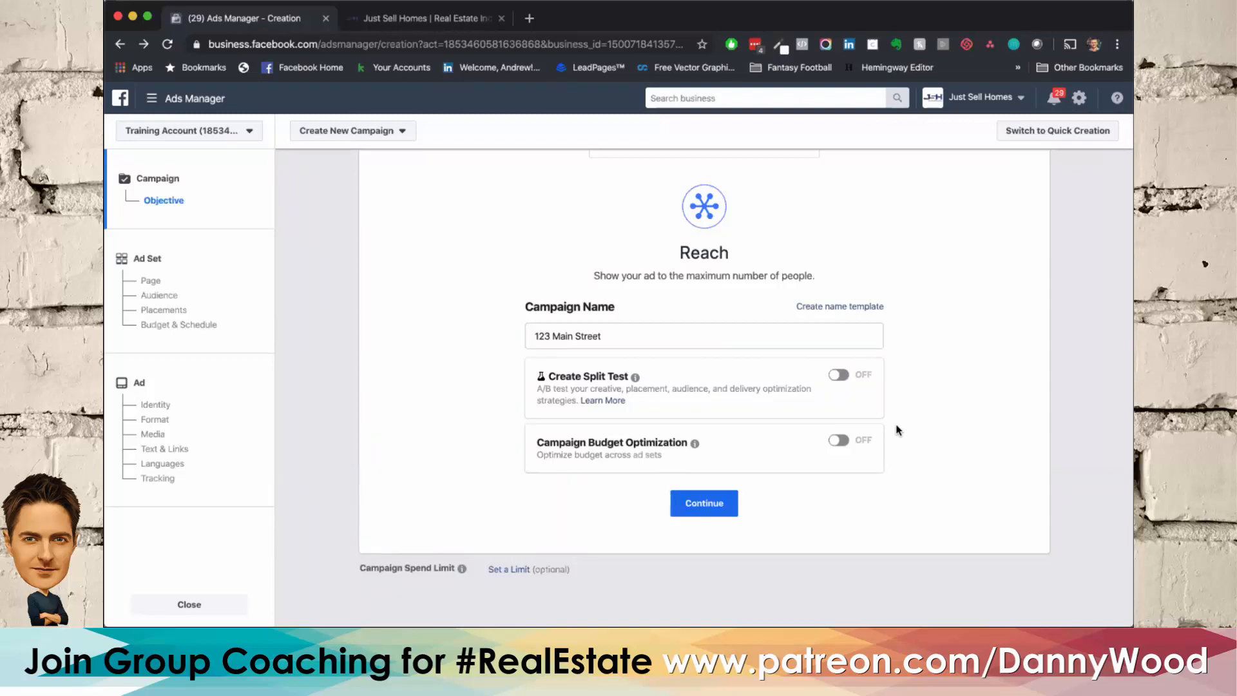
pyautogui.click(708, 502)
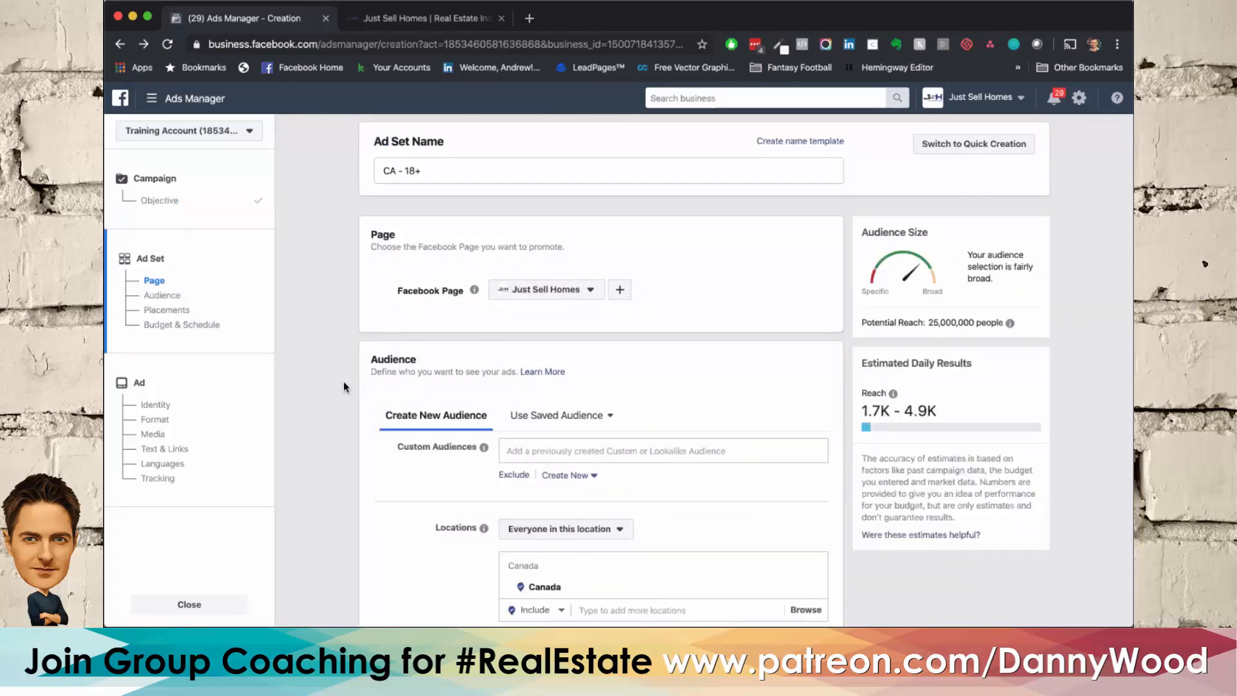
# Step: Try Traffic as the campaign objective, restoring Reach before returning to the ad set's page settings
pyautogui.click(160, 203)
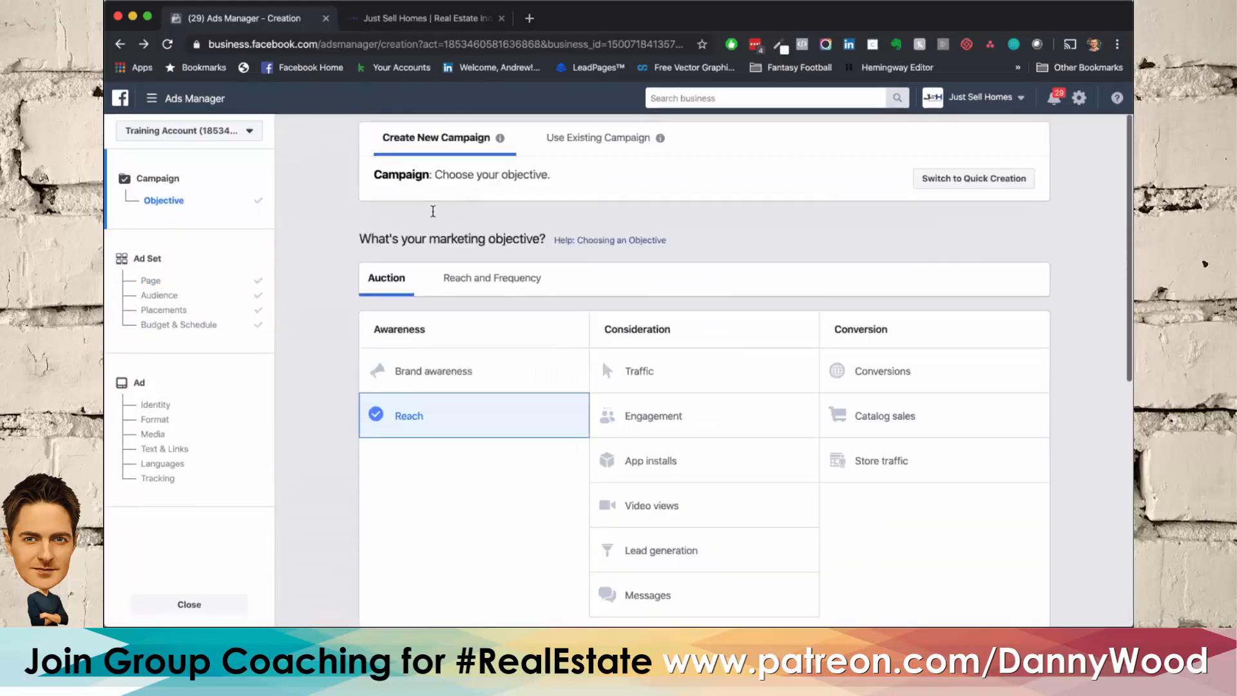
pyautogui.click(668, 359)
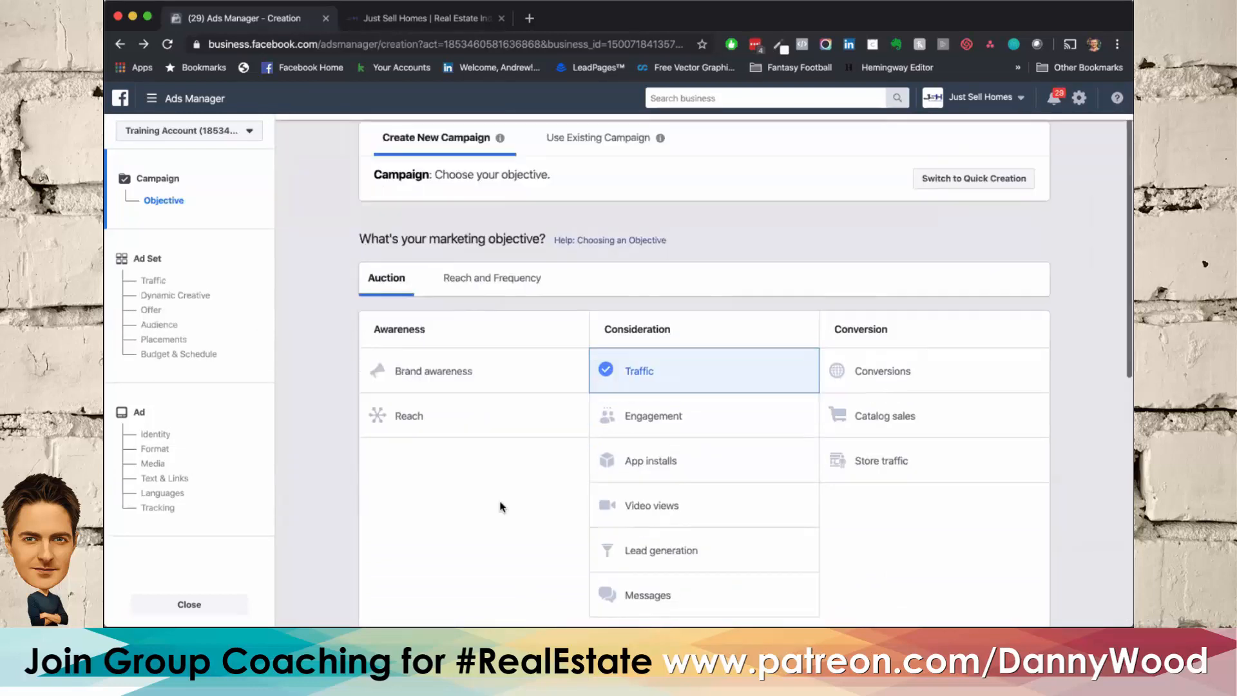
pyautogui.click(434, 417)
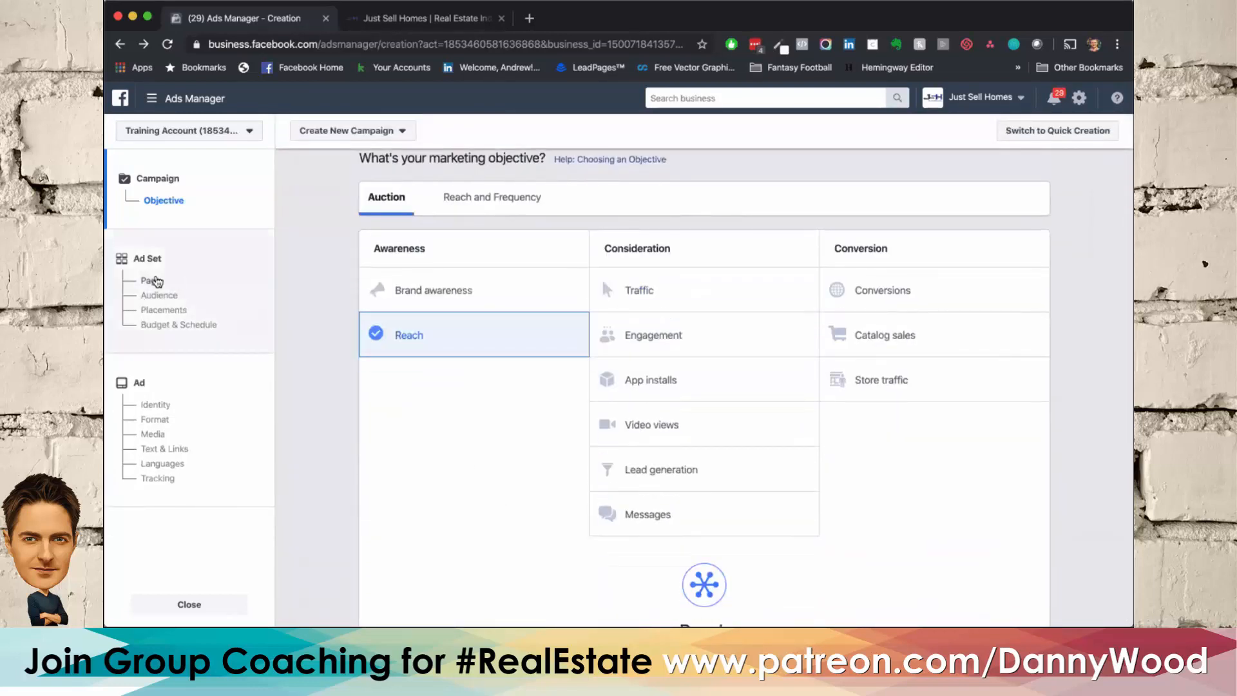
pyautogui.click(155, 281)
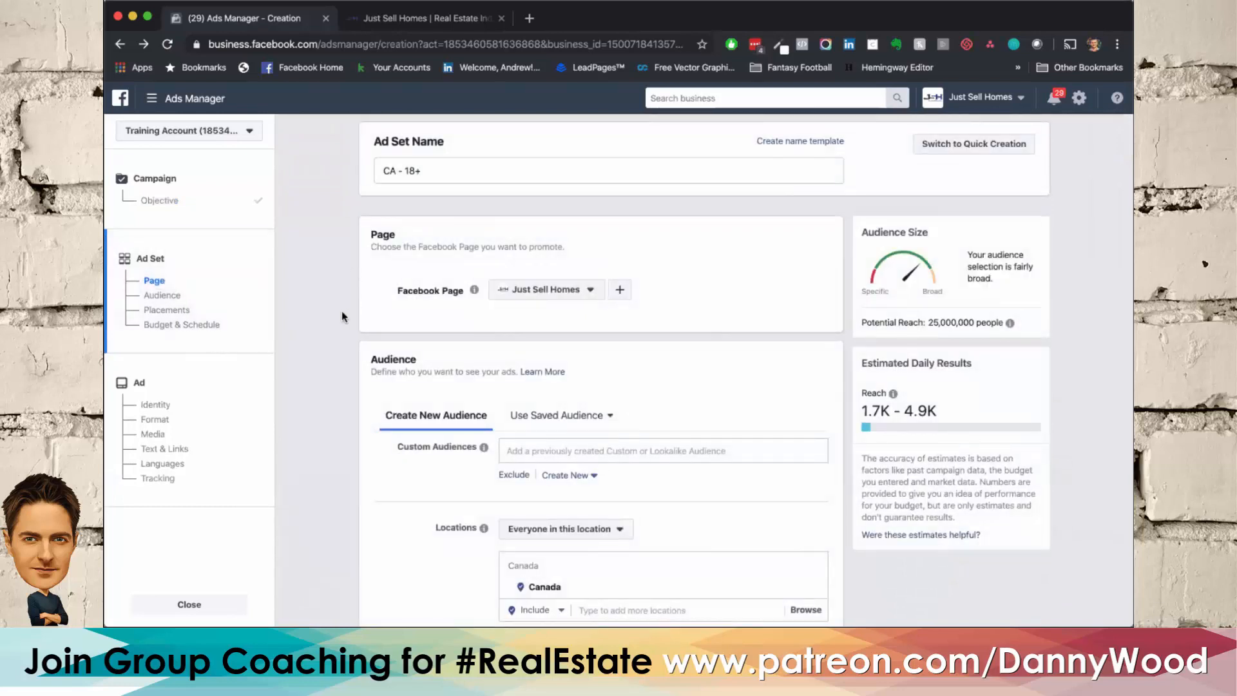
# Step: Replace Canada with the Las Vegas DMA as the audience location
pyautogui.scroll(-5, 342, 311)
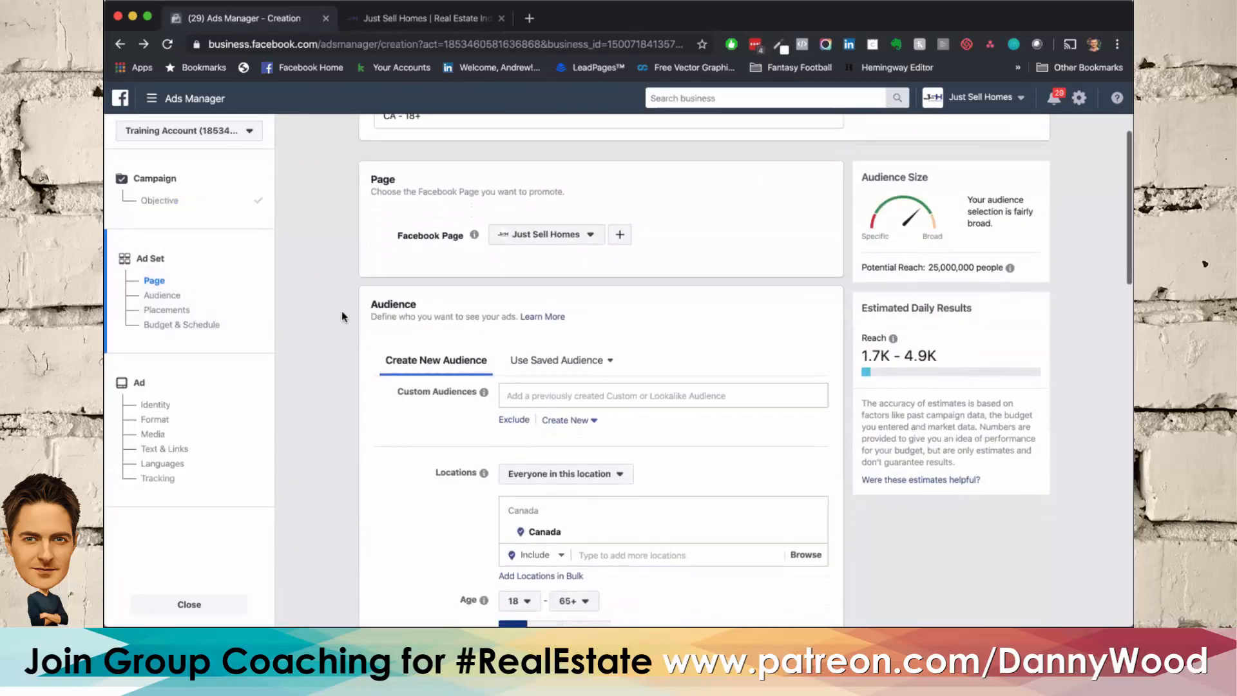
pyautogui.scroll(1, 341, 312)
pyautogui.scroll(-1, 342, 312)
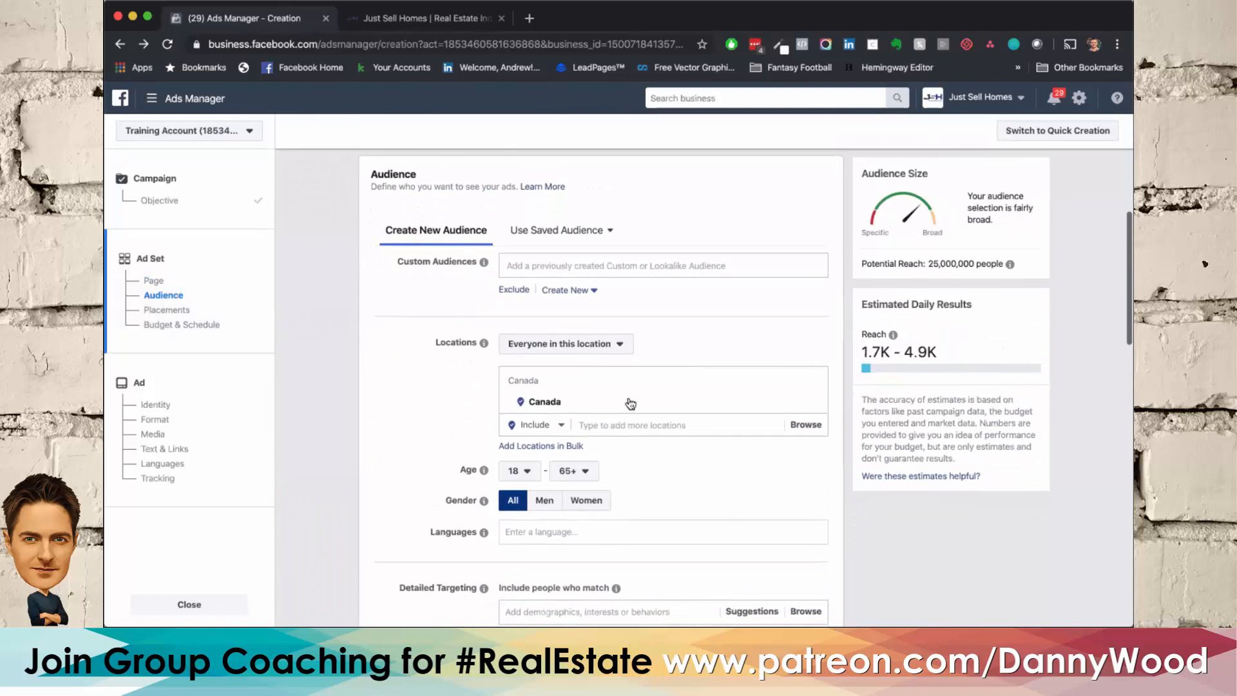
pyautogui.click(613, 425)
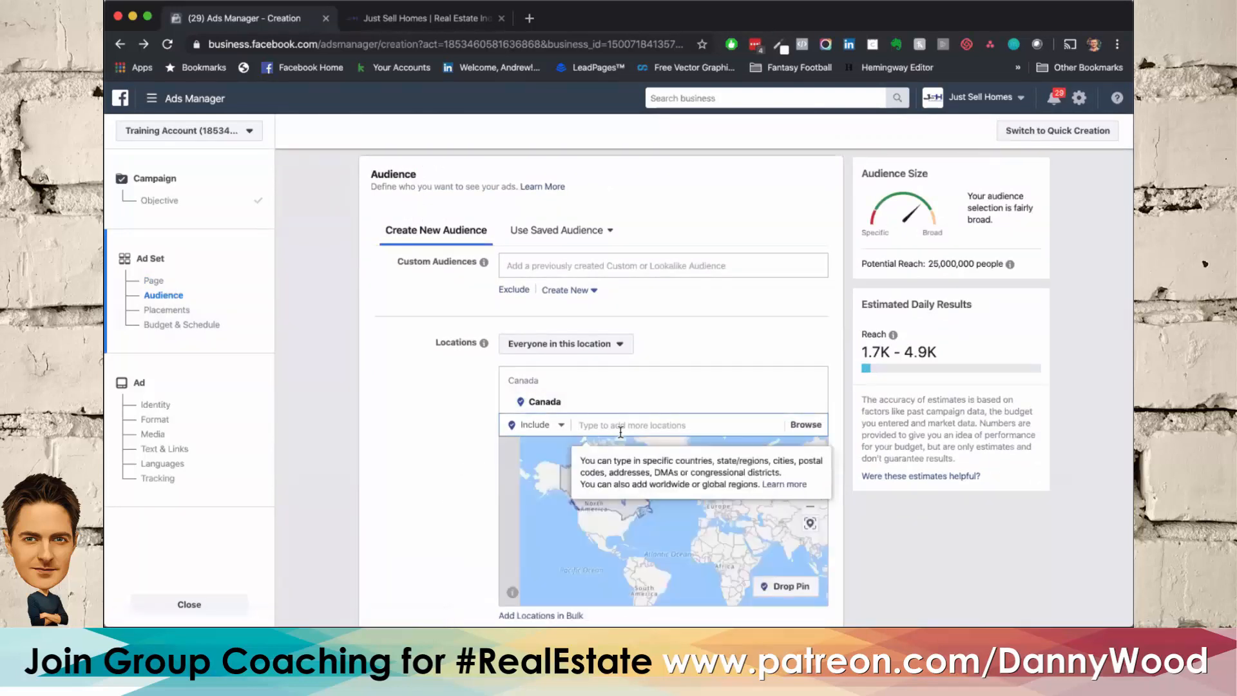
pyautogui.write('Las Vegas')
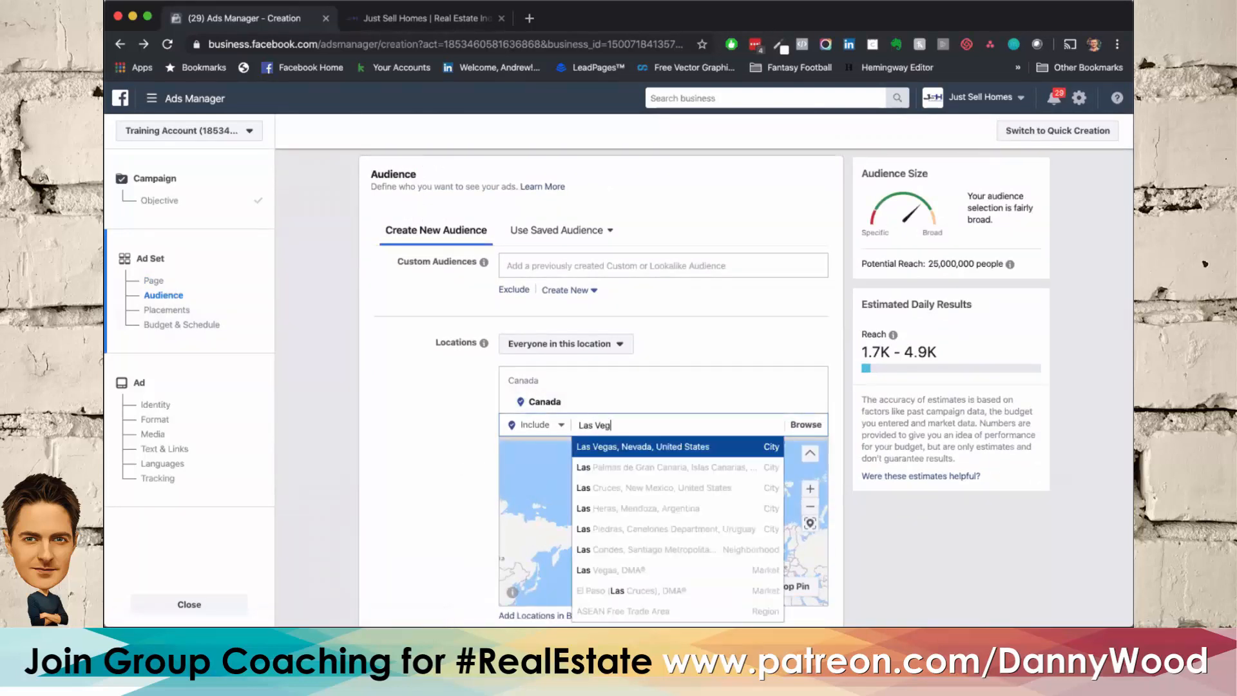
pyautogui.click(648, 450)
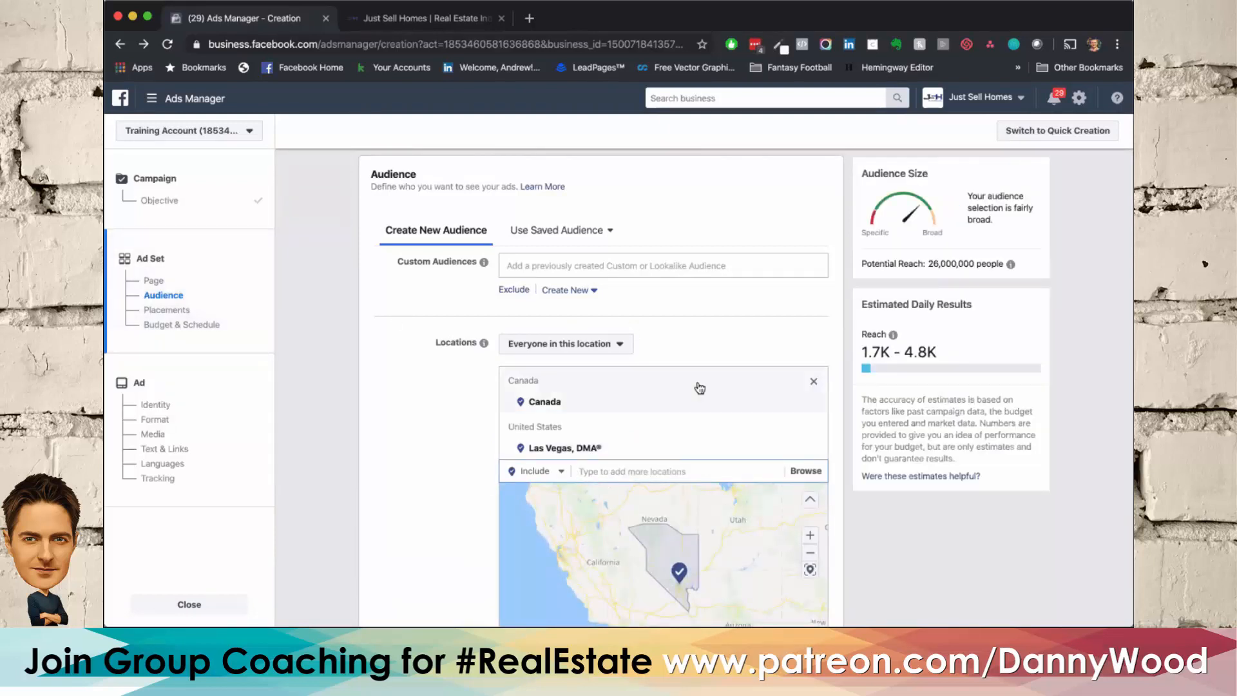
pyautogui.click(817, 403)
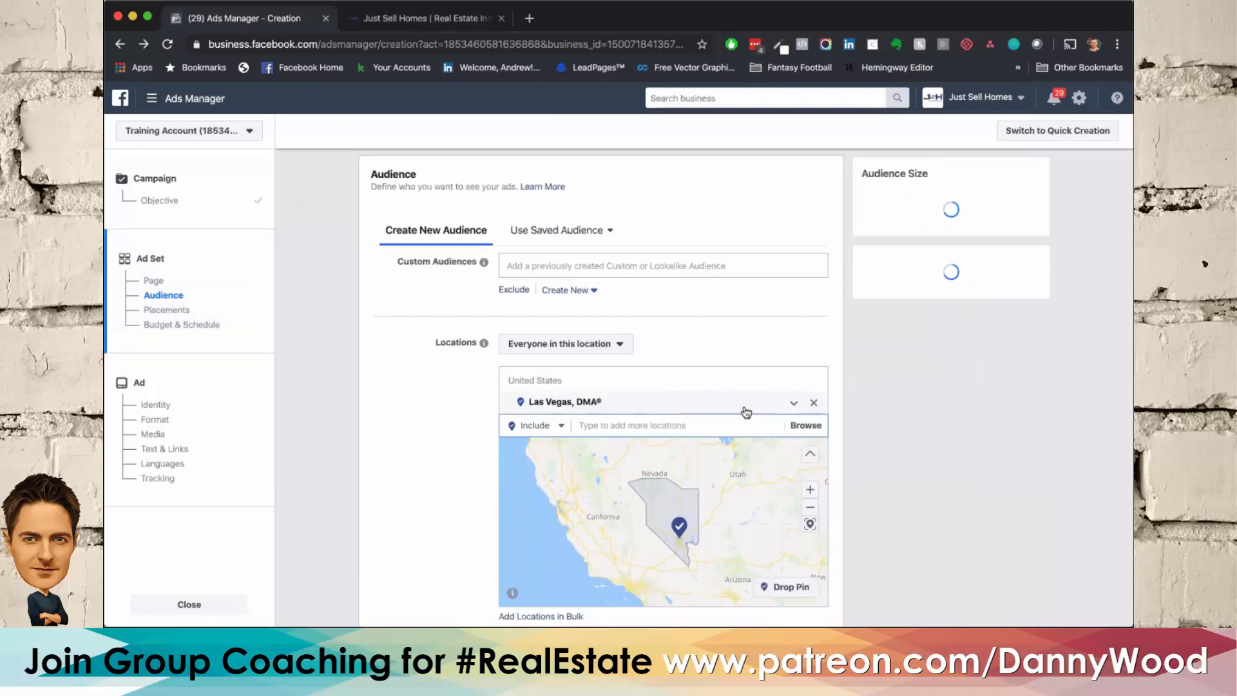
# Step: Add the city of Las Vegas, Nevada, United States as a target location and remove the Las Vegas DMA
pyautogui.scroll(3, 403, 376)
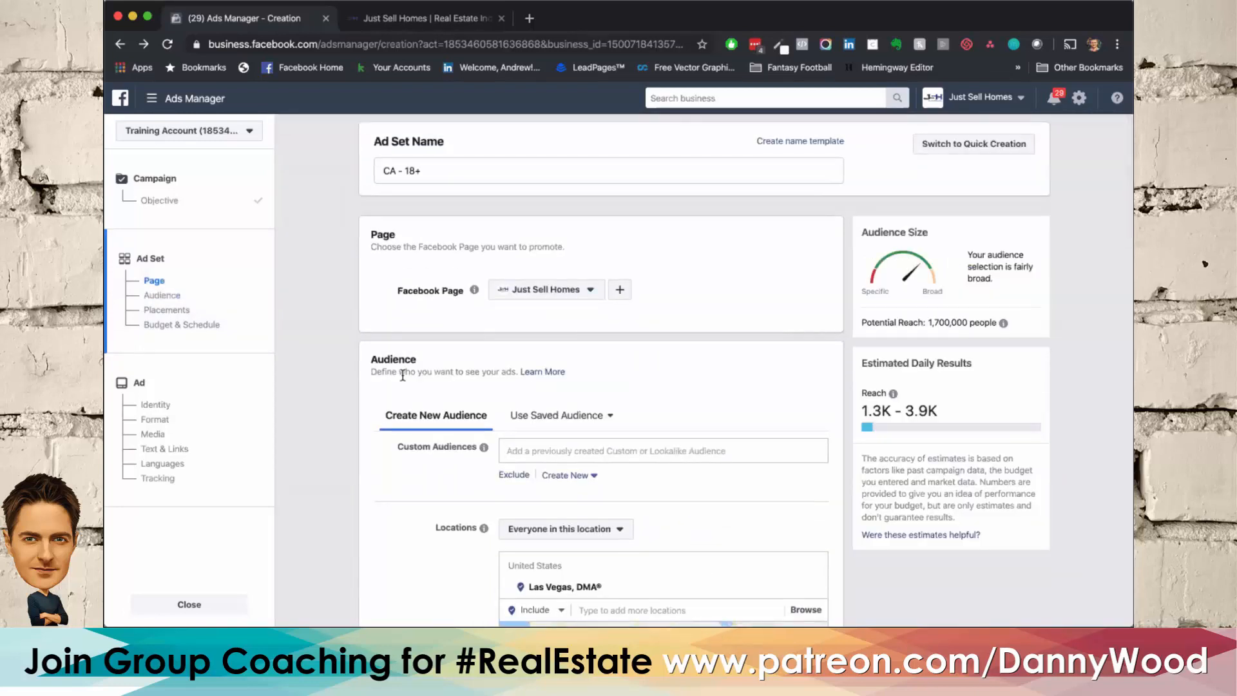
pyautogui.scroll(-5, 402, 376)
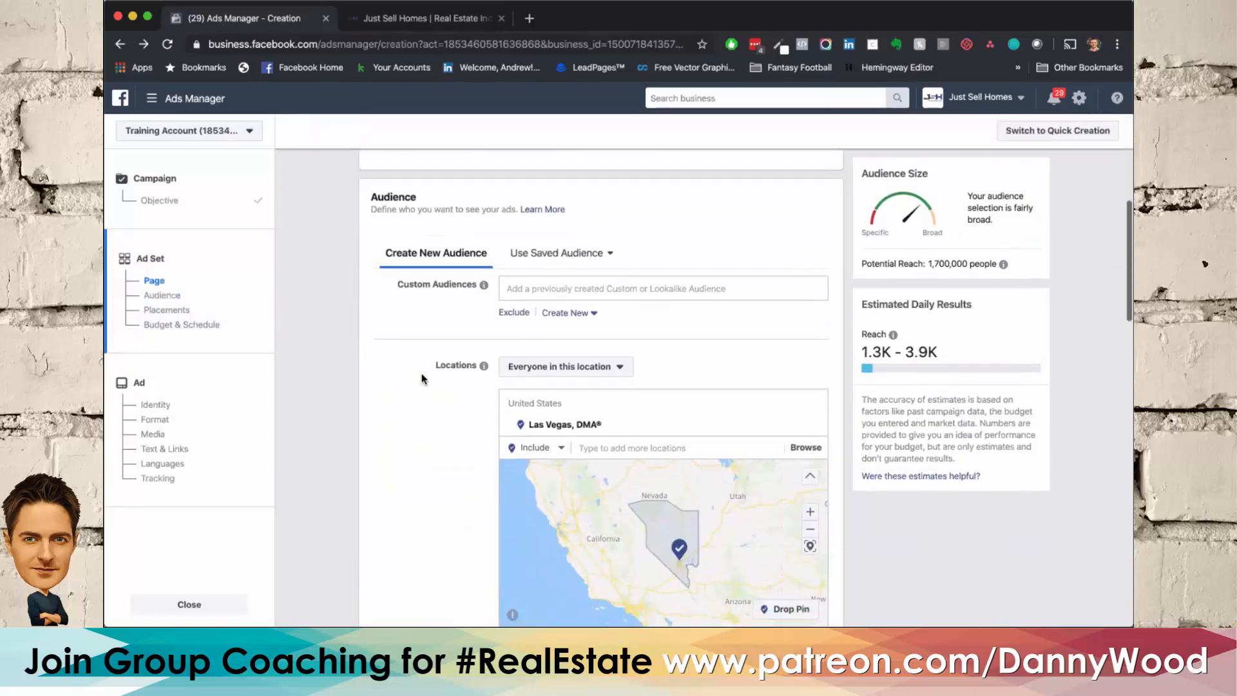
pyautogui.click(636, 461)
pyautogui.write('l')
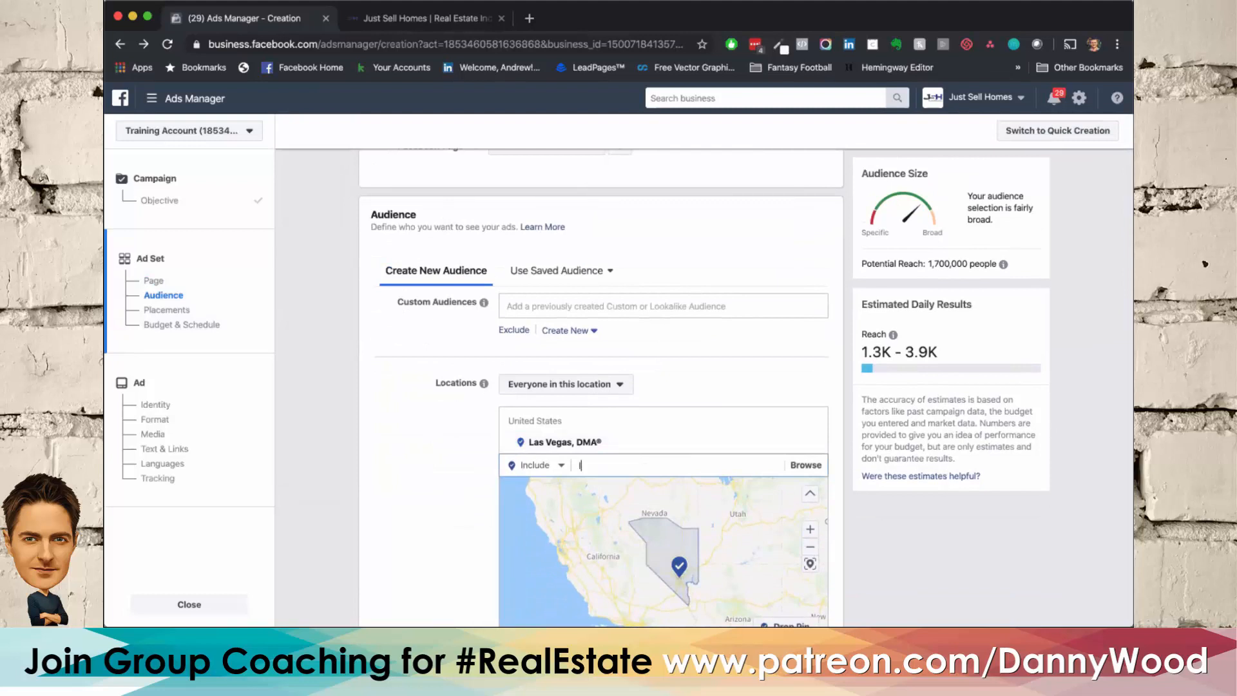
pyautogui.write('as vegas')
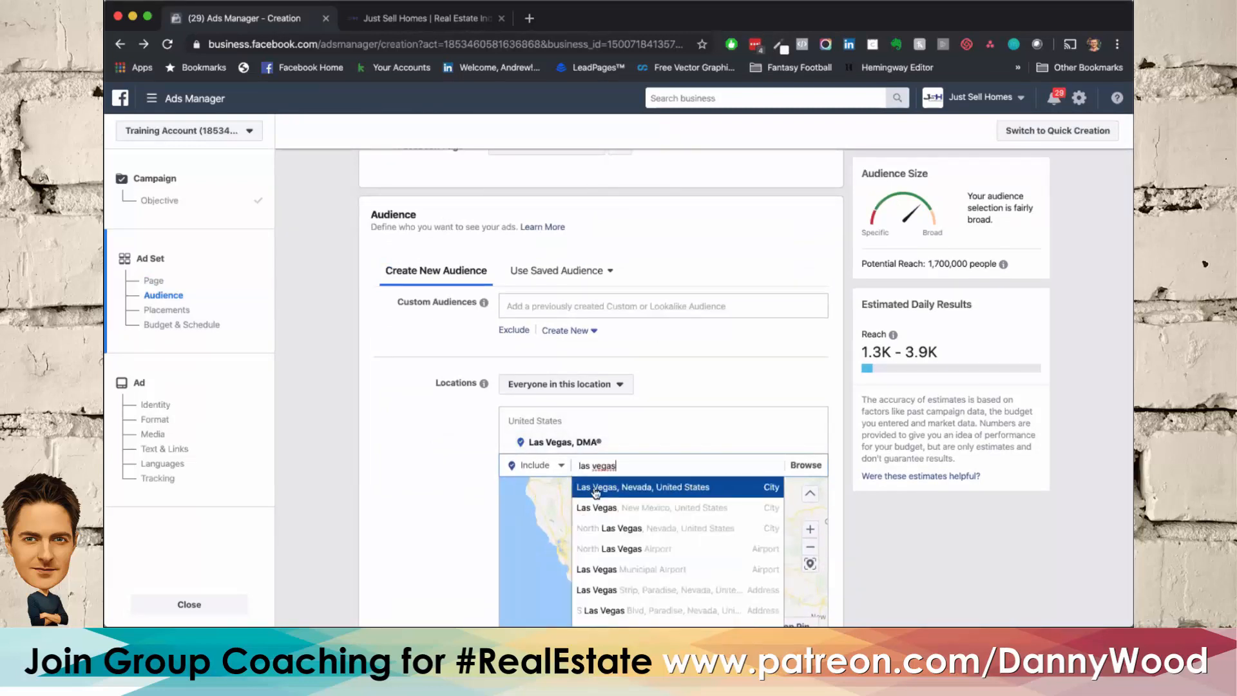
pyautogui.click(594, 488)
pyautogui.click(814, 445)
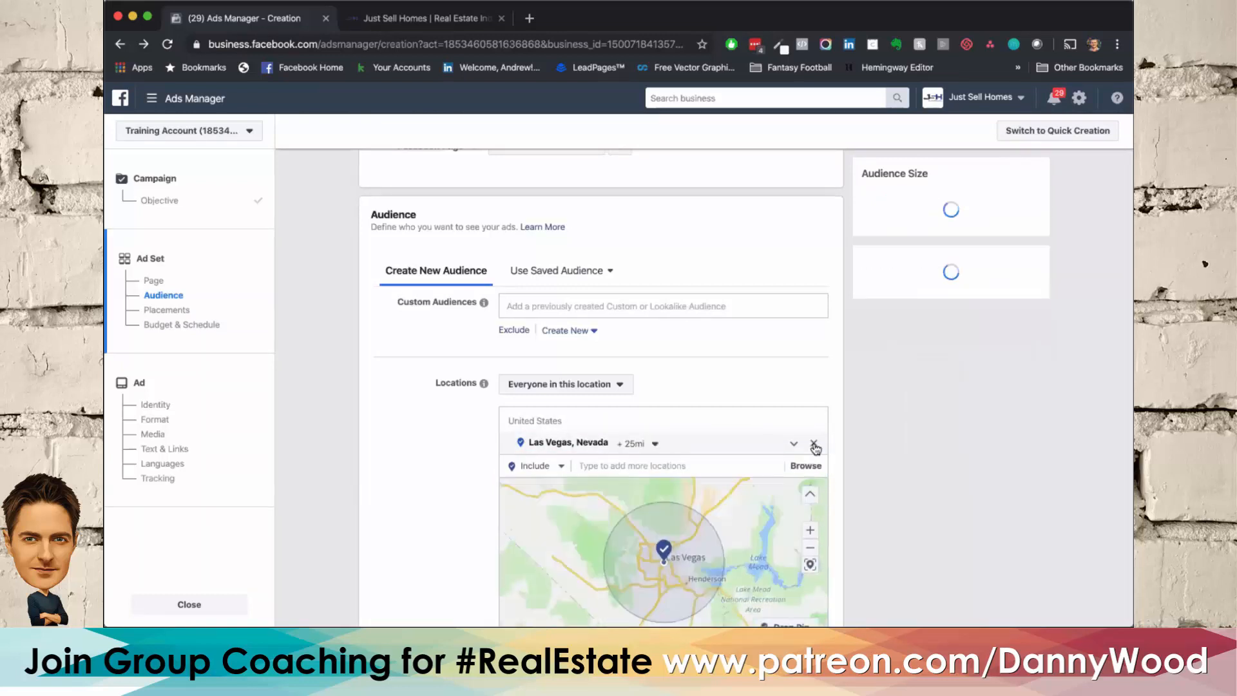
# Step: Set the targeting radius around Las Vegas, Nevada to 15 miles
pyautogui.scroll(2, 348, 422)
pyautogui.scroll(-1, 348, 422)
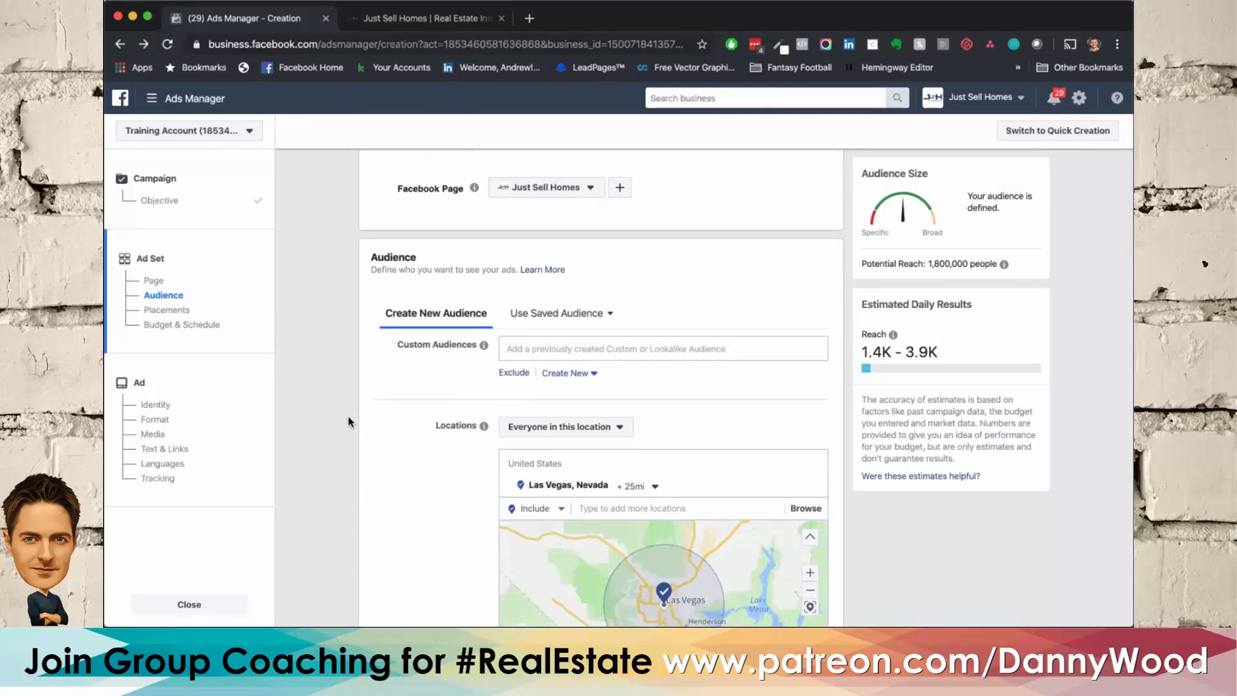
pyautogui.scroll(-1, 348, 415)
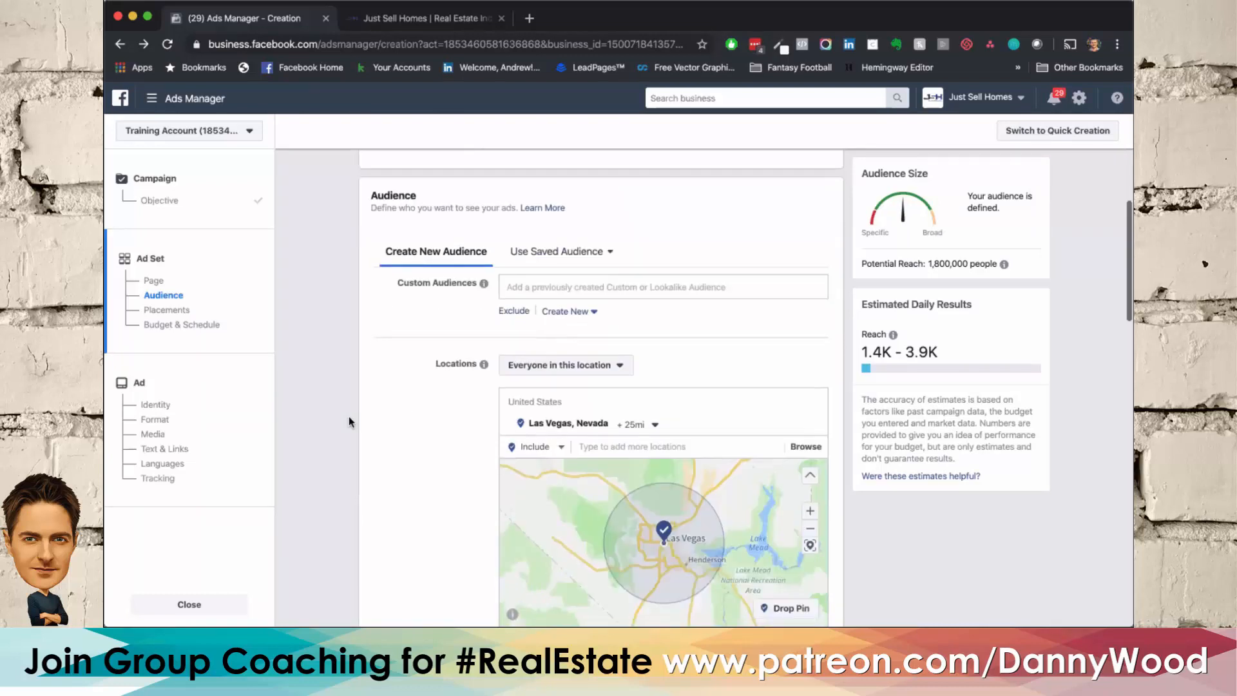
pyautogui.click(632, 423)
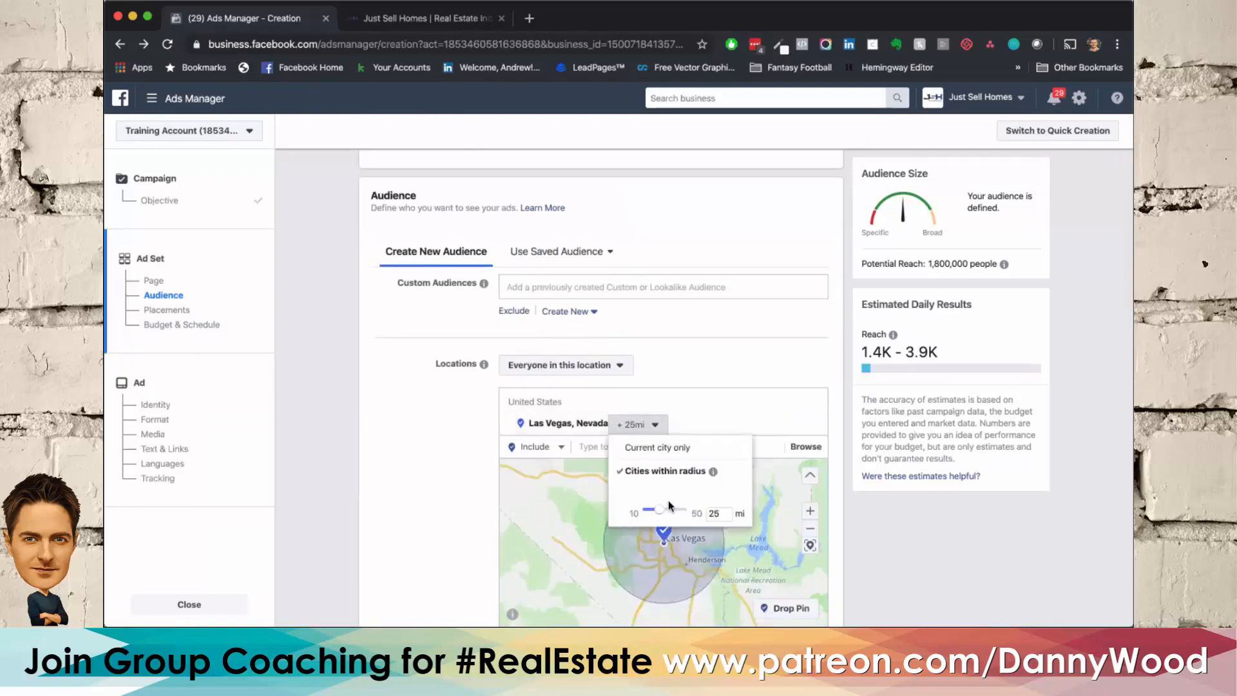
pyautogui.click(719, 514)
pyautogui.press('BackSpace')
pyautogui.press('BackSpace')
pyautogui.write('15')
pyautogui.press('Return')
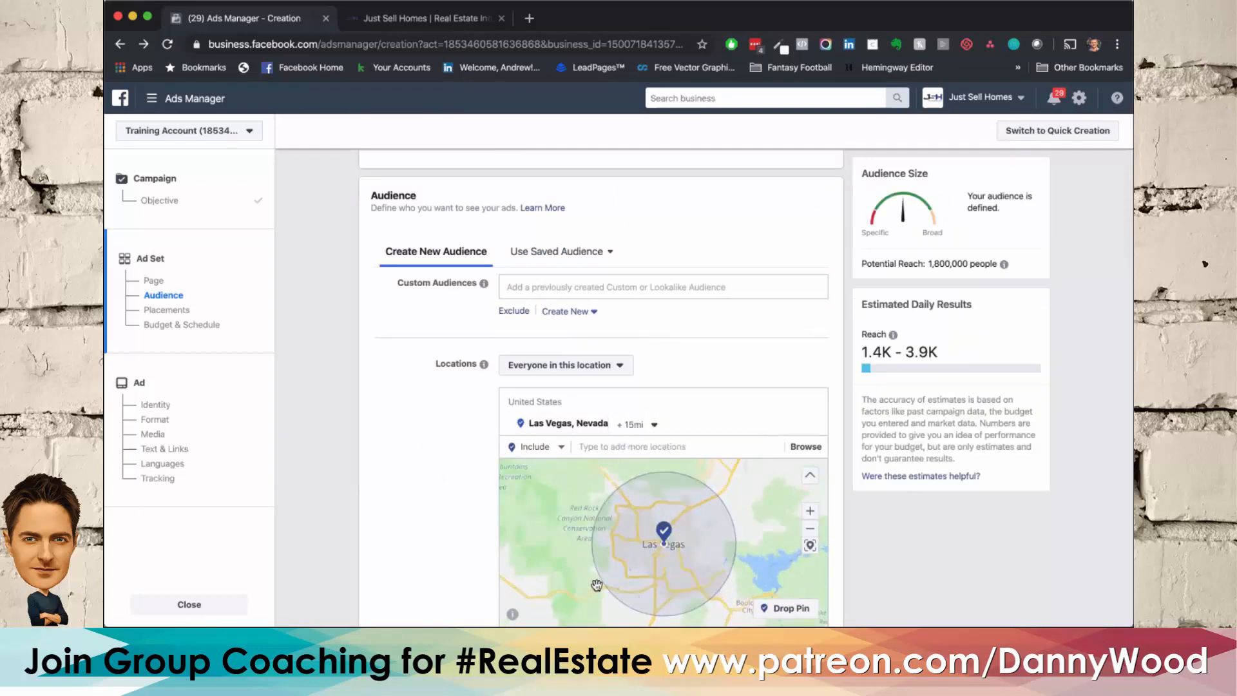
# Step: Examine the targeted area on the location map and the options for which people in that location are included
pyautogui.scroll(-3, 529, 482)
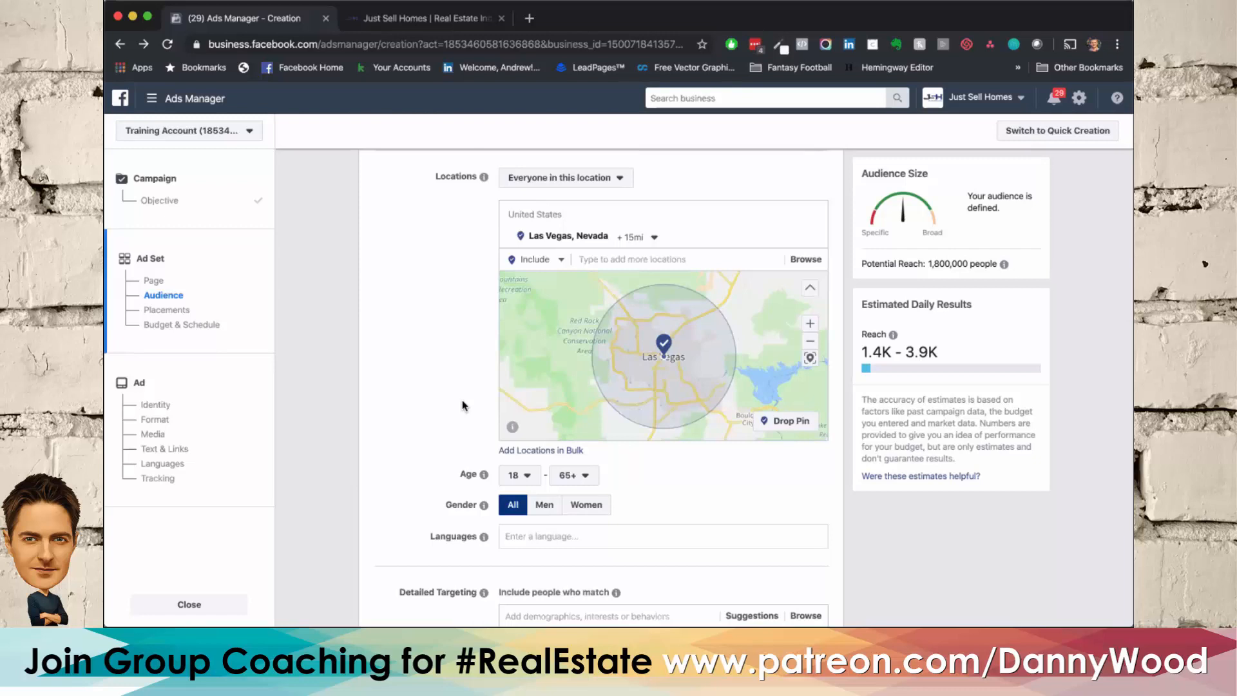
pyautogui.click(810, 341)
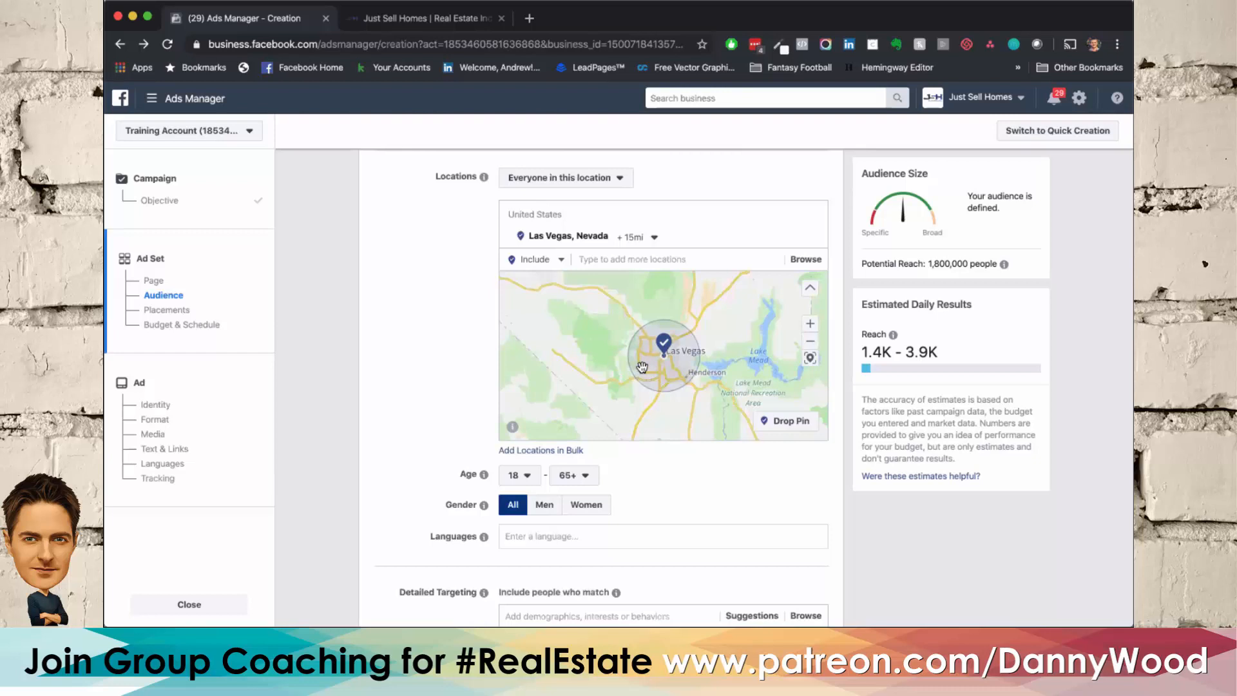
pyautogui.scroll(2, 642, 367)
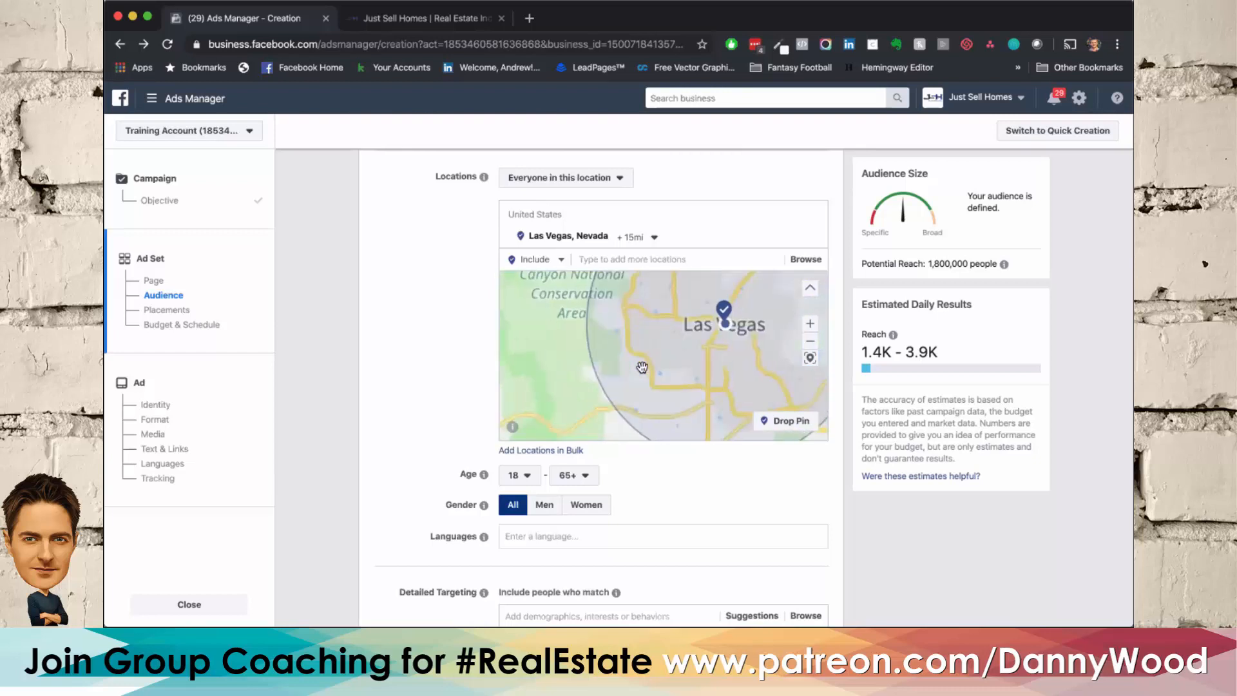
pyautogui.scroll(-1, 727, 357)
pyautogui.moveTo(747, 356); pyautogui.dragTo(661, 369)
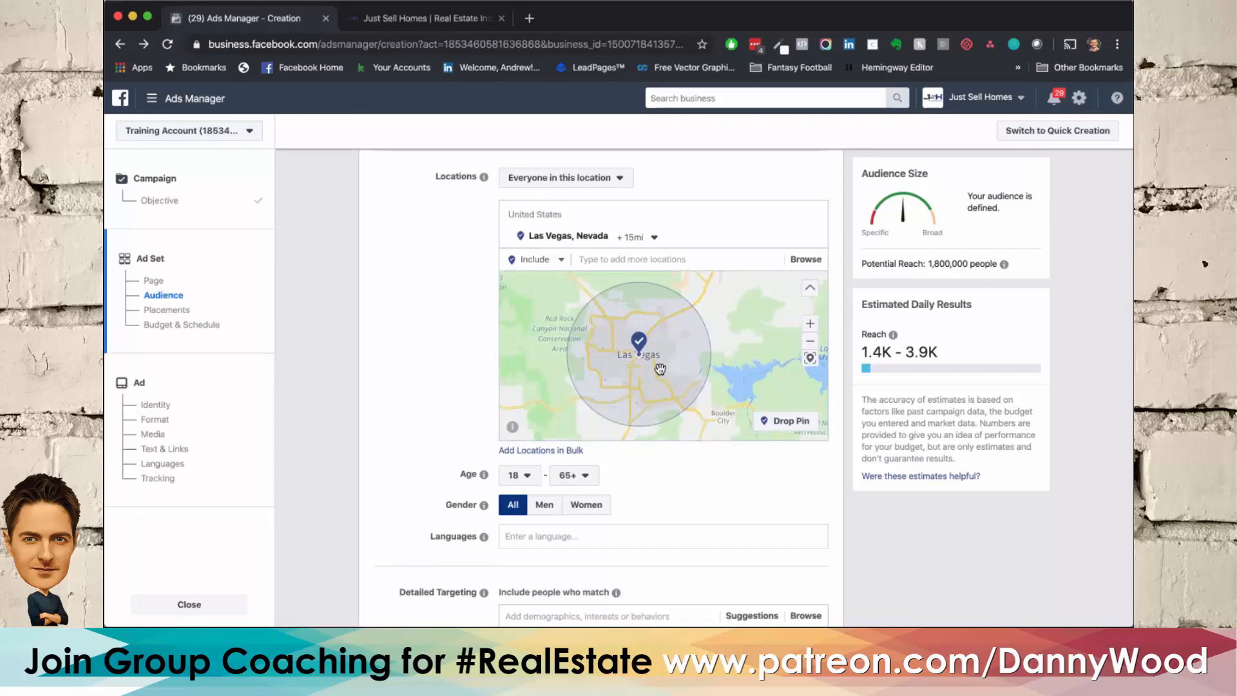
pyautogui.click(596, 182)
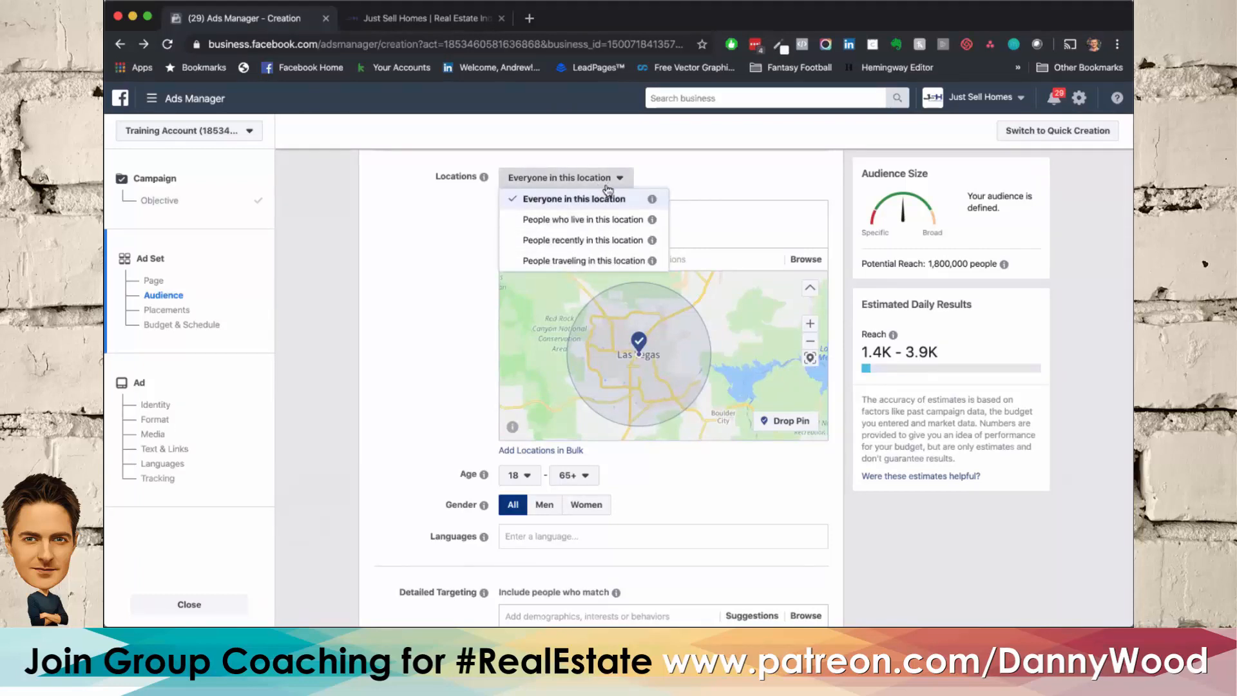
pyautogui.click(453, 253)
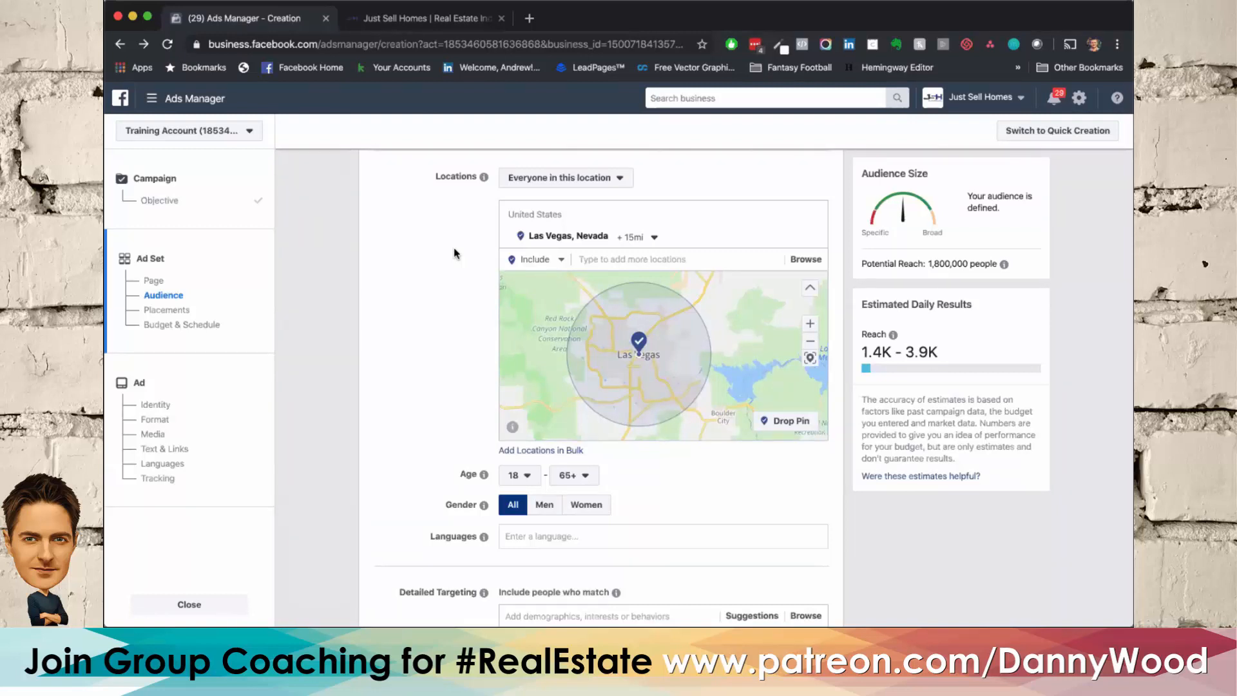
pyautogui.scroll(-1, 455, 249)
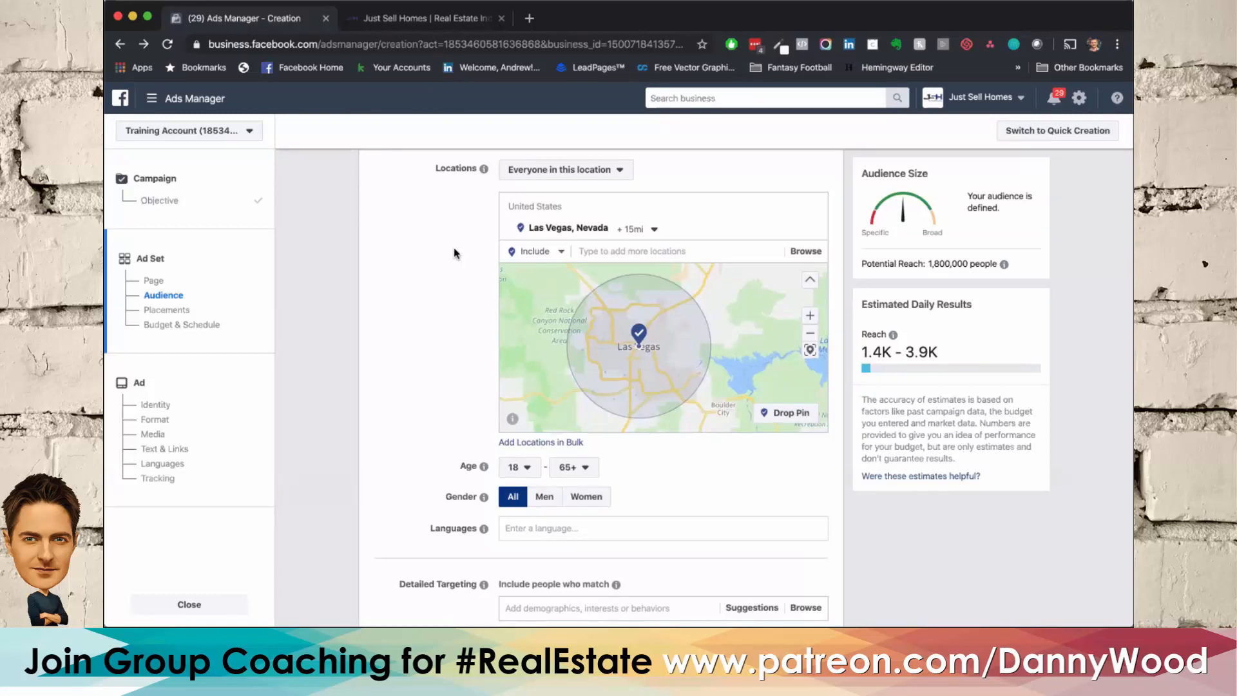
pyautogui.scroll(-5, 455, 248)
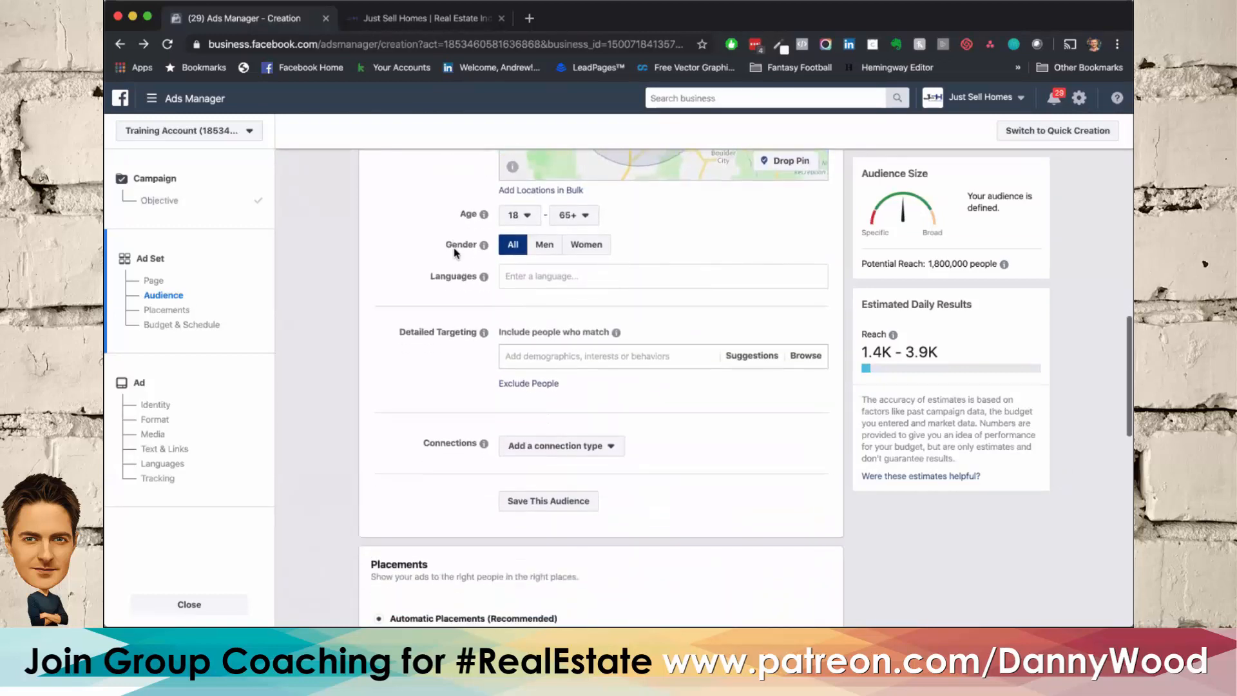
# Step: Add the suggested interests Ontario Real Estate Association, Toronto Real Estate Board and Canadian Real Estate Association to the detailed targeting
pyautogui.click(533, 379)
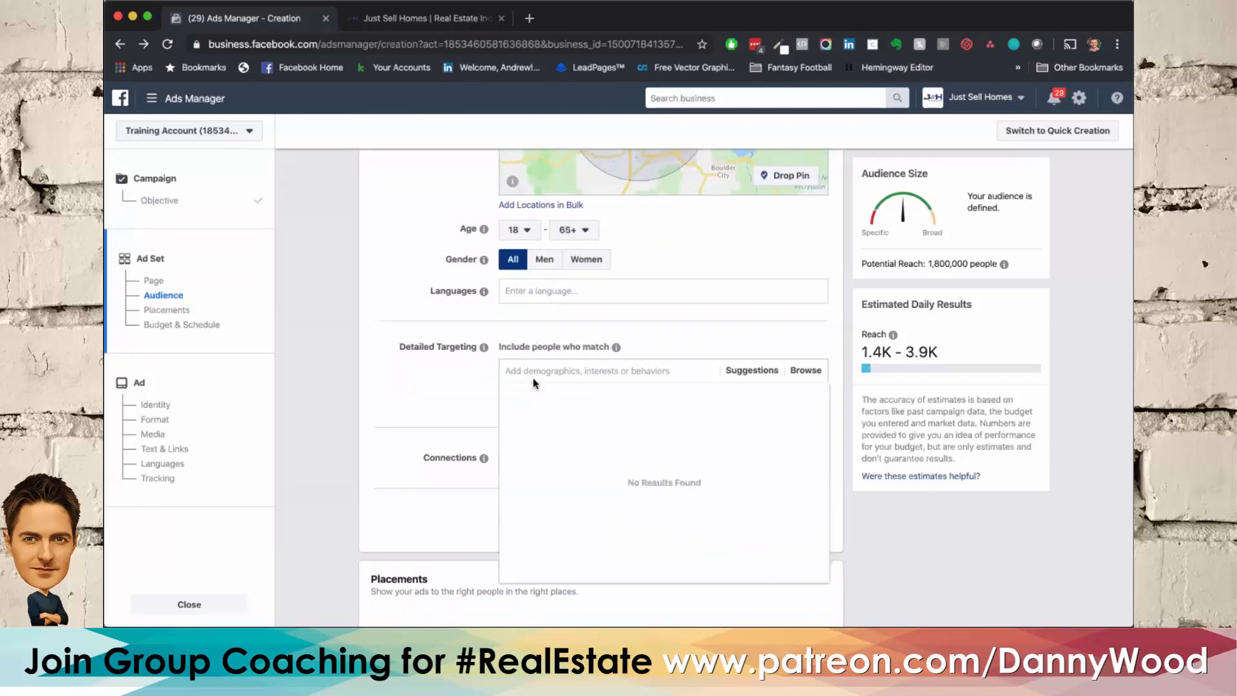
pyautogui.click(754, 367)
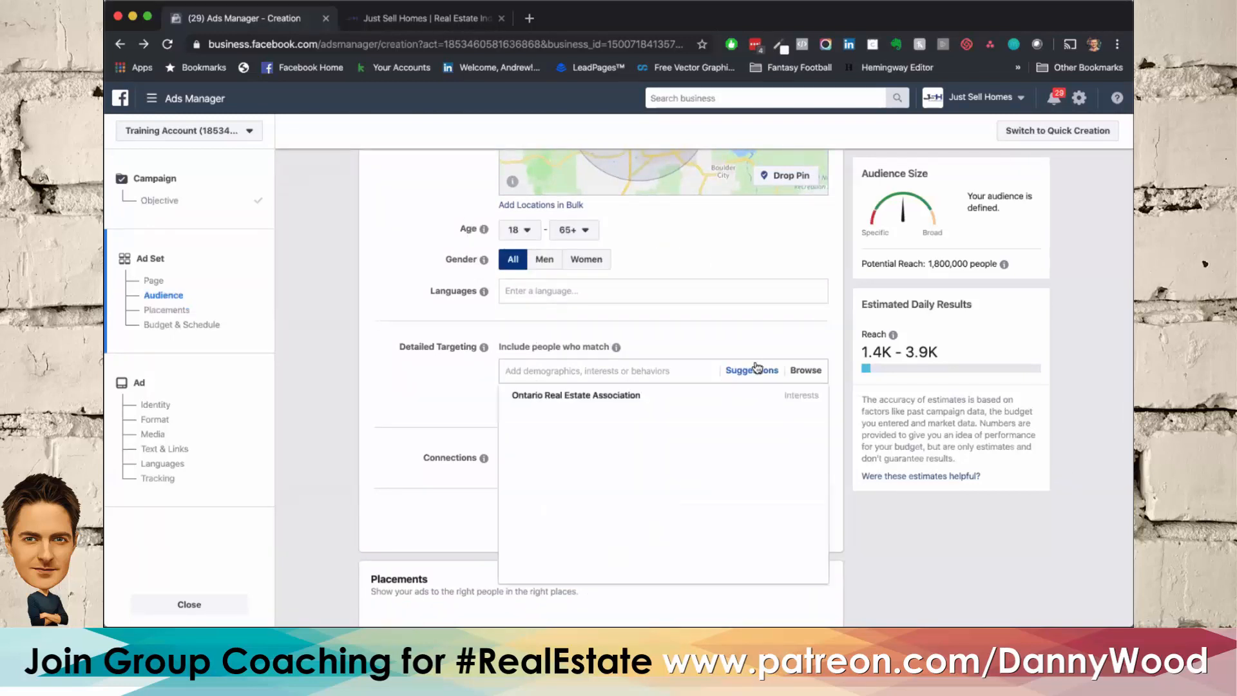
pyautogui.click(643, 399)
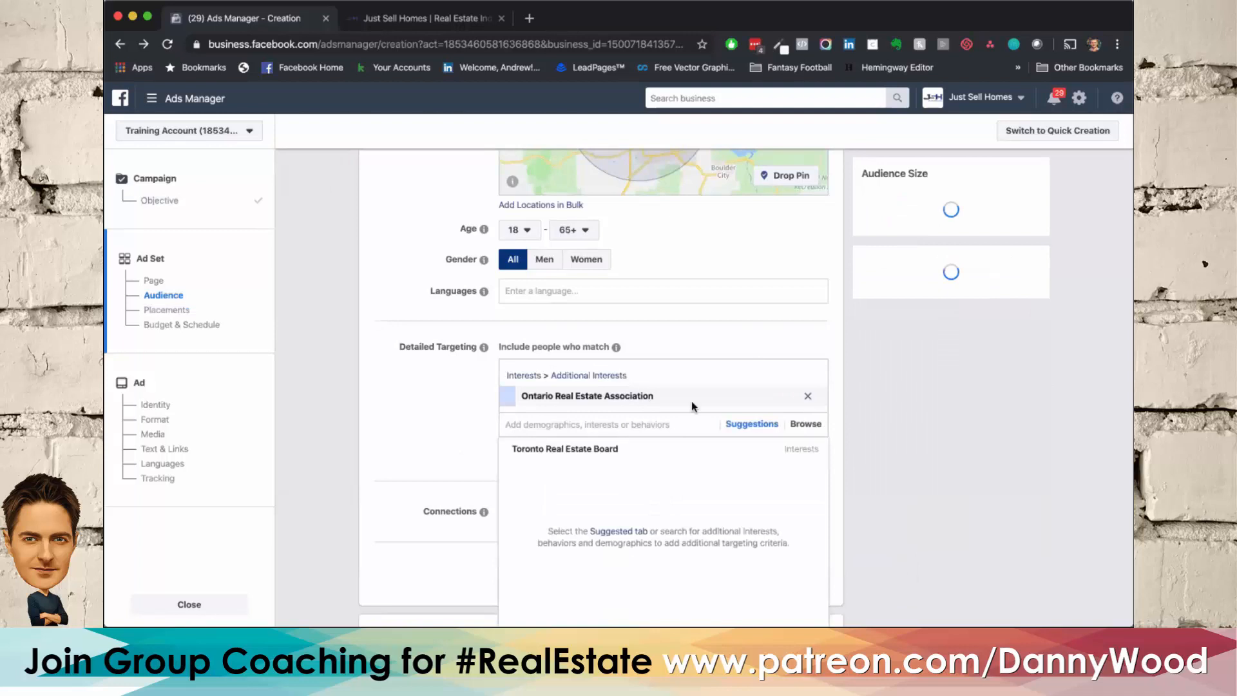
pyautogui.click(584, 446)
pyautogui.click(583, 469)
pyautogui.scroll(-3, 396, 402)
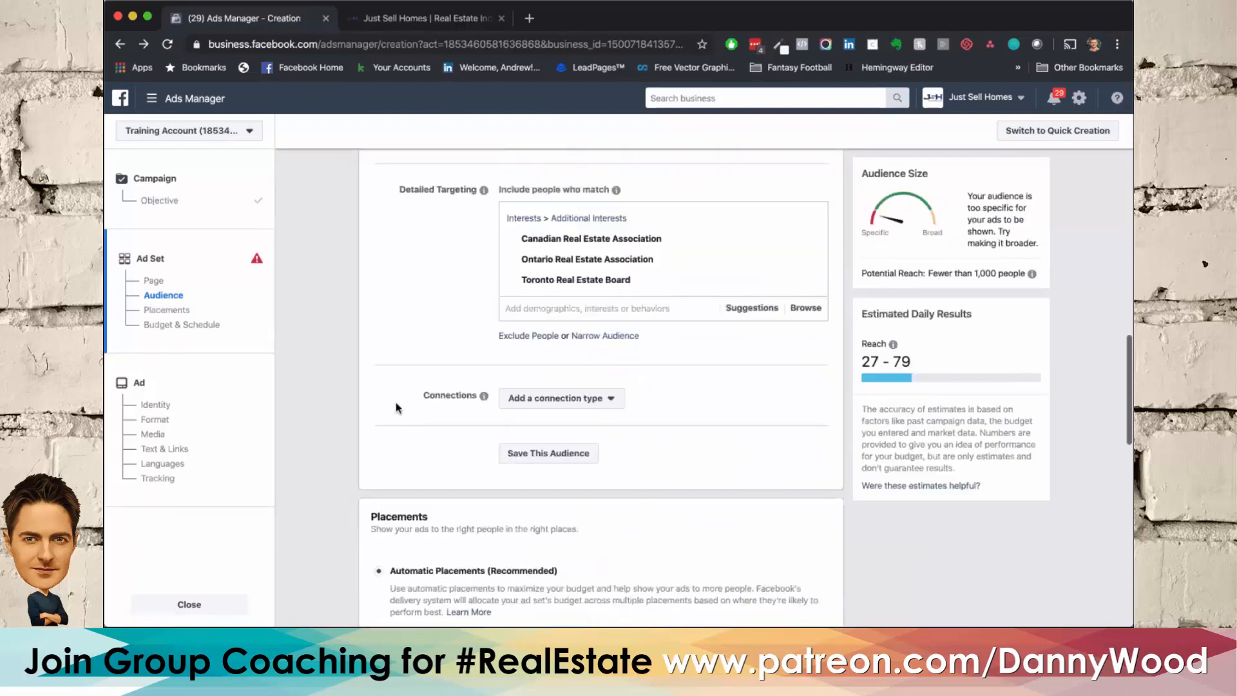
# Step: Remove the Canadian Real Estate Association, Ontario Real Estate Association and Toronto Real Estate Board interests from the detailed targeting
pyautogui.scroll(2, 396, 407)
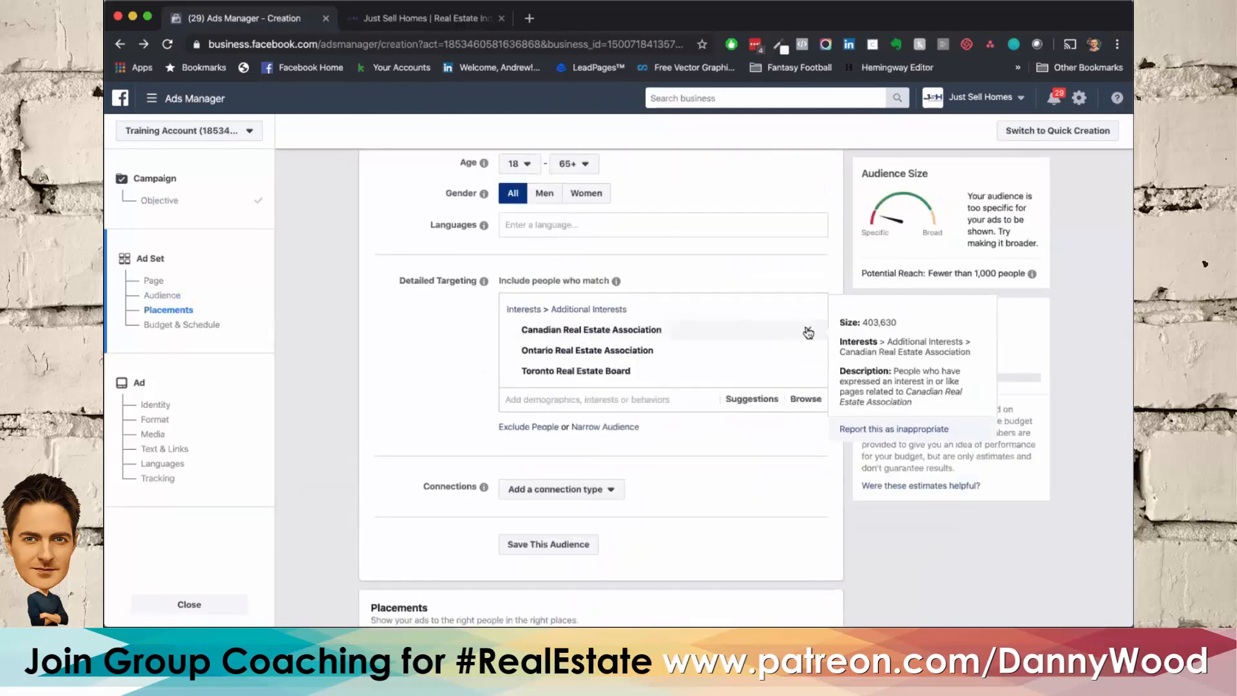
pyautogui.click(808, 331)
pyautogui.click(808, 331)
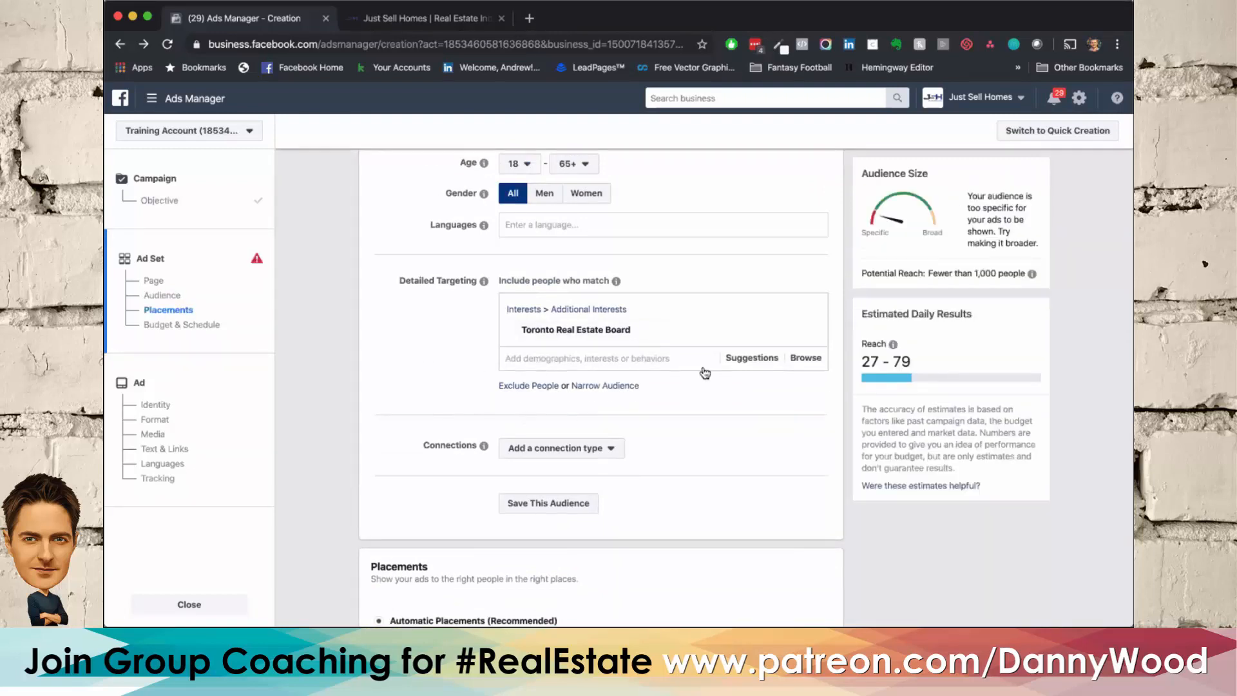
pyautogui.click(809, 330)
pyautogui.scroll(2, 620, 330)
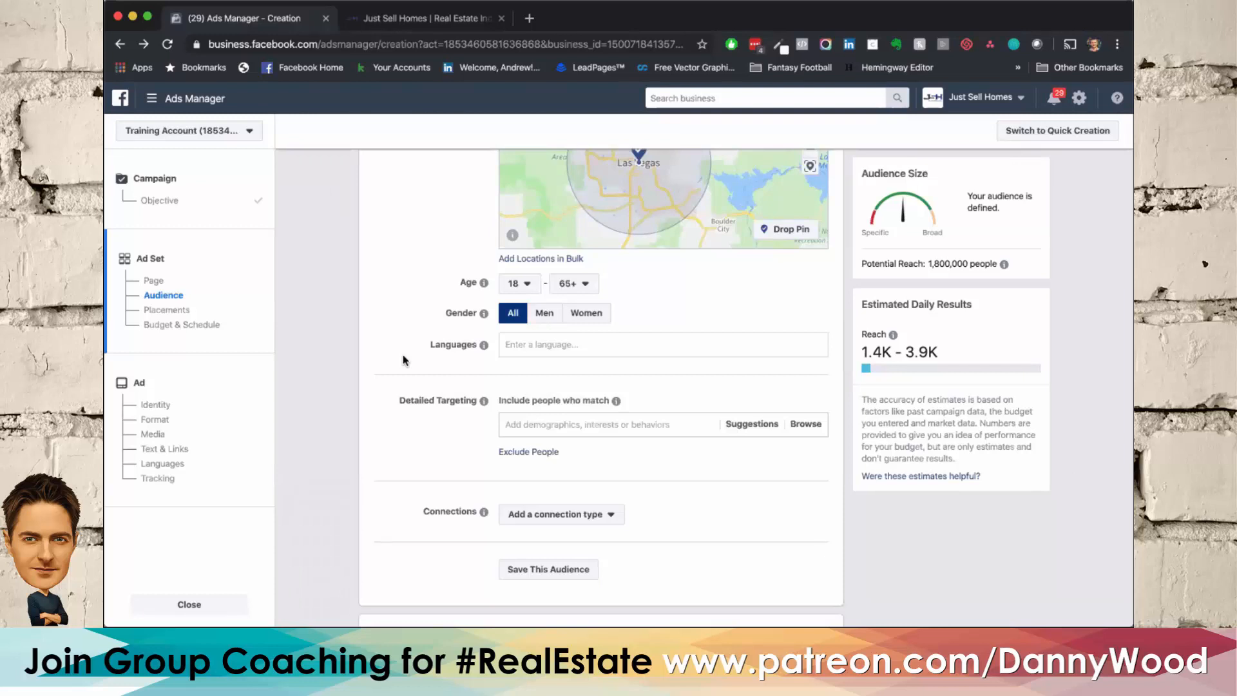
# Step: Add the interest Tom Ferry to the people included in the detailed targeting
pyautogui.scroll(2, 404, 354)
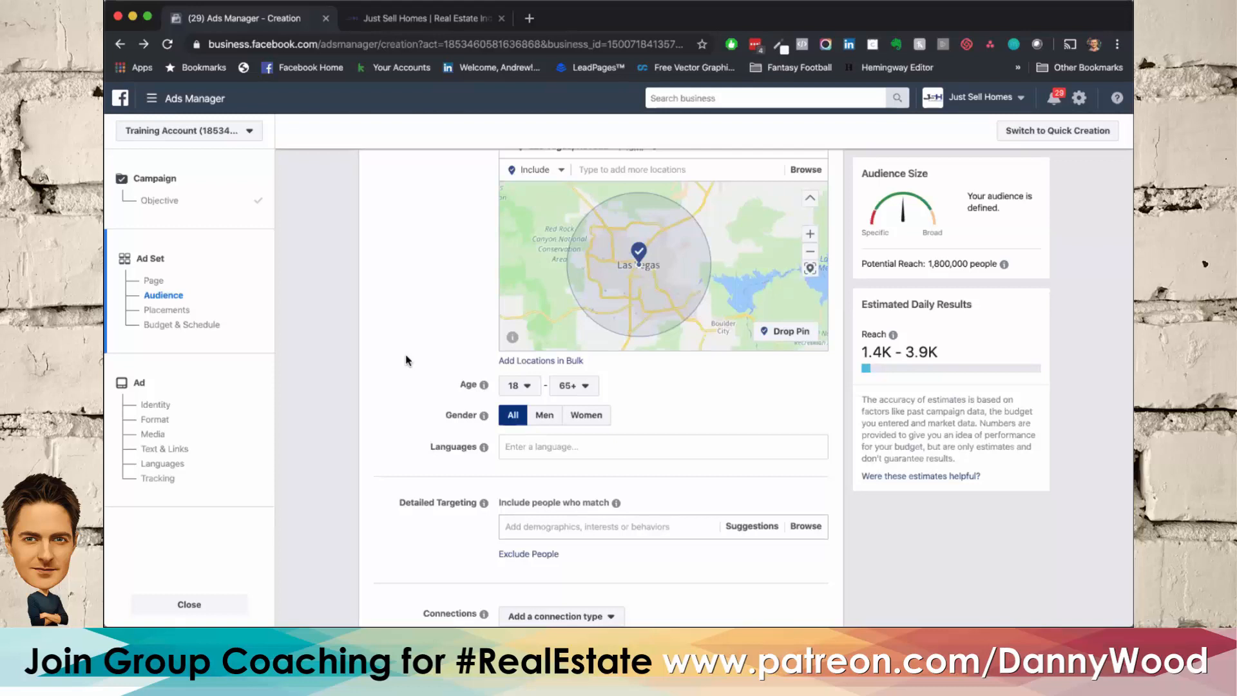
pyautogui.scroll(-3, 490, 412)
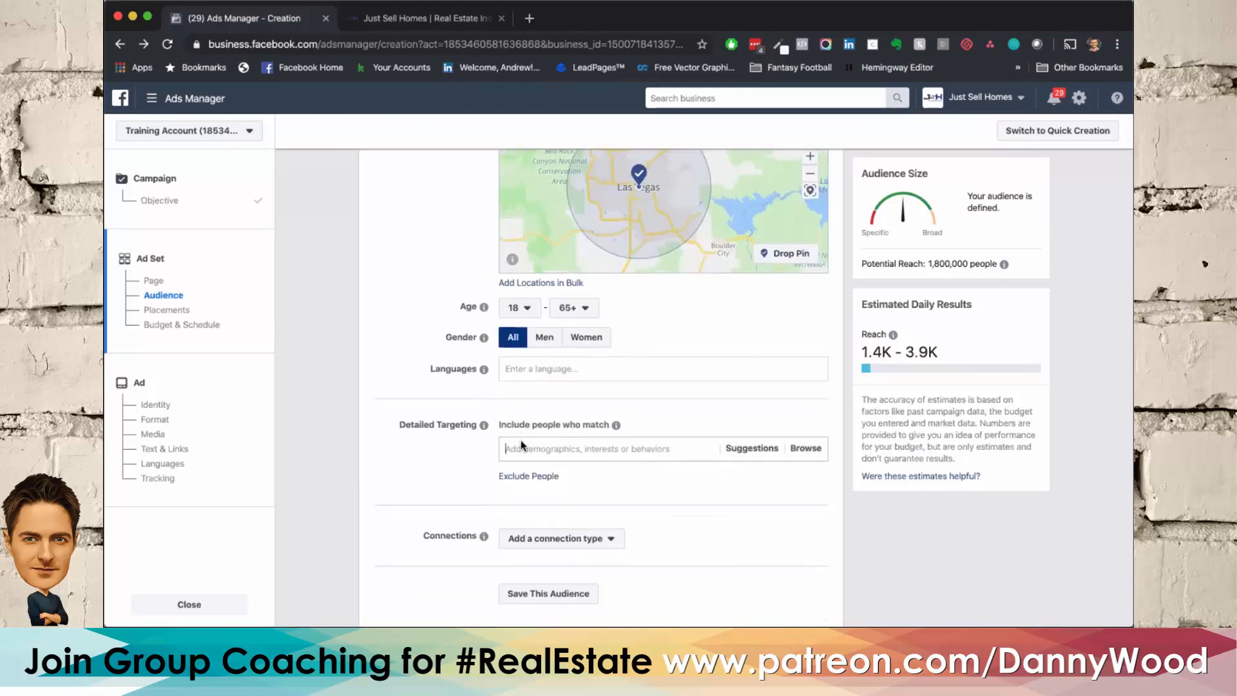
pyautogui.click(522, 445)
pyautogui.write('tom ferry')
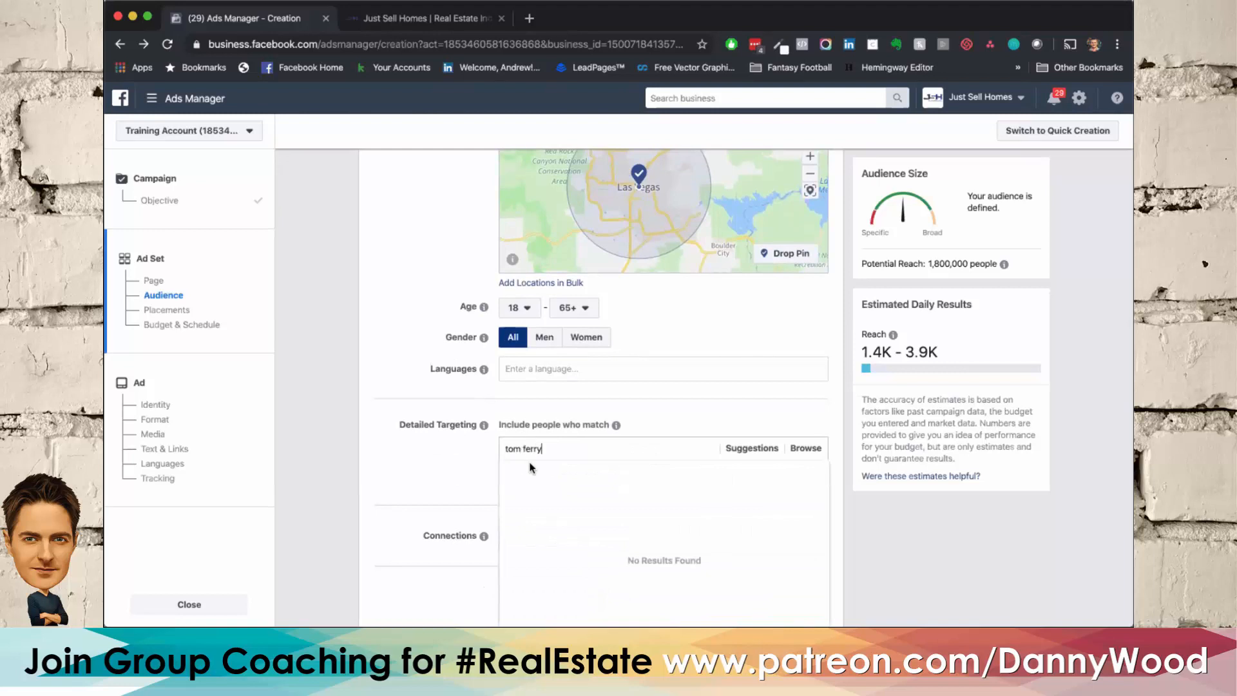
pyautogui.click(514, 476)
pyautogui.scroll(-3, 421, 467)
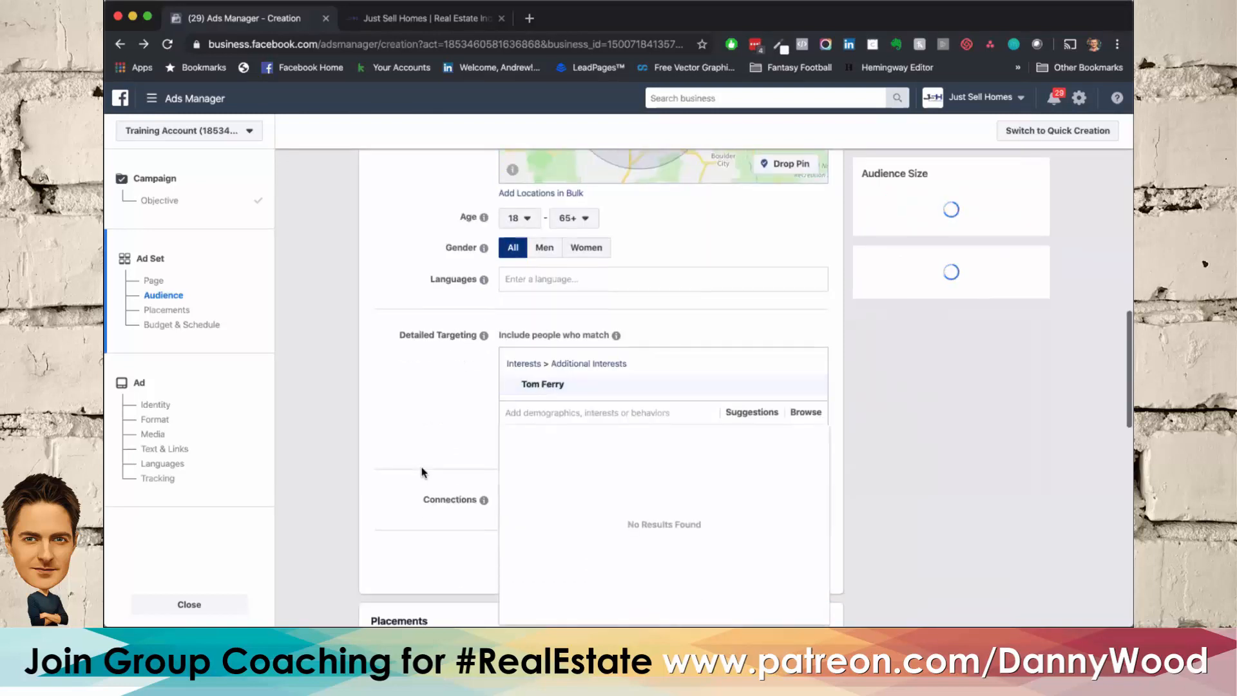
pyautogui.click(422, 467)
# Step: Narrow the audience so that people must also match the behavior Business page admins
pyautogui.click(589, 441)
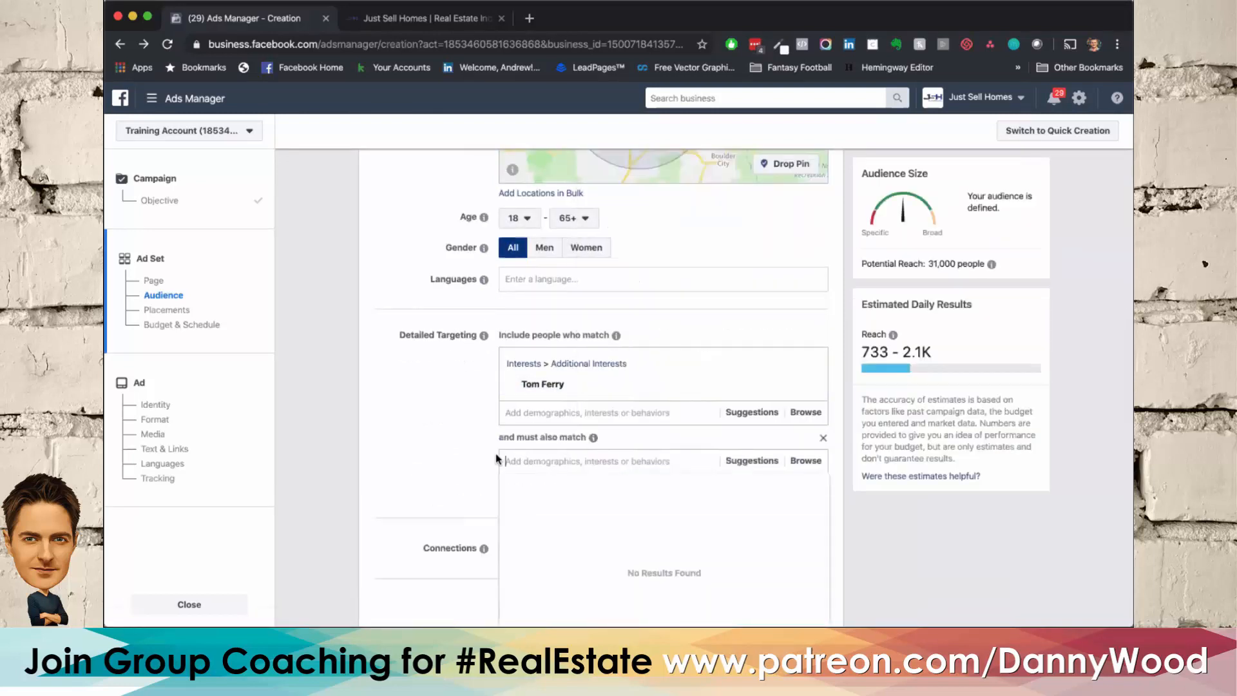
pyautogui.write('business page')
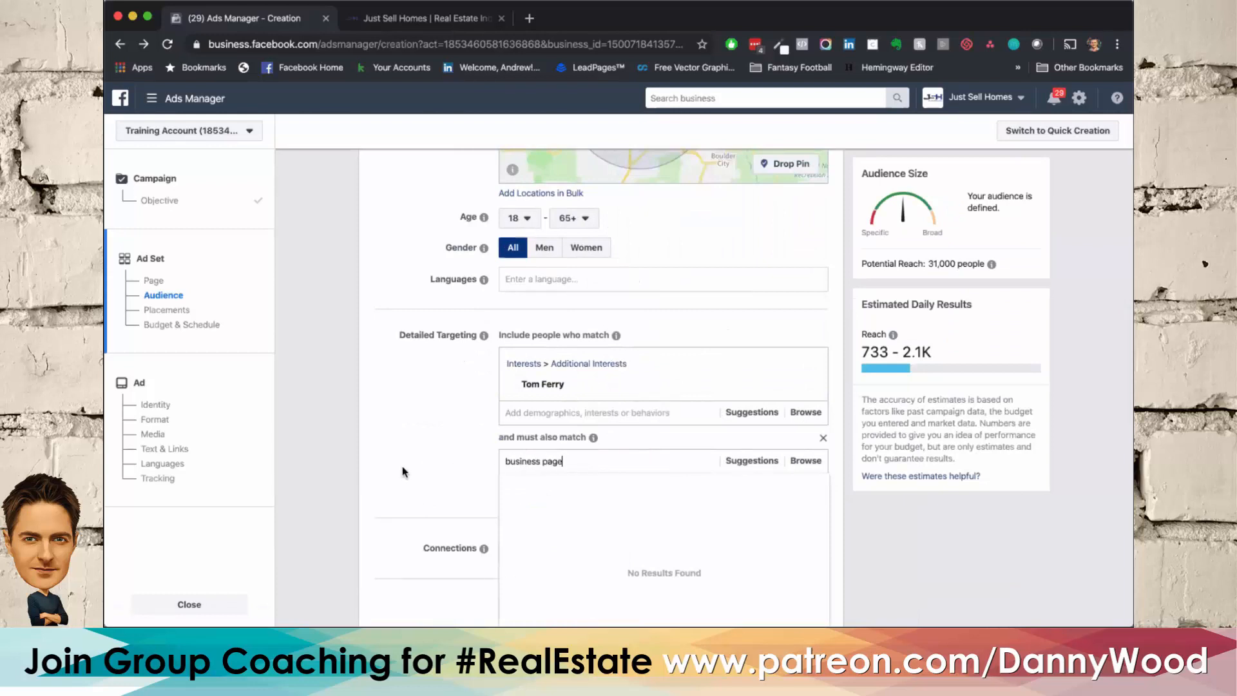
pyautogui.click(516, 483)
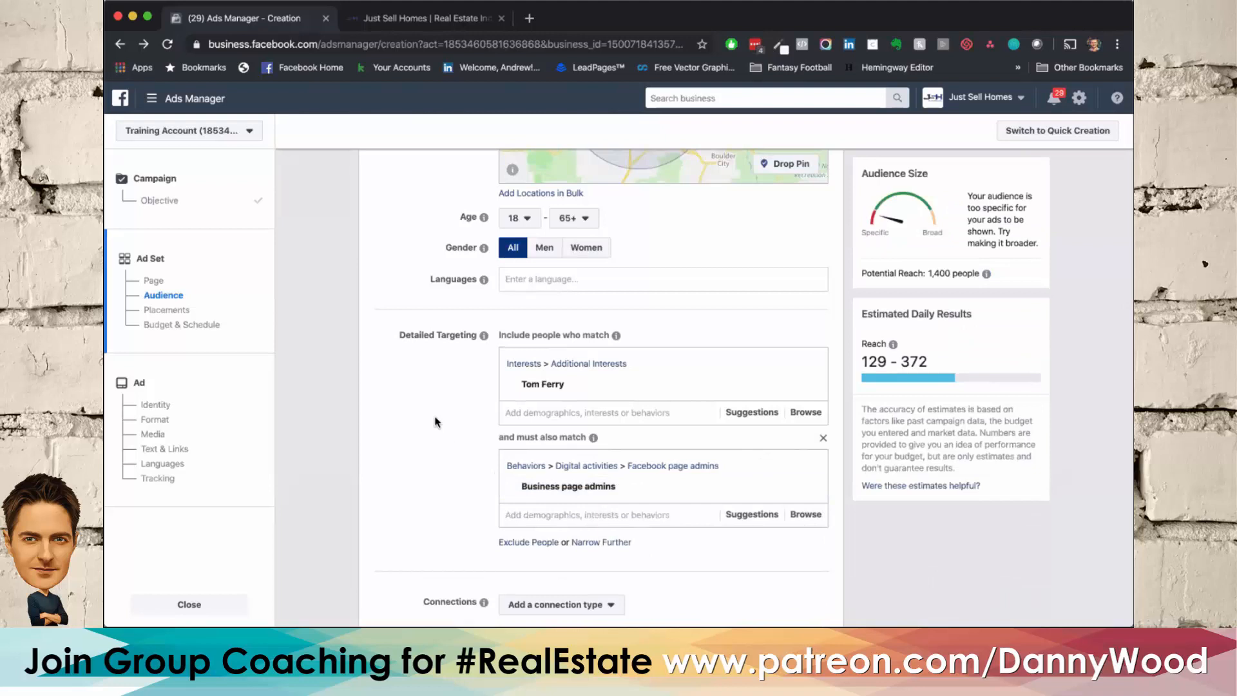
pyautogui.scroll(2, 437, 423)
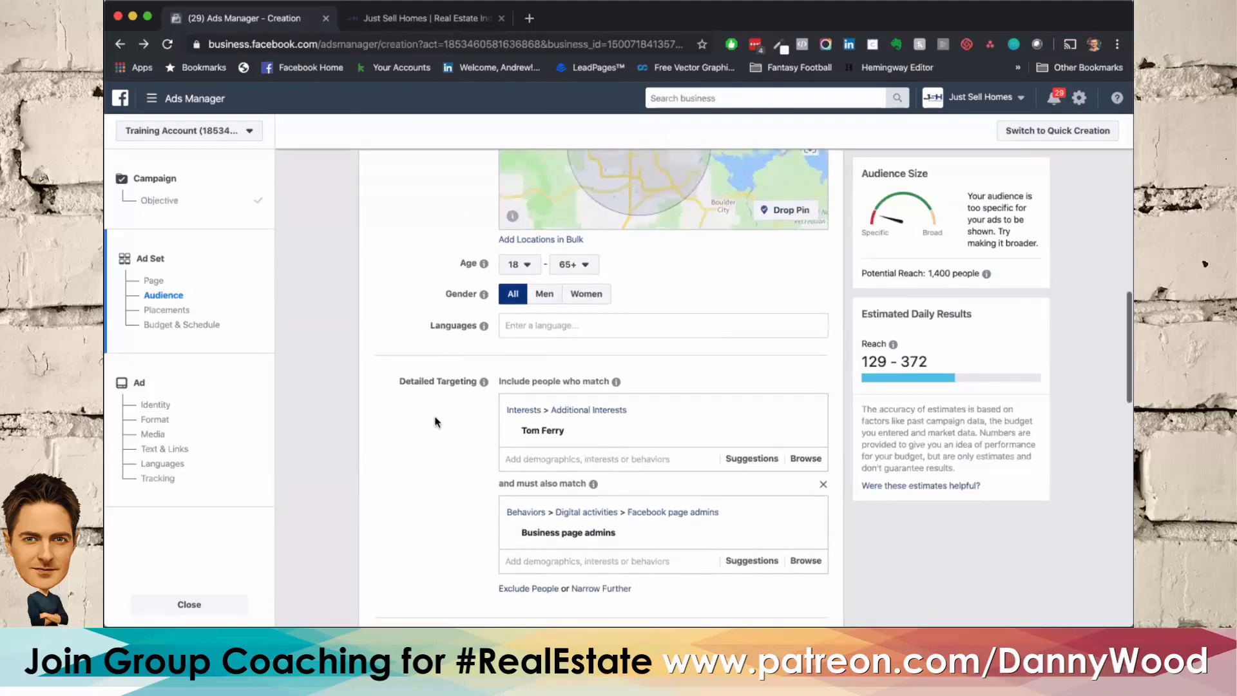
pyautogui.moveTo(557, 424)
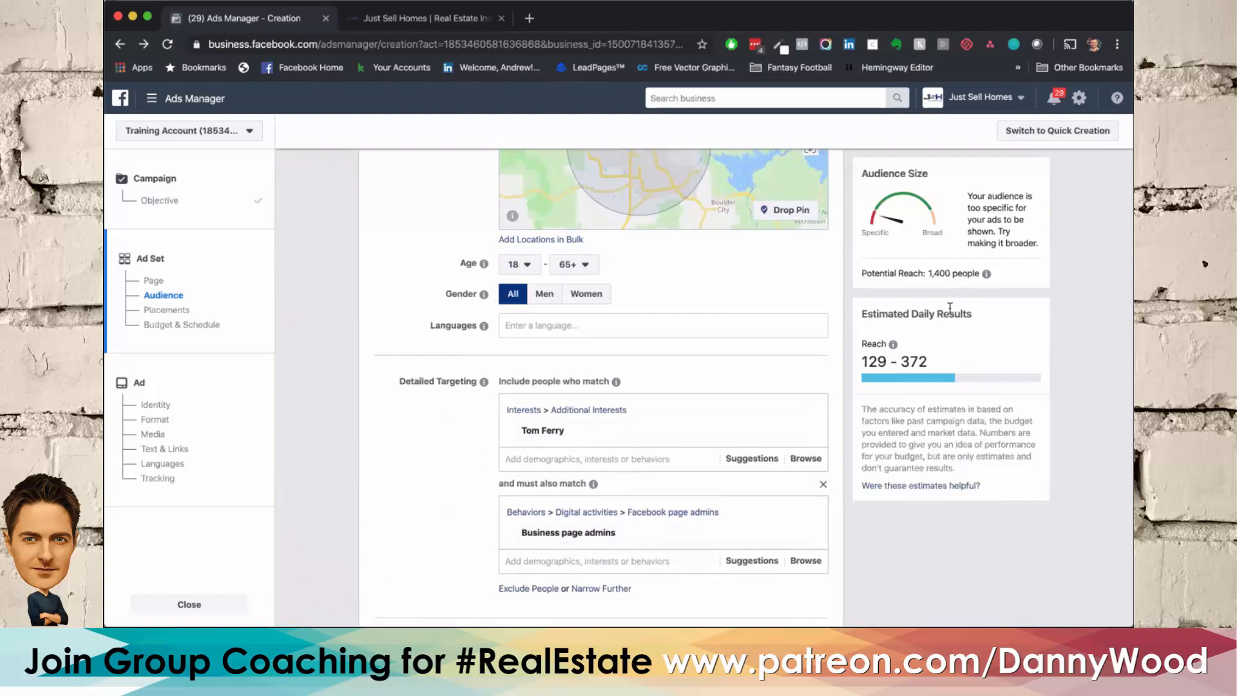
# Step: Replace Las Vegas with the United States as the audience location
pyautogui.scroll(4, 660, 250)
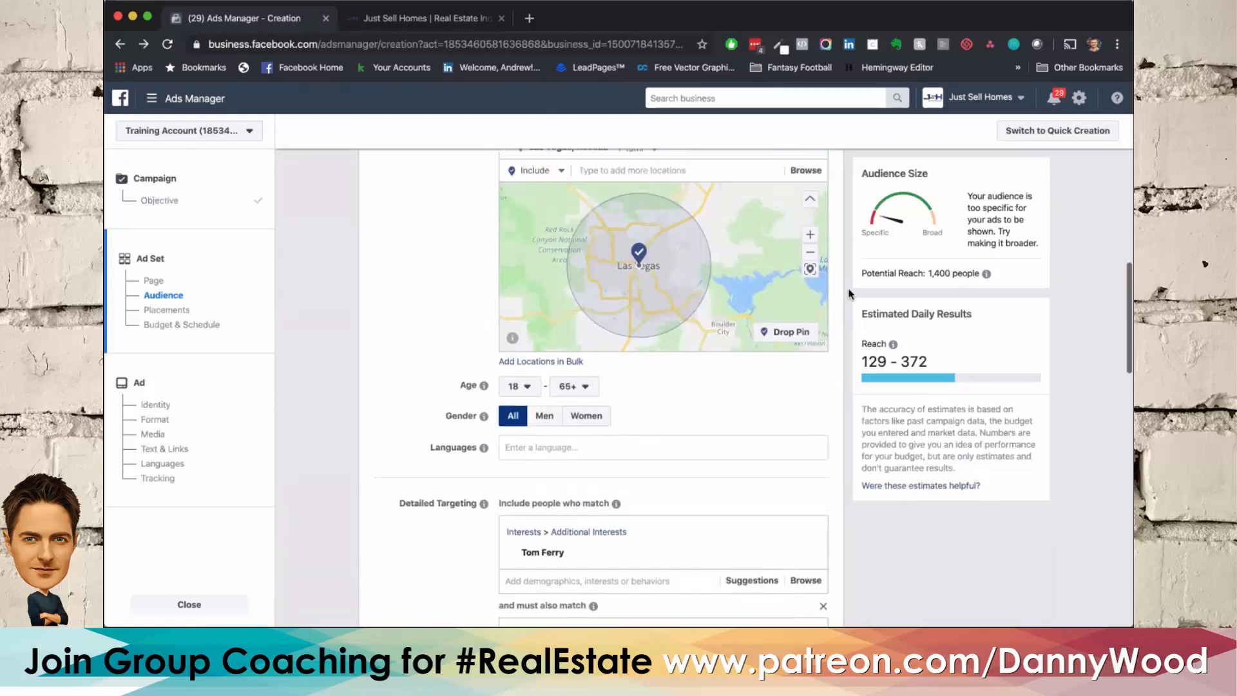
pyautogui.click(659, 249)
pyautogui.write('United')
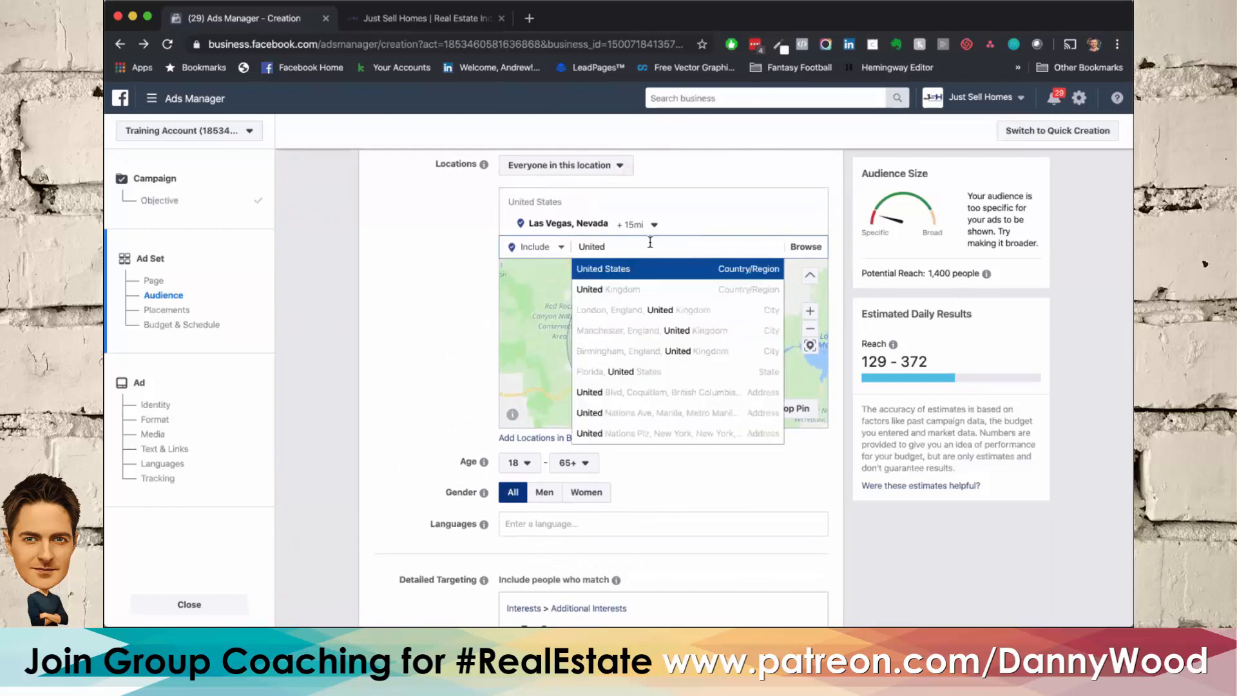
pyautogui.click(609, 268)
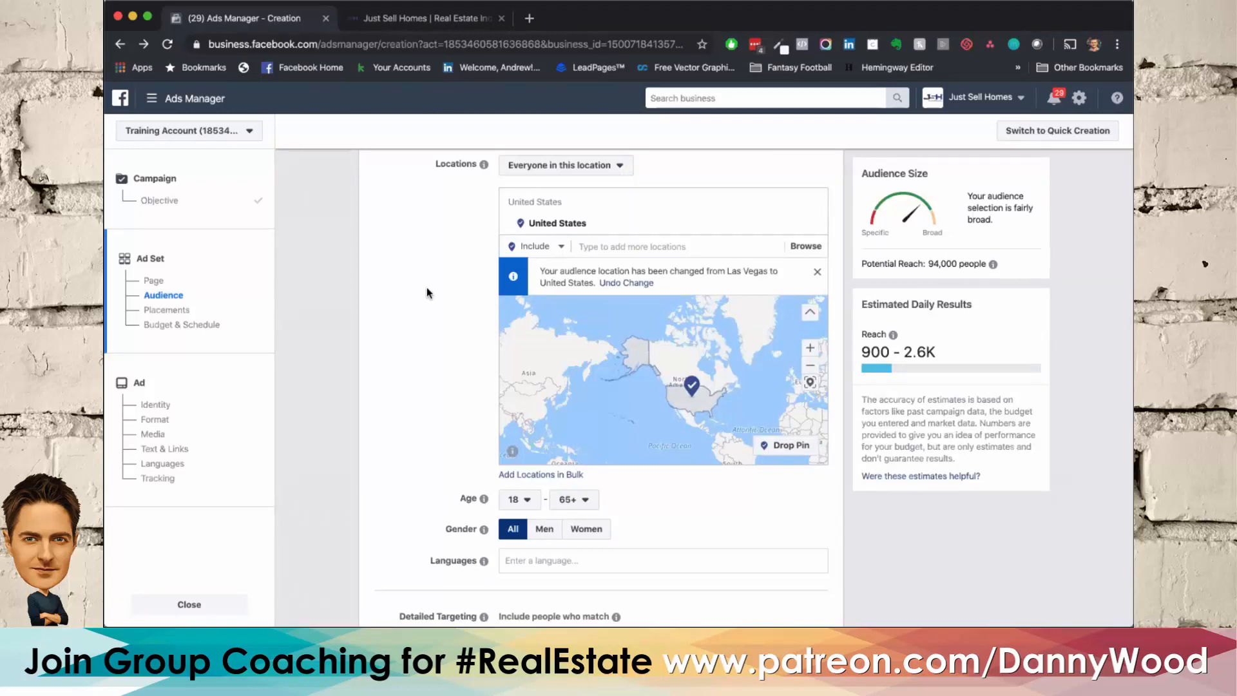
pyautogui.scroll(-5, 427, 293)
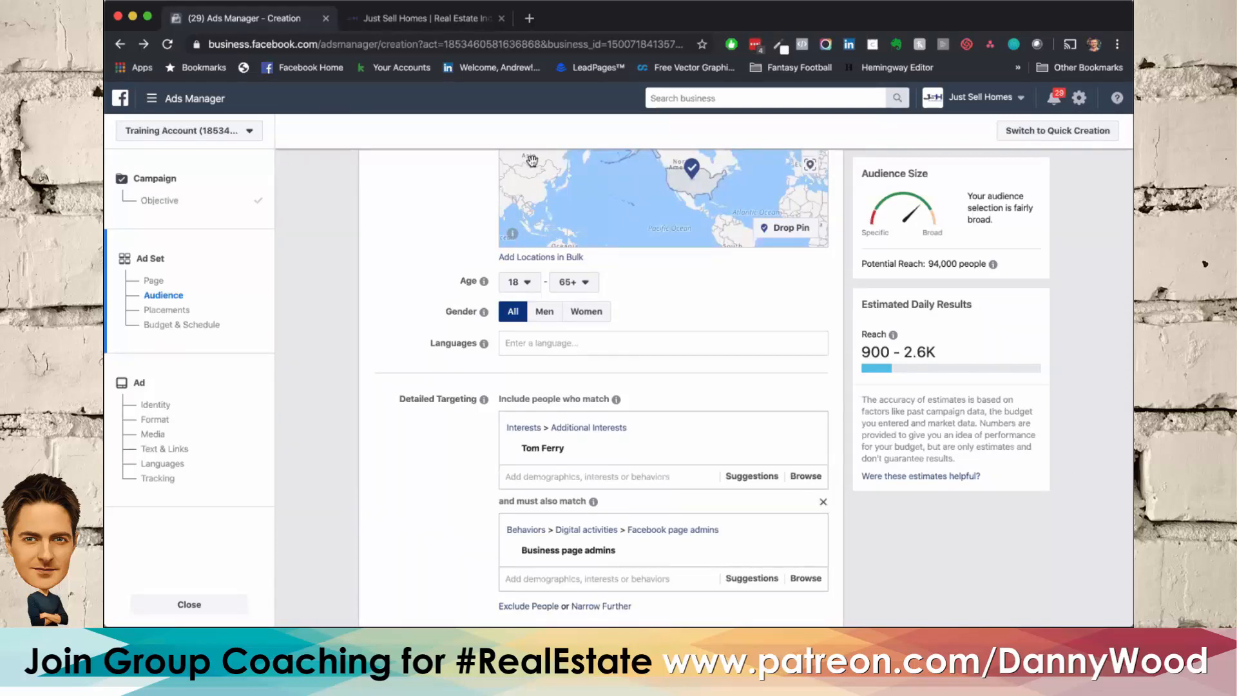
pyautogui.click(420, 18)
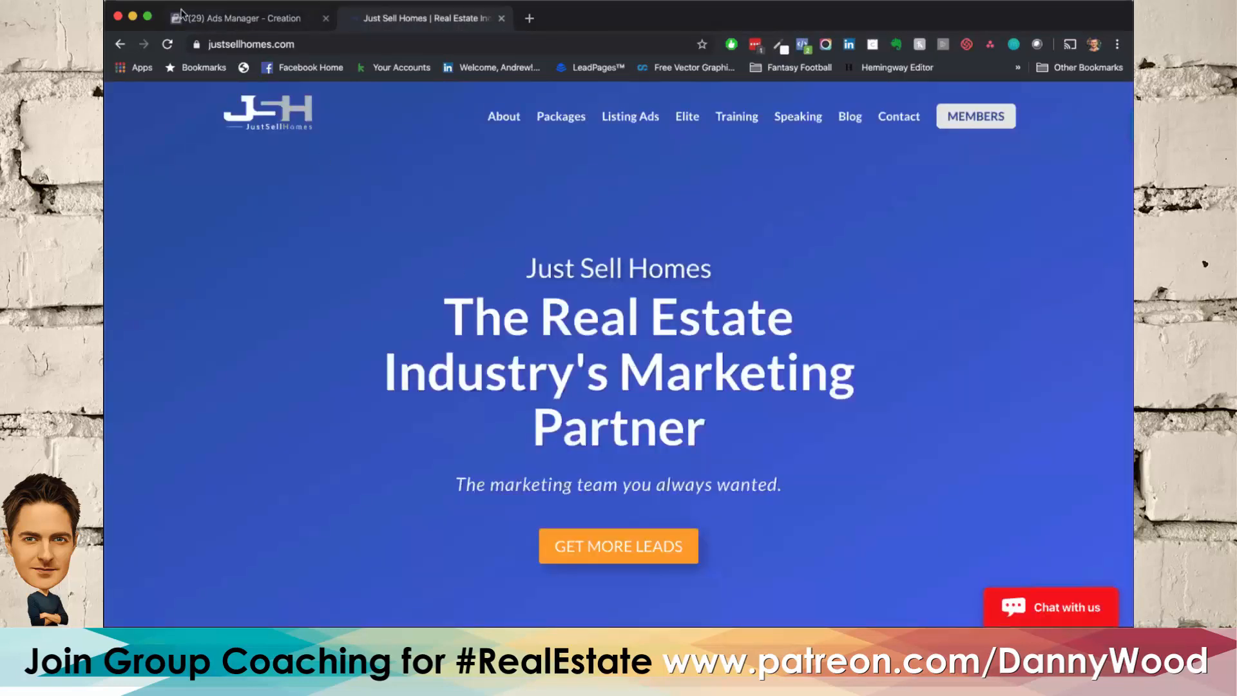
pyautogui.click(201, 20)
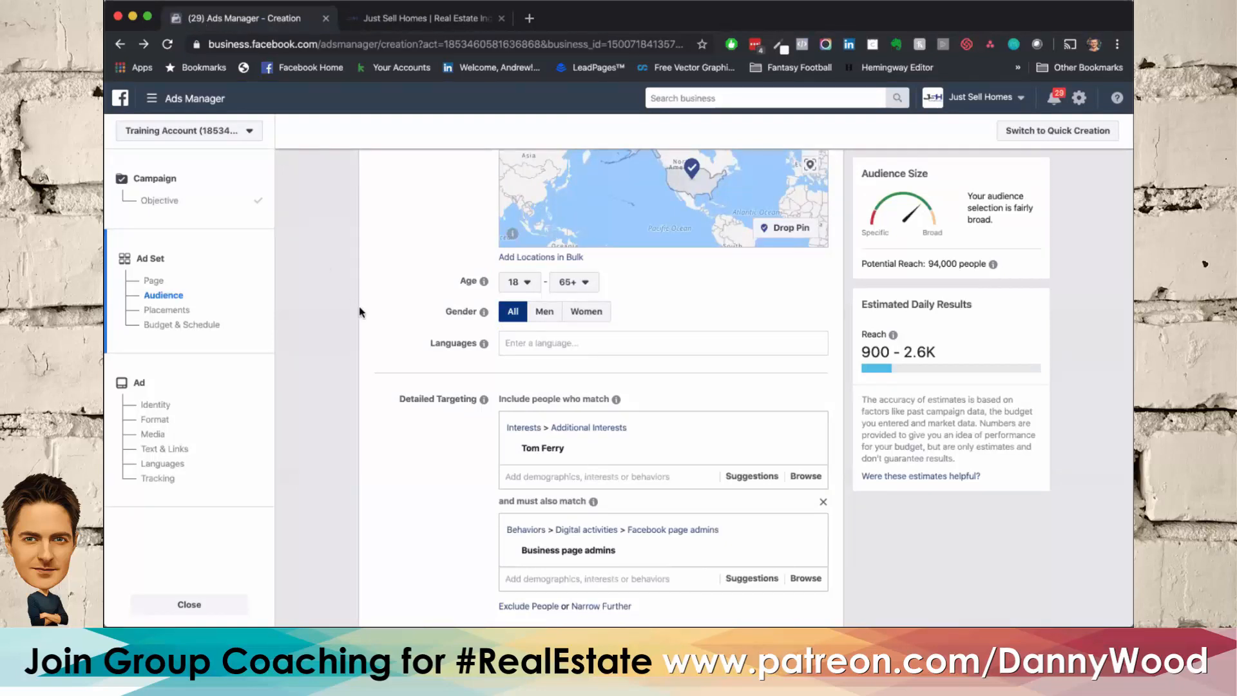
# Step: Remove the Business page admins narrowing condition and the Tom Ferry interest from the detailed targeting
pyautogui.scroll(-2, 420, 404)
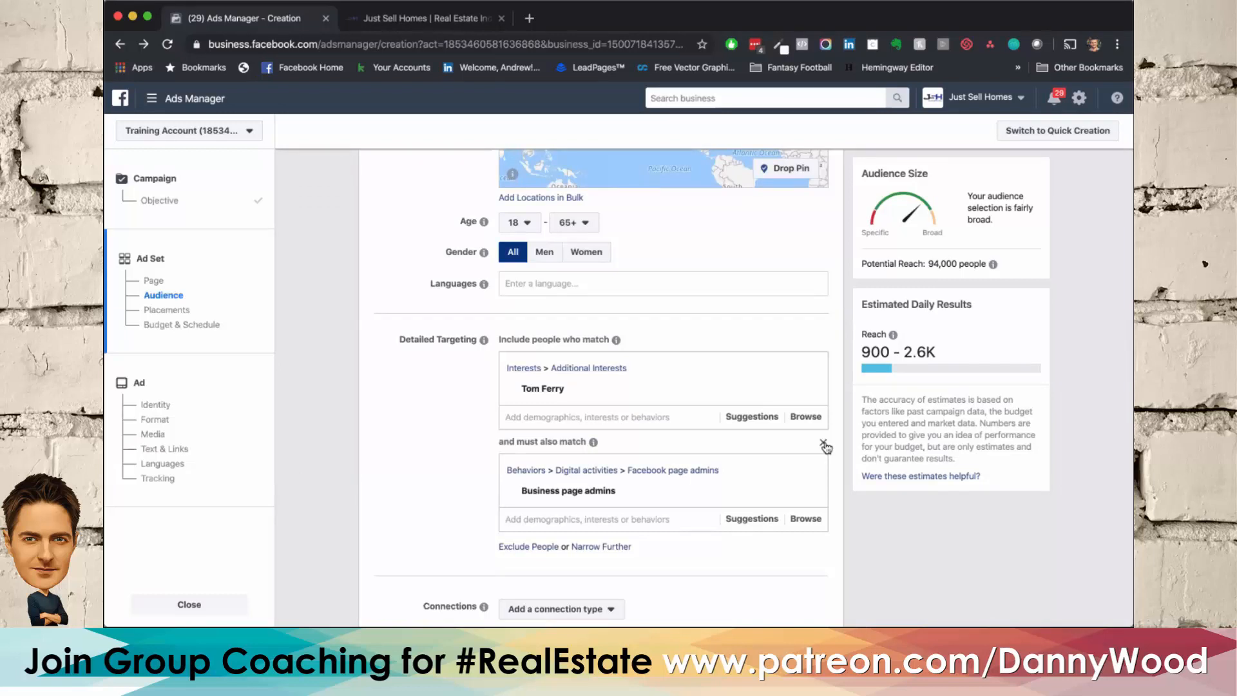
pyautogui.click(824, 444)
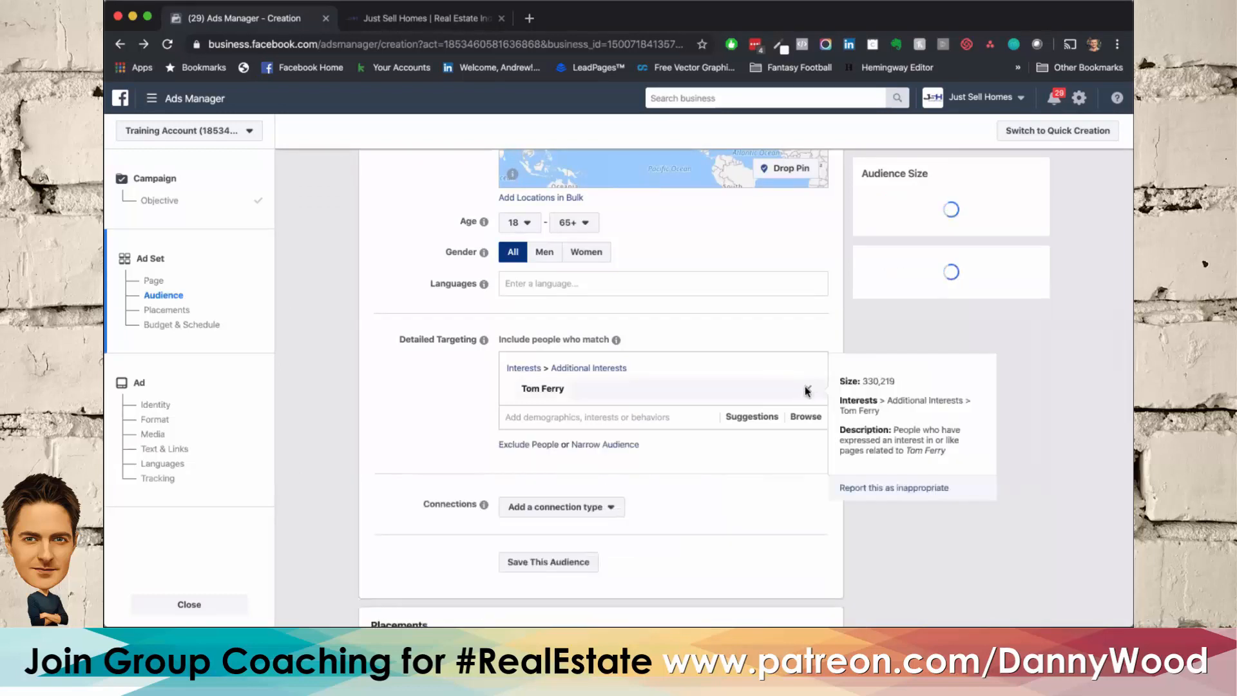
pyautogui.click(808, 388)
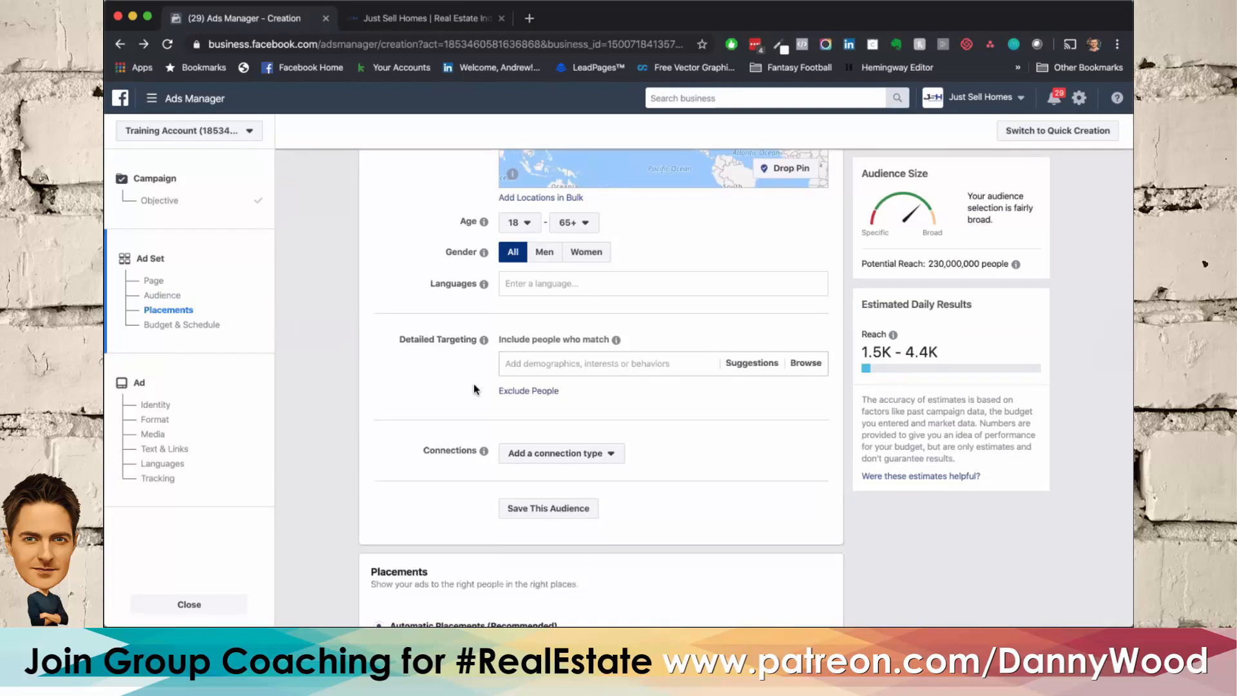
# Step: Exclude people who match the interests Tom Ferry and Inman News from the audience
pyautogui.click(514, 390)
pyautogui.scroll(-2, 407, 405)
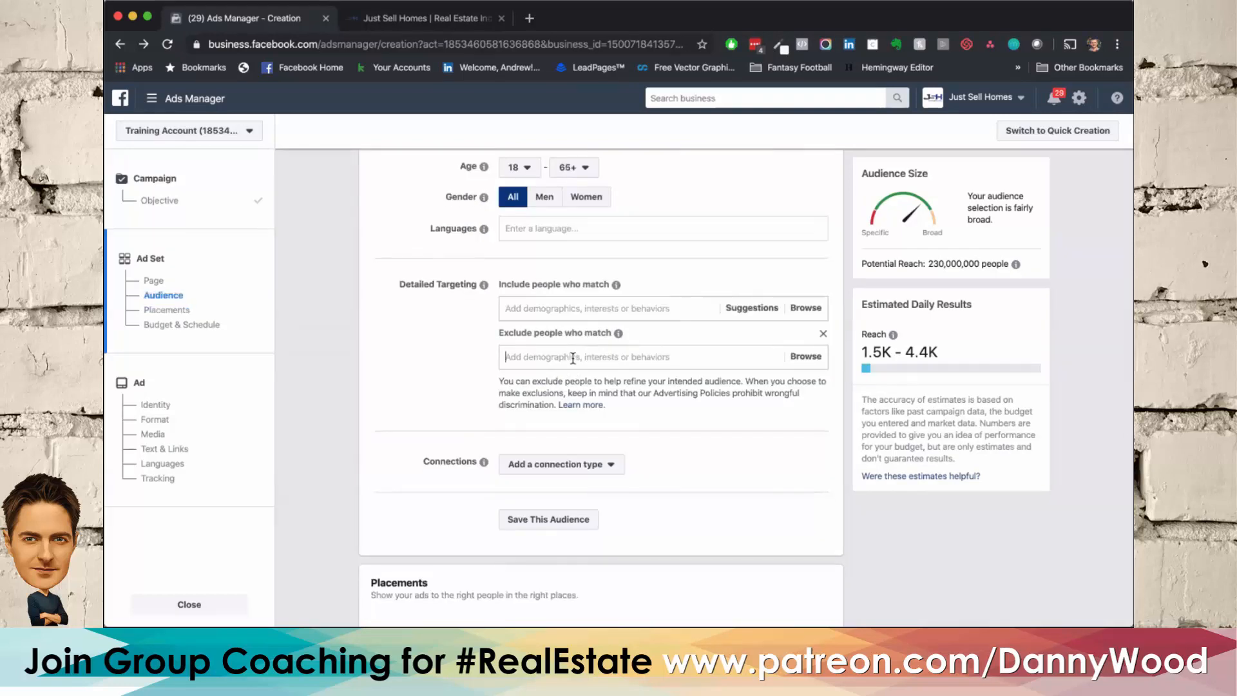
pyautogui.click(573, 357)
pyautogui.write('tom ferry')
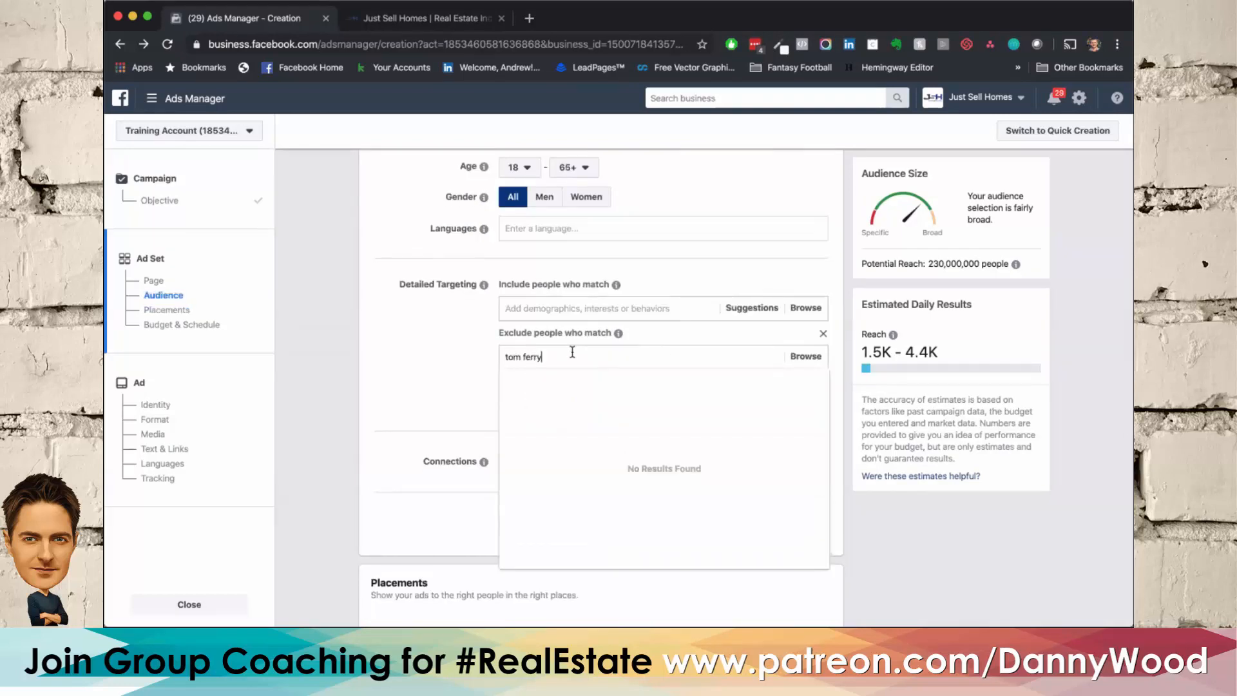
pyautogui.click(568, 377)
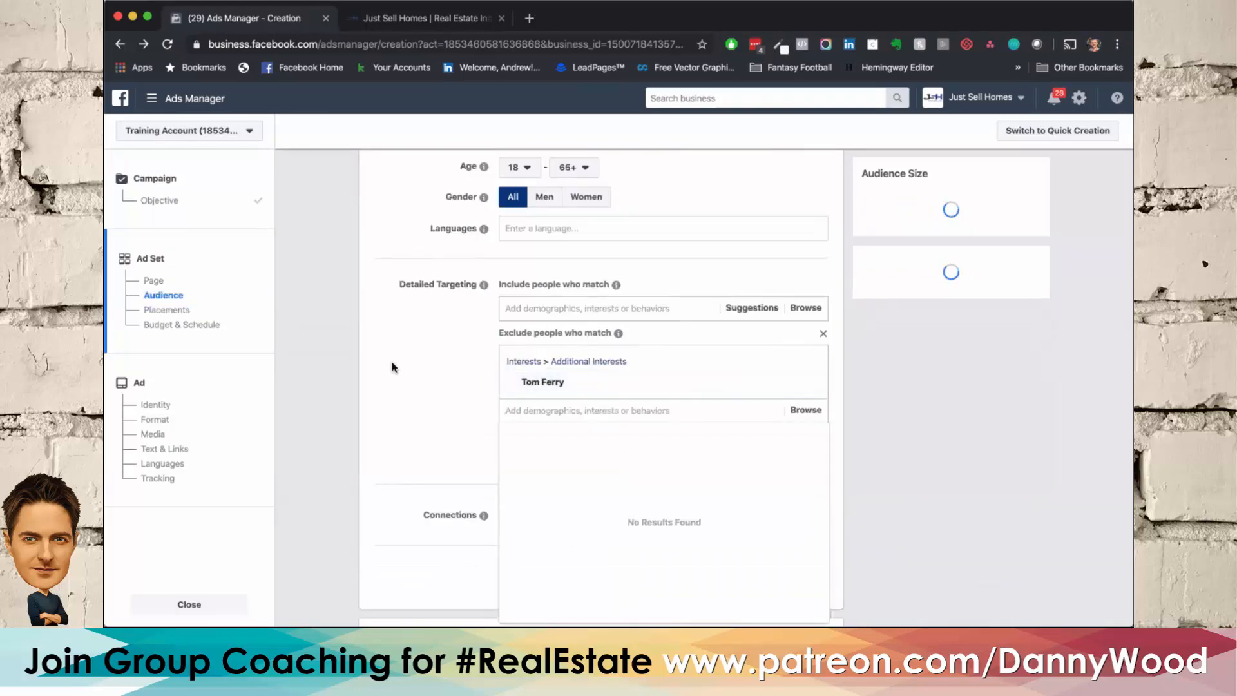
pyautogui.scroll(-2, 392, 362)
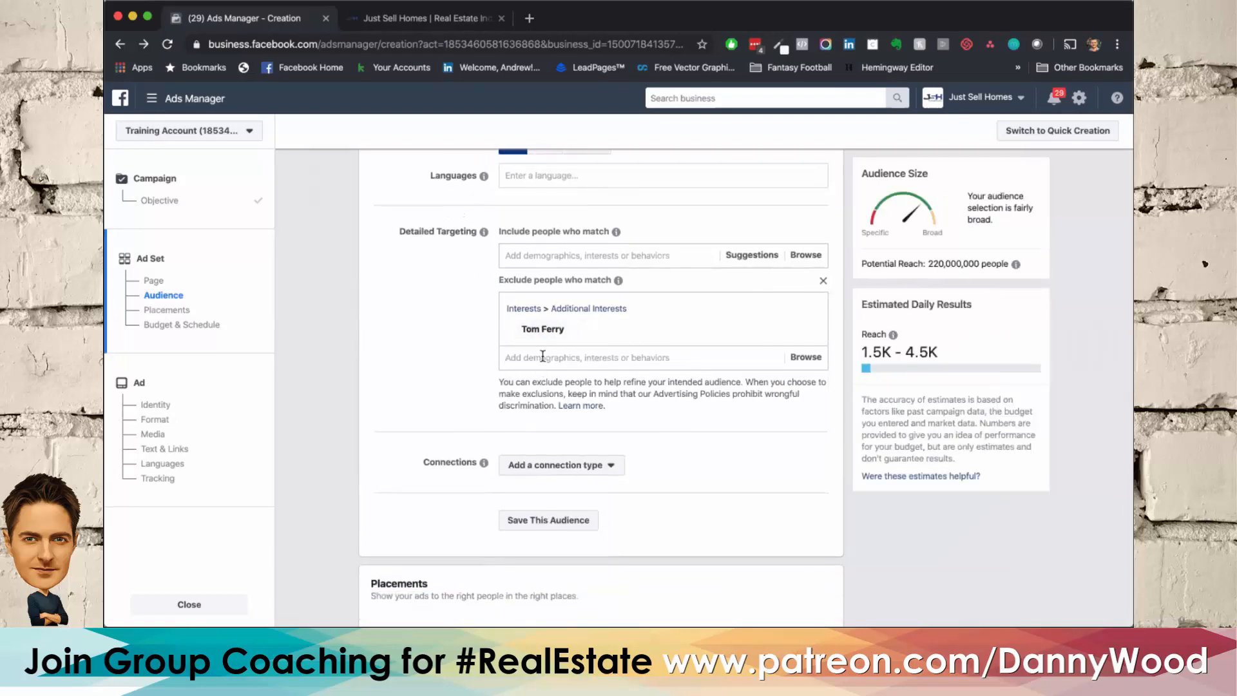
pyautogui.write('inman')
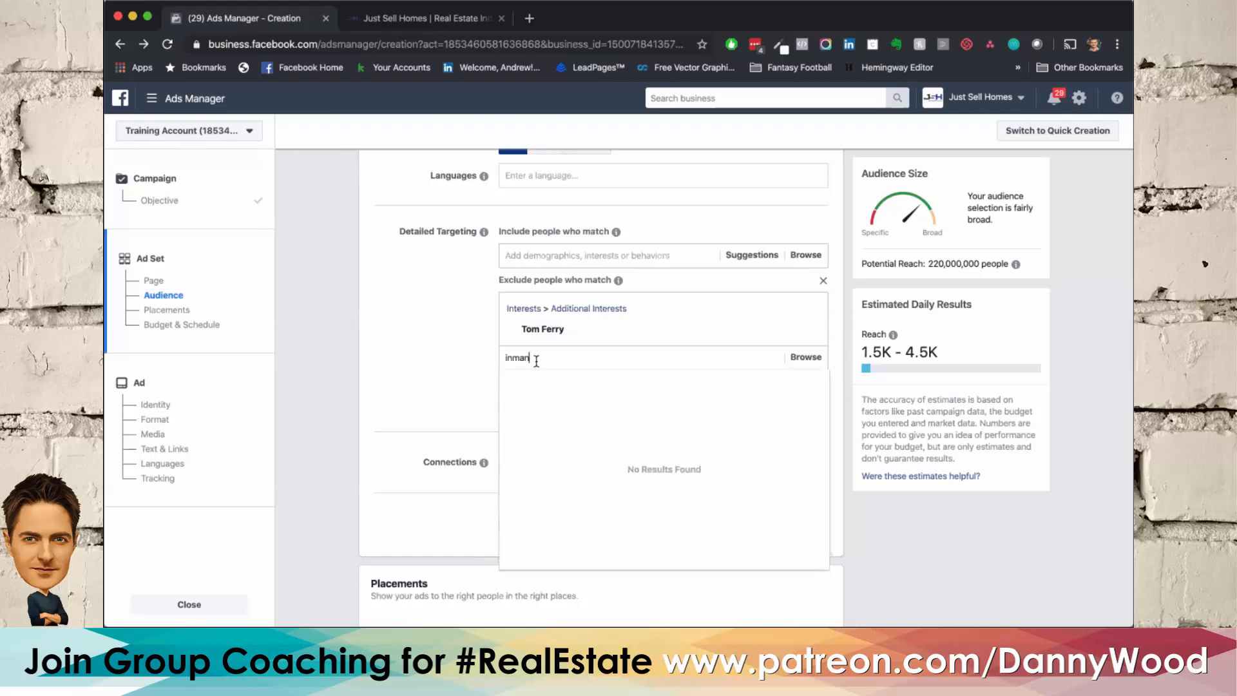
pyautogui.click(515, 380)
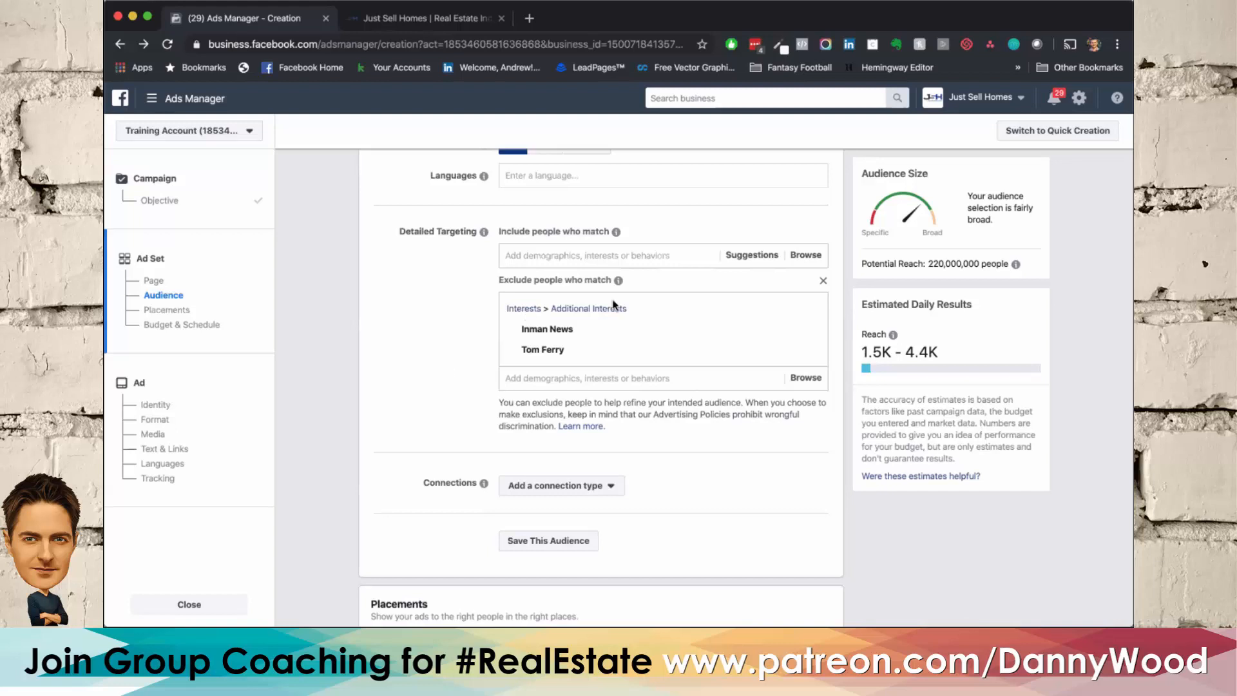
# Step: Remove Inman News and Tom Ferry from the excluded interests
pyautogui.moveTo(768, 327)
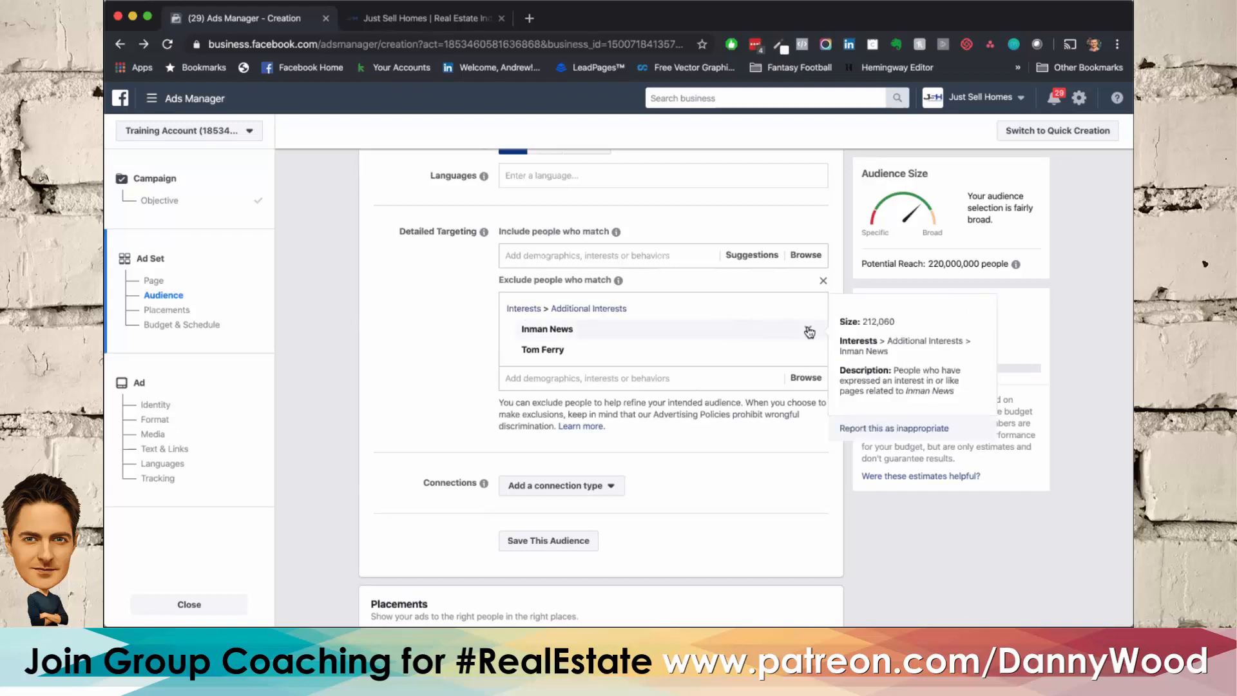
pyautogui.click(809, 331)
pyautogui.click(810, 332)
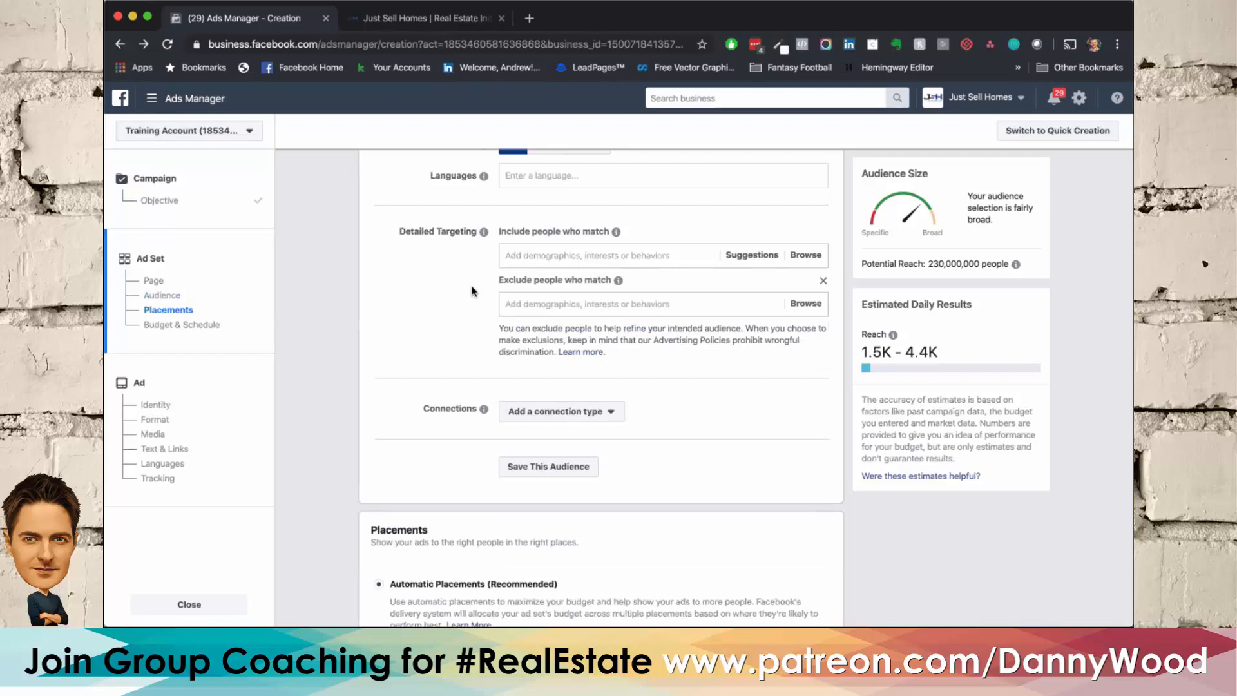
pyautogui.scroll(1, 473, 293)
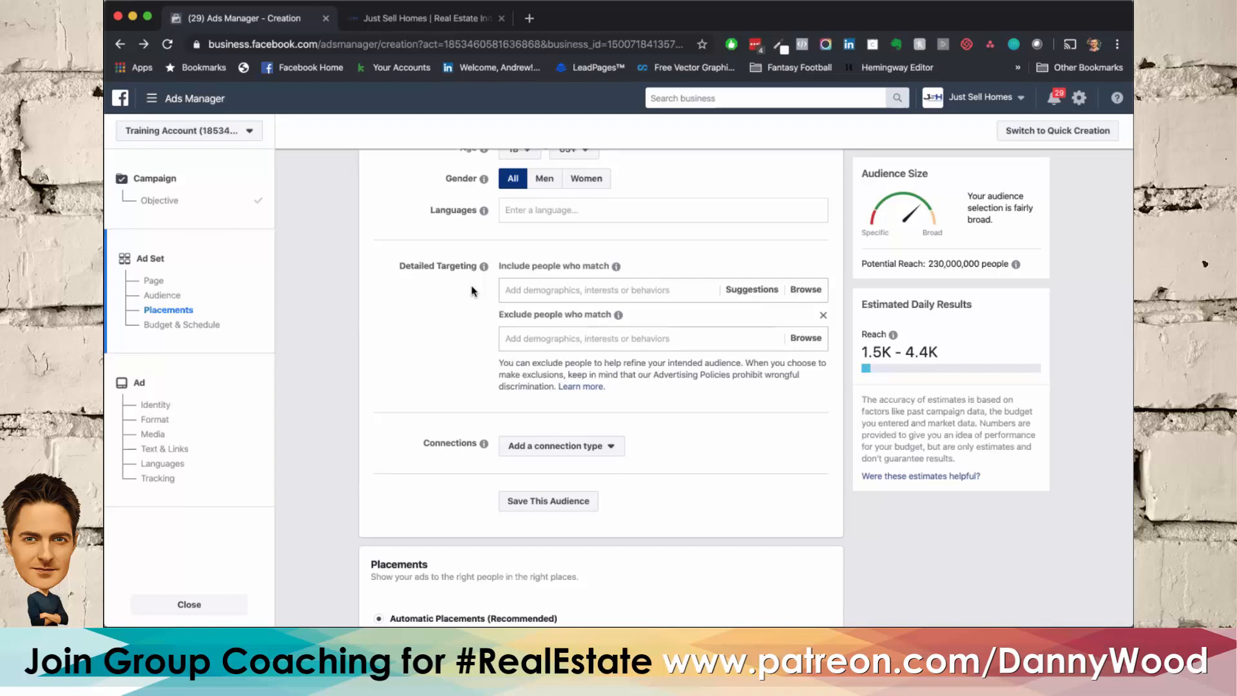
pyautogui.scroll(5, 473, 292)
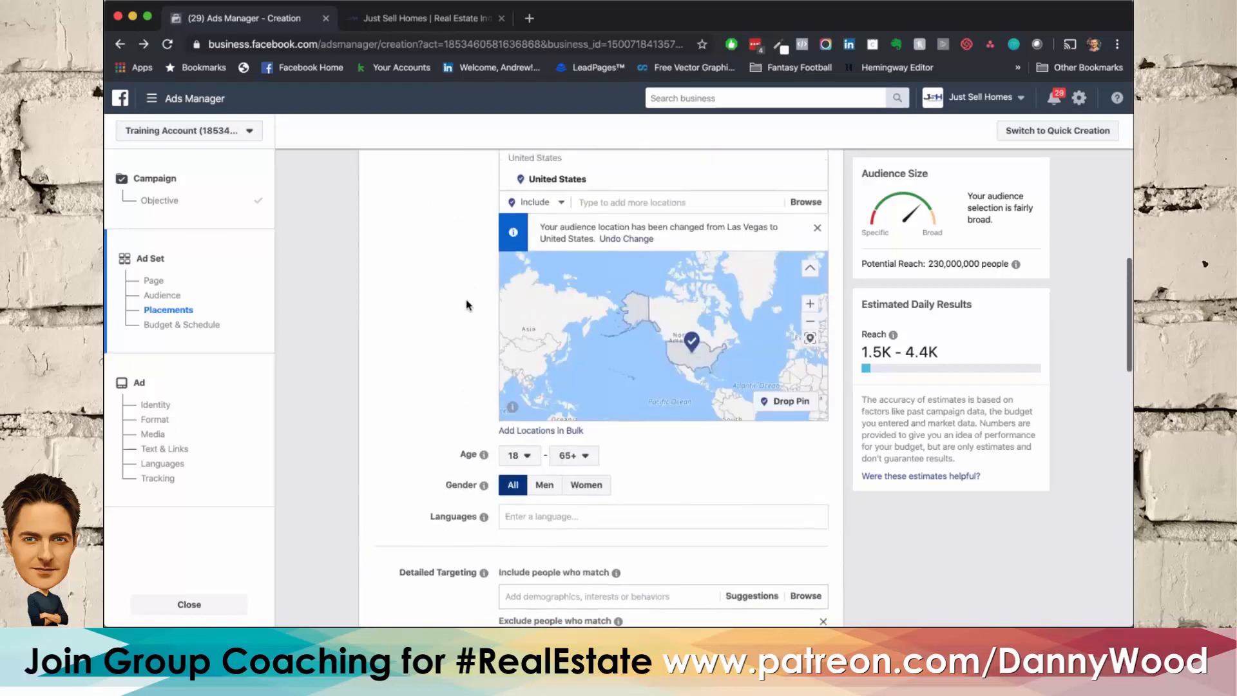
# Step: Review the audience settings, from custom audiences and locations to age, gender, languages and detailed targeting
pyautogui.scroll(1, 442, 351)
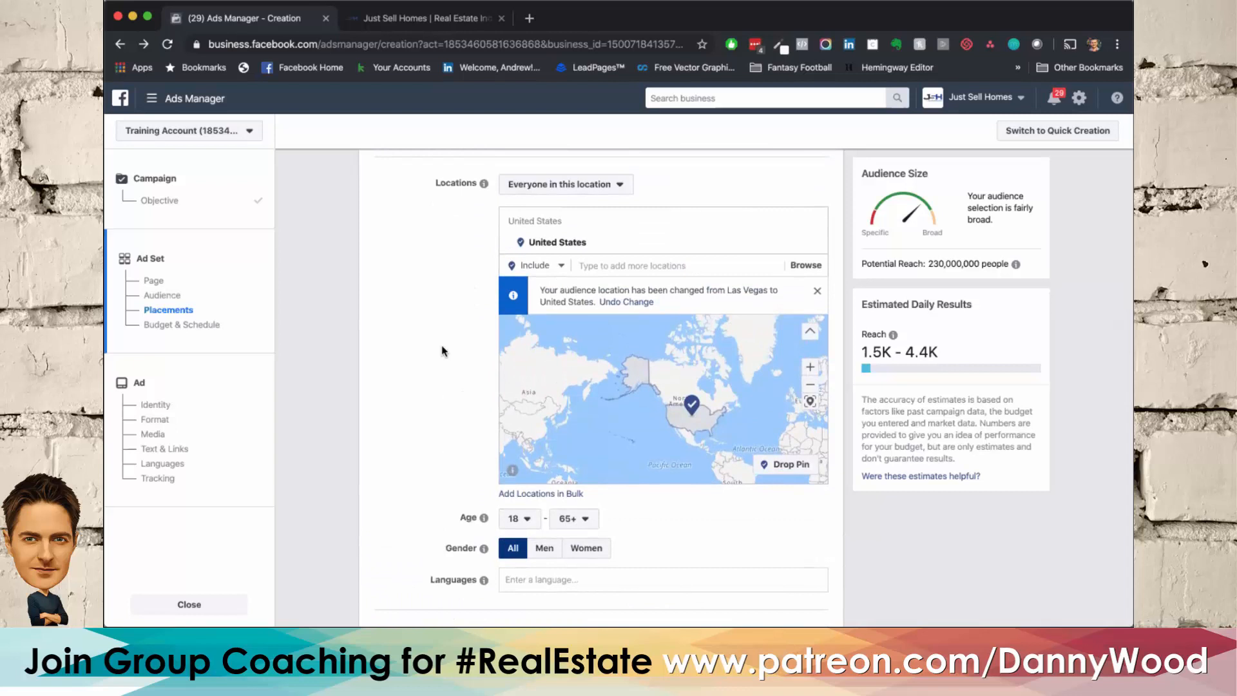
pyautogui.scroll(-2, 442, 349)
pyautogui.scroll(1, 442, 348)
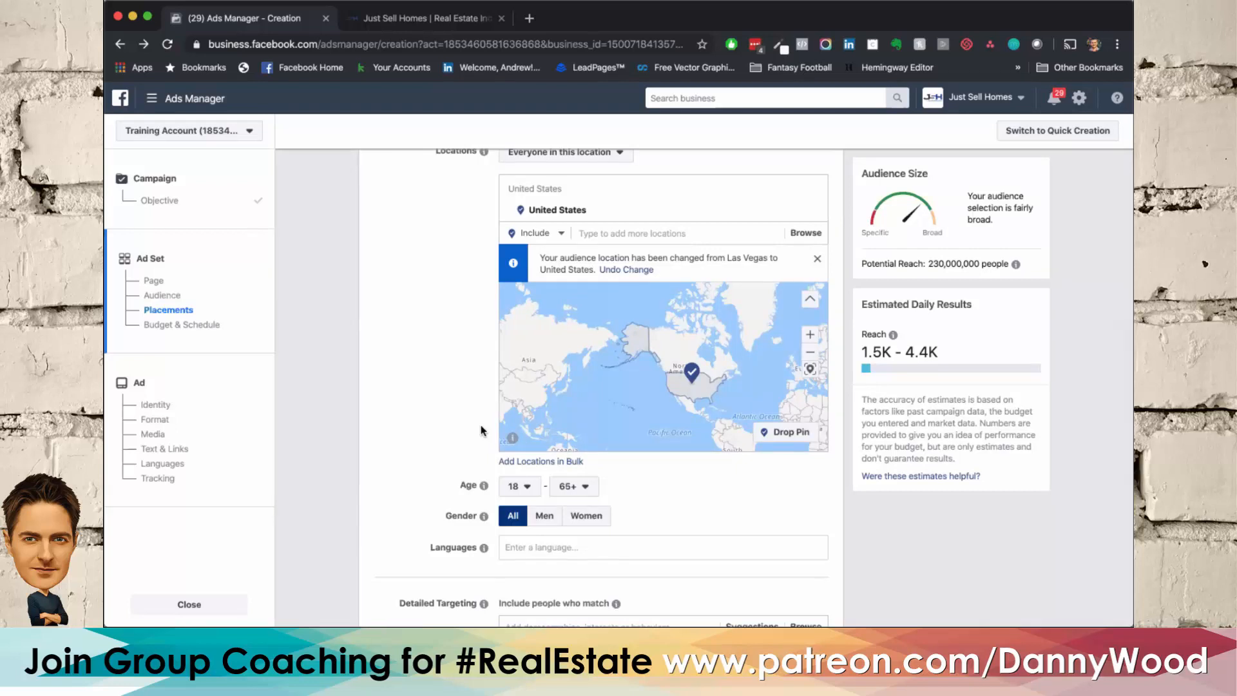
pyautogui.scroll(5, 481, 424)
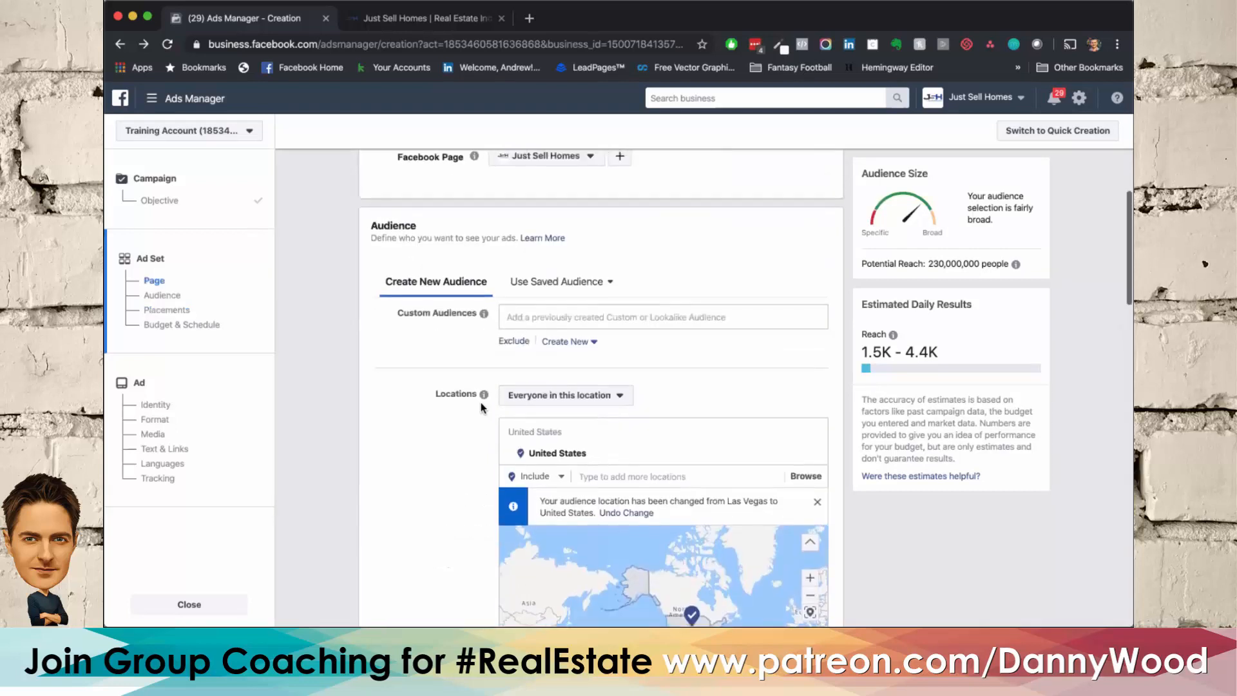
pyautogui.click(552, 318)
pyautogui.click(377, 377)
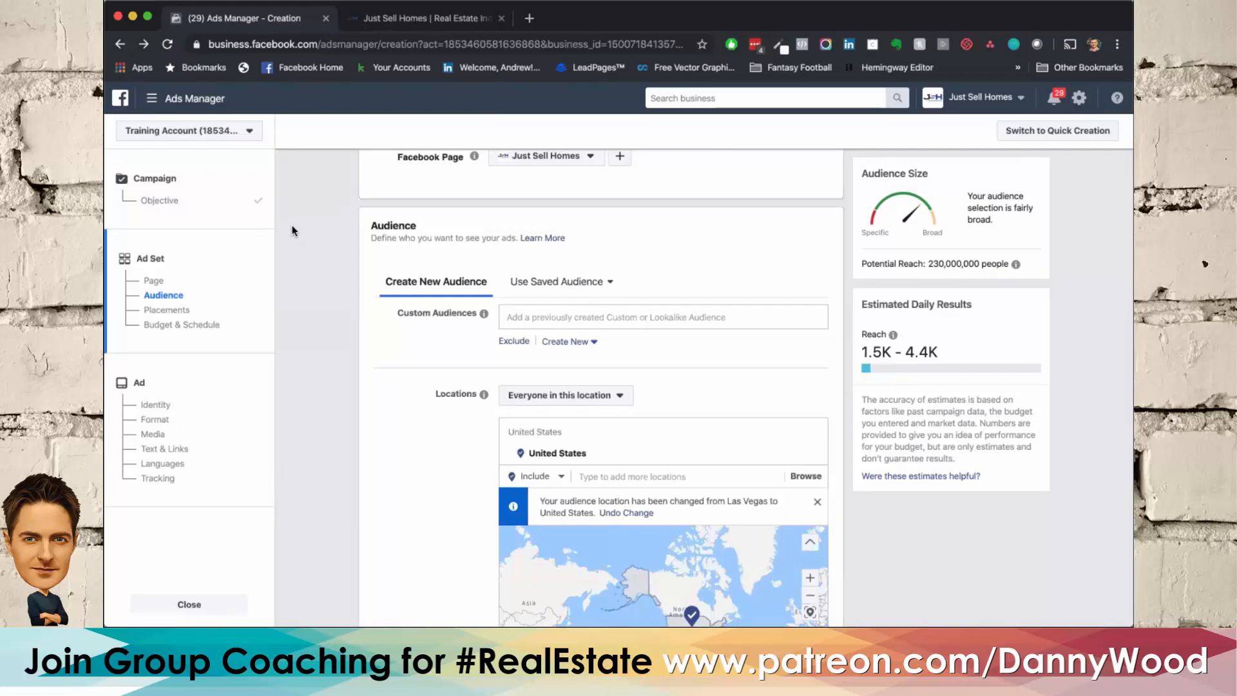
pyautogui.scroll(-5, 291, 231)
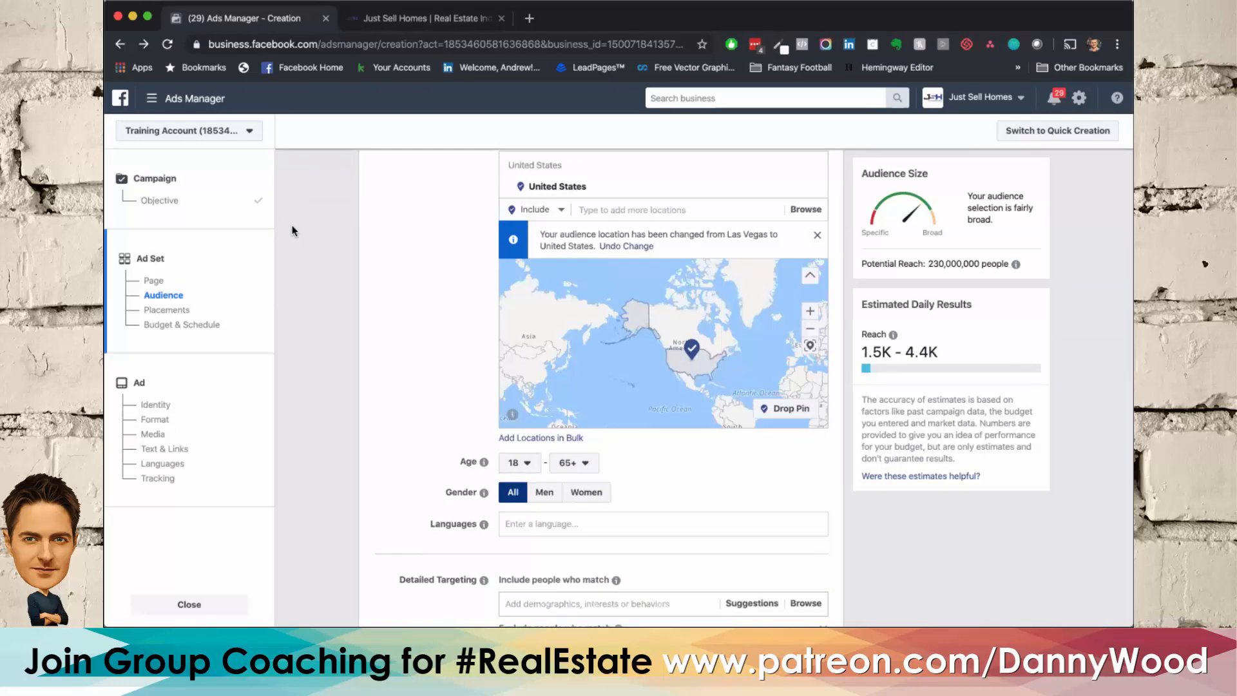
pyautogui.scroll(4, 292, 229)
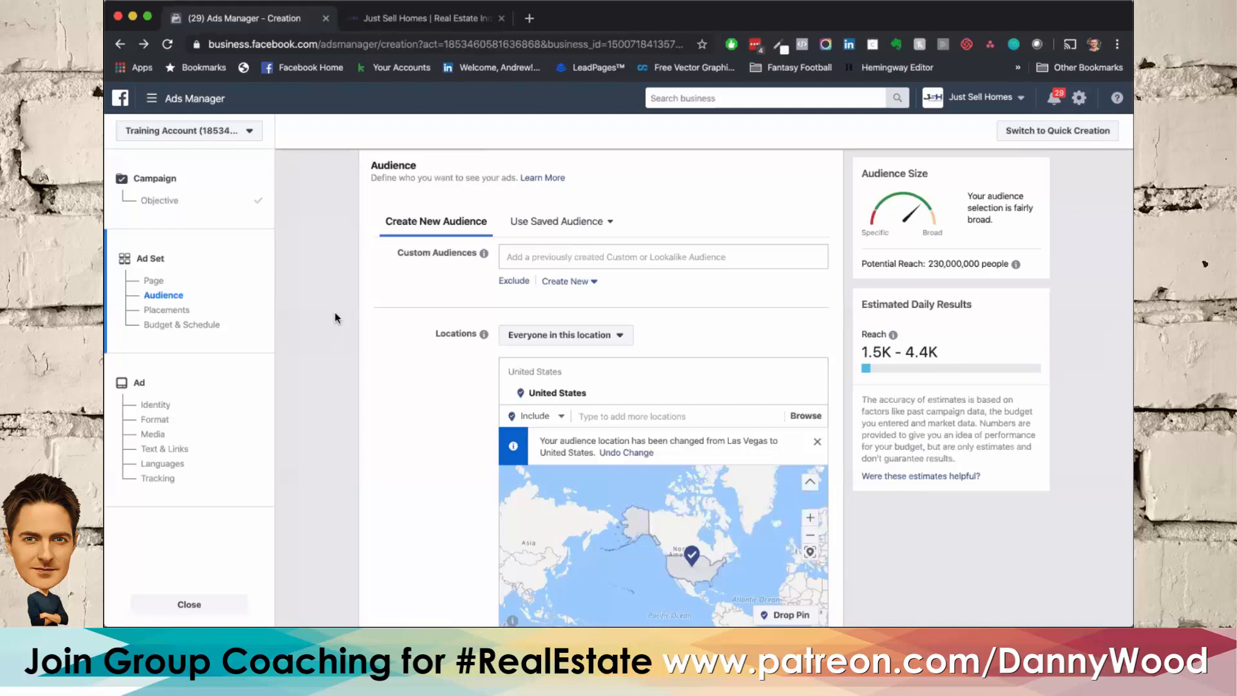
pyautogui.scroll(-10, 334, 312)
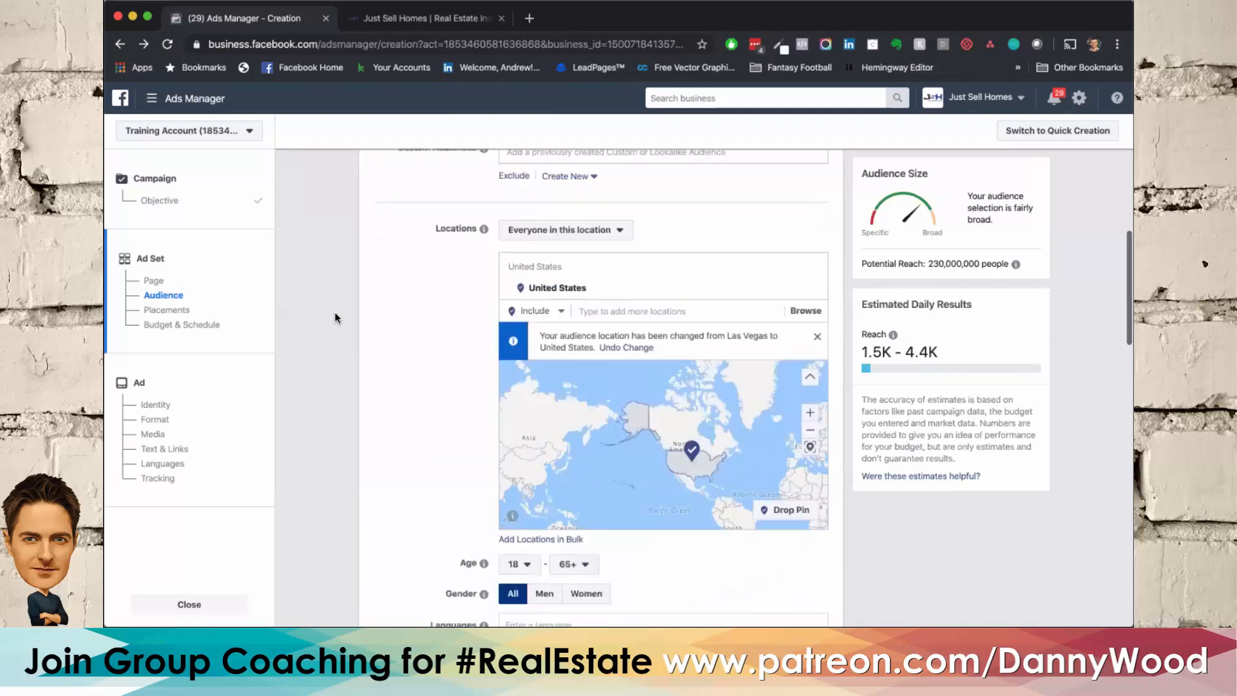
pyautogui.scroll(6, 335, 312)
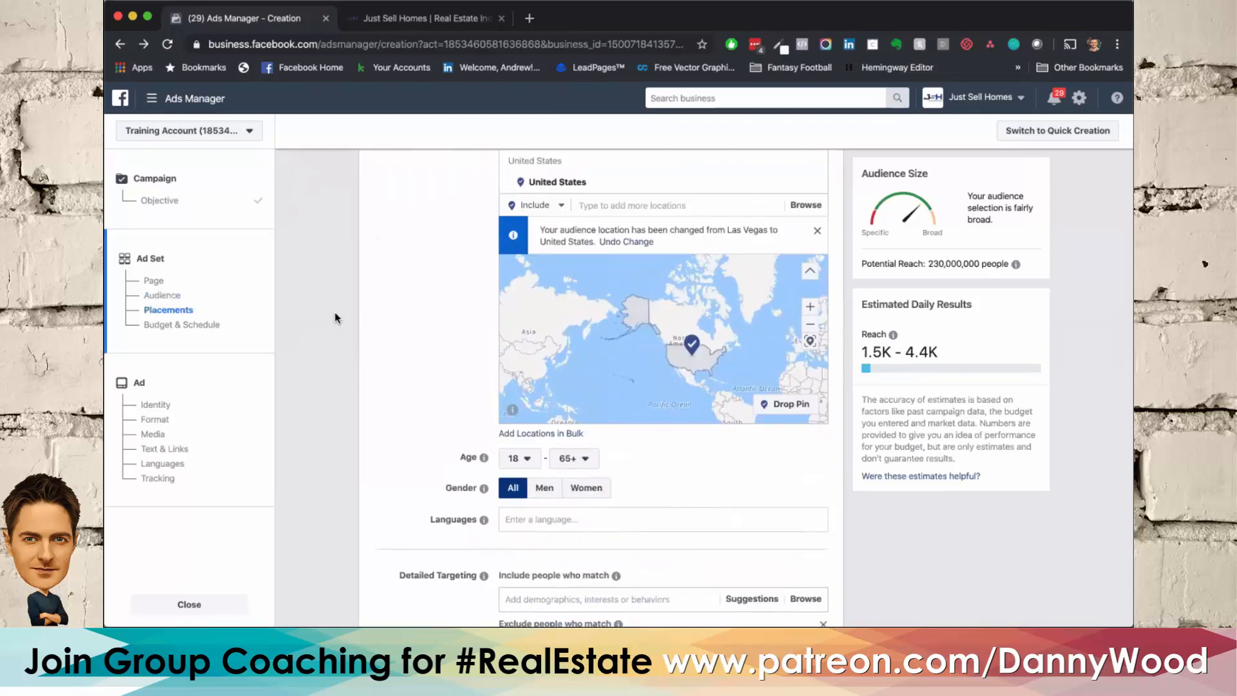
pyautogui.scroll(2, 335, 312)
pyautogui.scroll(-2, 334, 312)
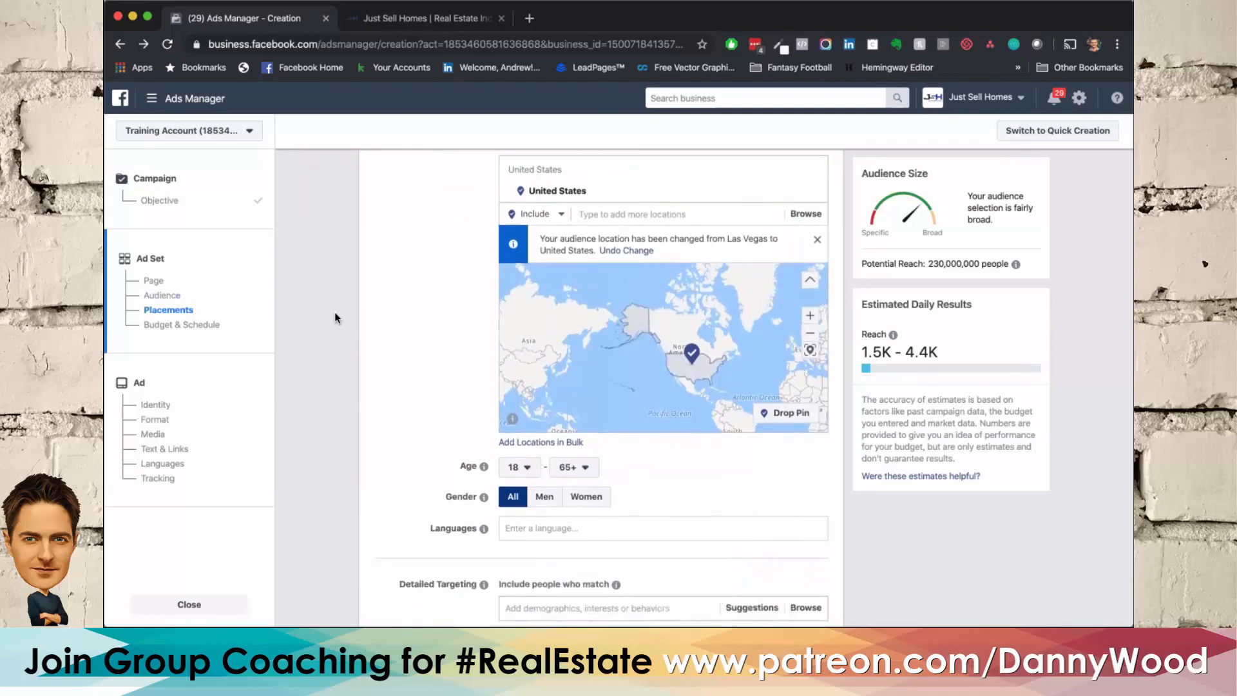
pyautogui.scroll(2, 335, 313)
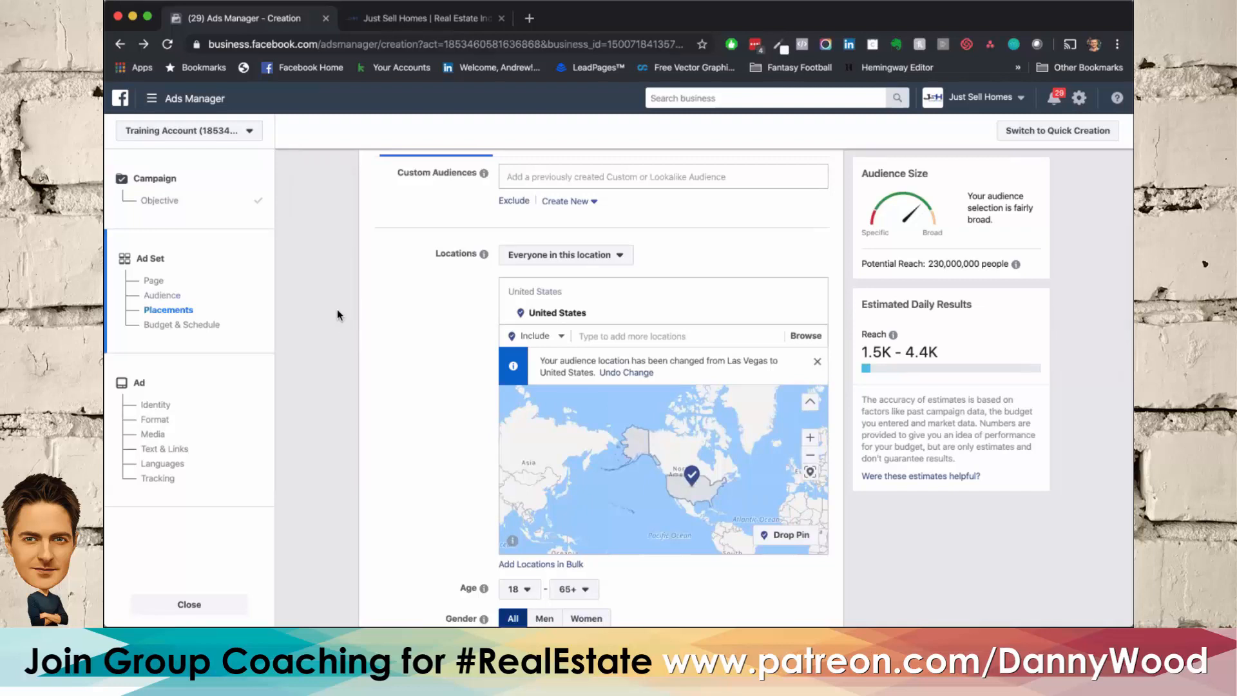
pyautogui.scroll(-1, 337, 315)
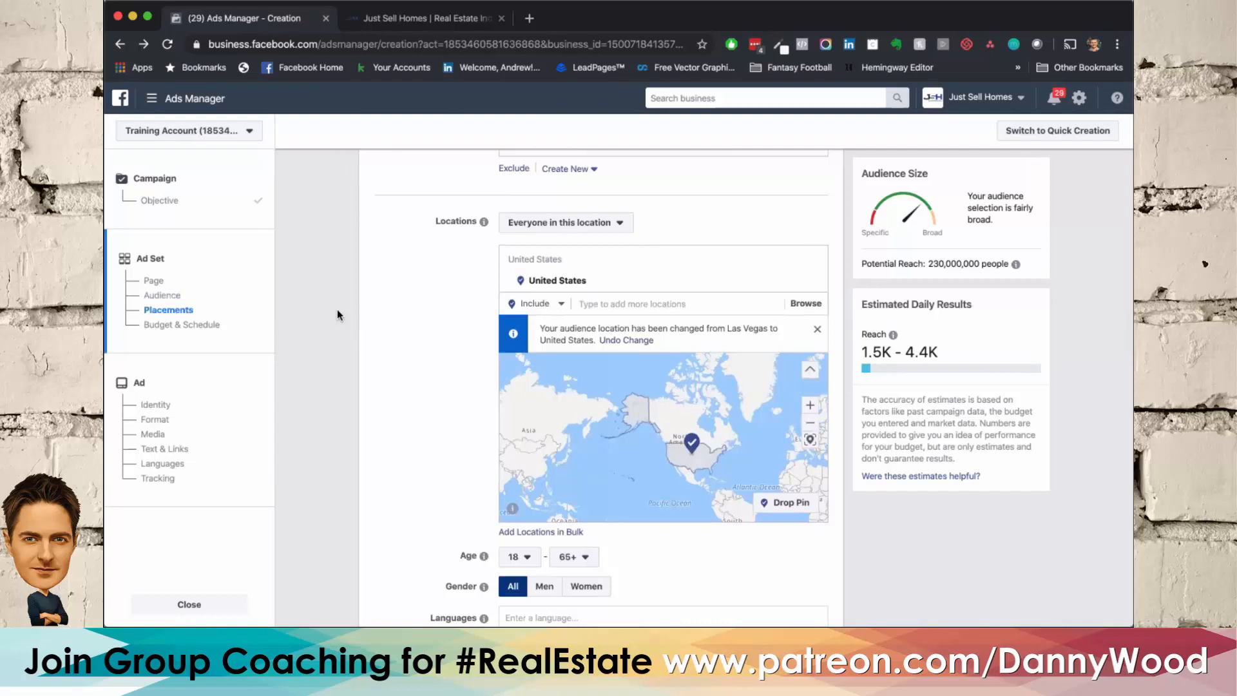
# Step: Switch the ad set from Automatic Placements to Edit Placements
pyautogui.scroll(-10, 338, 314)
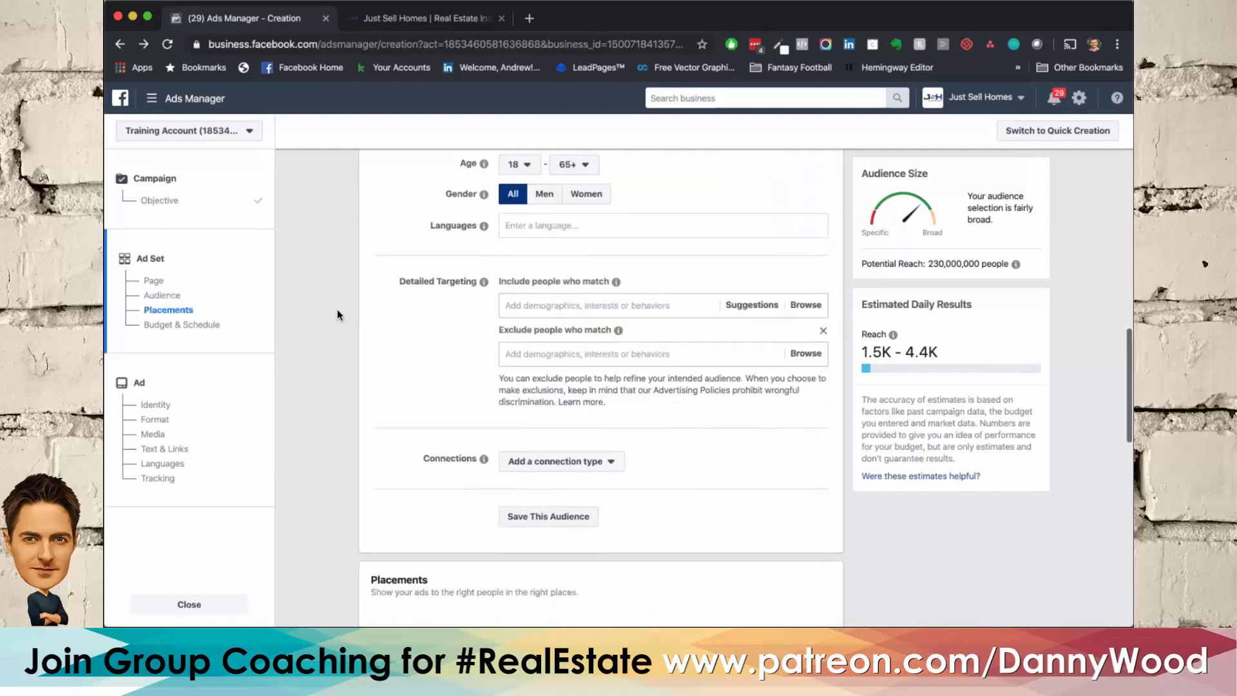
pyautogui.scroll(-4, 342, 314)
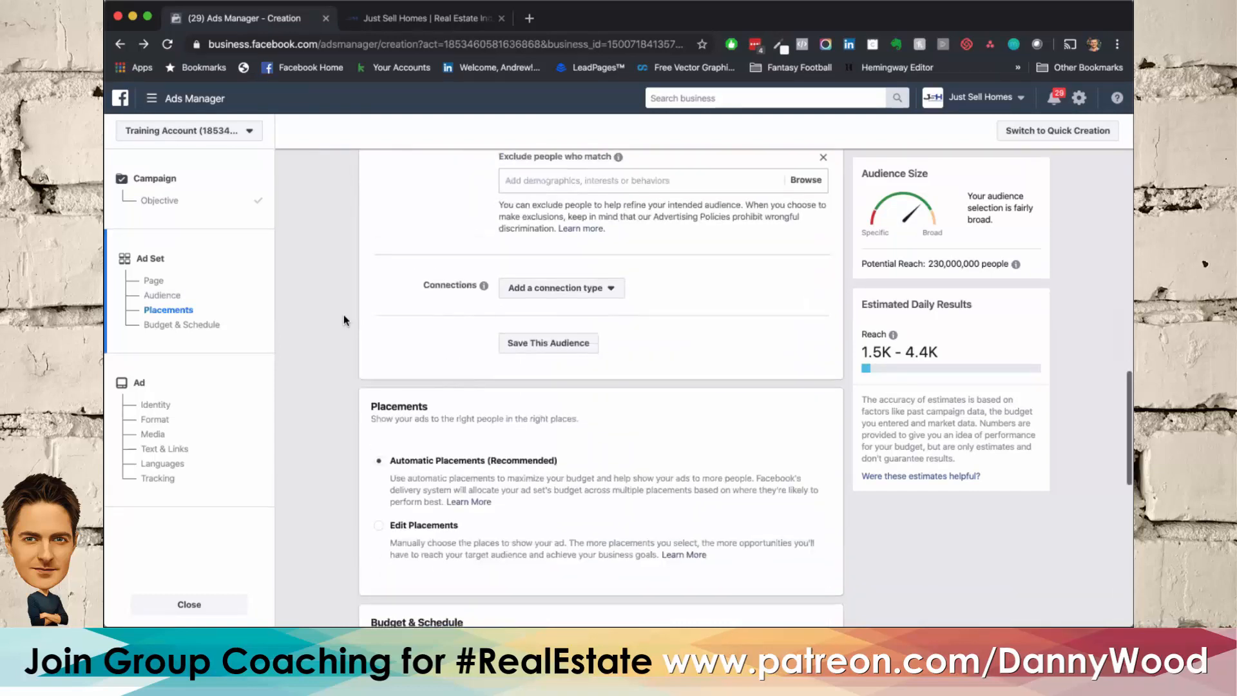
pyautogui.scroll(-4, 343, 314)
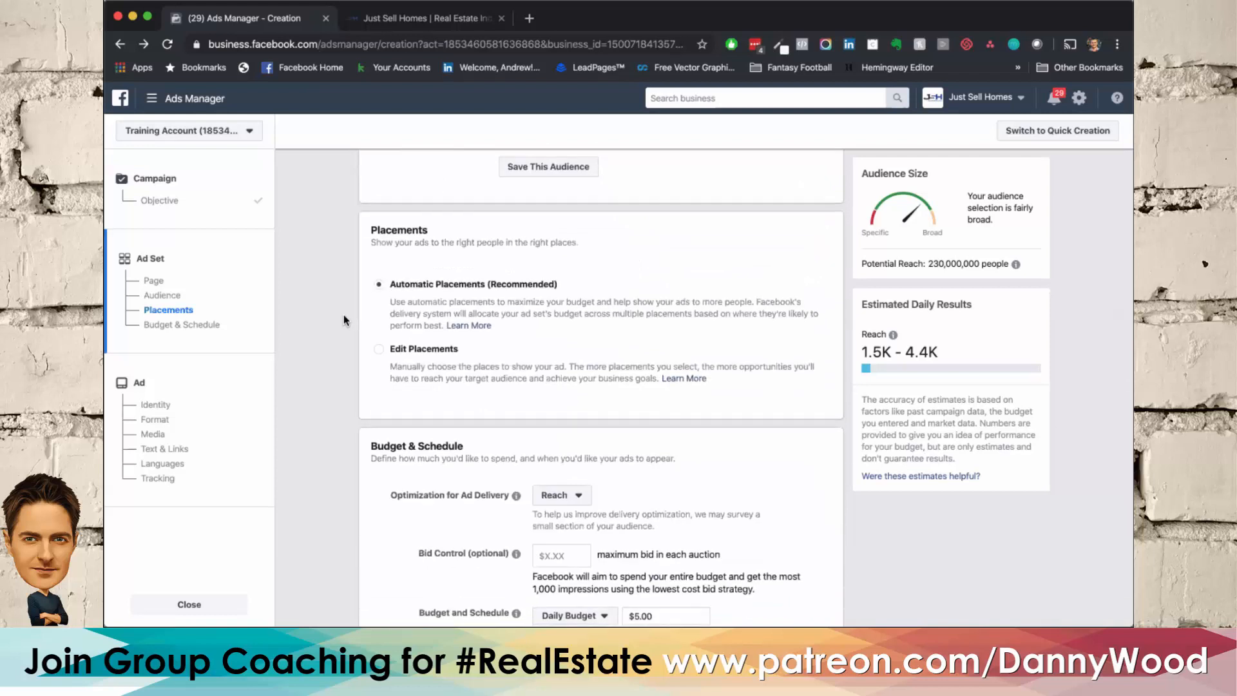
pyautogui.click(380, 351)
pyautogui.scroll(-2, 338, 302)
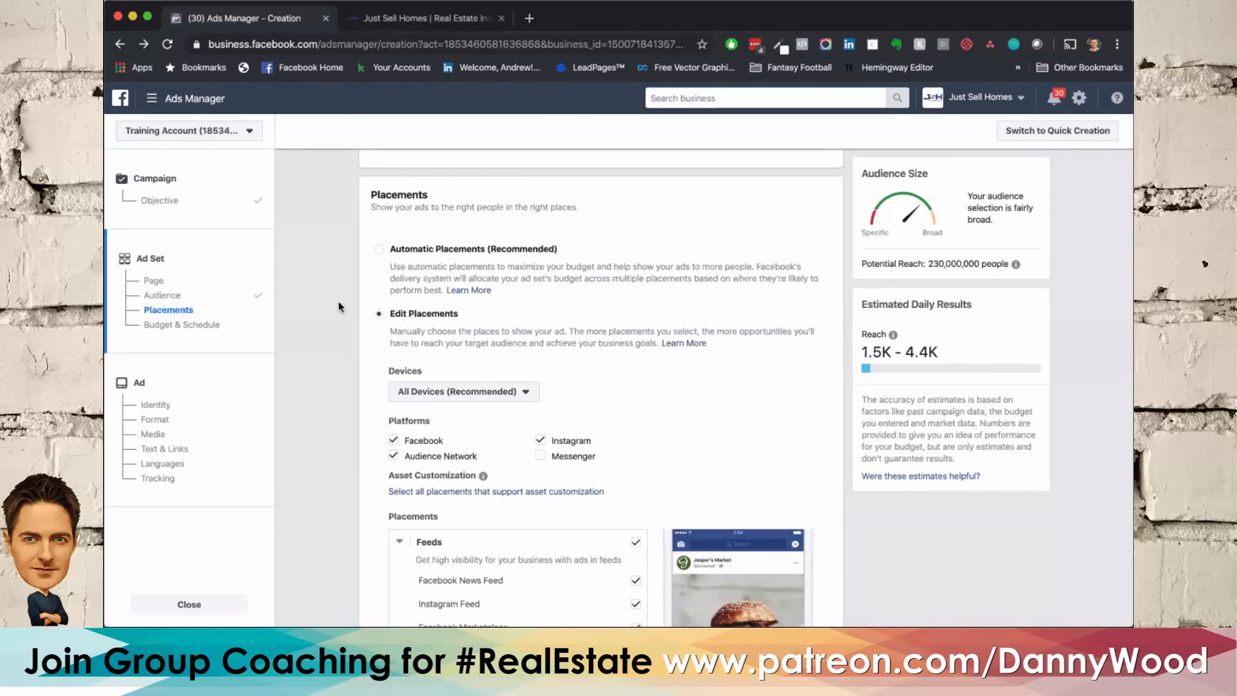
pyautogui.click(379, 249)
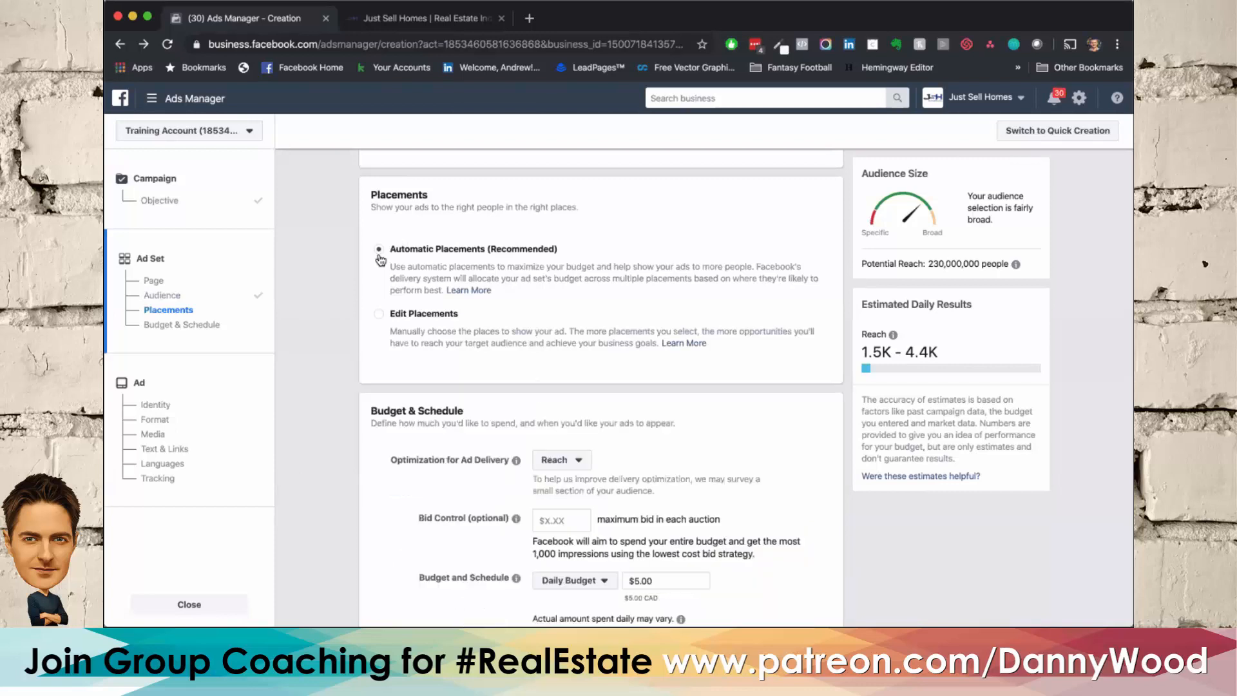
pyautogui.click(381, 316)
# Step: Examine the manual placement options, including platforms, feeds, stories and the available device types
pyautogui.scroll(-3, 344, 312)
pyautogui.scroll(-3, 343, 306)
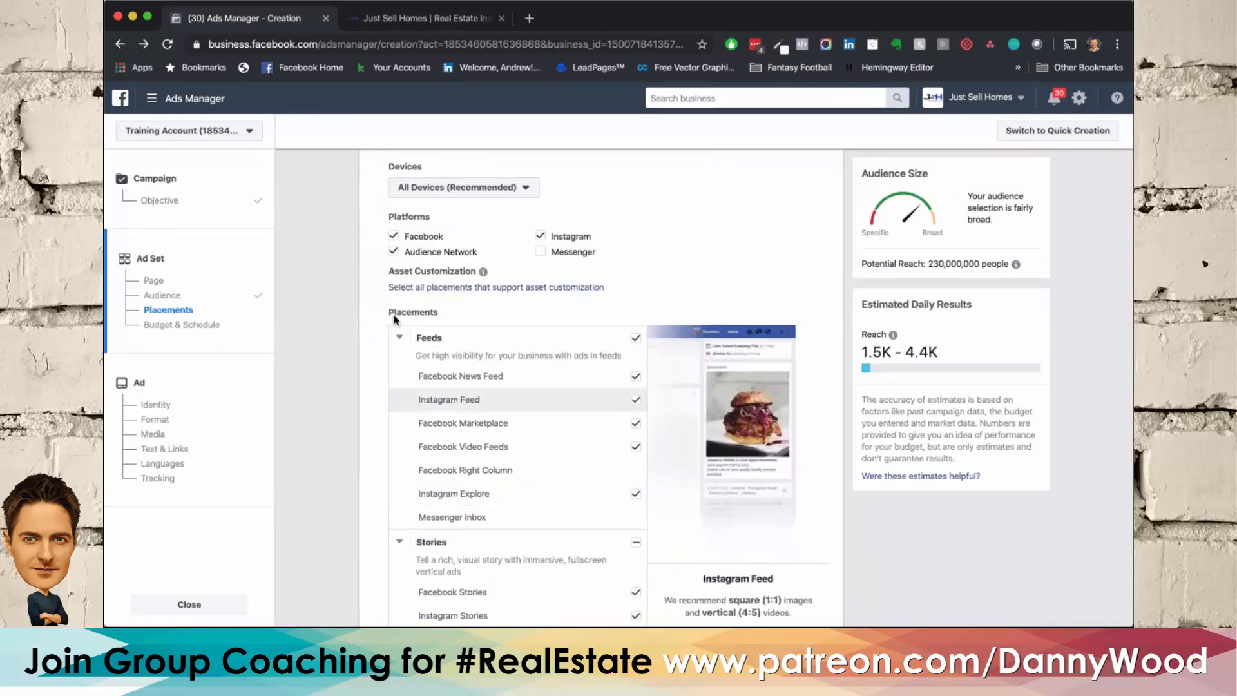
pyautogui.scroll(-3, 323, 421)
pyautogui.scroll(2, 322, 420)
pyautogui.scroll(-2, 323, 421)
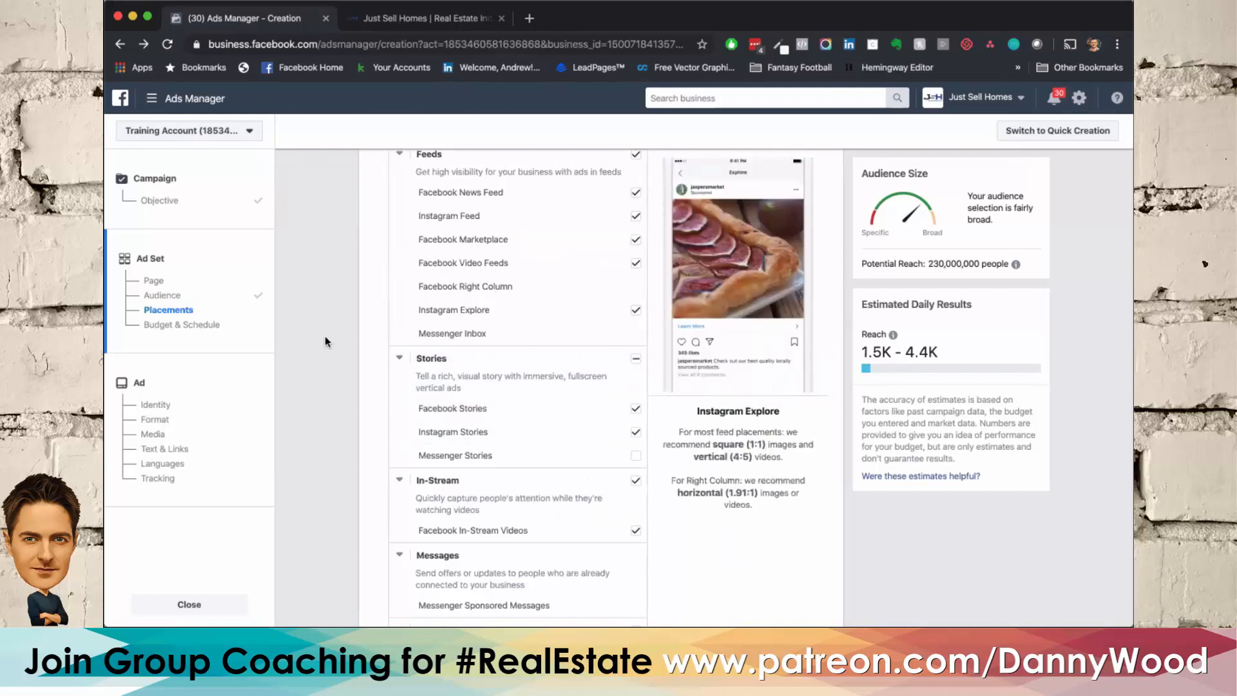
pyautogui.scroll(1, 325, 335)
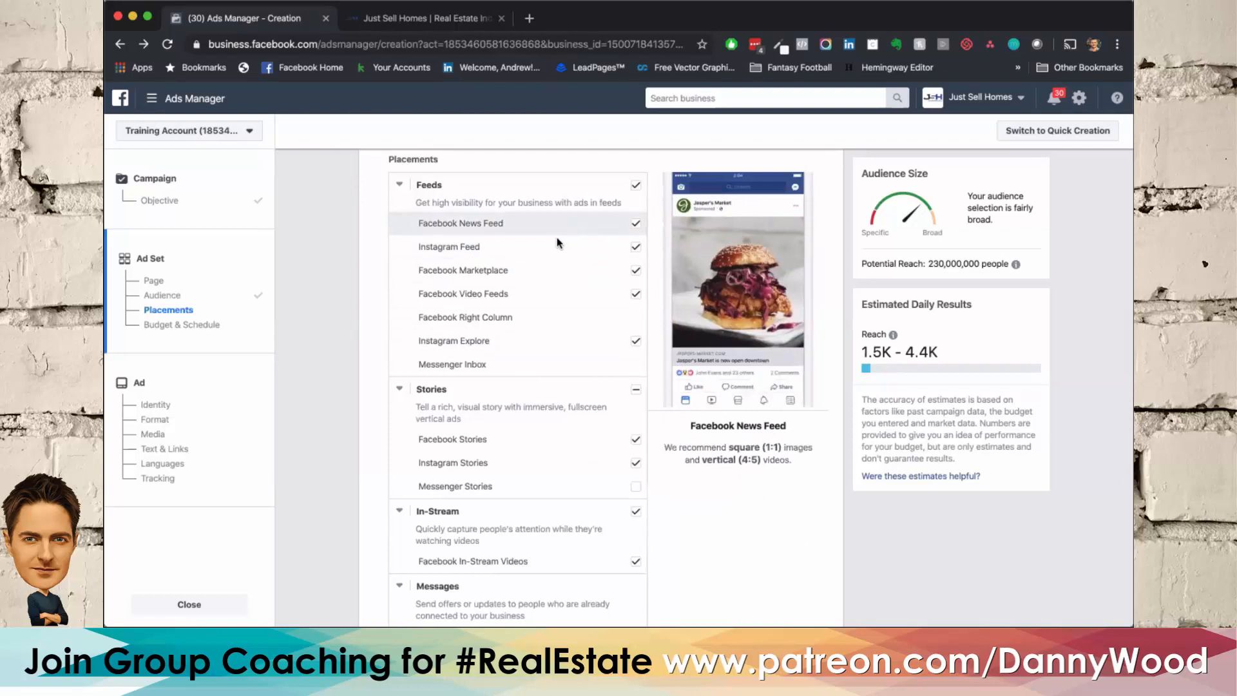
pyautogui.scroll(5, 556, 238)
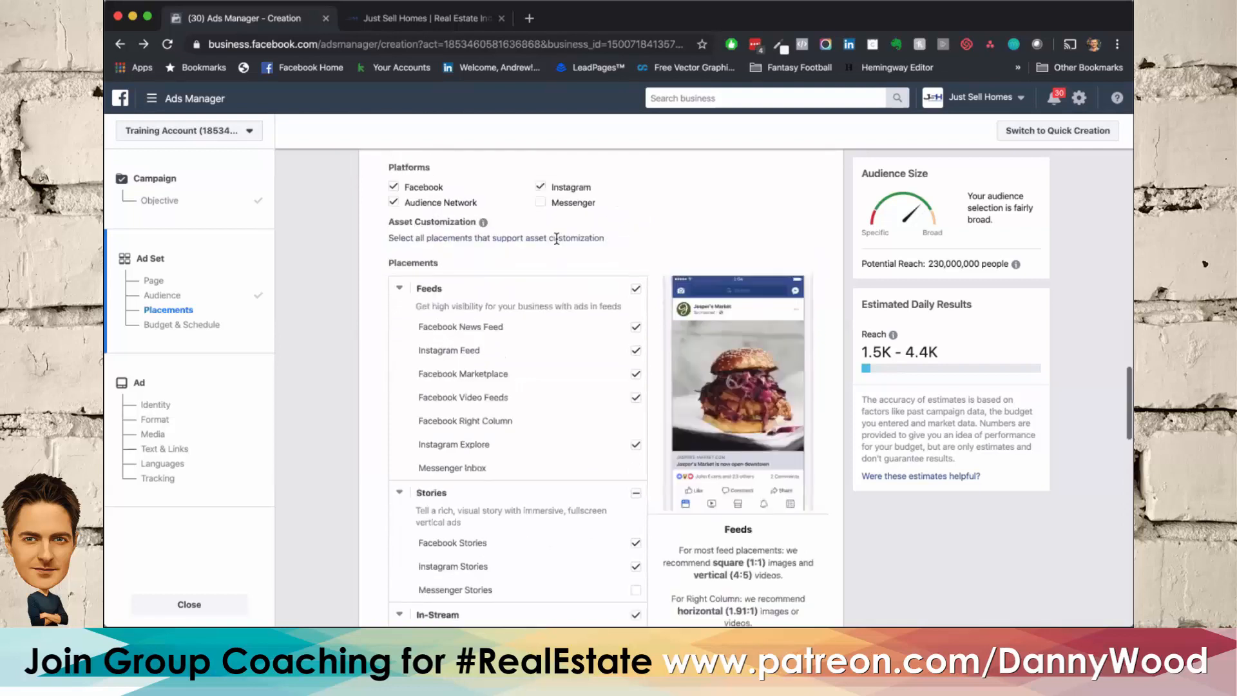
pyautogui.click(520, 230)
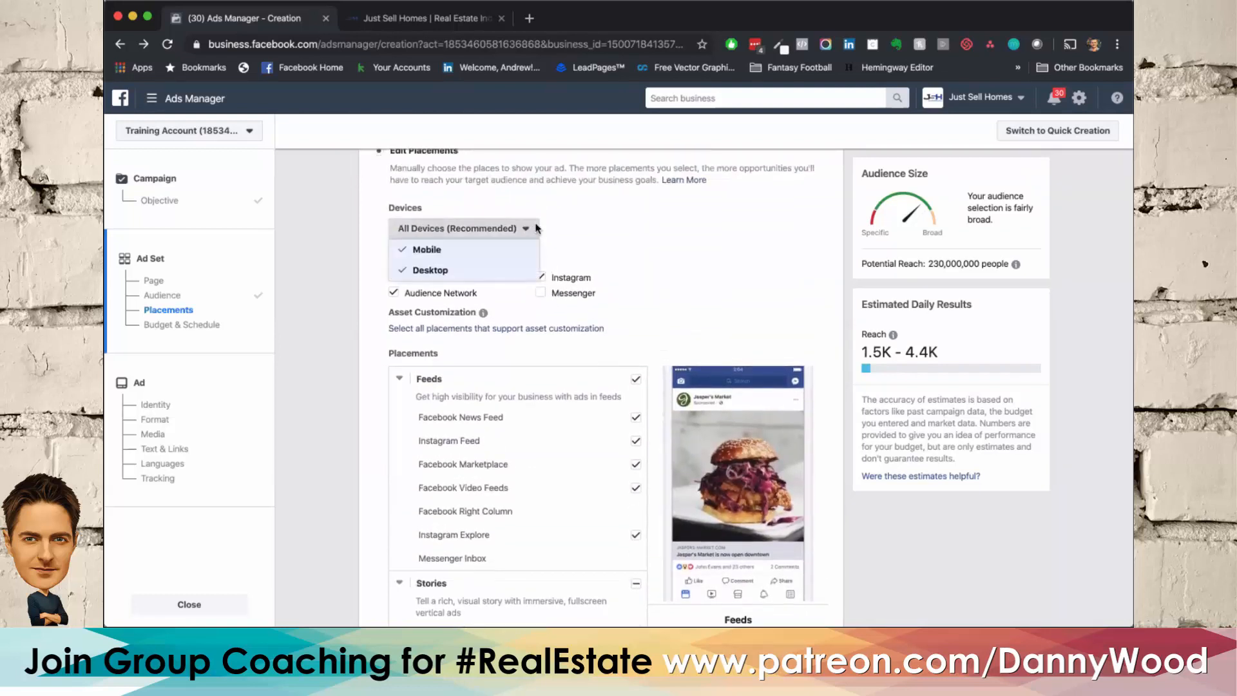
pyautogui.click(563, 249)
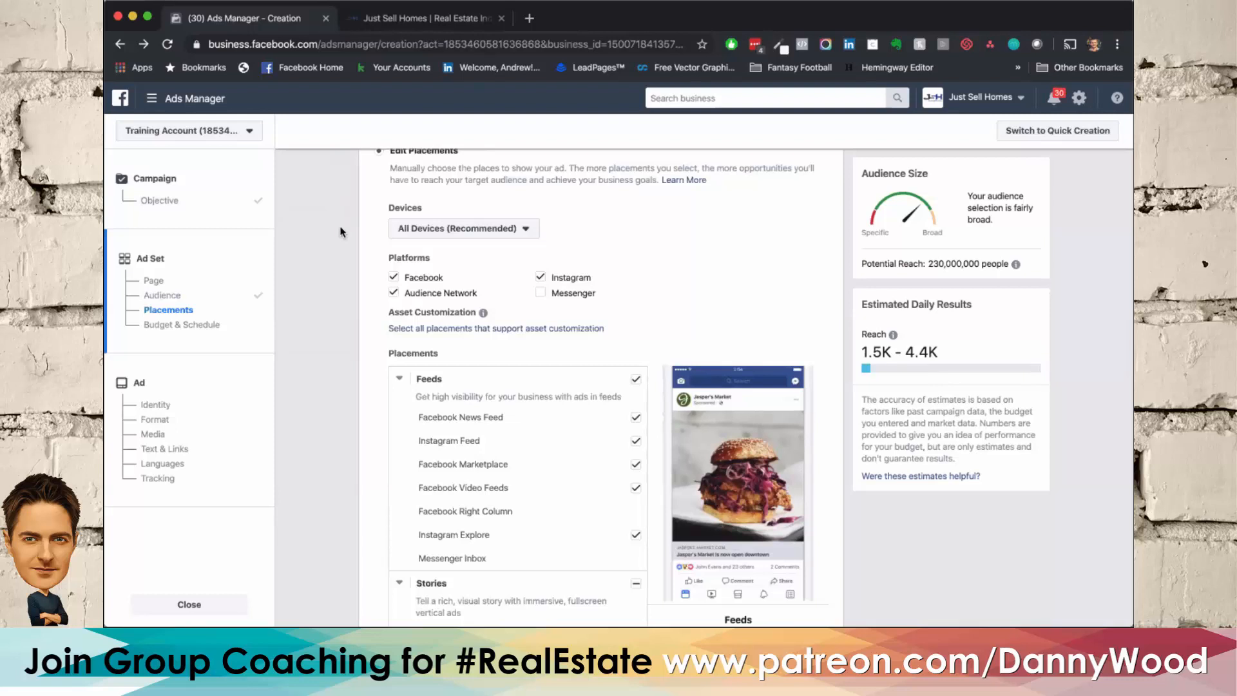
# Step: Exclude the whole Apps and Sites group from the ad placements
pyautogui.scroll(-3, 341, 232)
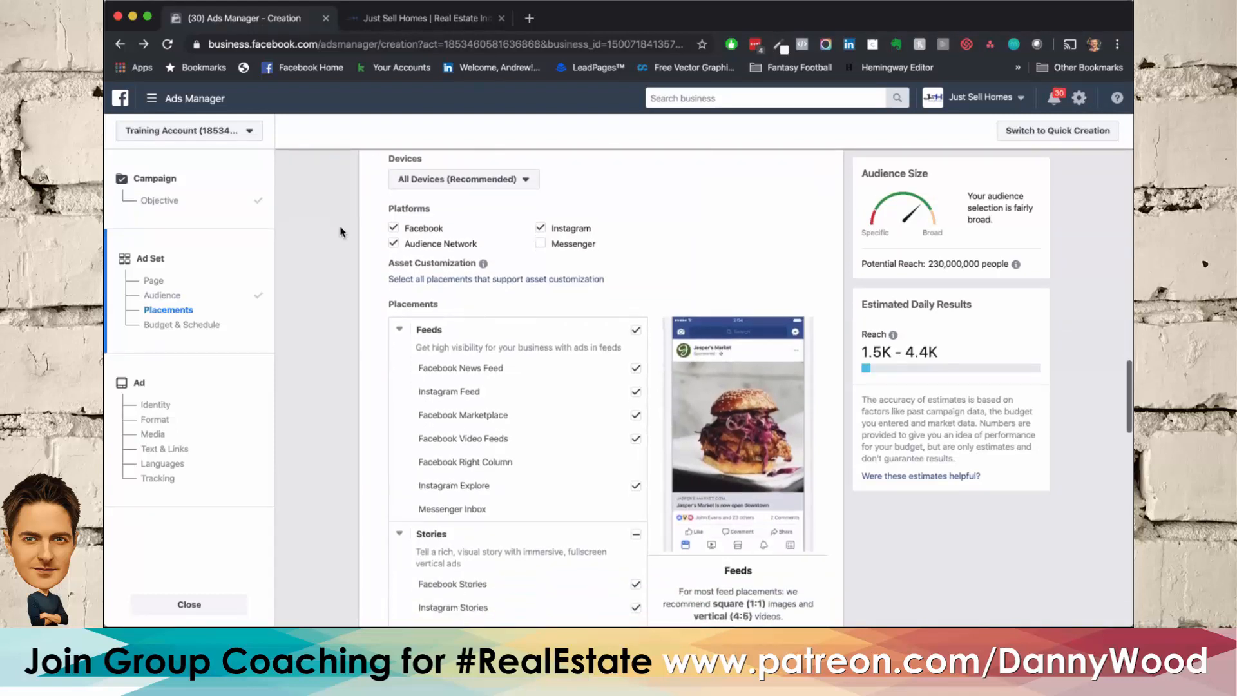
pyautogui.scroll(-5, 352, 241)
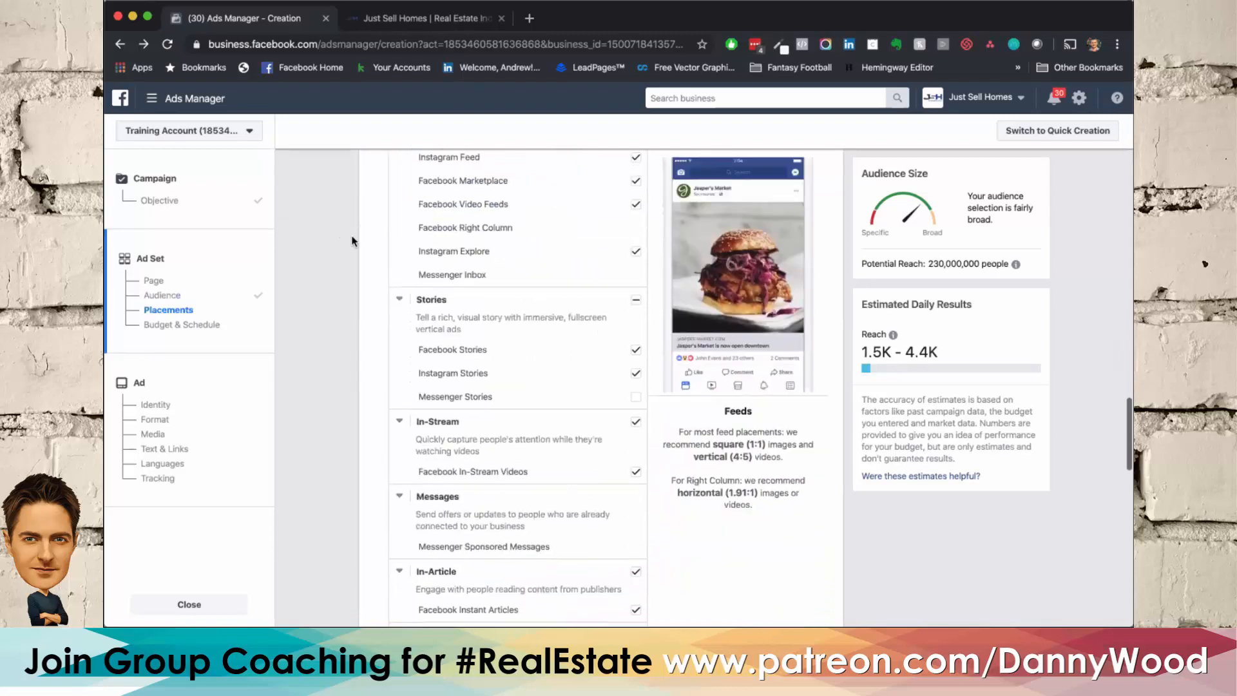
pyautogui.scroll(-4, 636, 275)
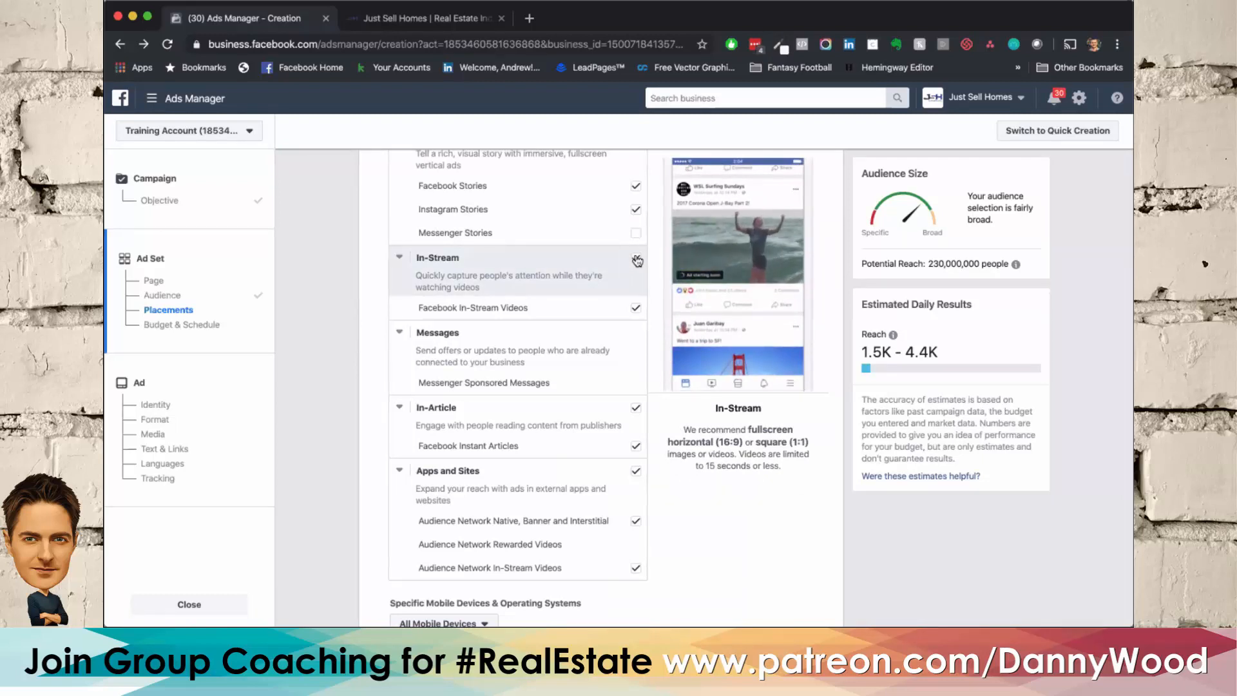
pyautogui.scroll(-3, 628, 259)
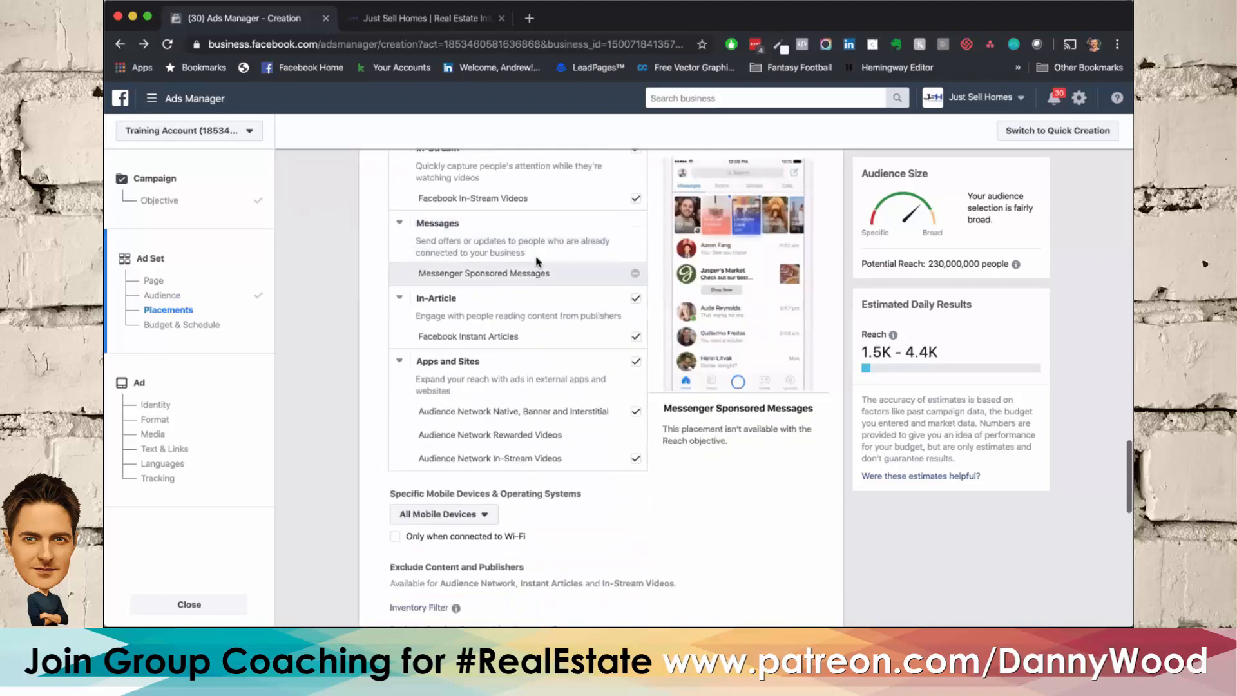
pyautogui.click(636, 362)
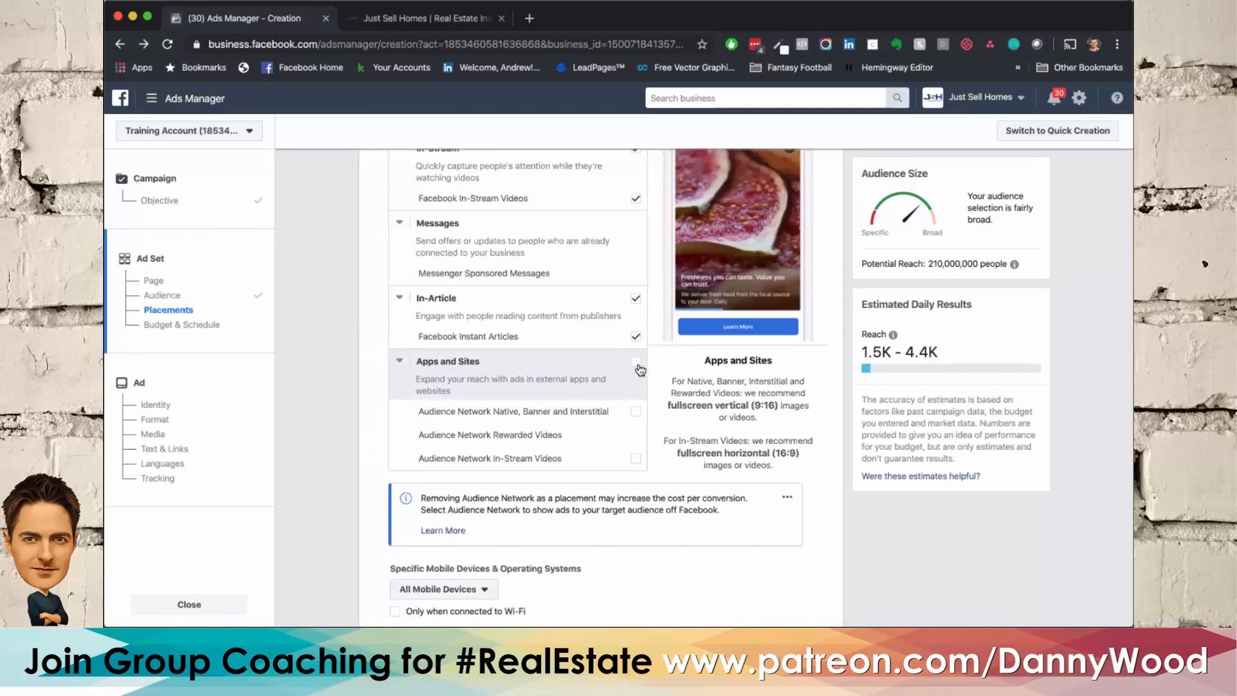
# Step: Include the Apps and Sites group in the ad placements again
pyautogui.scroll(2, 640, 369)
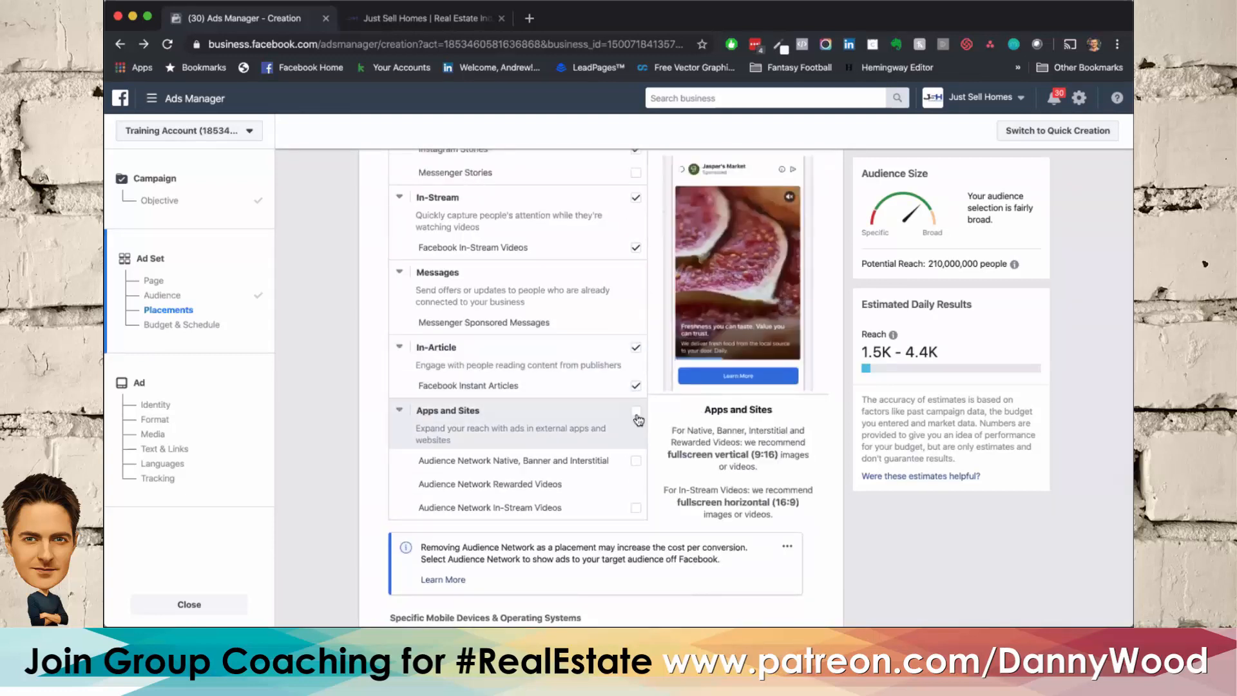
pyautogui.scroll(3, 637, 414)
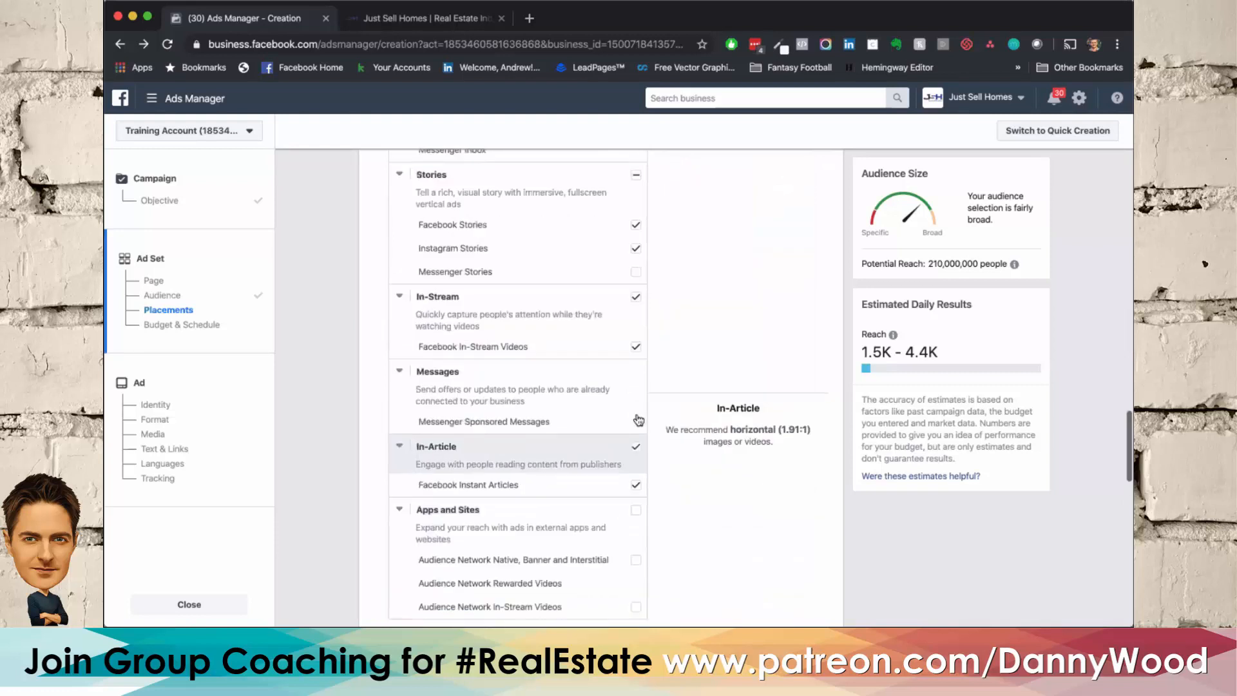
pyautogui.scroll(-2, 637, 415)
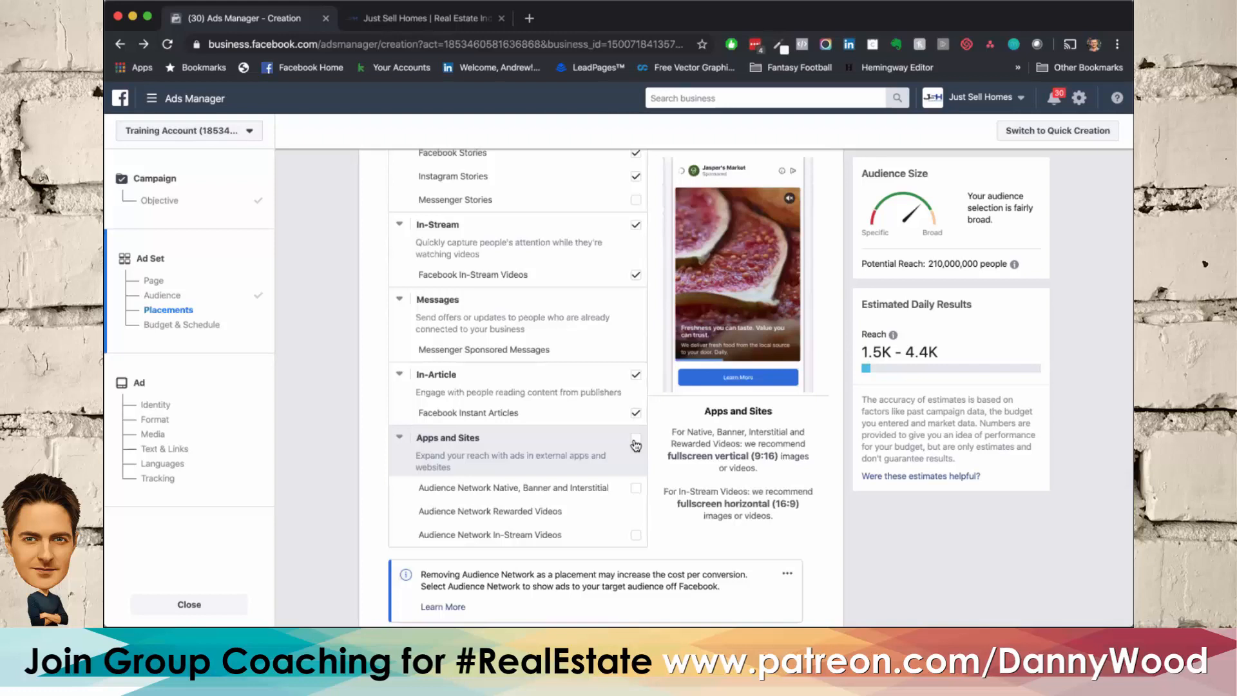
pyautogui.click(637, 444)
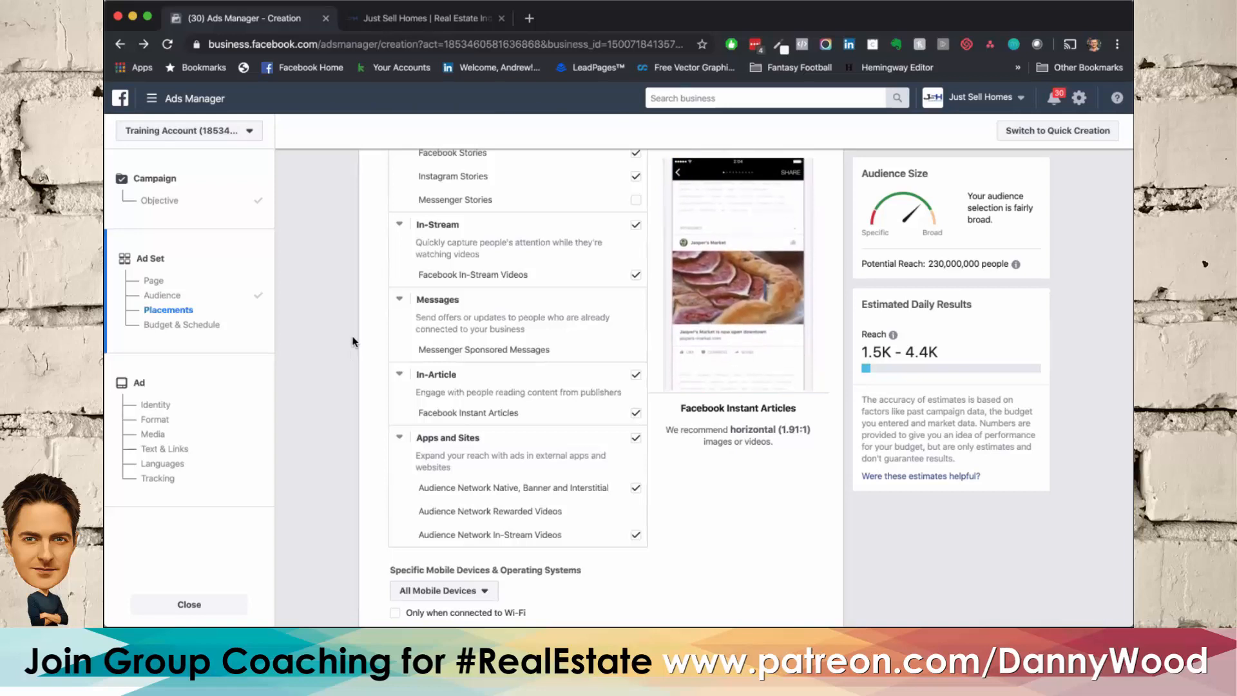
# Step: Look over the selected placements, the mobile device setting and the content and publisher exclusion options
pyautogui.scroll(2, 353, 342)
pyautogui.scroll(-2, 353, 341)
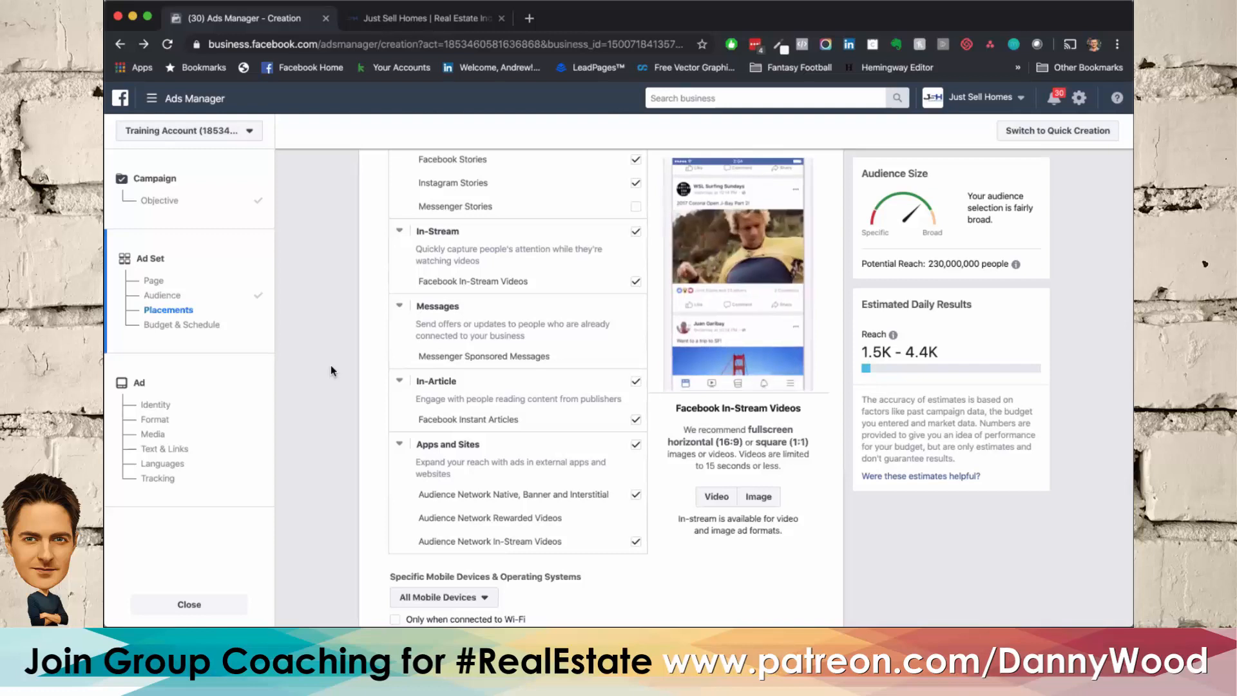
pyautogui.scroll(2, 331, 365)
pyautogui.scroll(6, 330, 365)
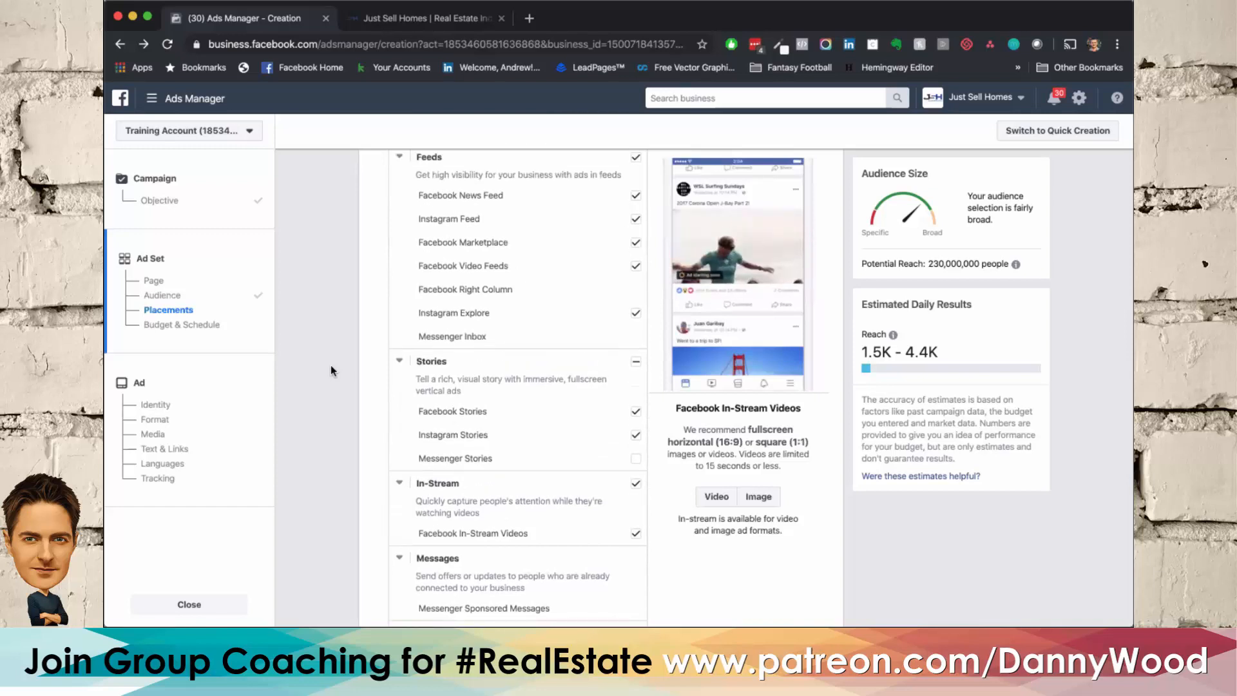
pyautogui.scroll(-8, 331, 365)
pyautogui.scroll(-8, 330, 366)
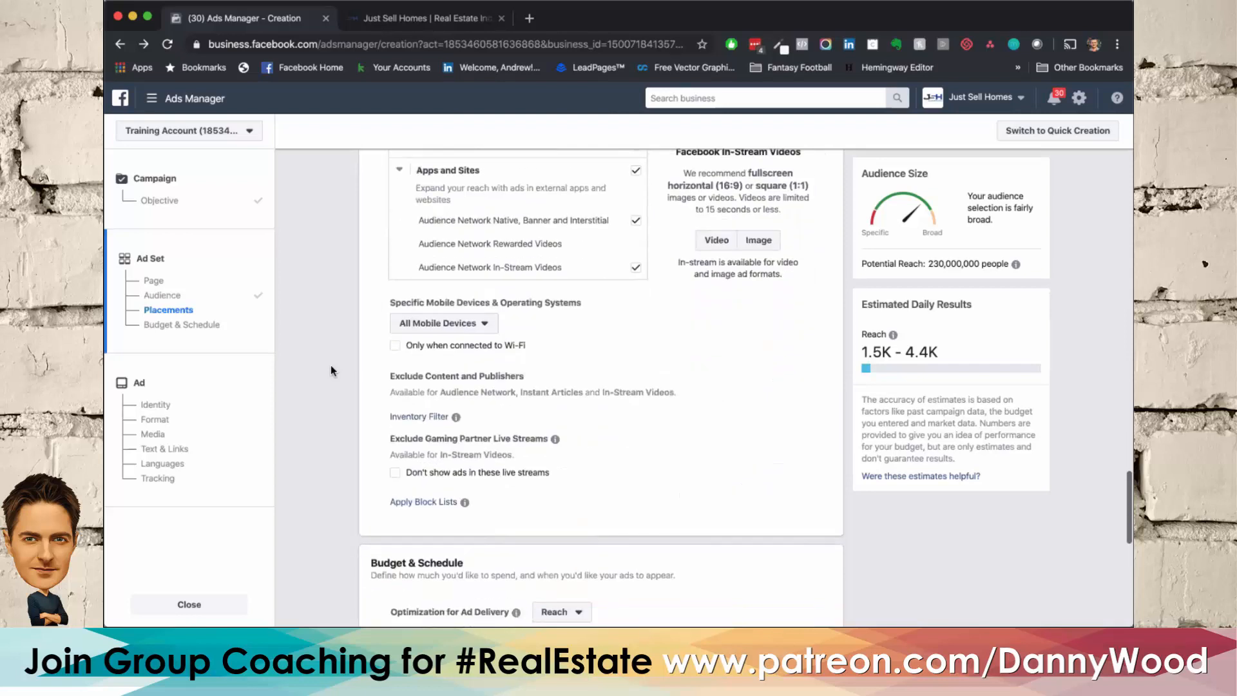
pyautogui.scroll(3, 331, 367)
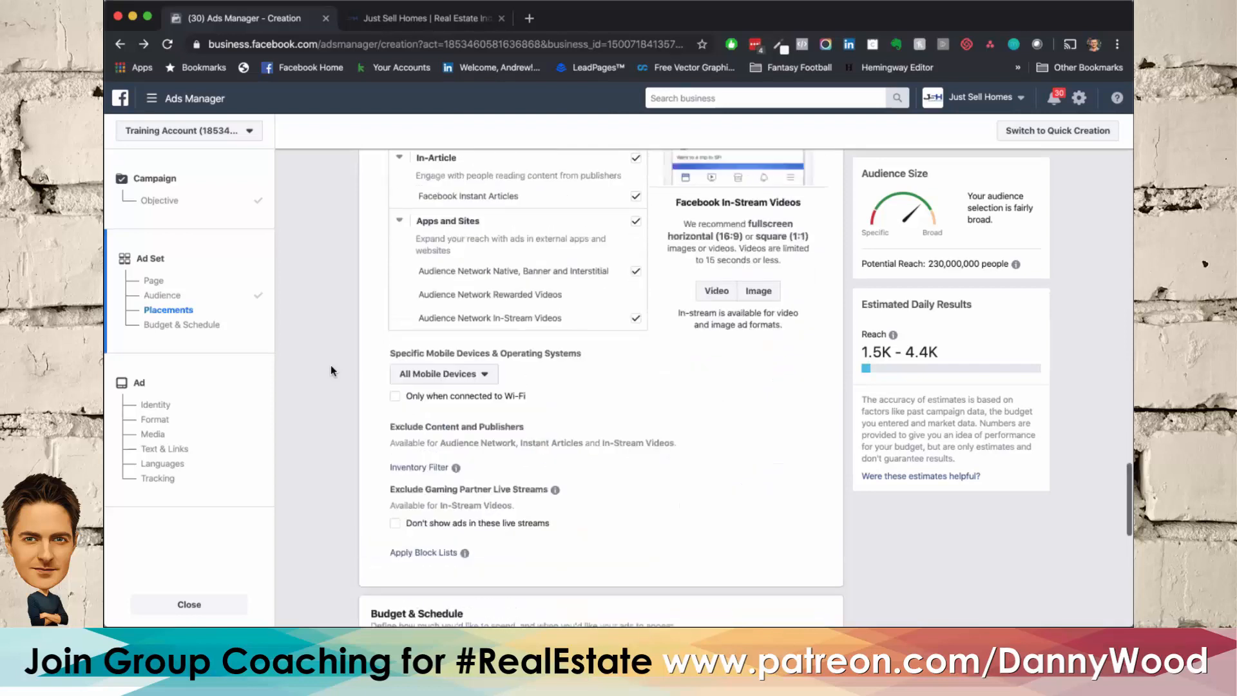
# Step: Check the available mobile device choices and try the option limiting ads to devices connected to Wi-Fi
pyautogui.click(476, 408)
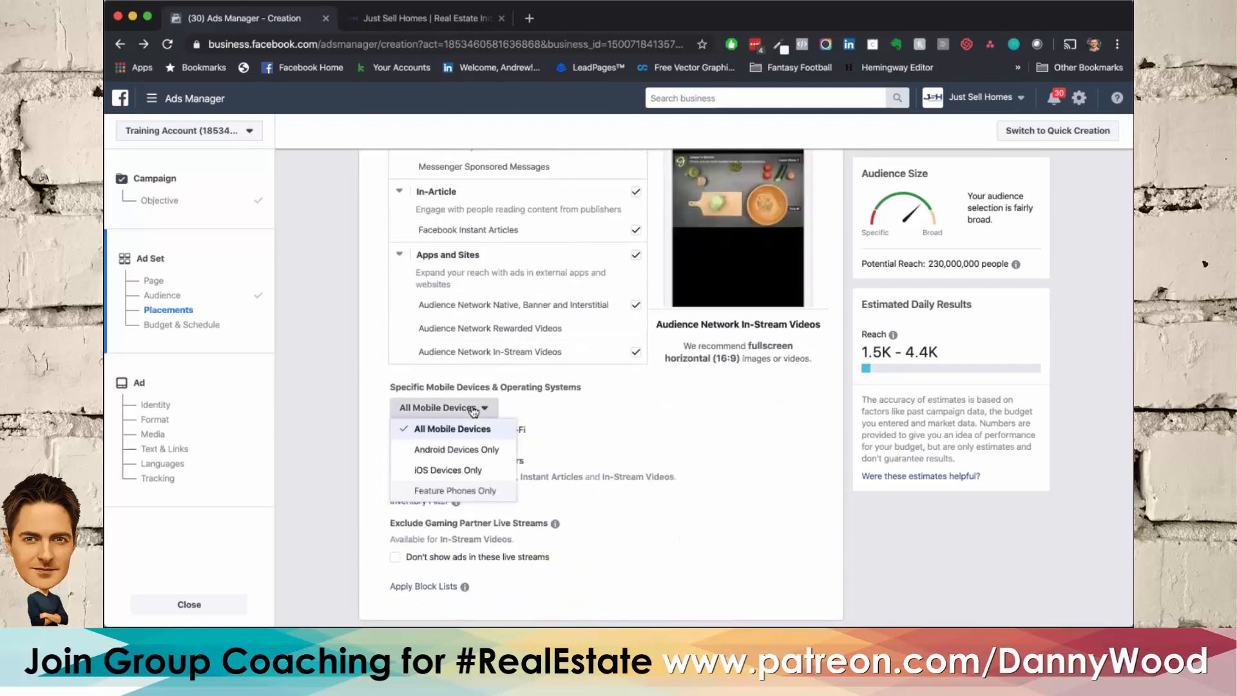
pyautogui.click(375, 424)
pyautogui.click(396, 431)
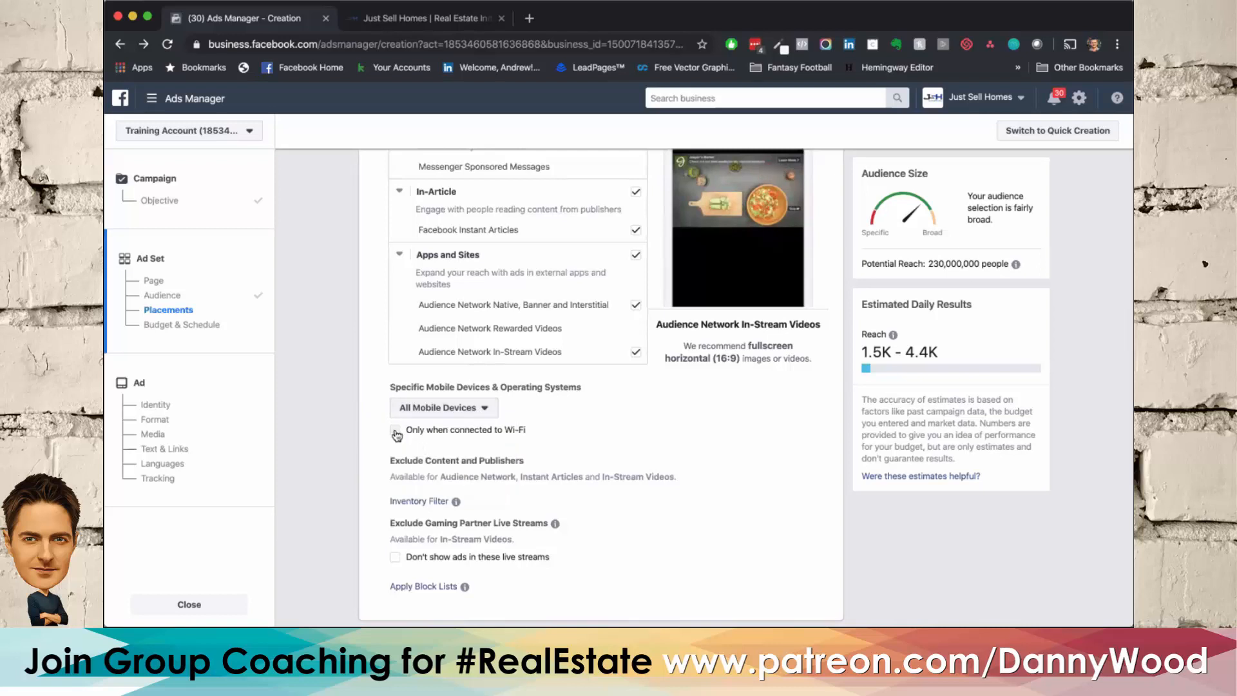
pyautogui.click(396, 432)
# Step: Switch the ad set from a daily to a lifetime budget and set the amount to $100
pyautogui.scroll(-1, 372, 404)
pyautogui.scroll(-1, 372, 404)
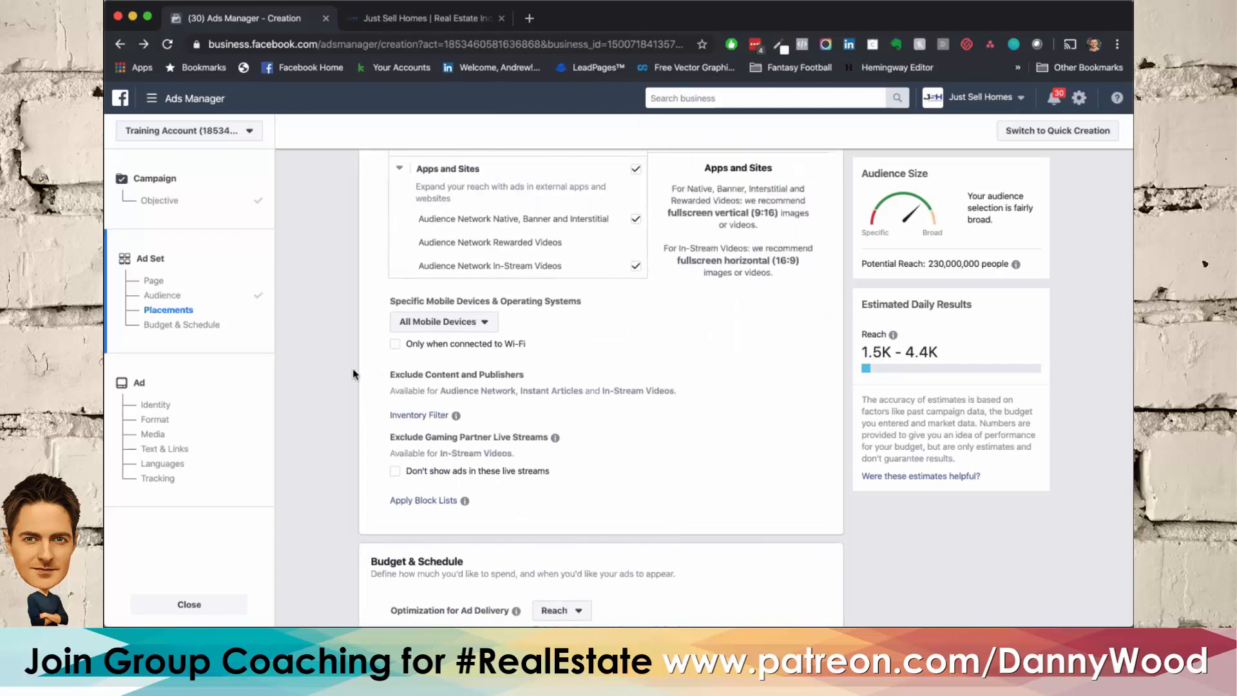
pyautogui.scroll(-1, 353, 374)
pyautogui.scroll(-5, 353, 373)
pyautogui.scroll(-5, 354, 370)
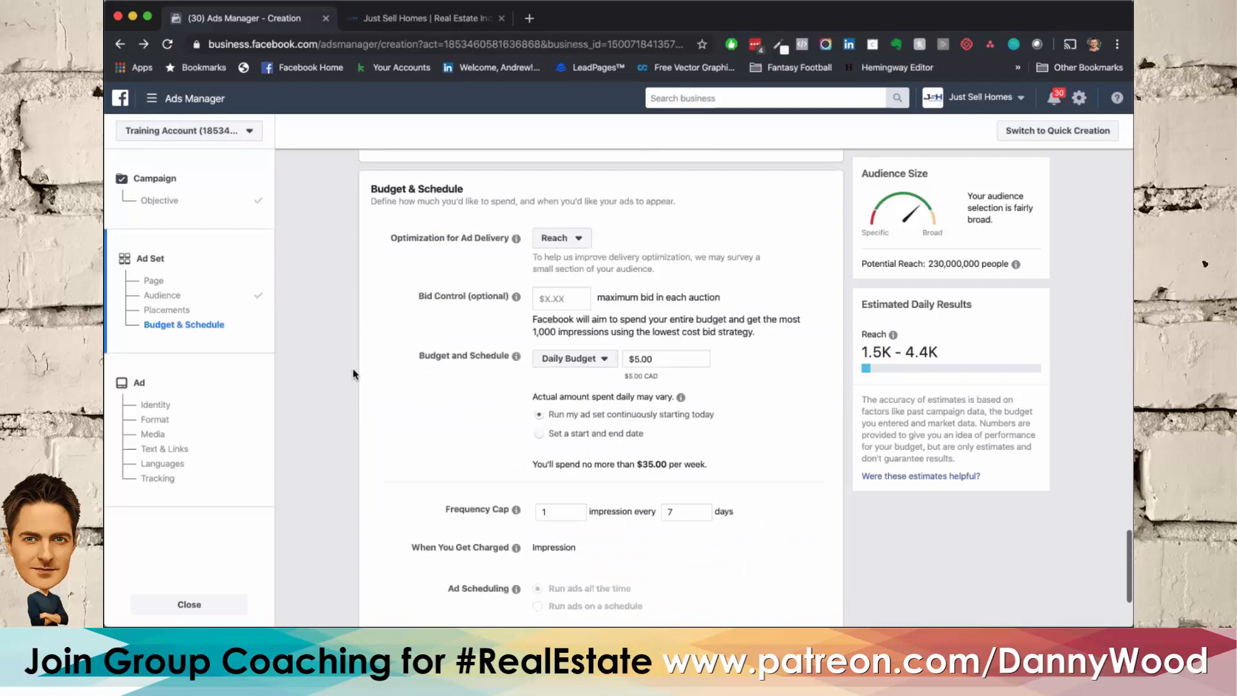
pyautogui.click(552, 351)
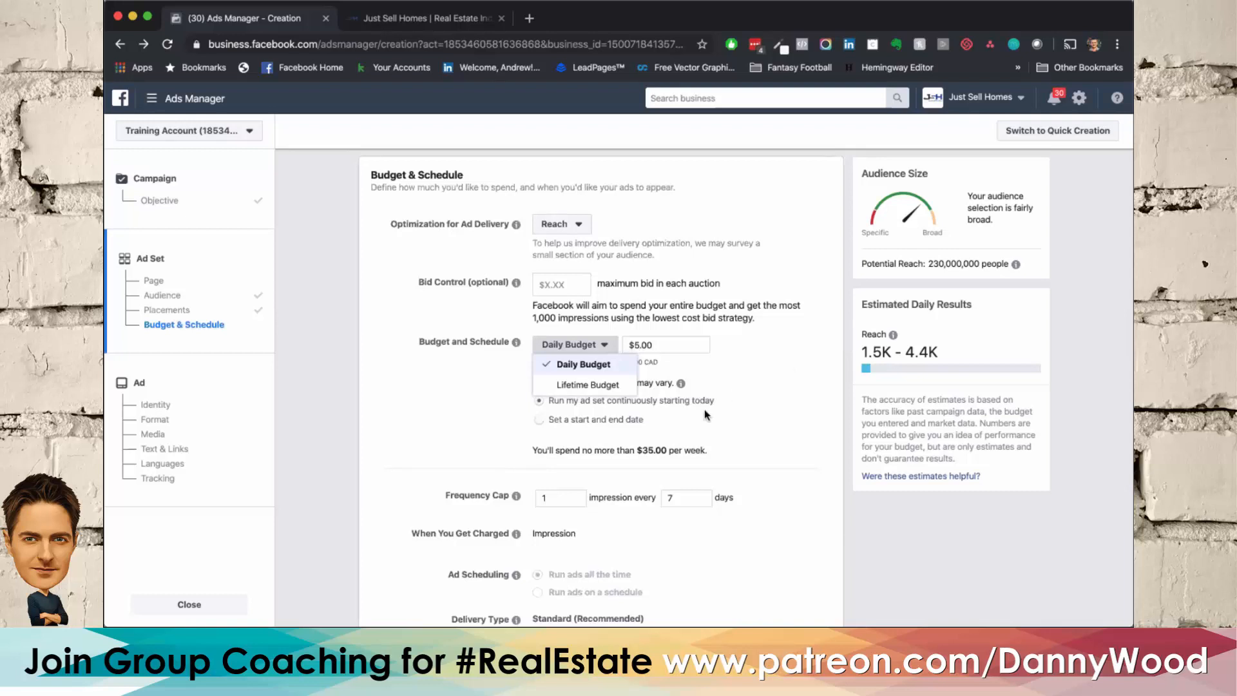
pyautogui.click(608, 387)
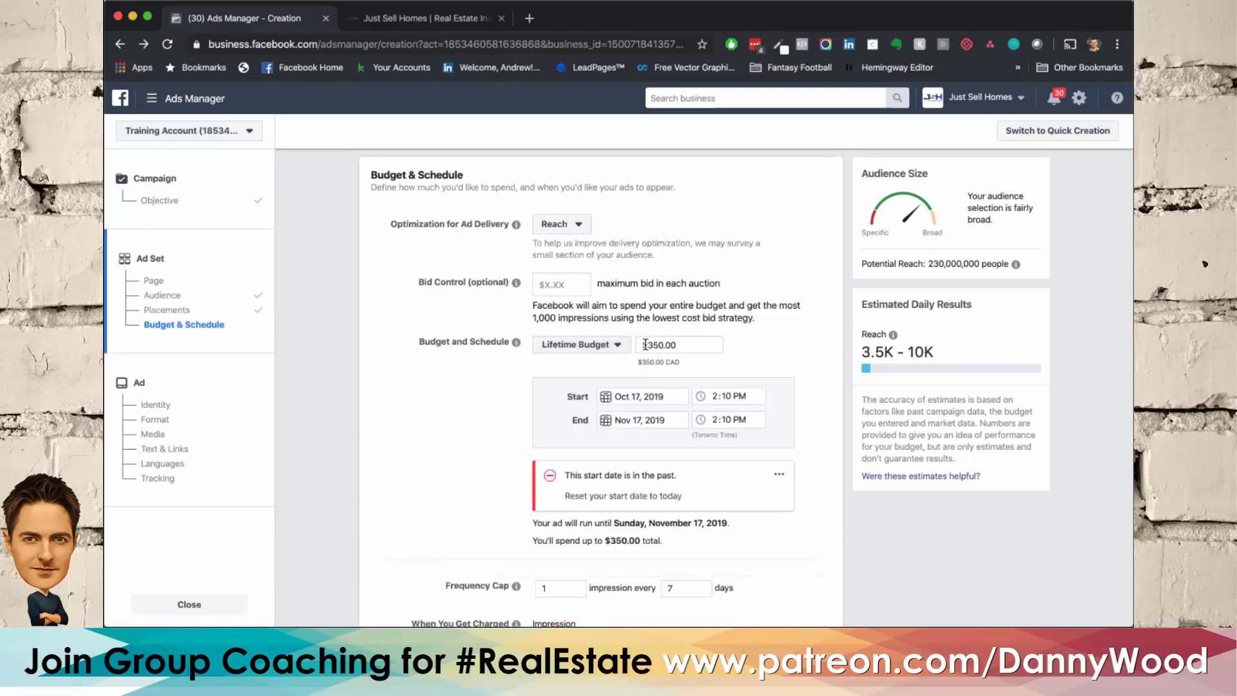
pyautogui.click(656, 344)
pyautogui.press('Delete')
pyautogui.press('BackSpace')
pyautogui.write('100')
# Step: Set the ad set to end on Oct 20, 2019 at 3:10 PM and reset its start date to today
pyautogui.click(616, 419)
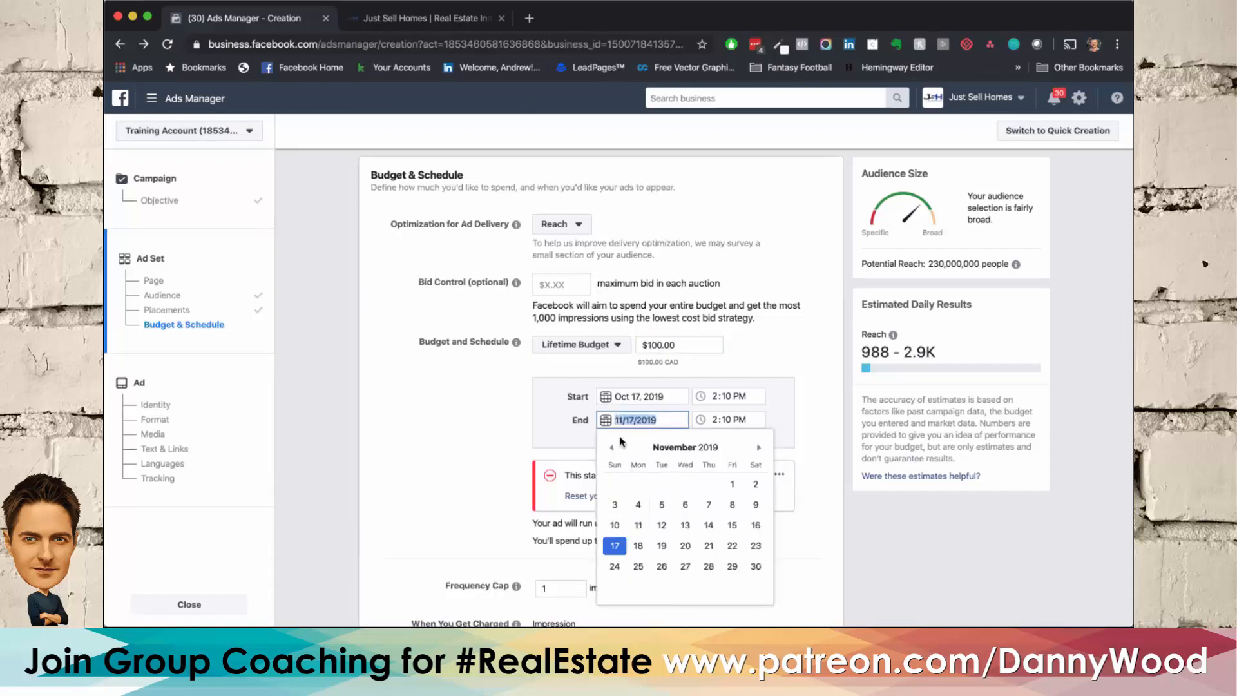
pyautogui.click(613, 447)
pyautogui.click(617, 544)
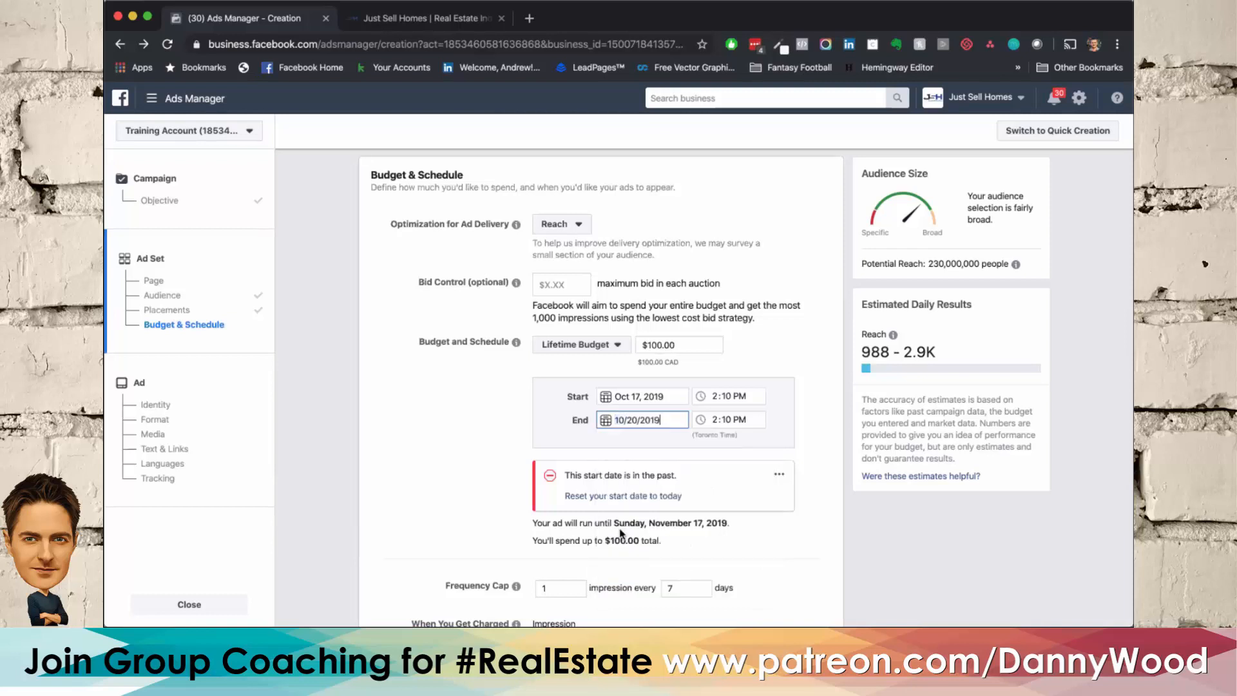
pyautogui.click(713, 420)
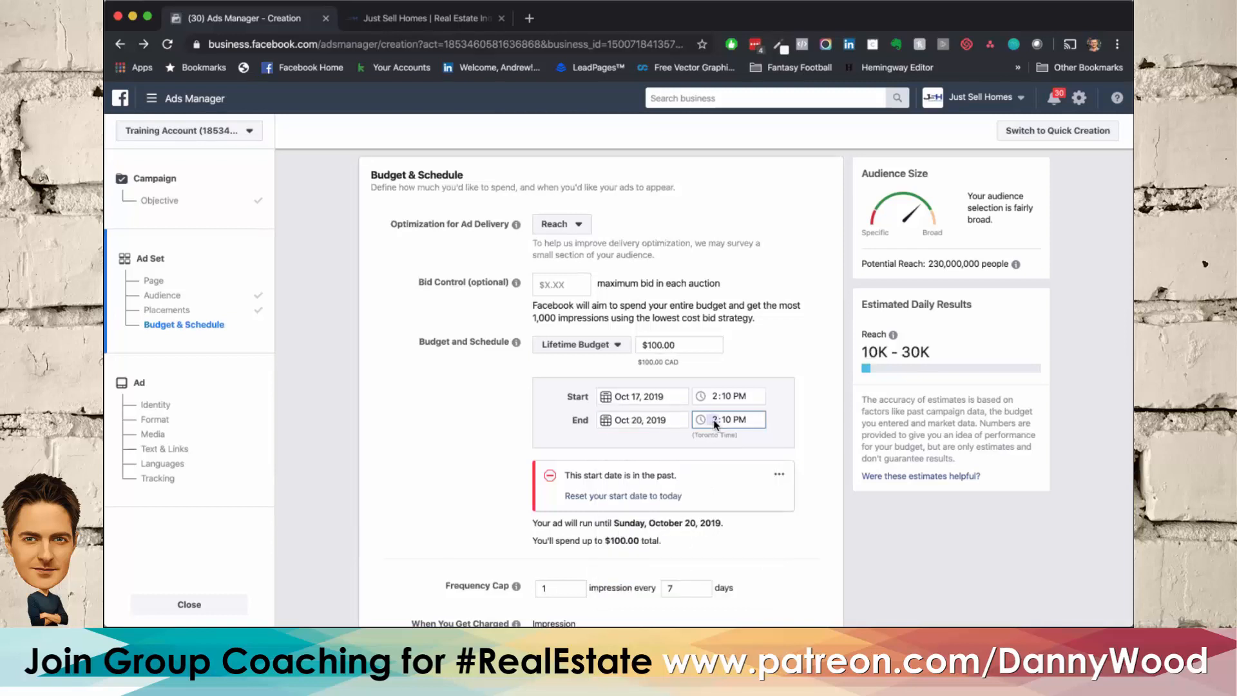
pyautogui.click(513, 436)
pyautogui.click(597, 496)
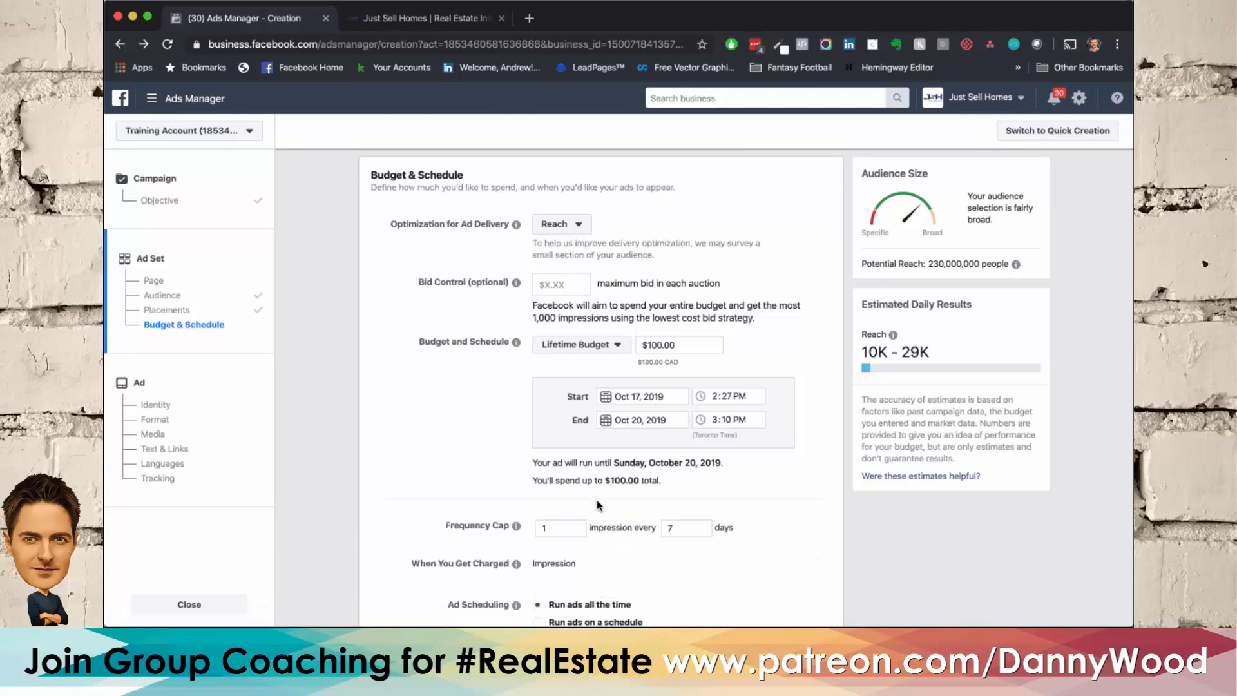
pyautogui.click(716, 396)
pyautogui.click(413, 446)
pyautogui.click(715, 399)
pyautogui.click(474, 446)
# Step: Review the budget, frequency cap and scheduling settings, and continue to the ad's identity and format setup
pyautogui.scroll(-5, 380, 463)
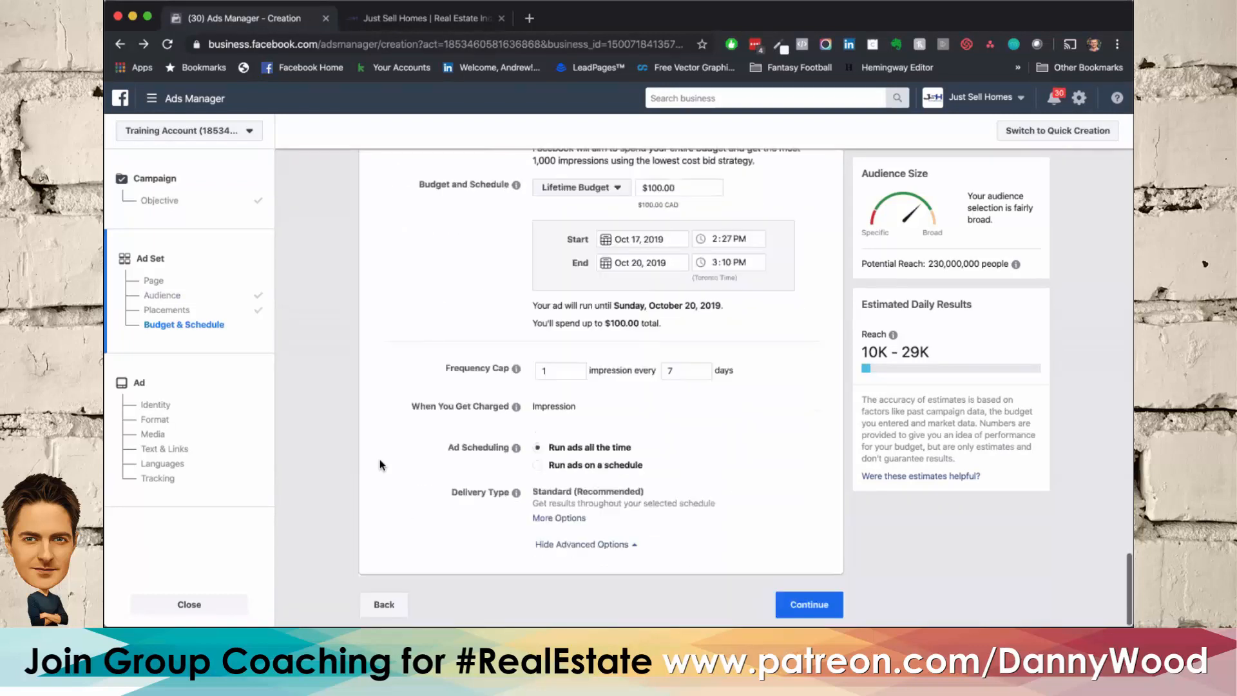
pyautogui.scroll(5, 381, 464)
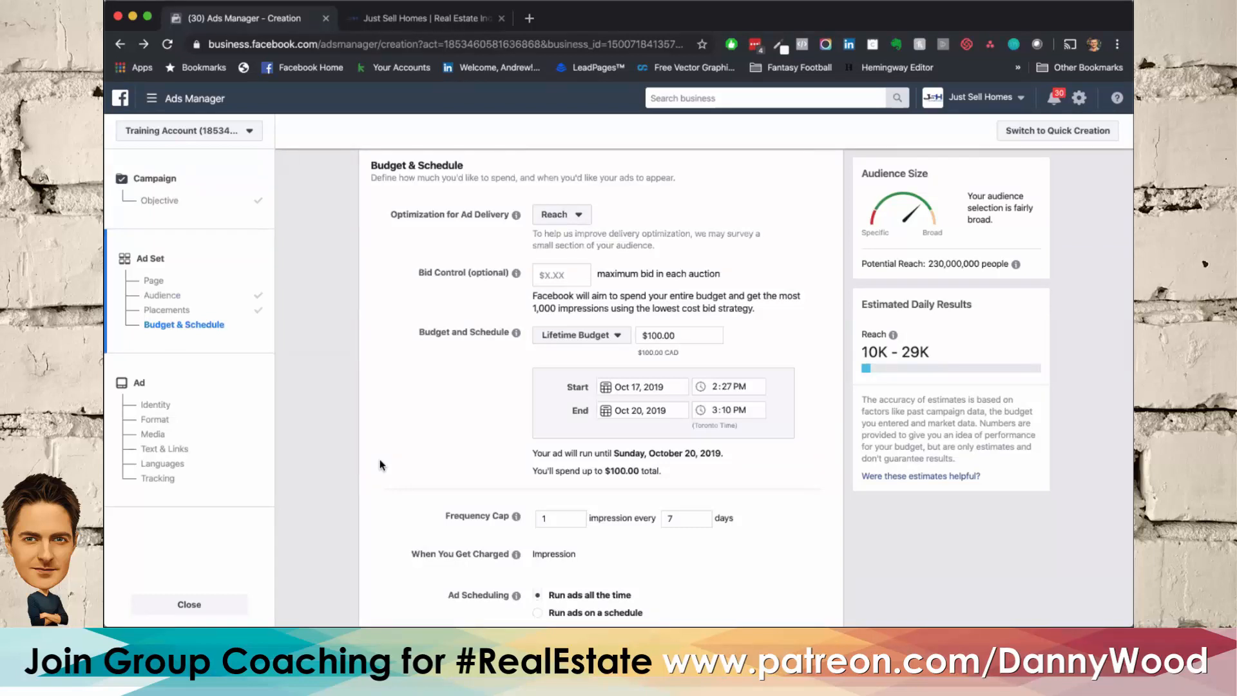
pyautogui.scroll(-5, 381, 459)
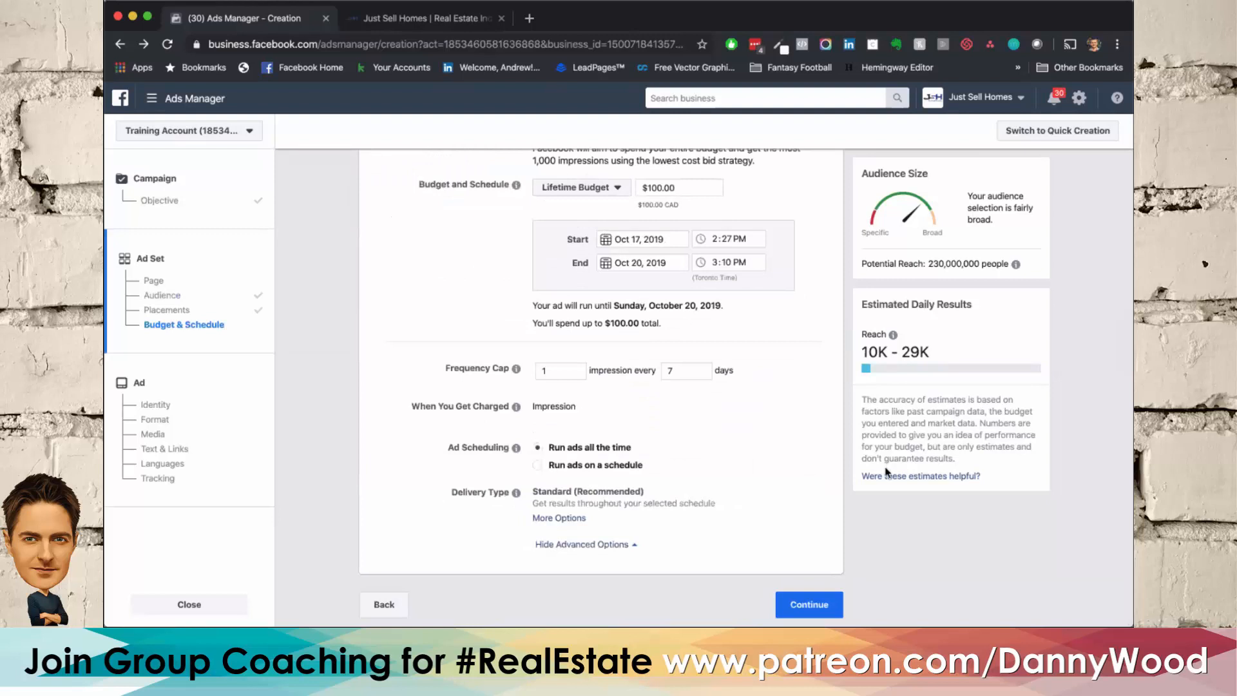
pyautogui.scroll(5, 818, 484)
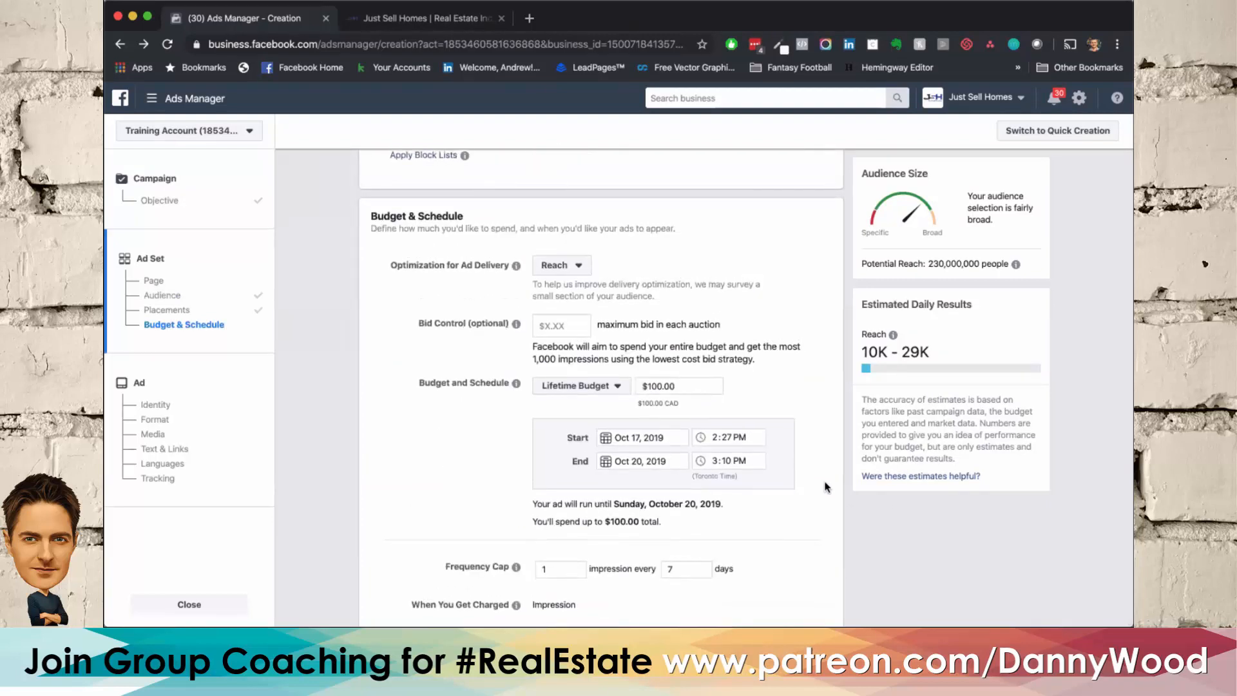
pyautogui.scroll(-5, 827, 488)
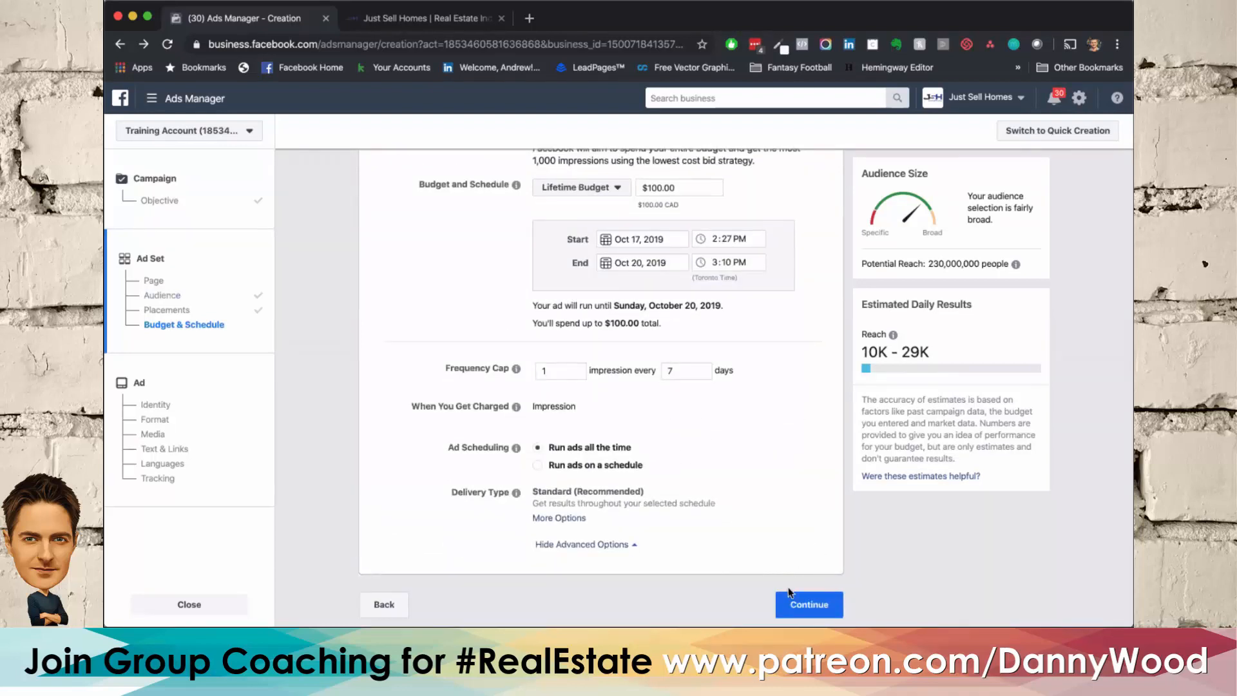
pyautogui.click(785, 607)
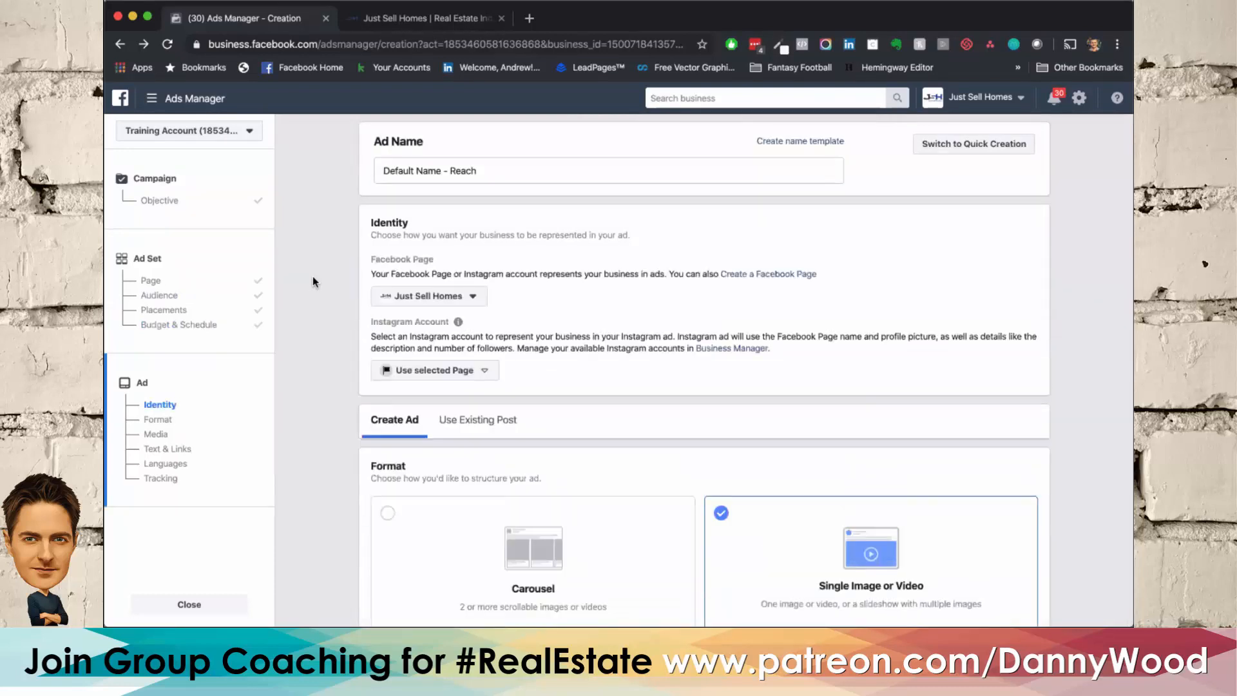
pyautogui.scroll(-5, 312, 279)
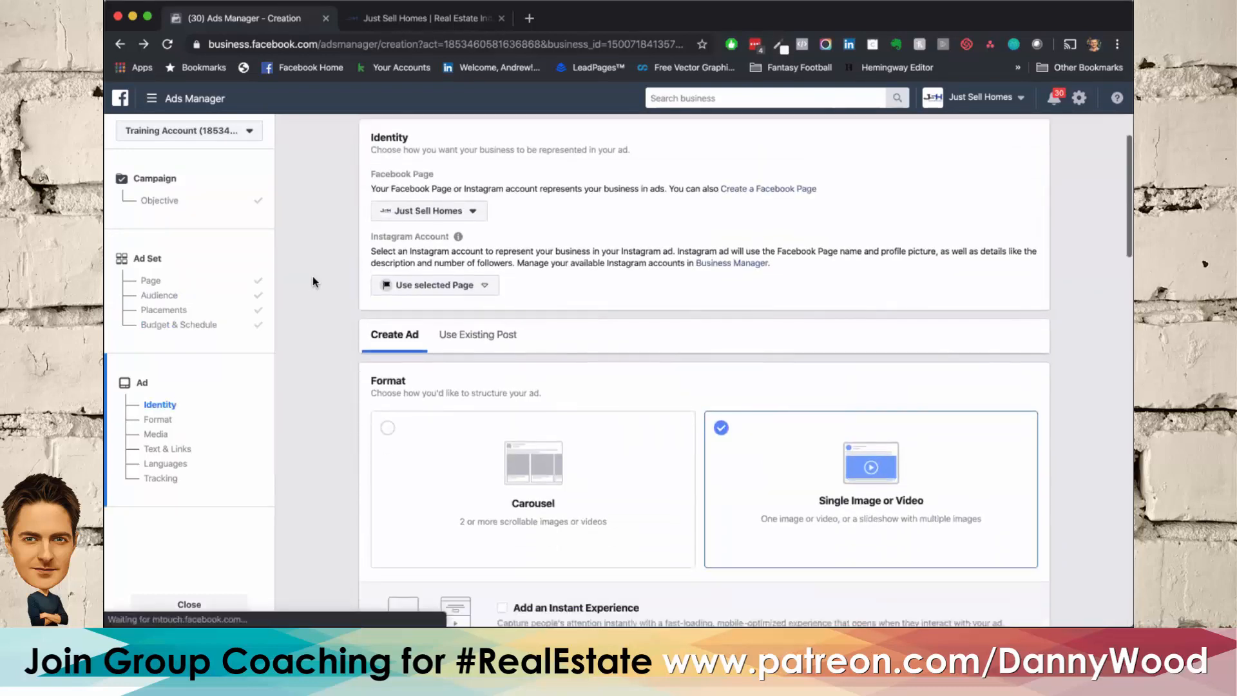
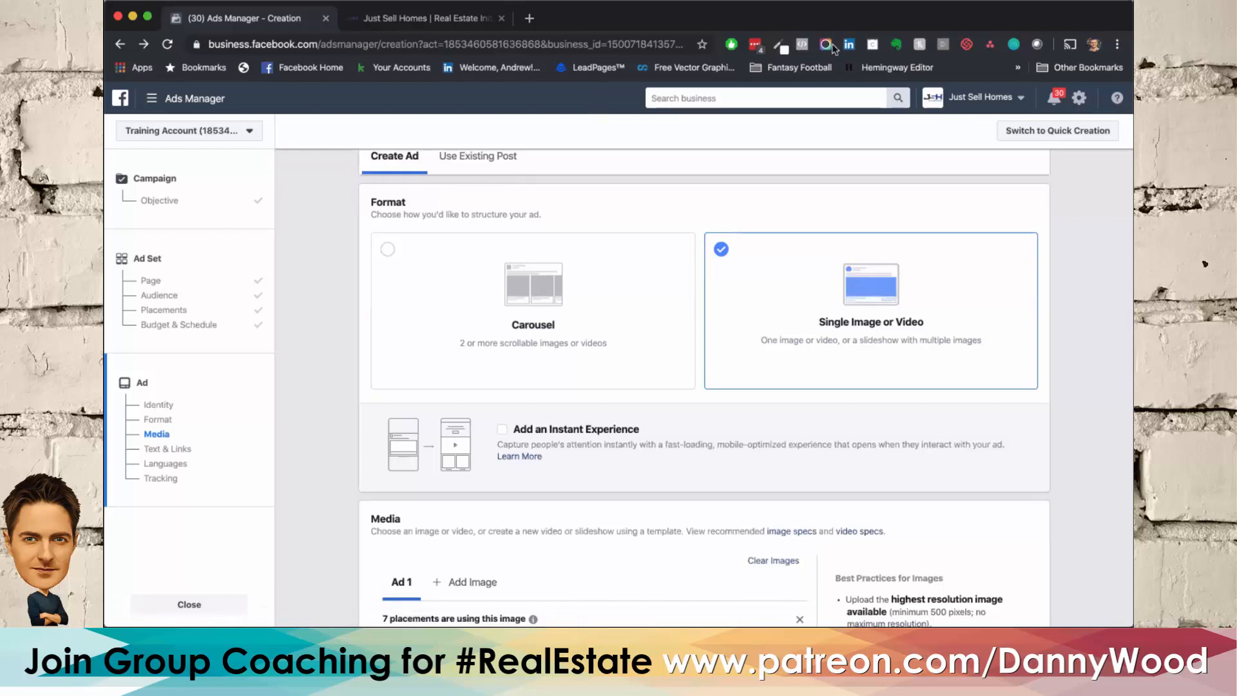
# Step: Open Facebook in a new browser tab, search for "tom ferry - real estate coach" and open the Tom Ferry page
pyautogui.click(530, 19)
pyautogui.click(297, 66)
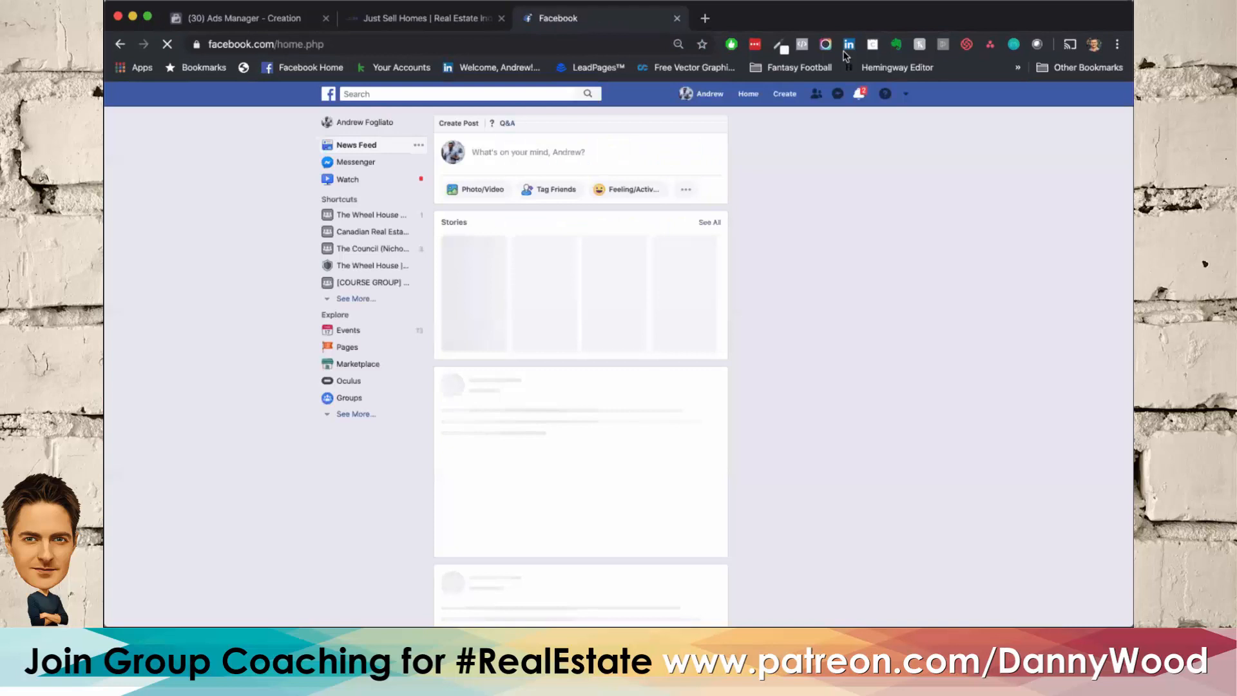
pyautogui.click(414, 94)
pyautogui.write('tom f')
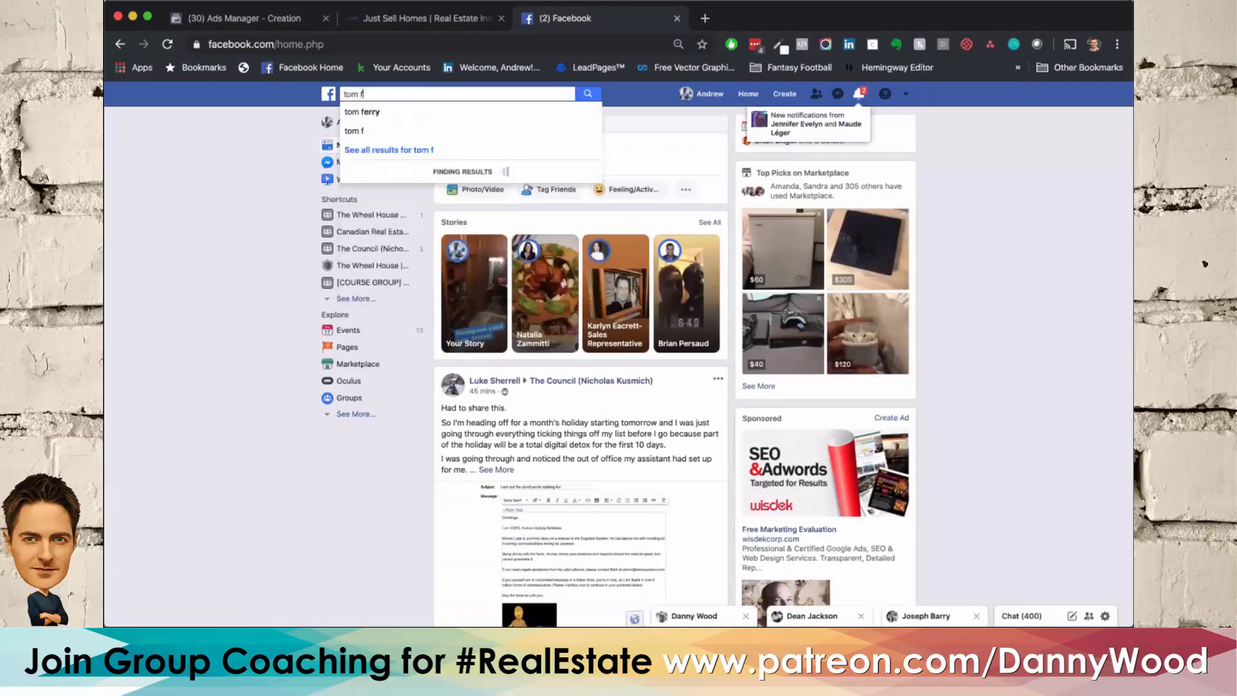
pyautogui.write('erry')
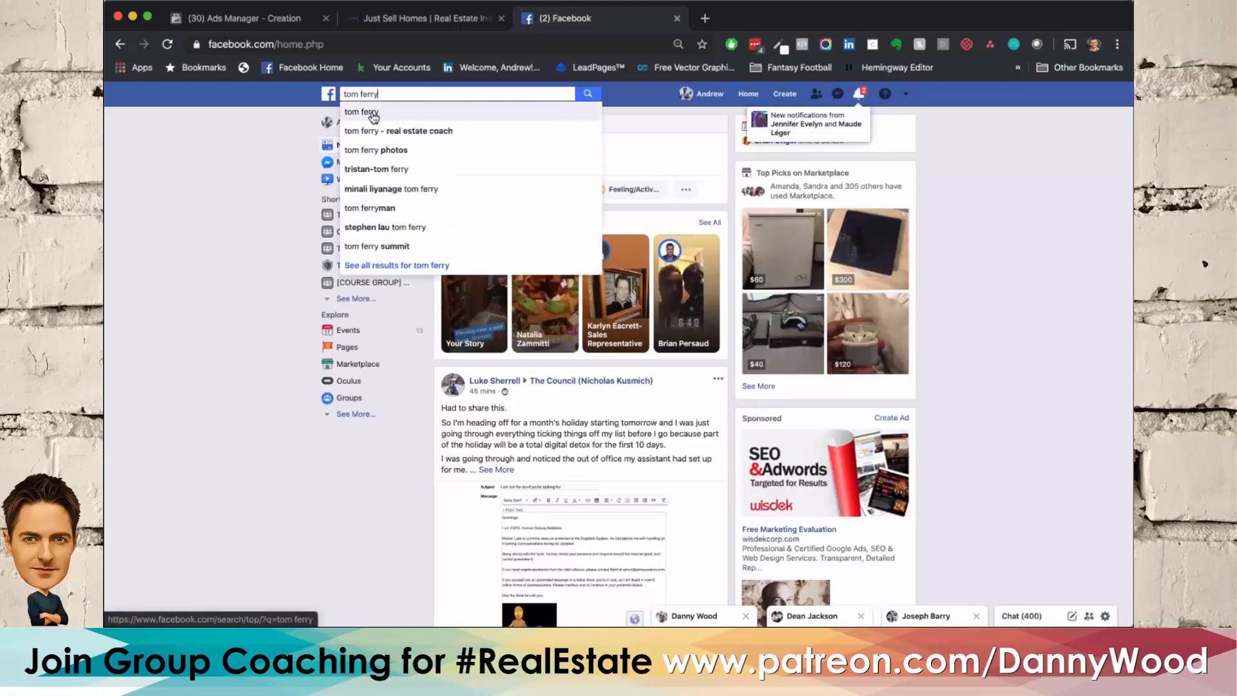
pyautogui.click(366, 129)
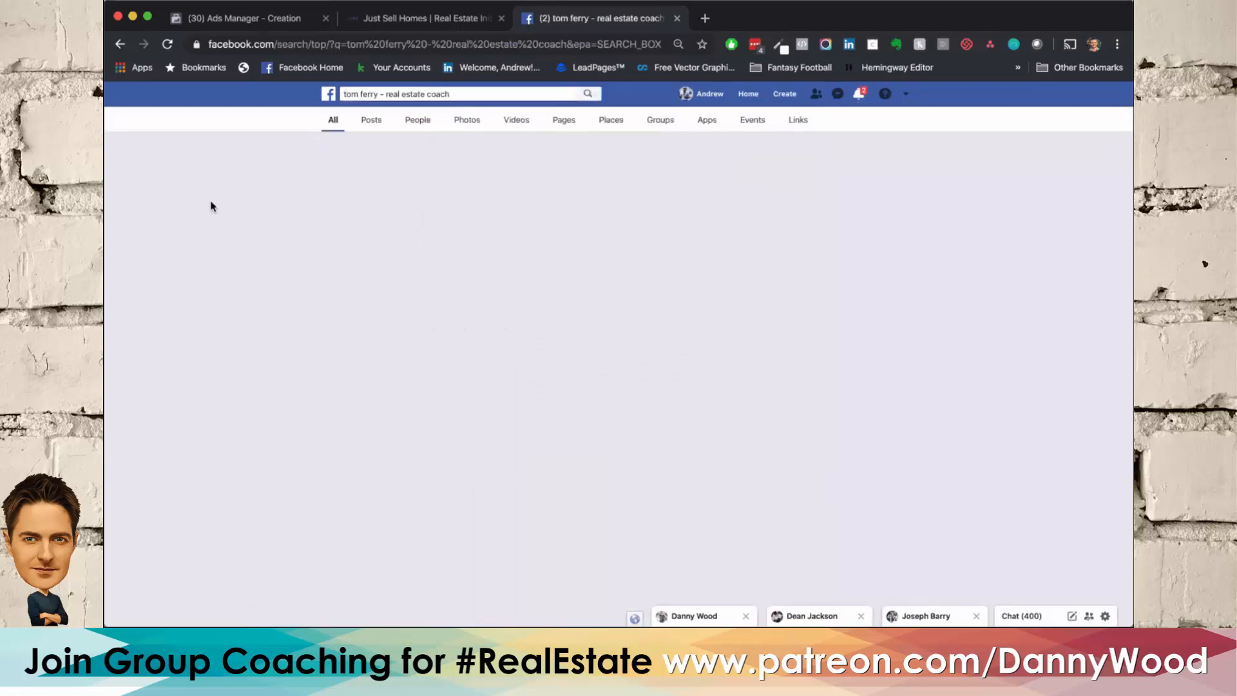
pyautogui.click(510, 156)
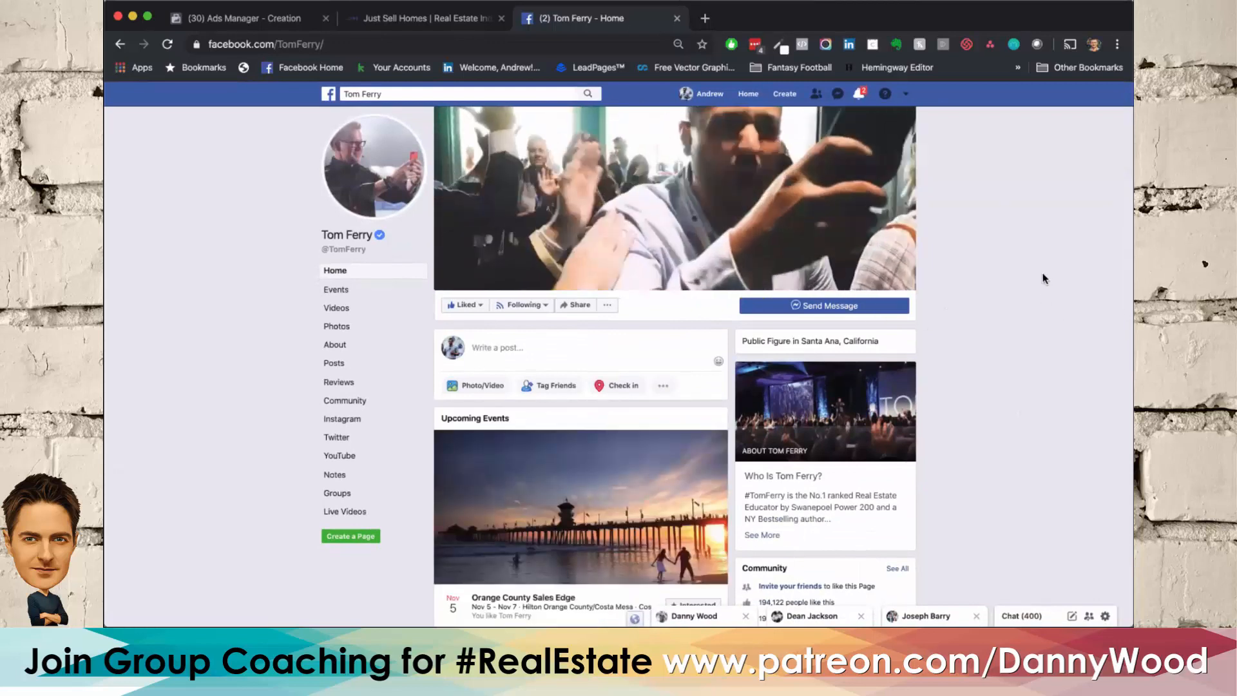
# Step: Read the Page Transparency summary of the Tom Ferry page and open its ads in the Ad Library
pyautogui.scroll(-10, 1044, 277)
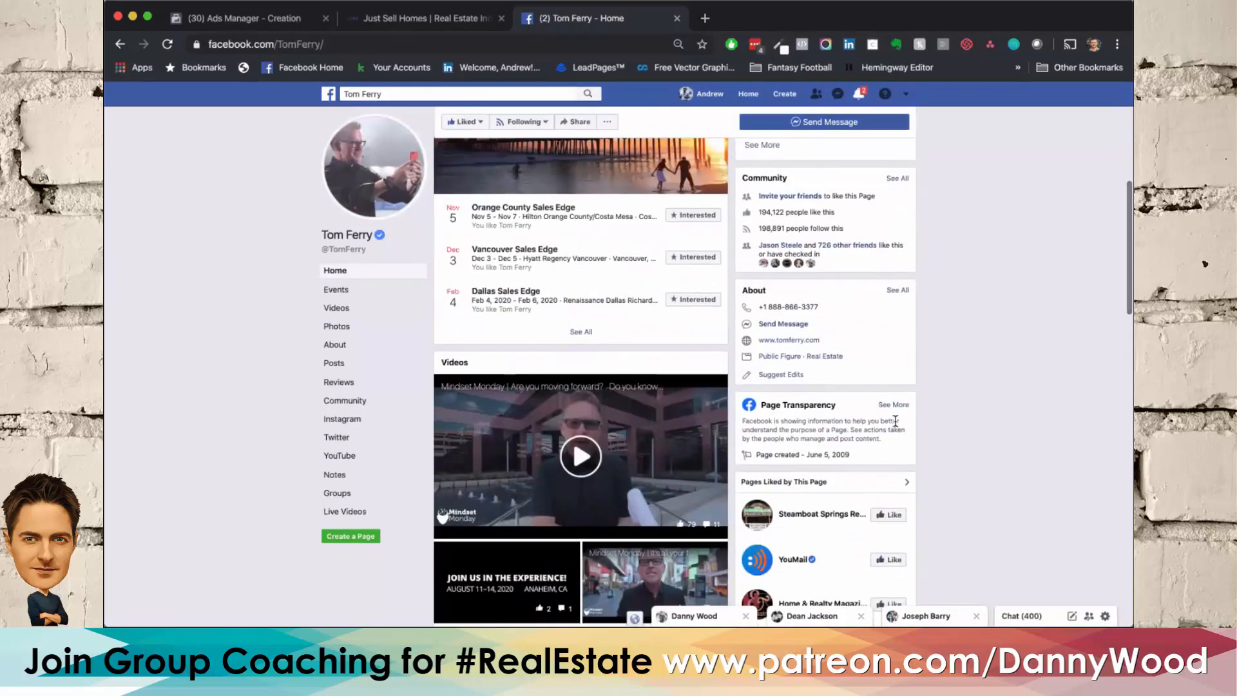
pyautogui.moveTo(761, 405); pyautogui.dragTo(840, 406)
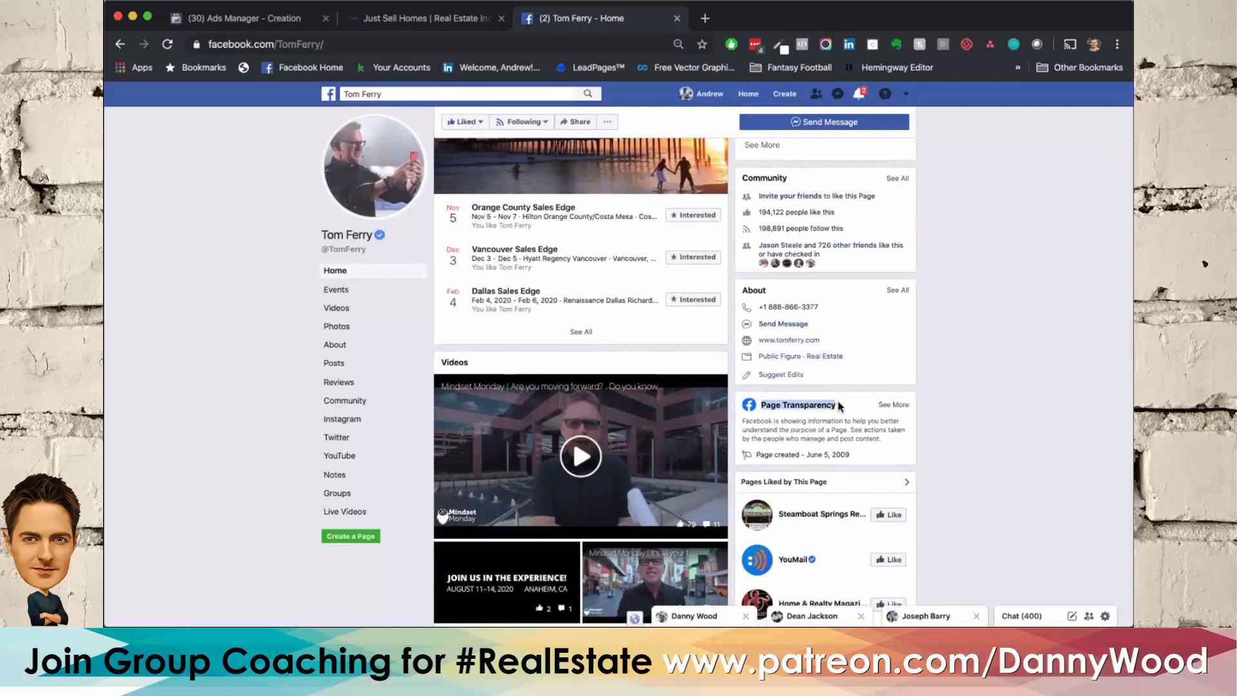
pyautogui.click(835, 401)
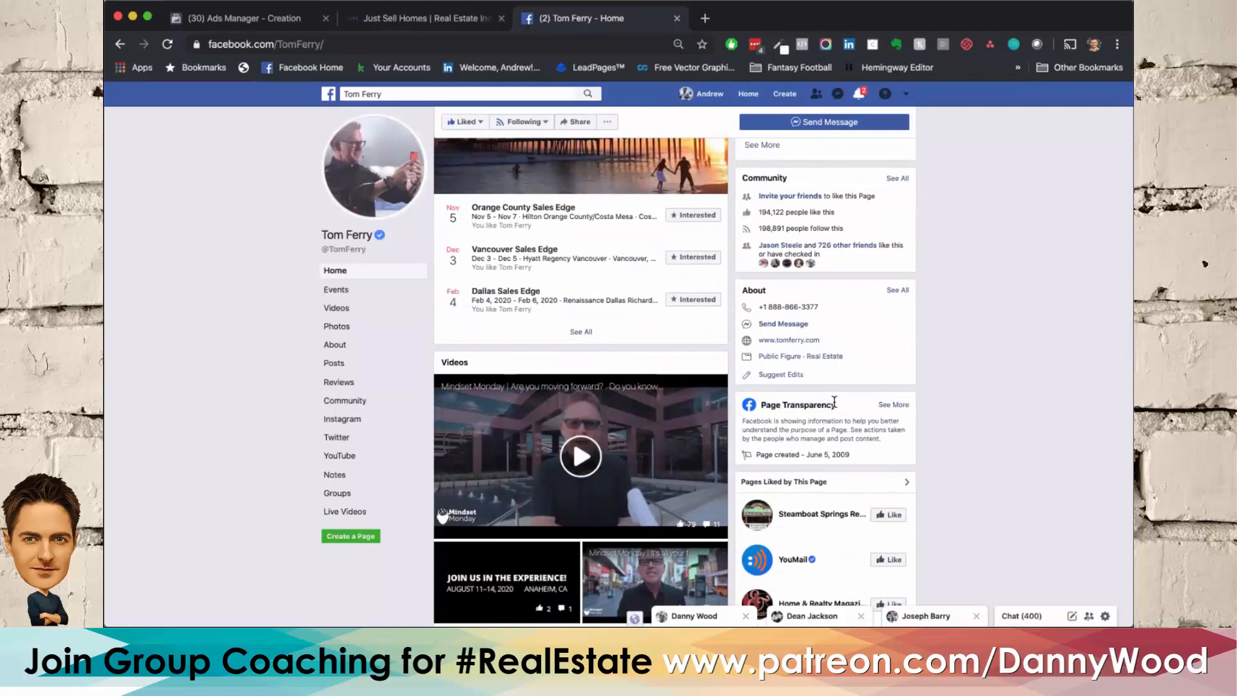
pyautogui.click(902, 406)
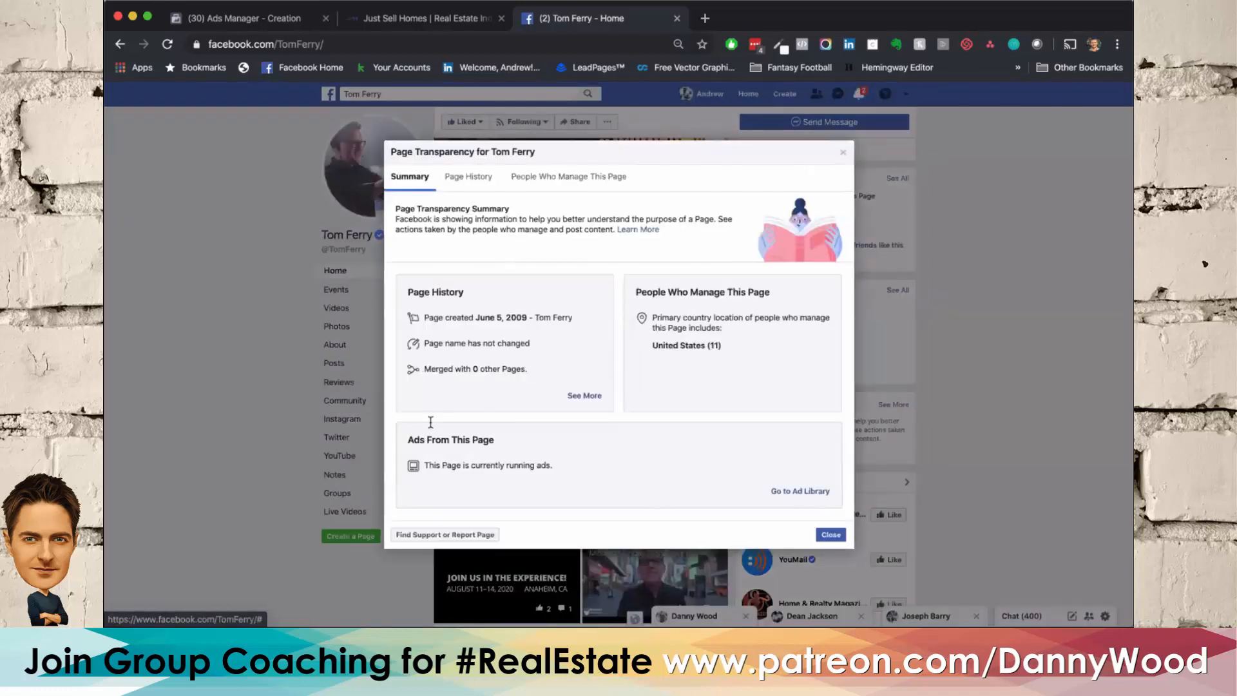
pyautogui.moveTo(429, 465); pyautogui.dragTo(580, 469)
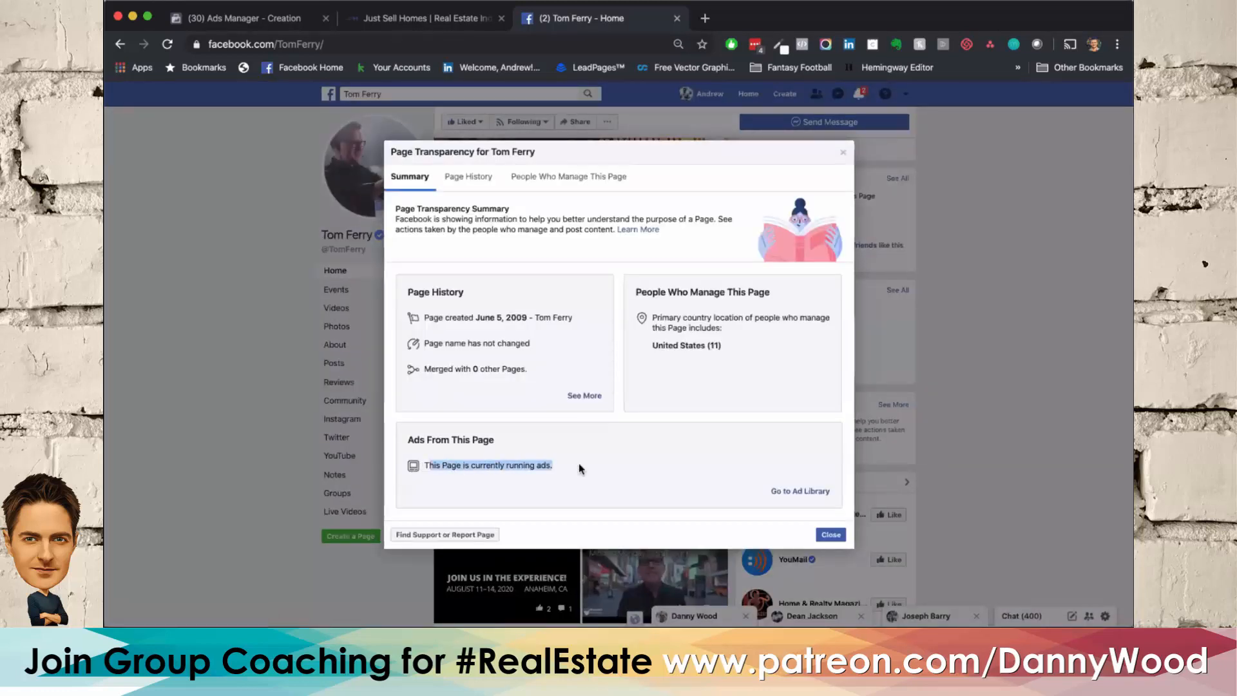
pyautogui.click(579, 463)
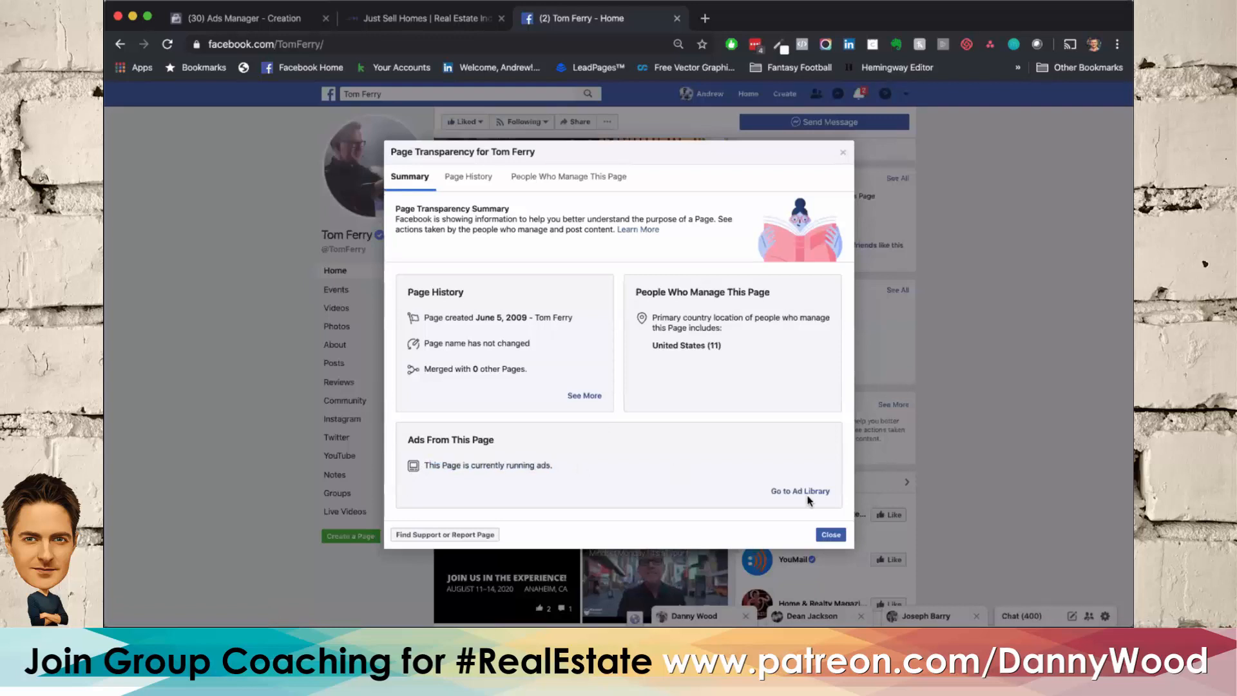
pyautogui.click(809, 491)
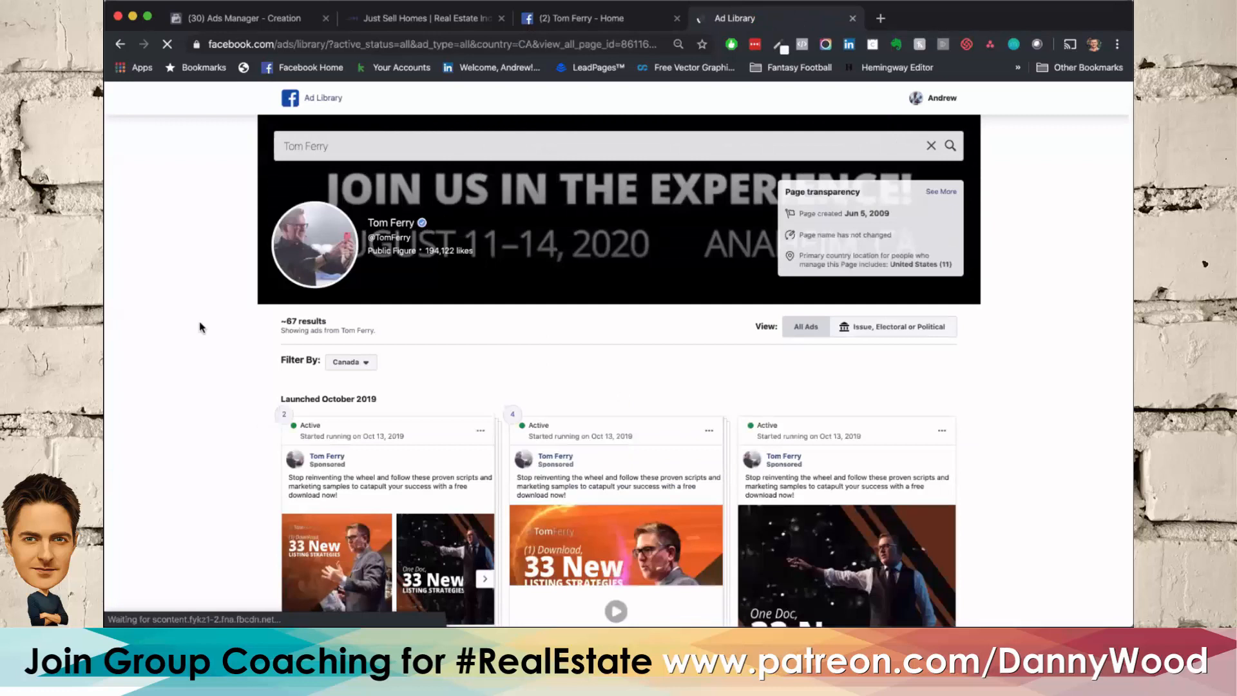
# Step: Filter the Tom Ferry ads in the Ad Library to show all countries
pyautogui.scroll(-3, 200, 327)
pyautogui.click(348, 278)
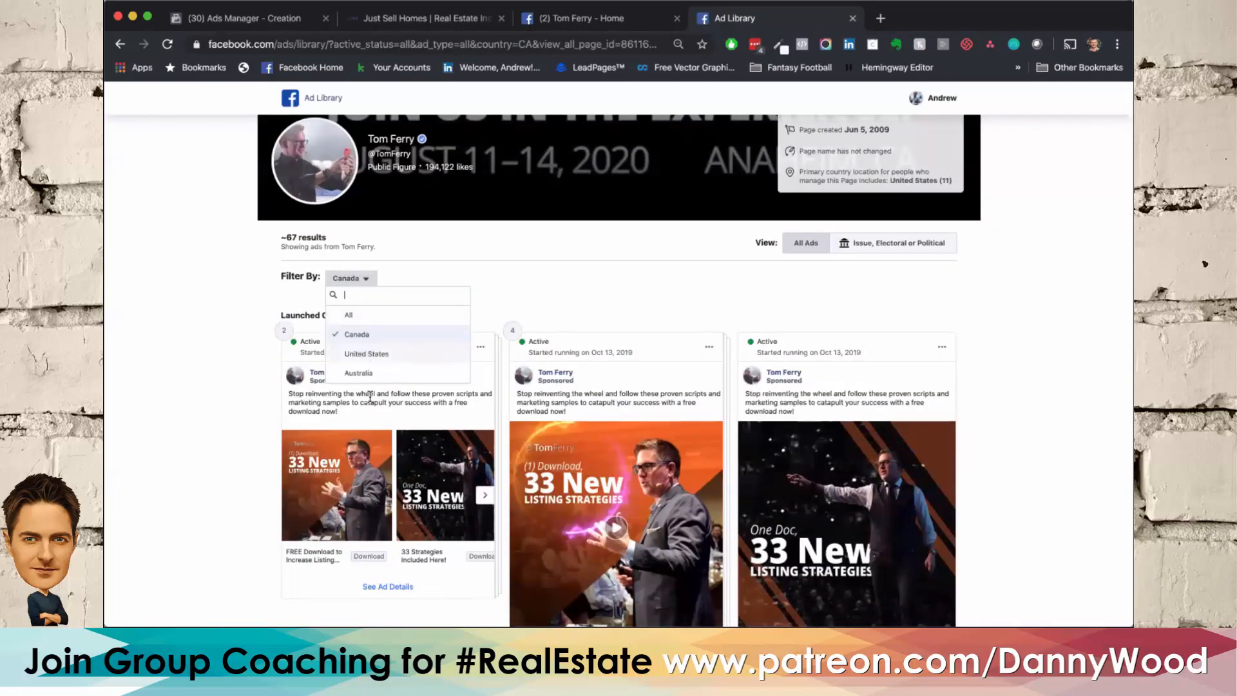
pyautogui.click(379, 318)
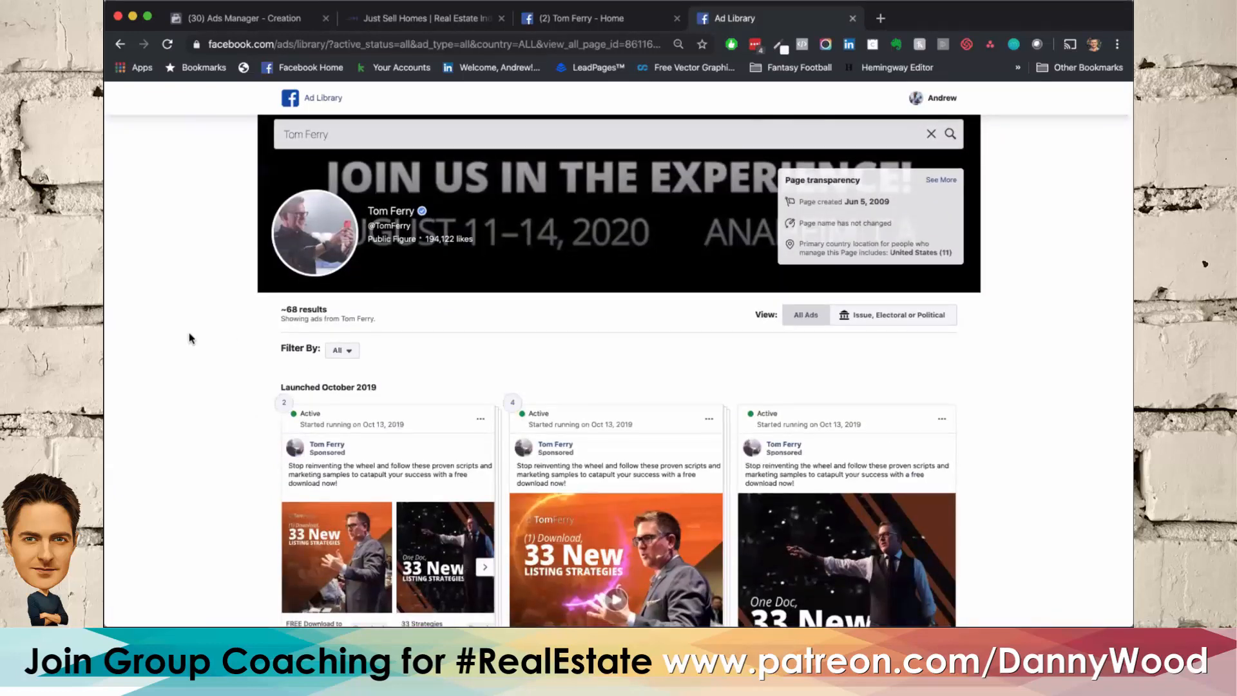
# Step: Examine the page's active ads by launch month, comparing their images, videos, headlines and copy for creative ideas
pyautogui.scroll(-8, 188, 333)
pyautogui.scroll(-3, 188, 332)
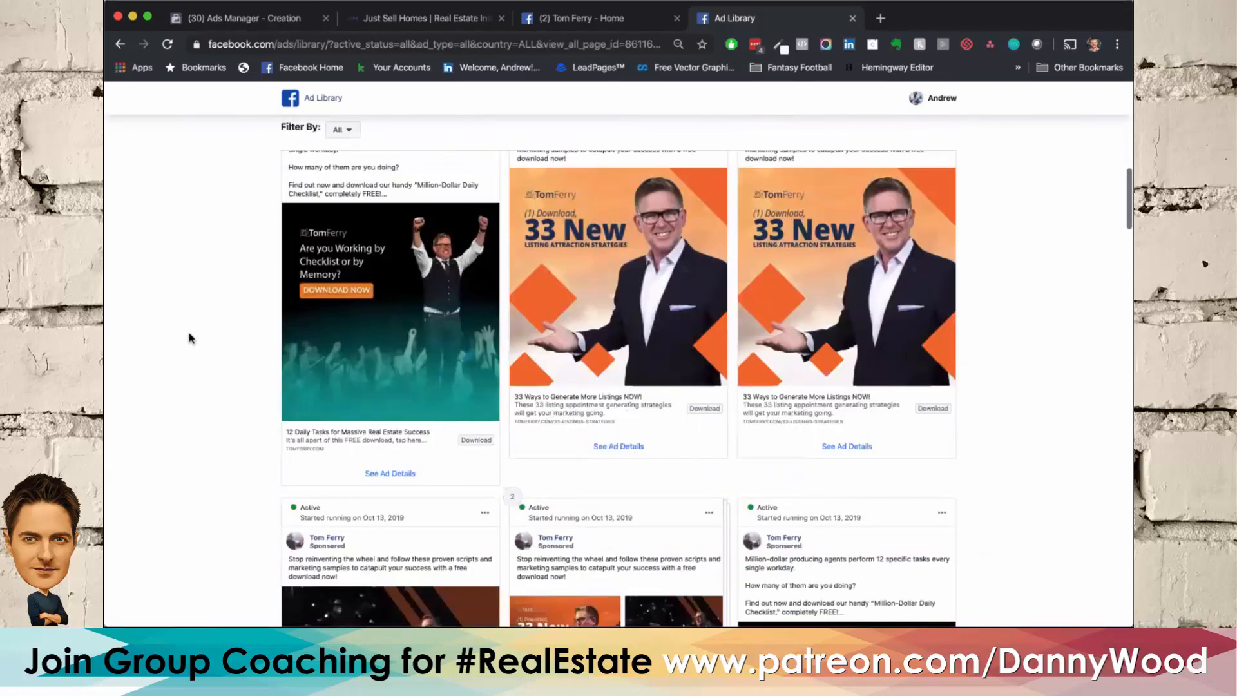
pyautogui.scroll(-5, 188, 332)
pyautogui.scroll(-10, 190, 335)
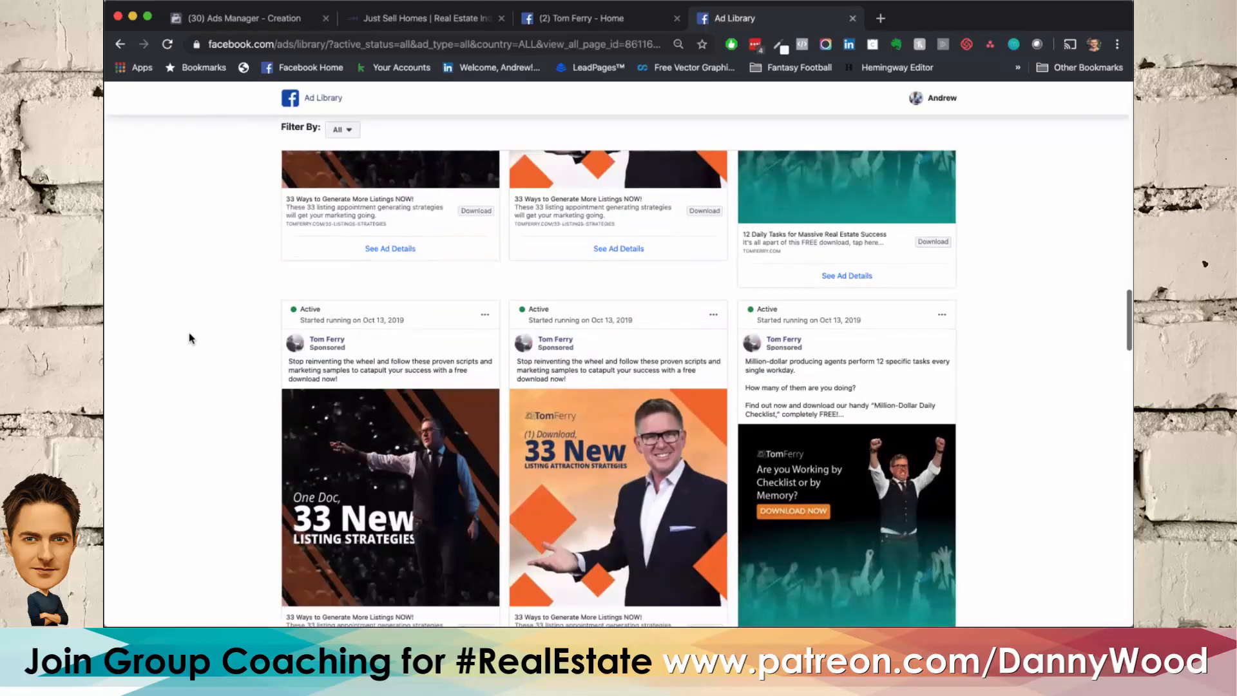
pyautogui.scroll(-10, 190, 335)
pyautogui.scroll(-10, 189, 336)
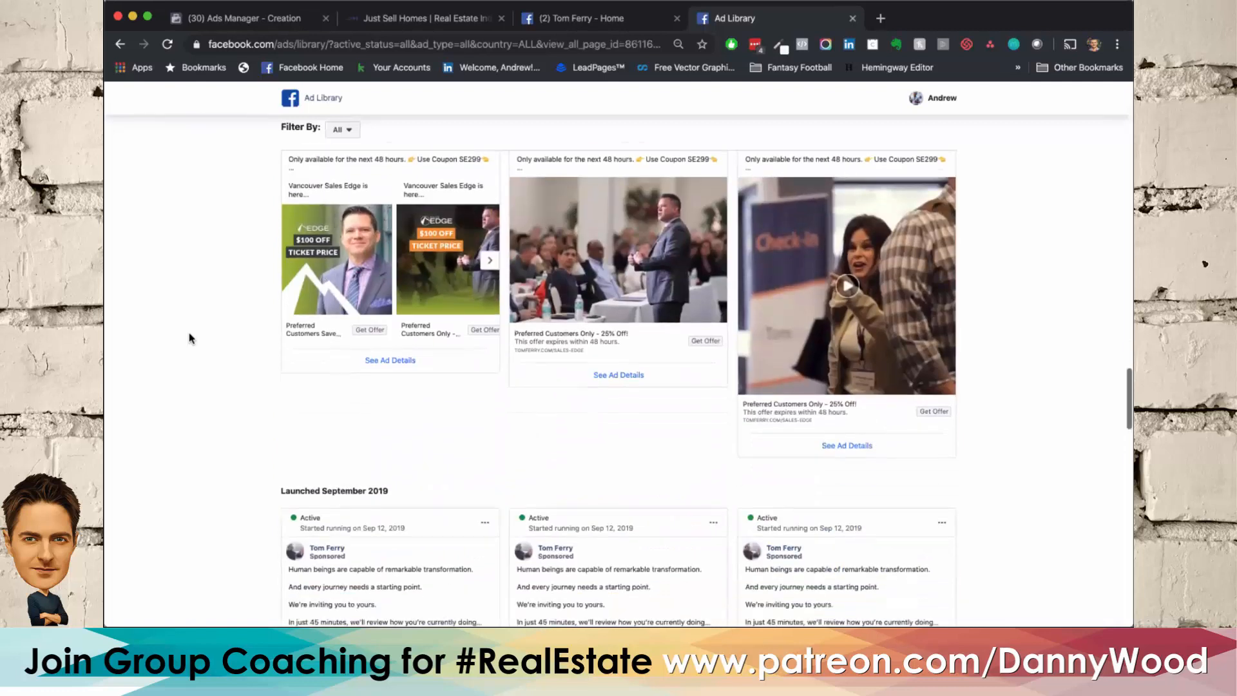
pyautogui.scroll(-10, 188, 337)
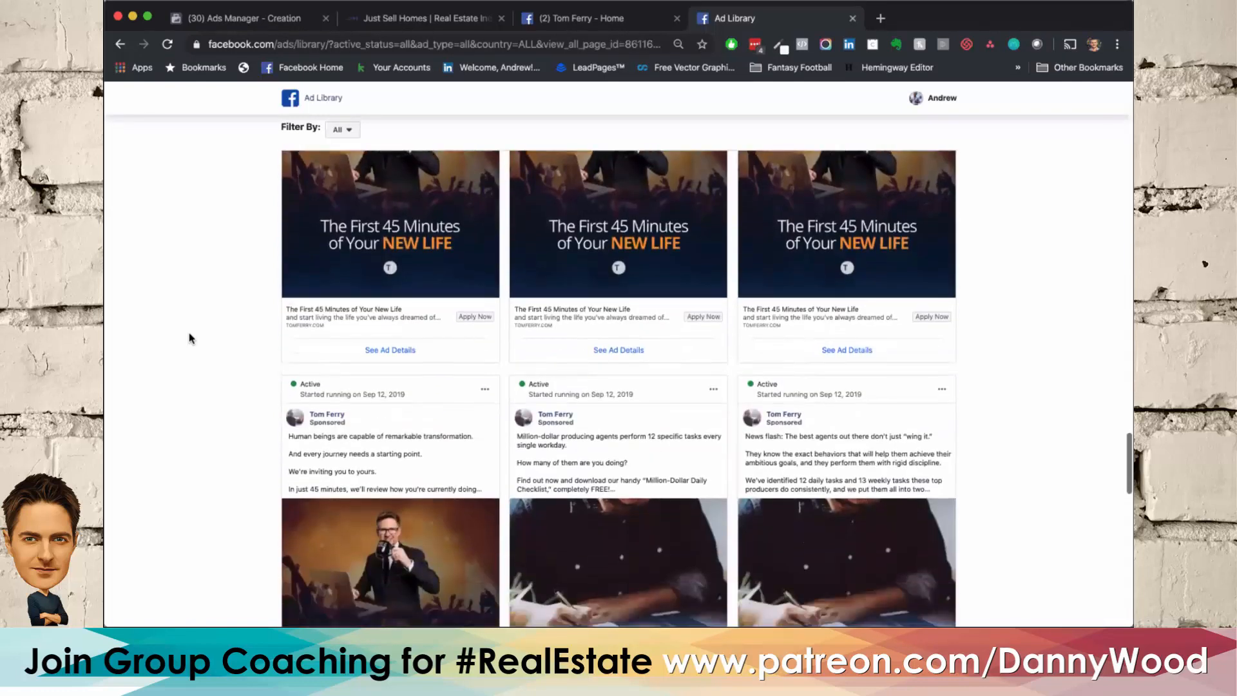
pyautogui.scroll(-10, 189, 338)
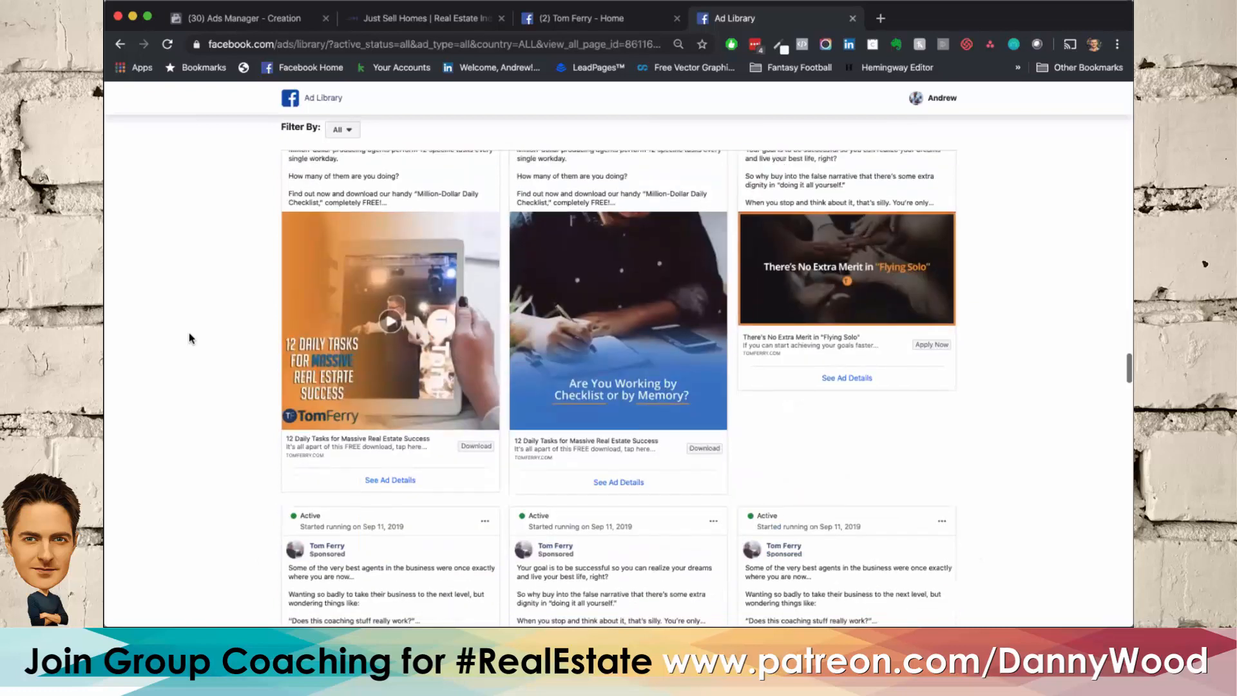
pyautogui.scroll(-10, 188, 338)
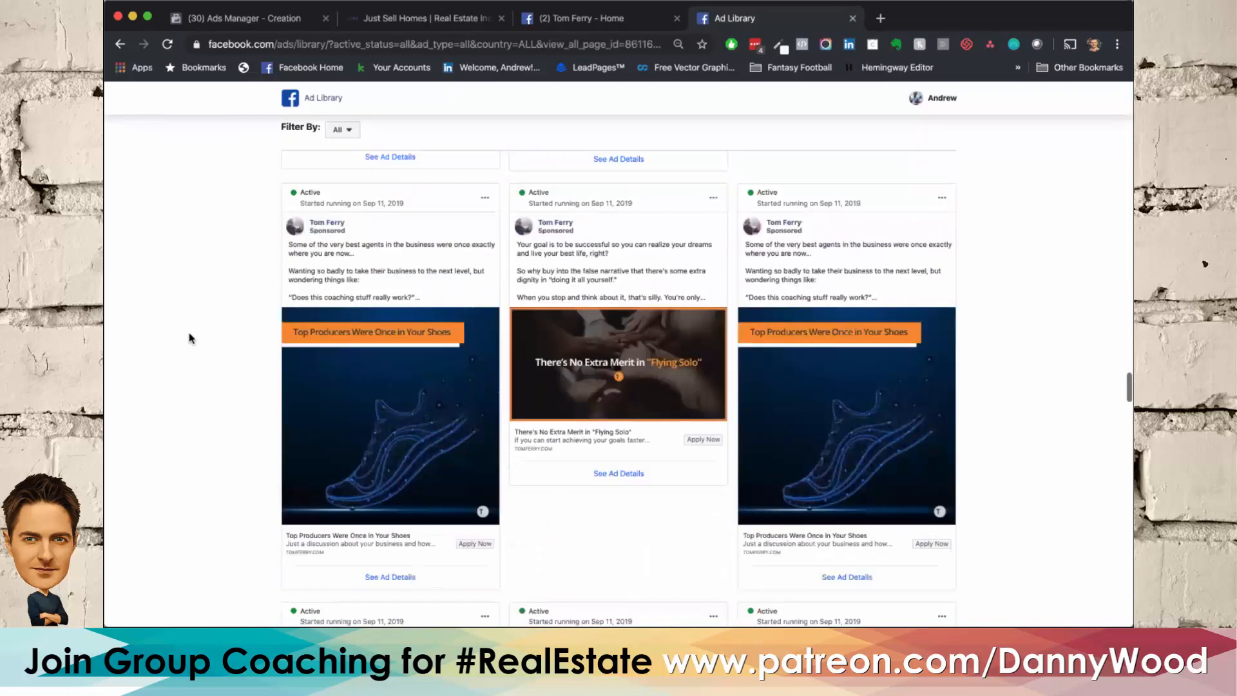
pyautogui.scroll(-15, 189, 338)
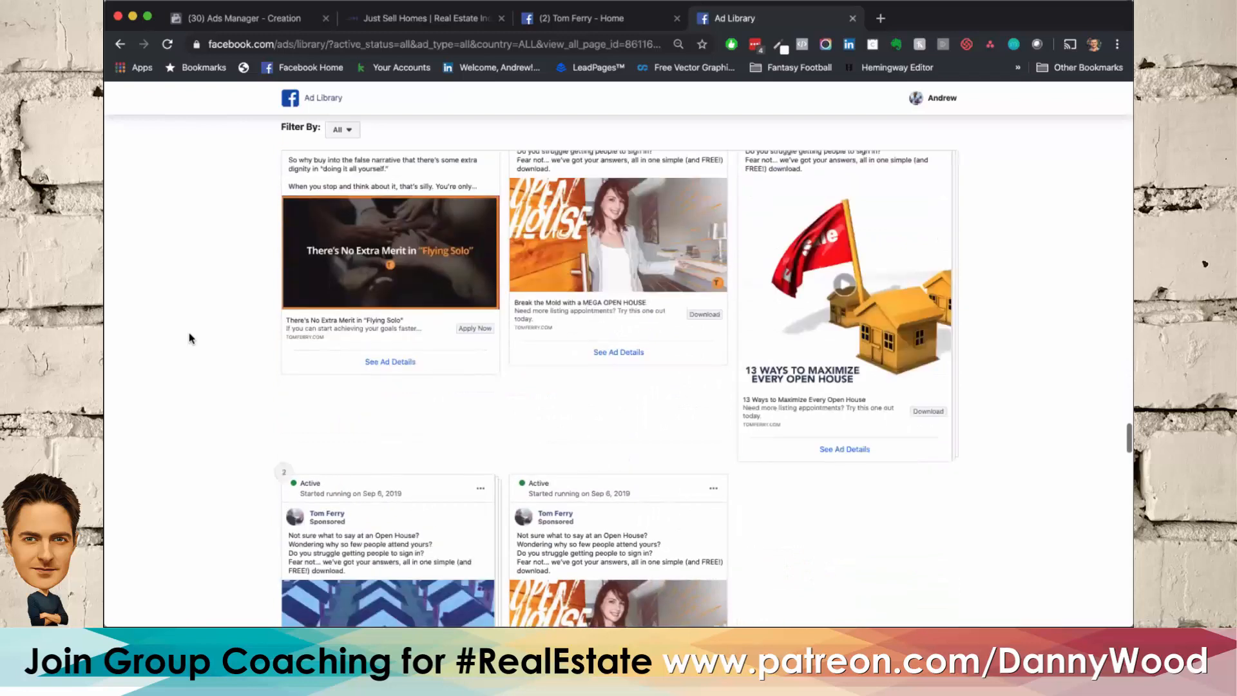
pyautogui.scroll(-15, 189, 338)
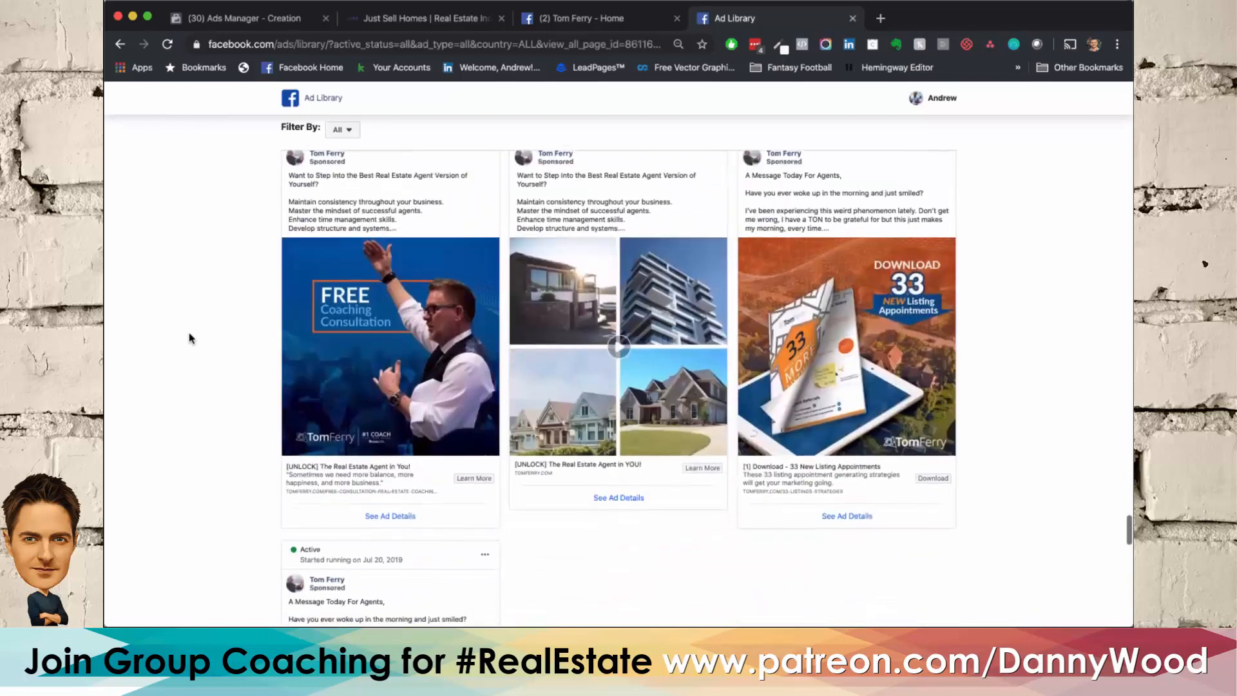
pyautogui.scroll(-10, 190, 337)
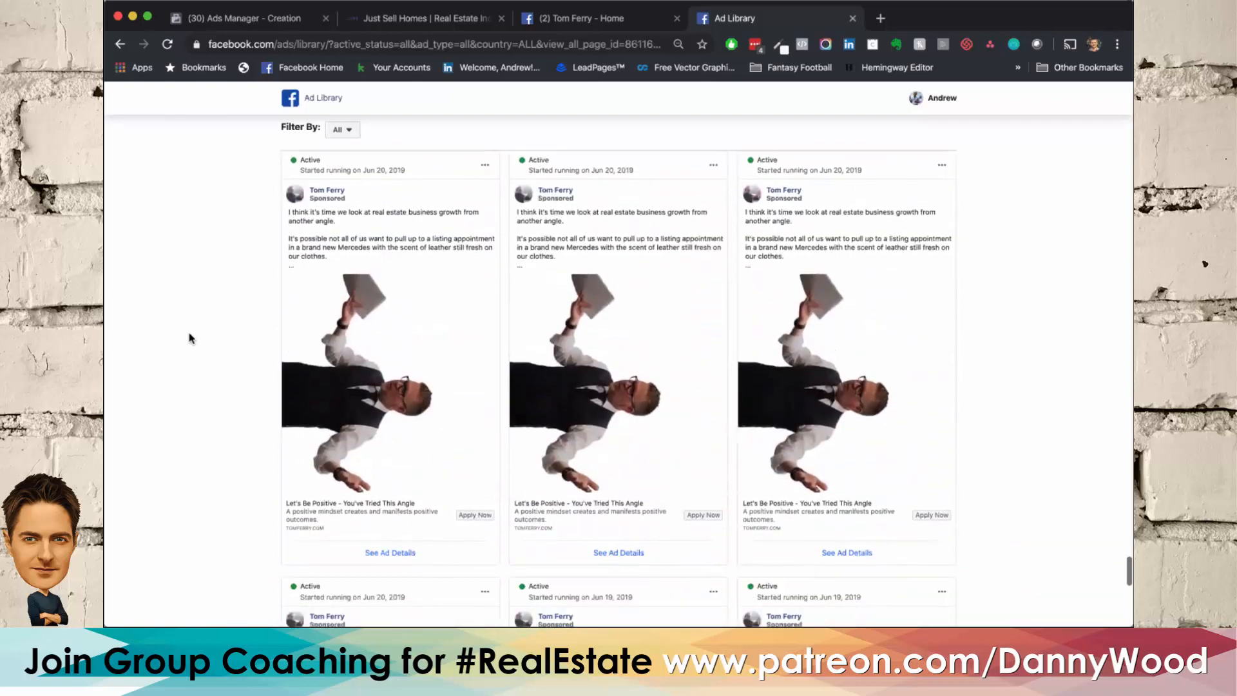
pyautogui.scroll(-5, 189, 333)
pyautogui.scroll(20, 189, 337)
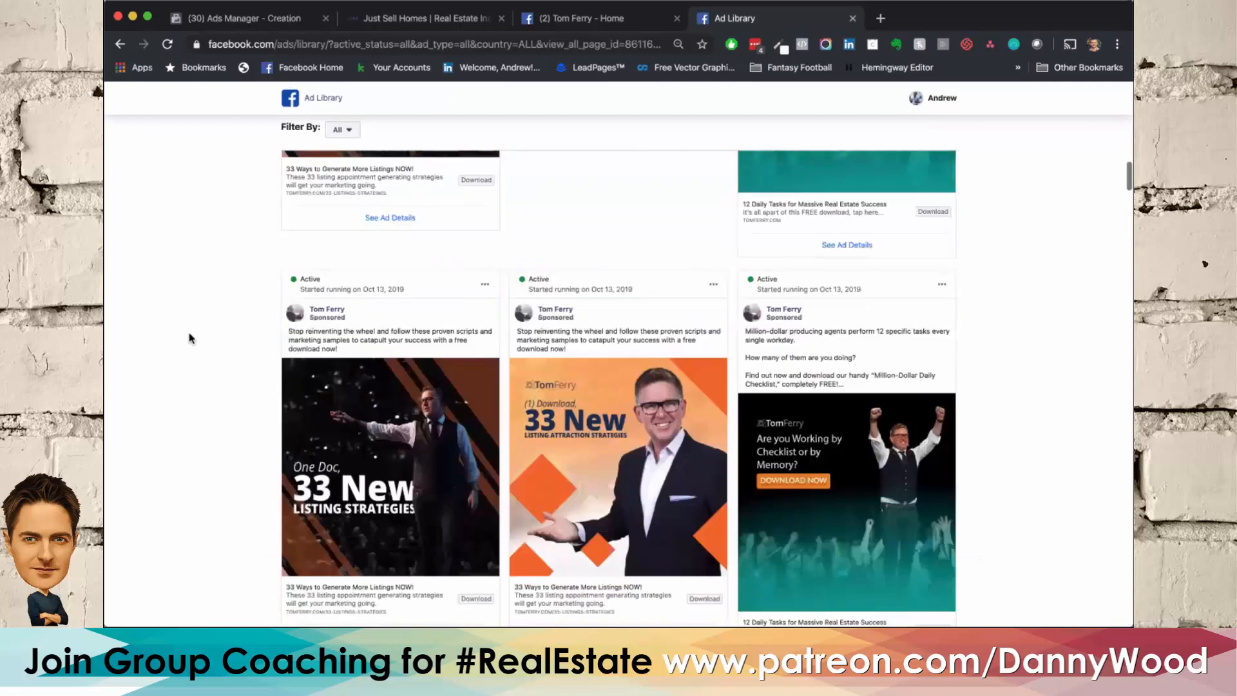
pyautogui.scroll(20, 189, 338)
pyautogui.scroll(-8, 189, 337)
pyautogui.scroll(5, 189, 338)
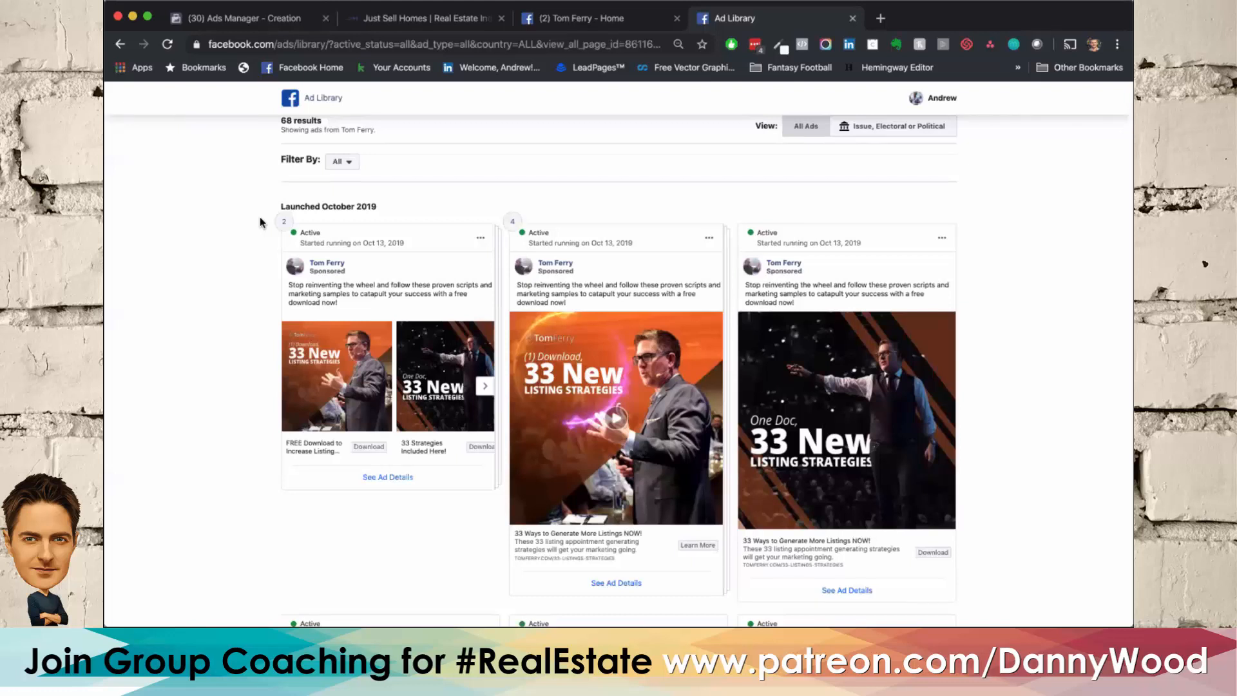
# Step: Return to the ad creation in Ads Manager and remove the current #WeHelpPeople image from the ad's media
pyautogui.click(250, 22)
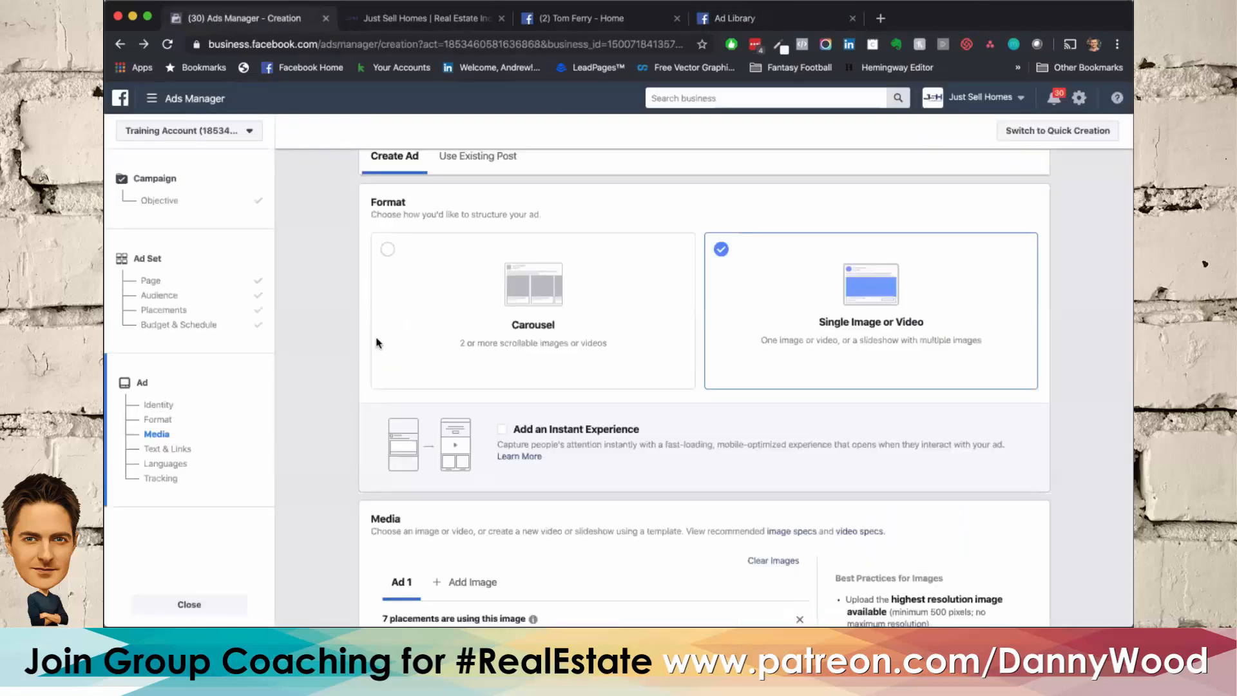
pyautogui.scroll(-4, 321, 362)
pyautogui.scroll(3, 321, 362)
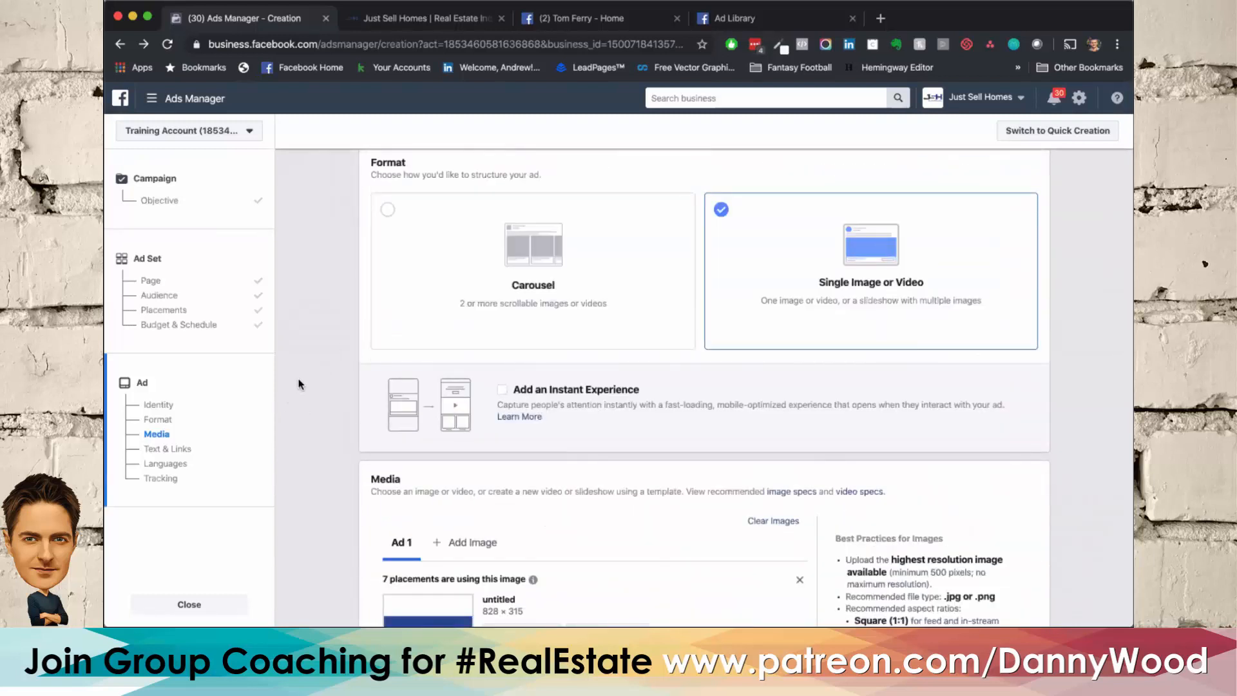
pyautogui.scroll(-4, 299, 385)
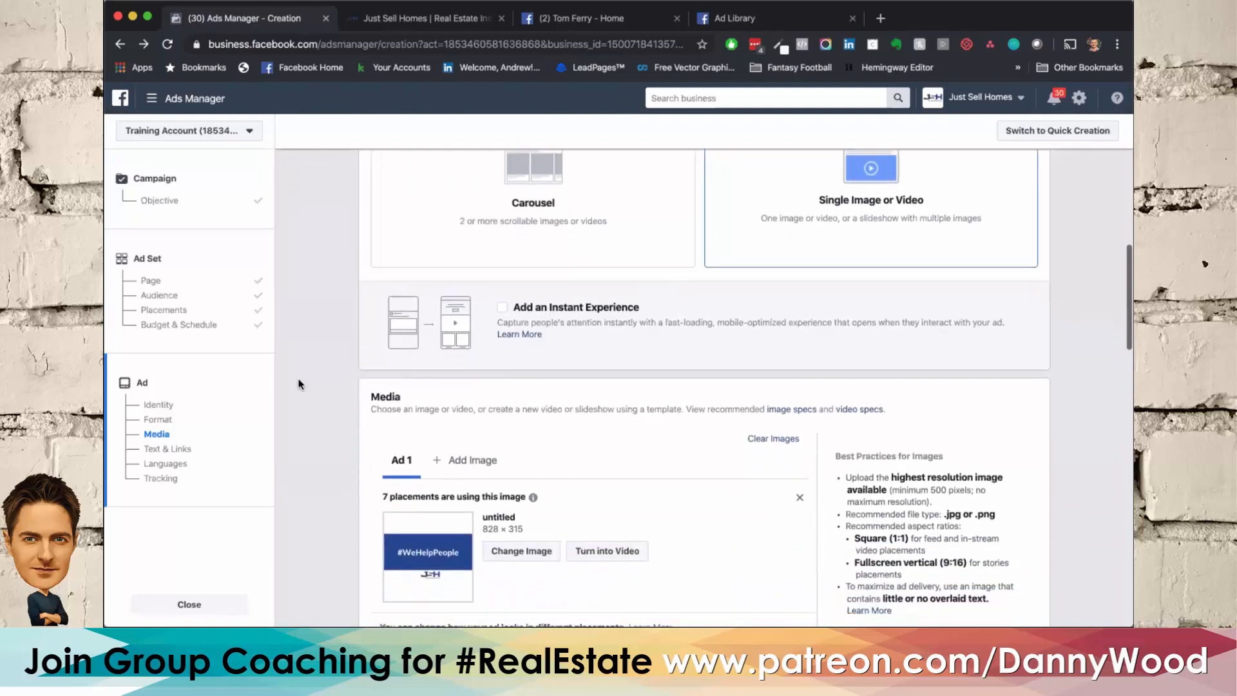
pyautogui.scroll(-1, 301, 381)
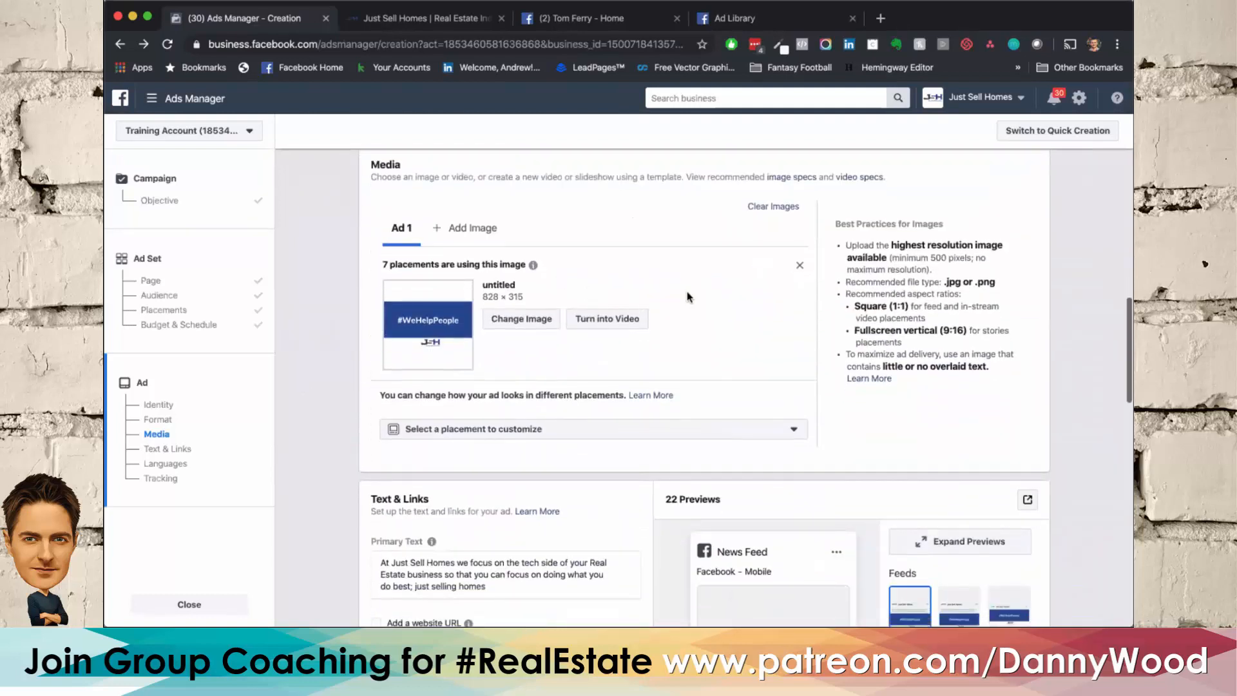
pyautogui.click(802, 268)
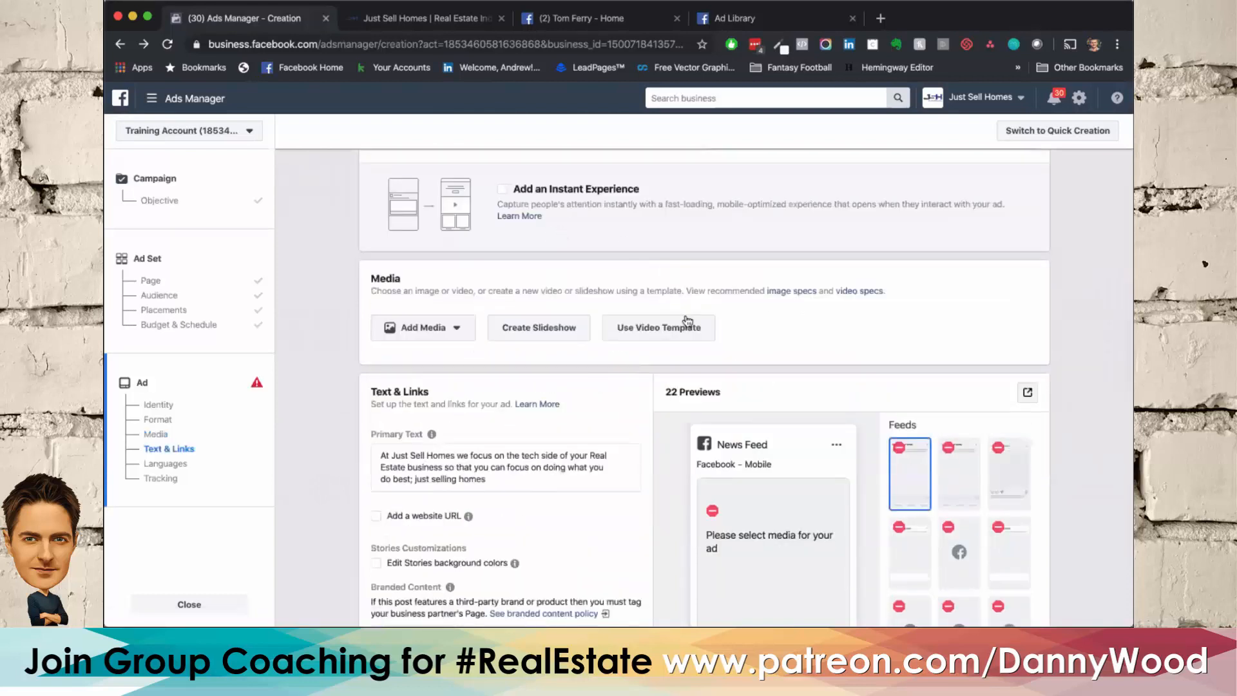
# Step: Preview the Sell Multiple Products and Highlight an Image square video templates, and close the Video Creation Kit without customizing one
pyautogui.click(685, 330)
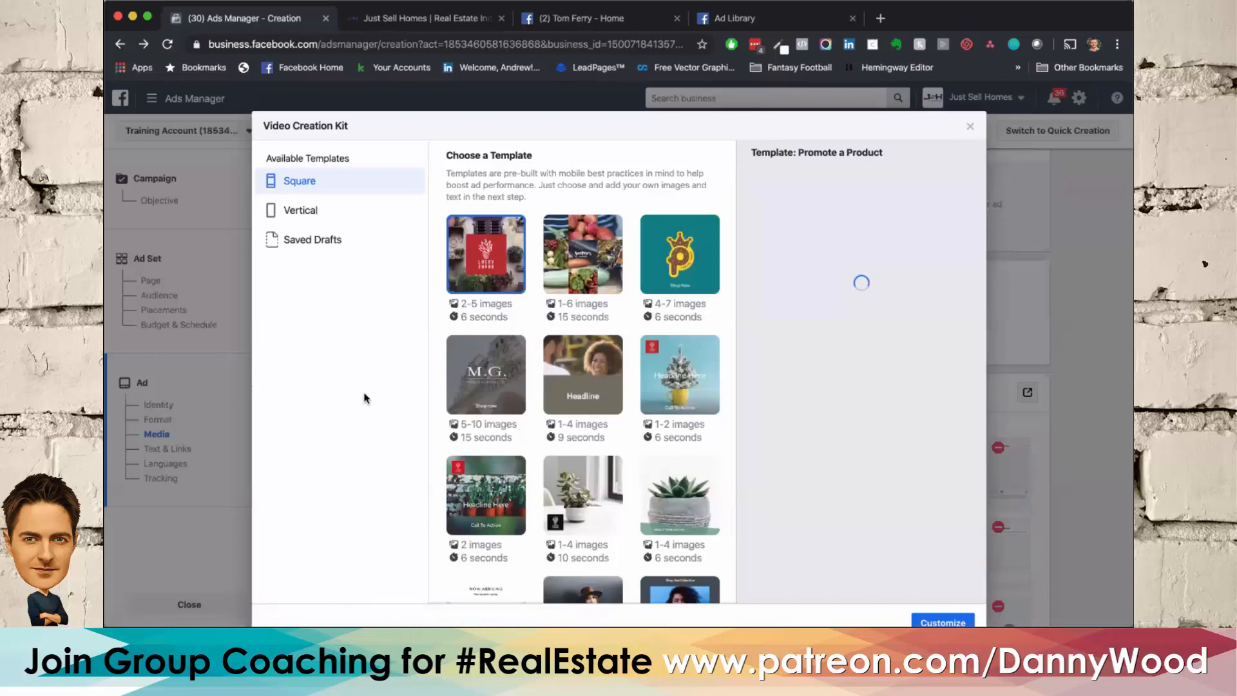
pyautogui.scroll(-2, 382, 370)
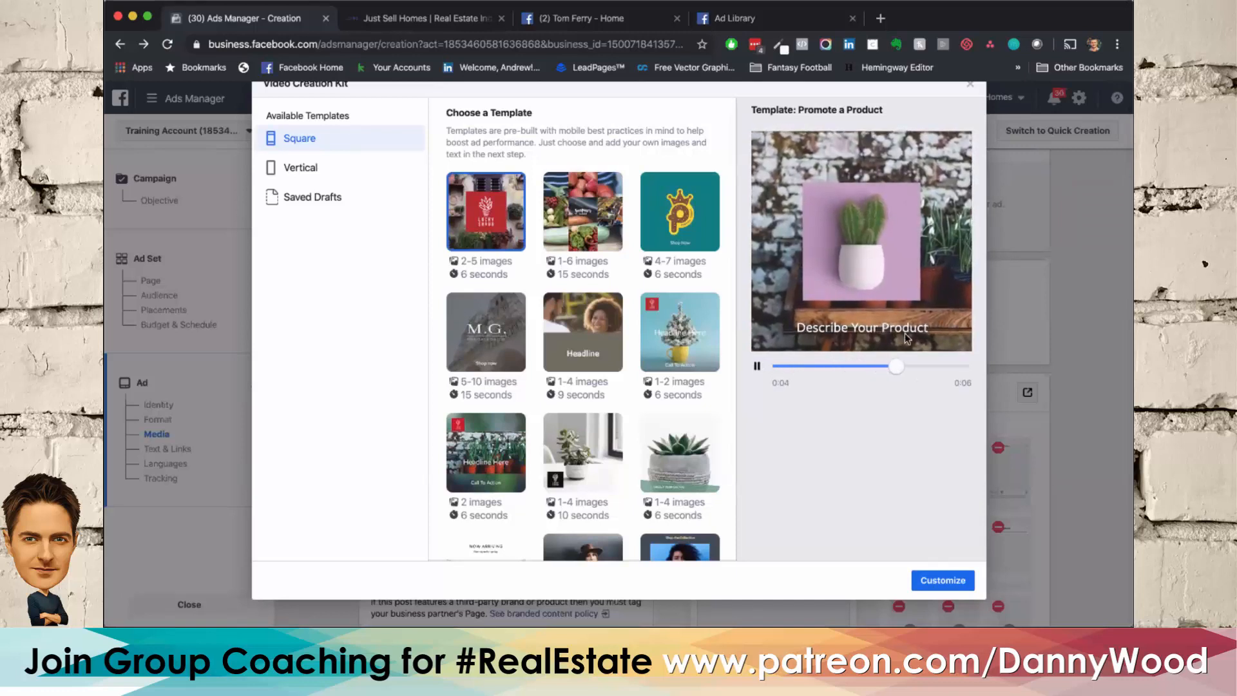
pyautogui.click(671, 212)
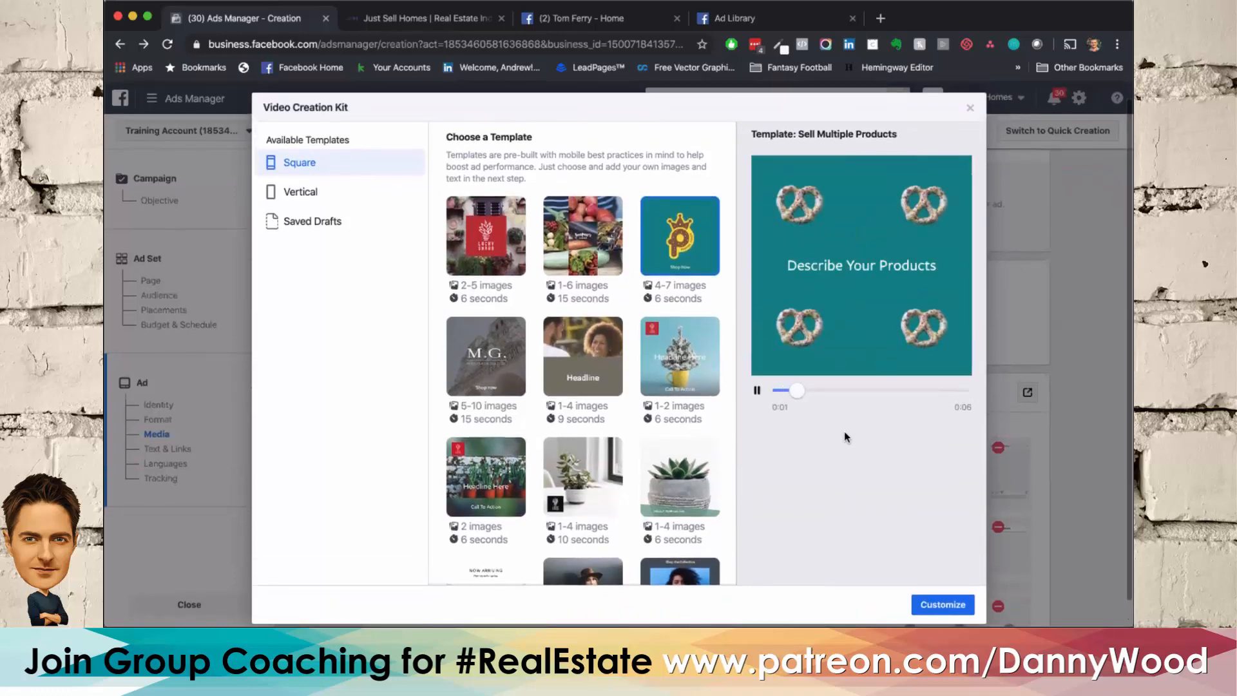
pyautogui.click(694, 476)
pyautogui.scroll(-1, 694, 476)
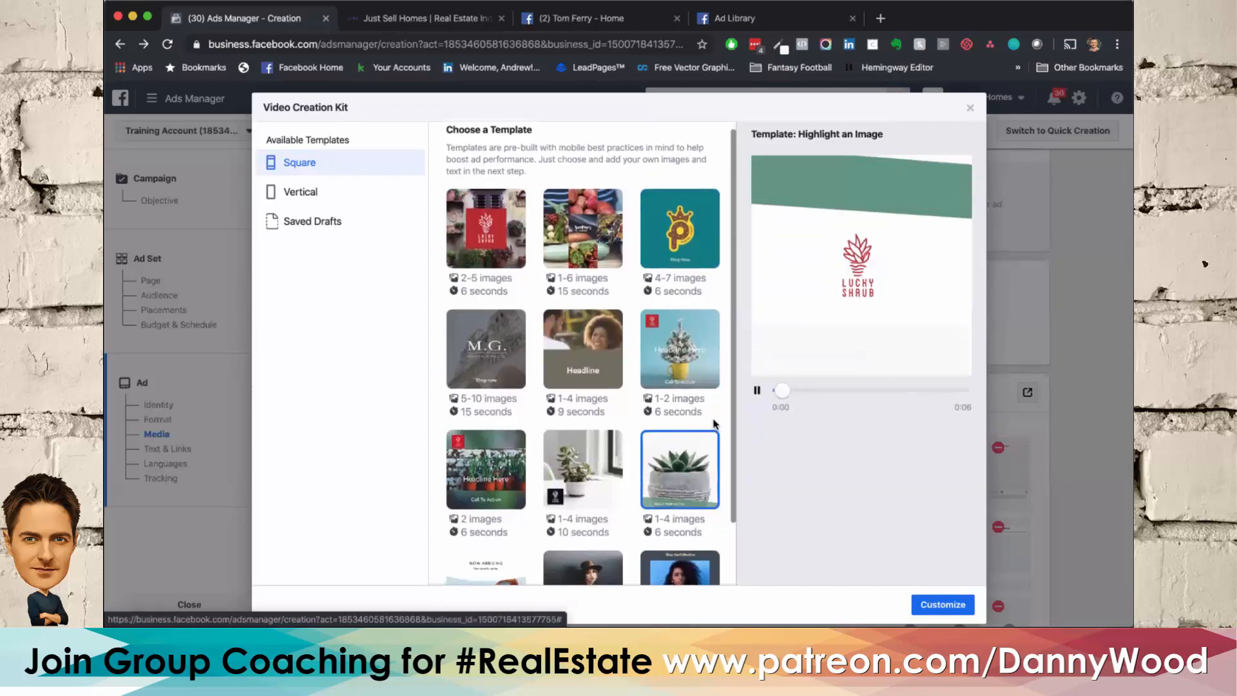
pyautogui.click(972, 109)
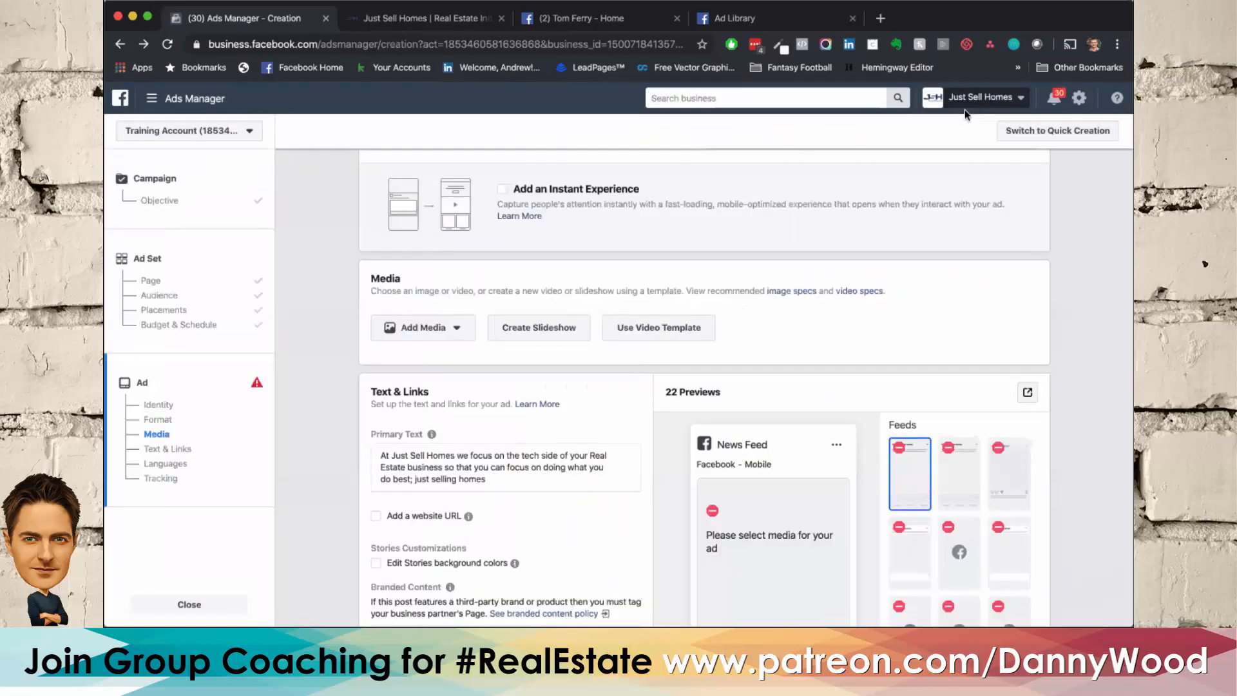
# Step: Open the image selection for the ad's media and search the account images for "house"
pyautogui.click(421, 327)
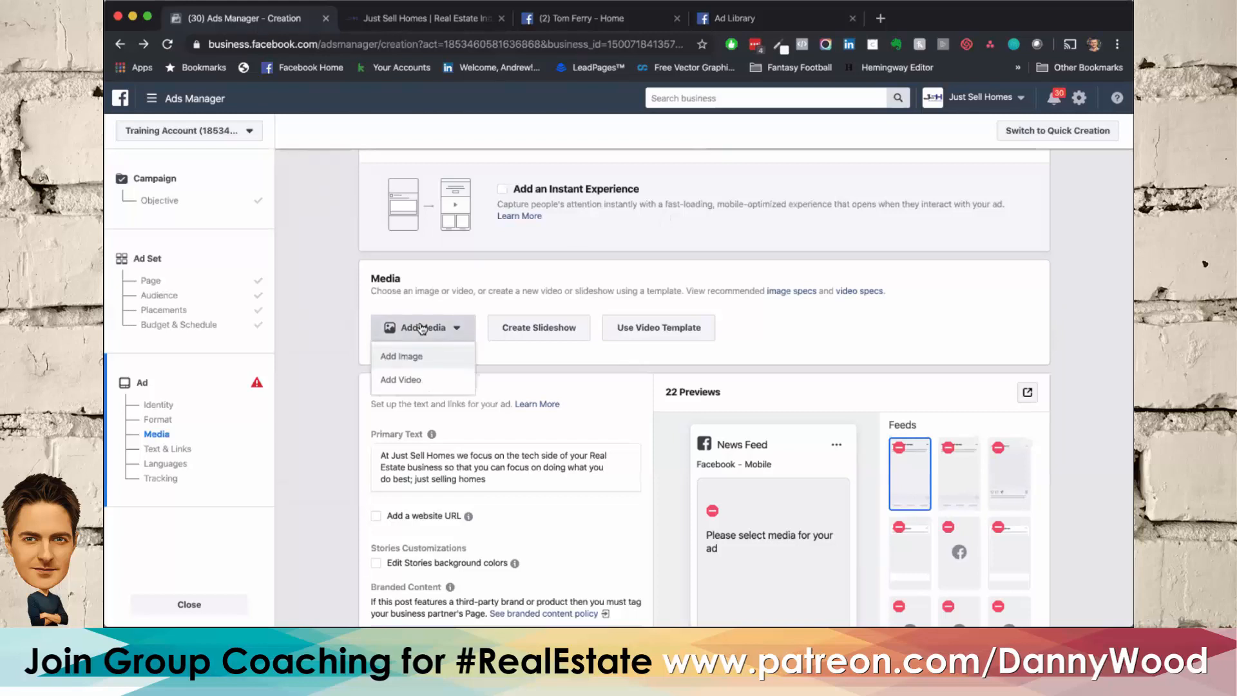
pyautogui.click(412, 369)
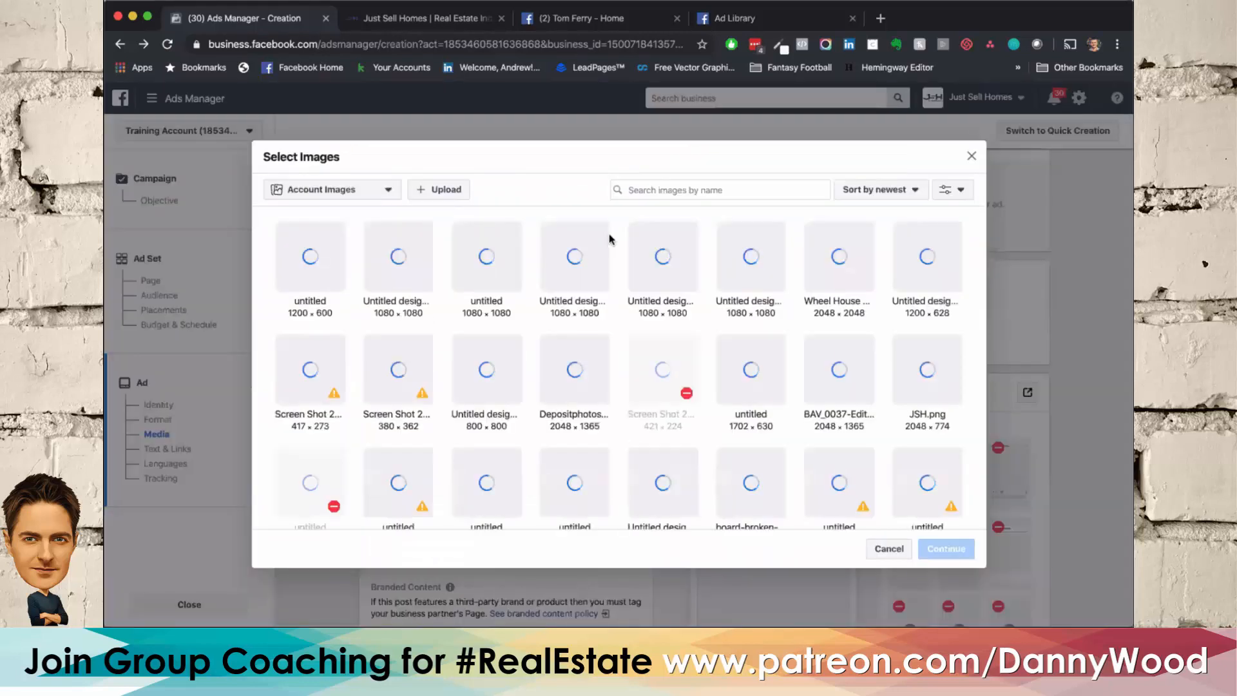
pyautogui.click(648, 184)
pyautogui.write('house')
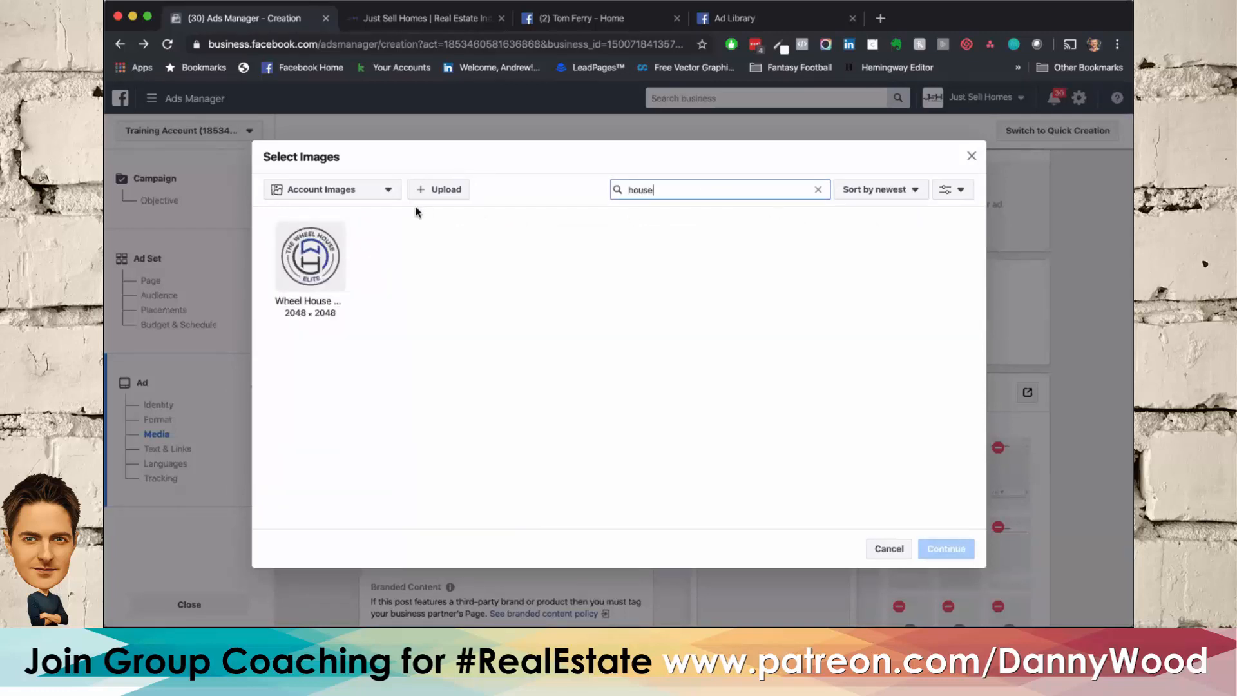
# Step: Search the stock photos for "house" and add the dark craftsman house with the front path as the ad's image
pyautogui.click(388, 192)
pyautogui.click(353, 285)
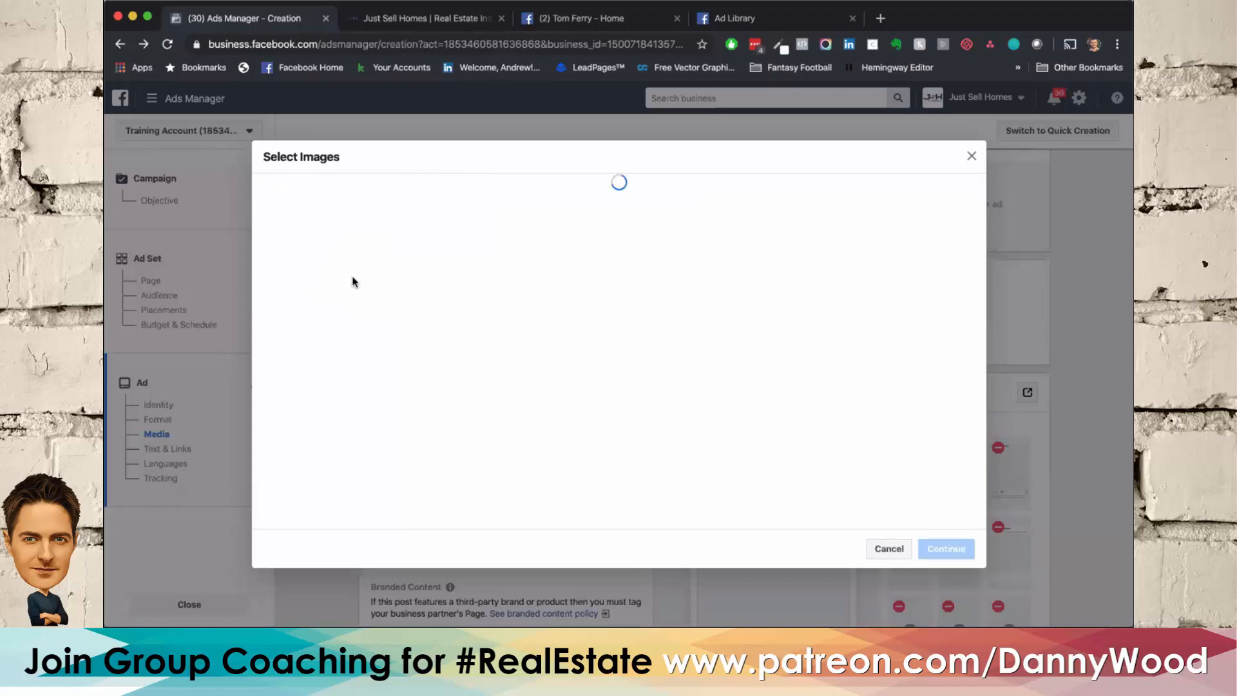
pyautogui.write('house')
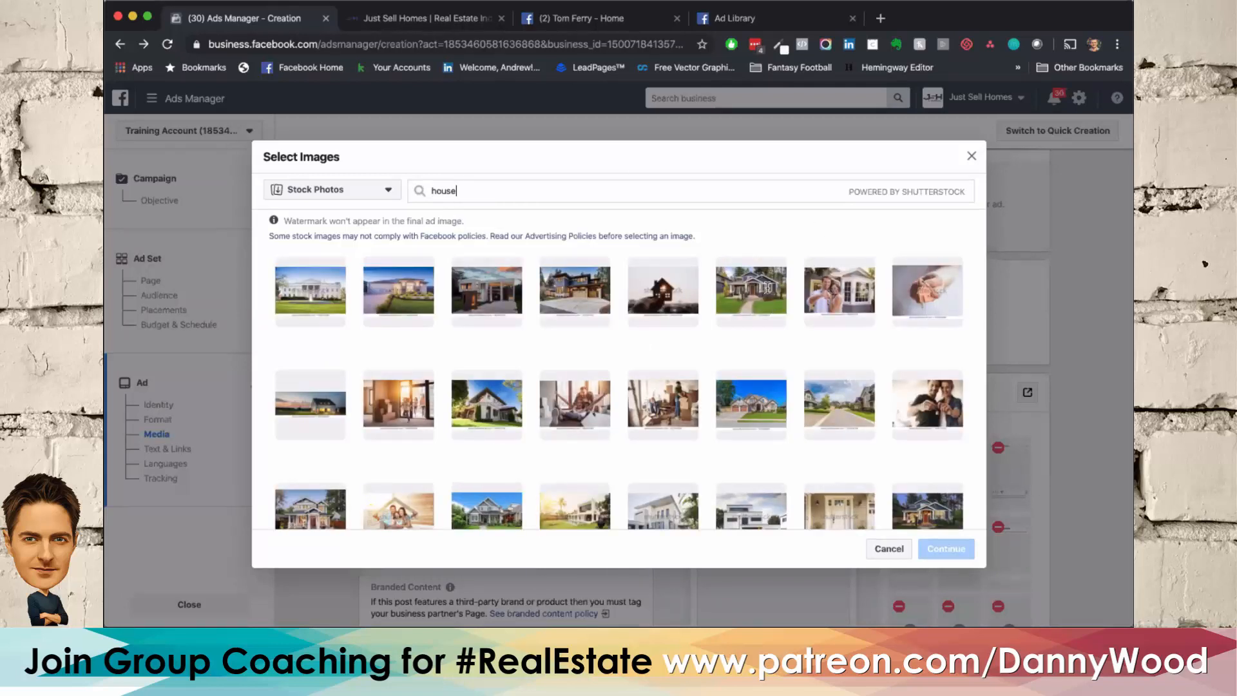
pyautogui.click(758, 287)
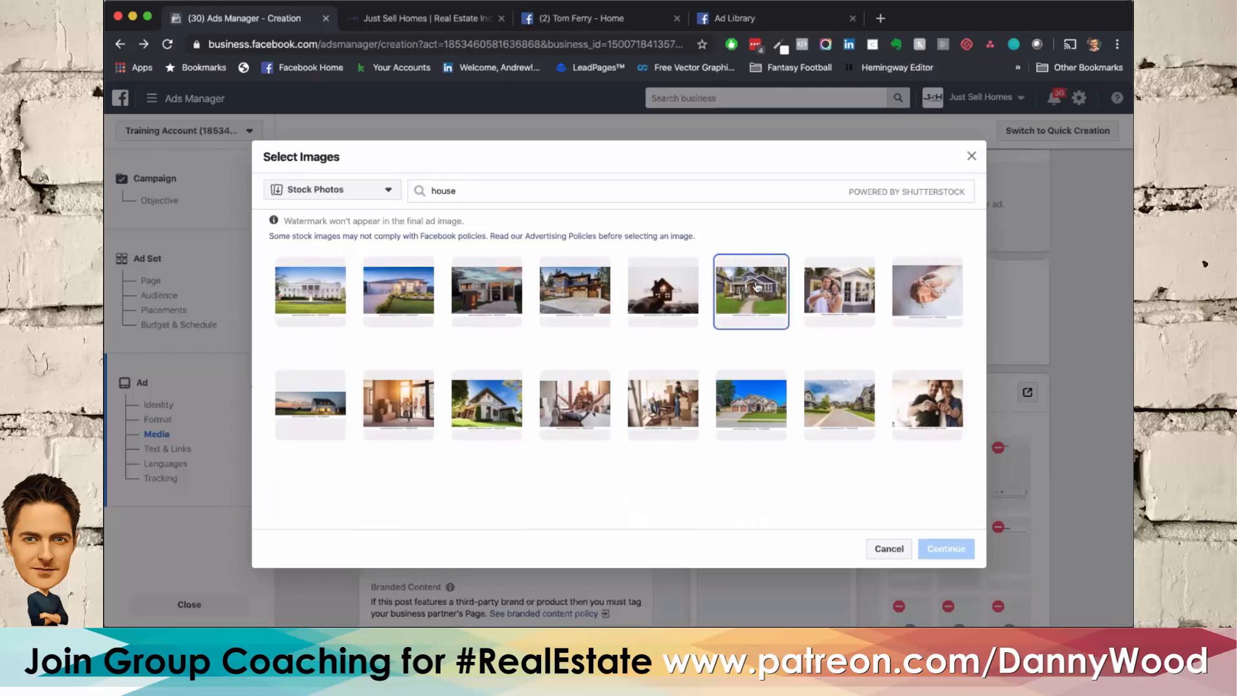
pyautogui.click(943, 551)
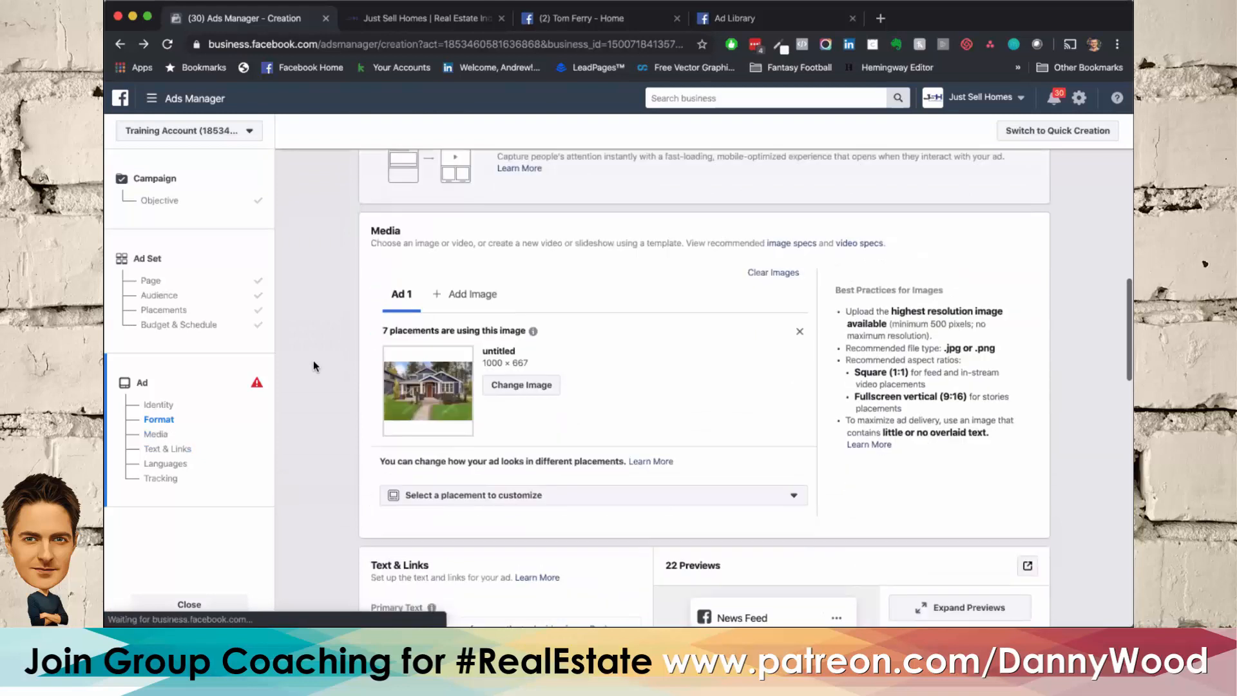
pyautogui.click(496, 385)
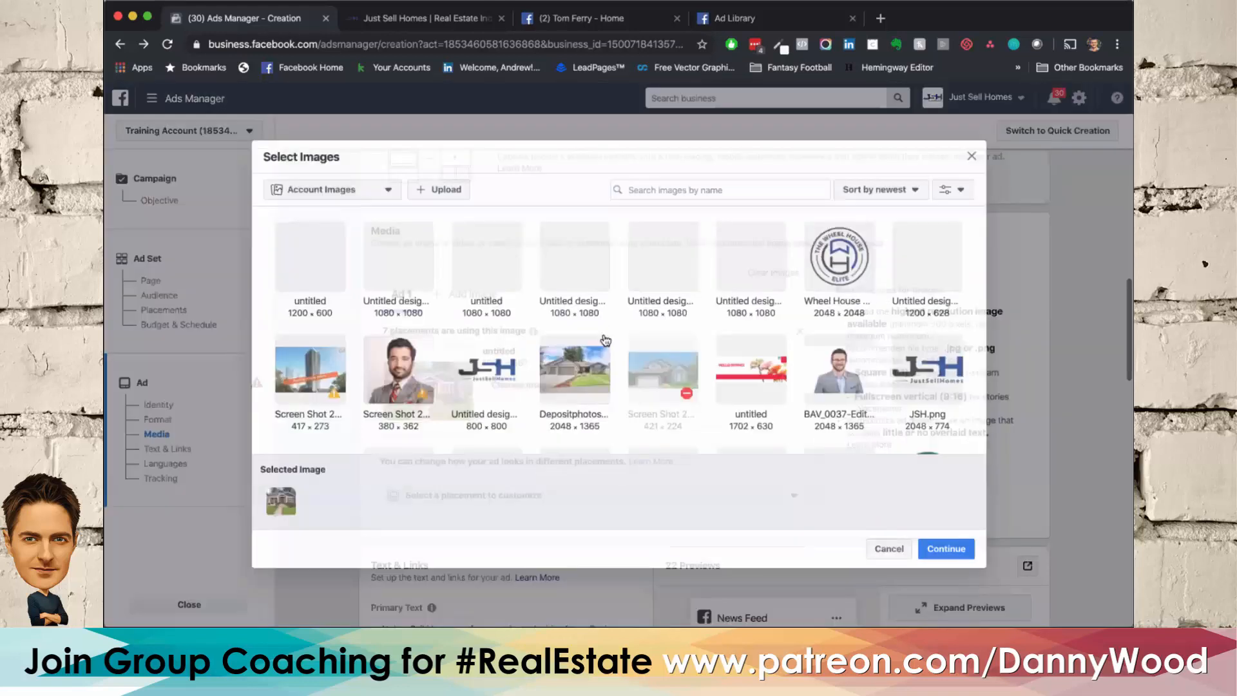
pyautogui.click(890, 549)
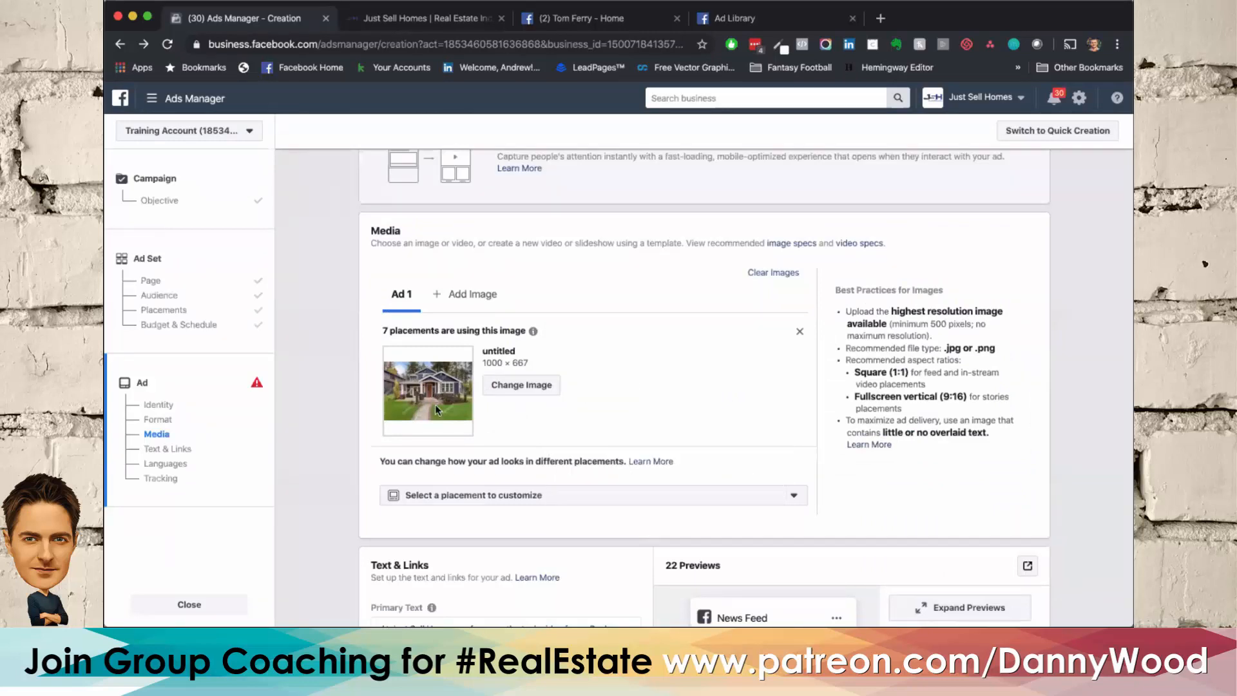
# Step: Review the new house image, the primary text and the mobile News Feed preview of the ad
pyautogui.scroll(-5, 435, 411)
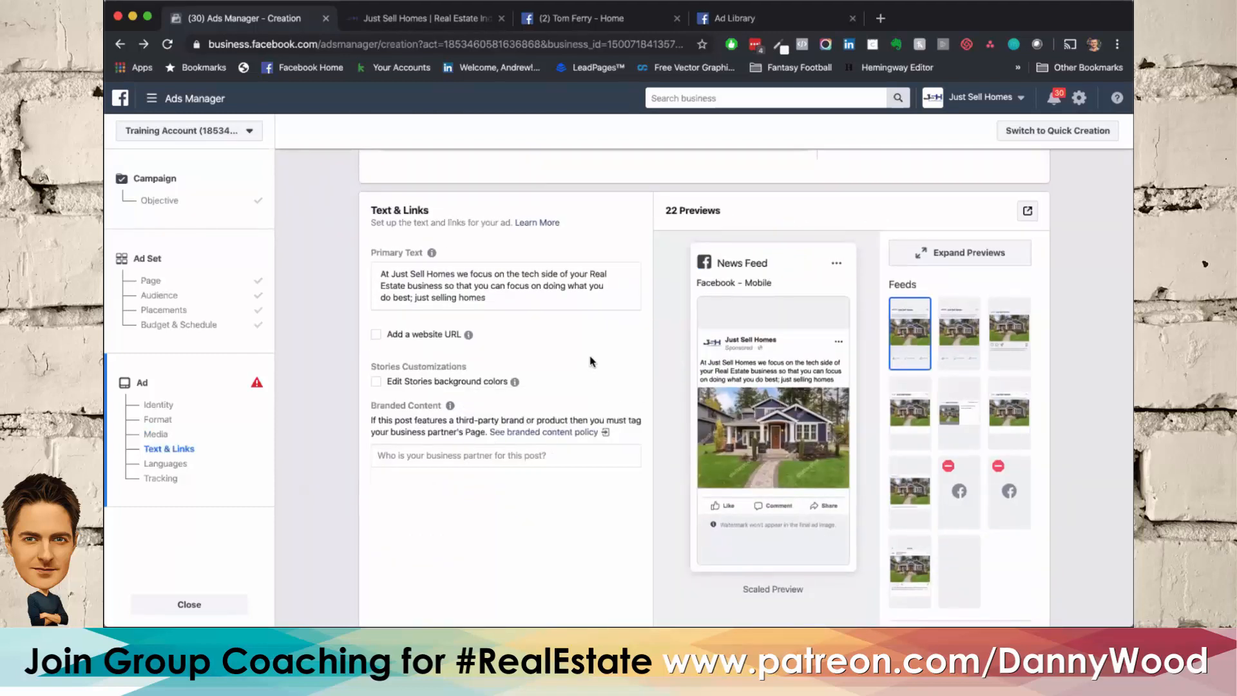
pyautogui.scroll(3, 592, 361)
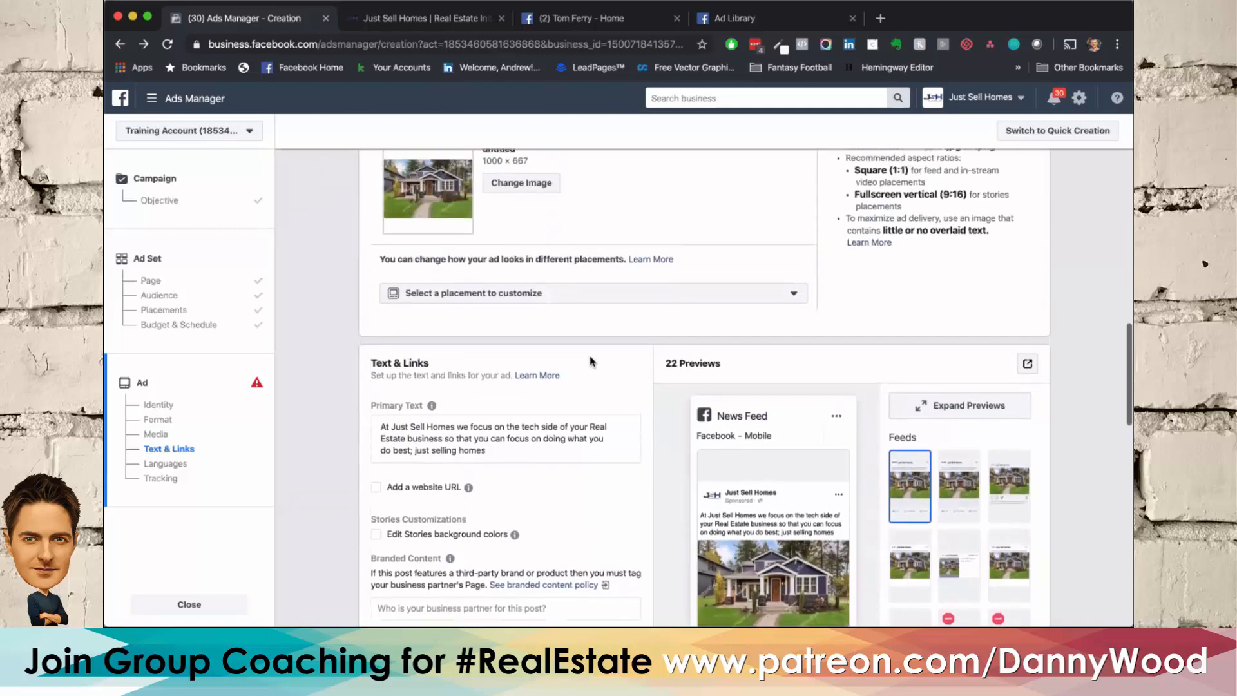
pyautogui.scroll(-2, 592, 361)
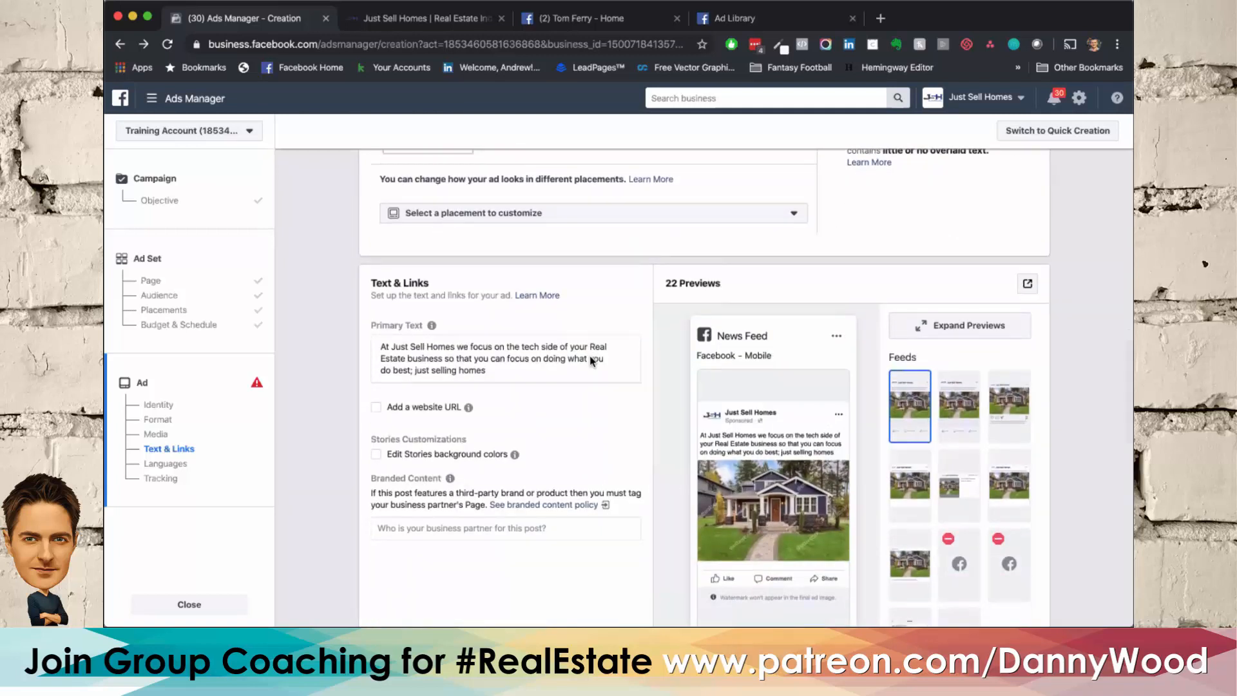
pyautogui.scroll(3, 591, 361)
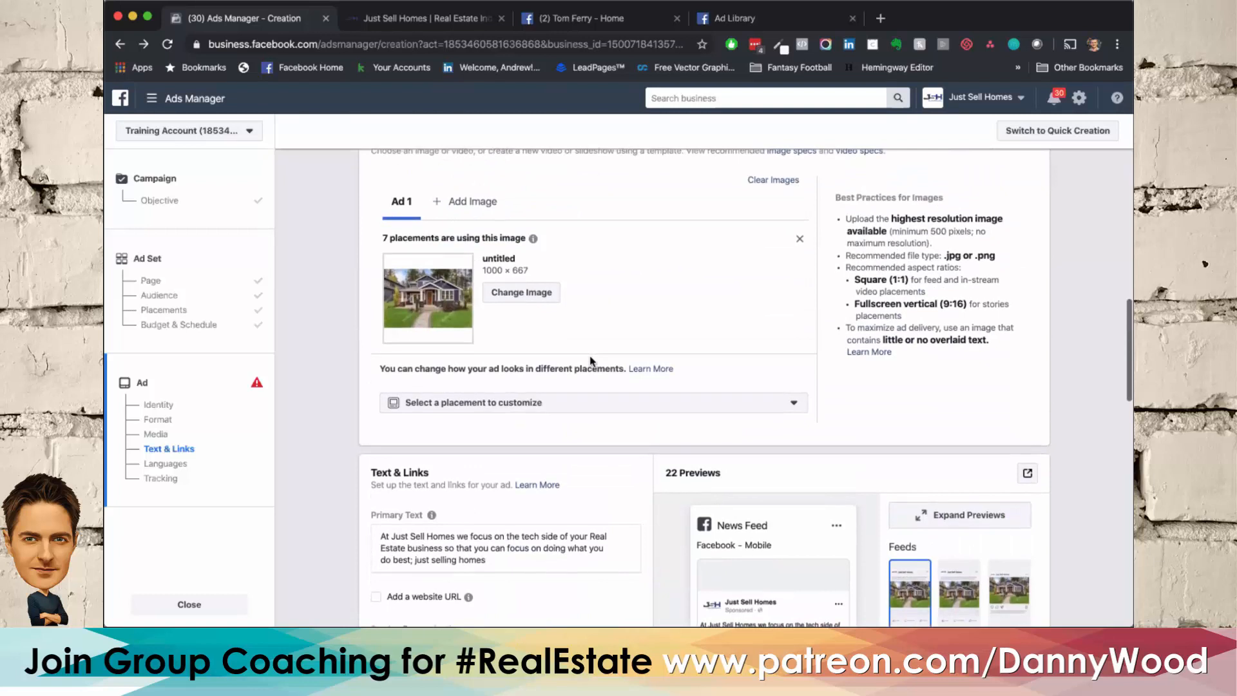
pyautogui.scroll(-3, 591, 361)
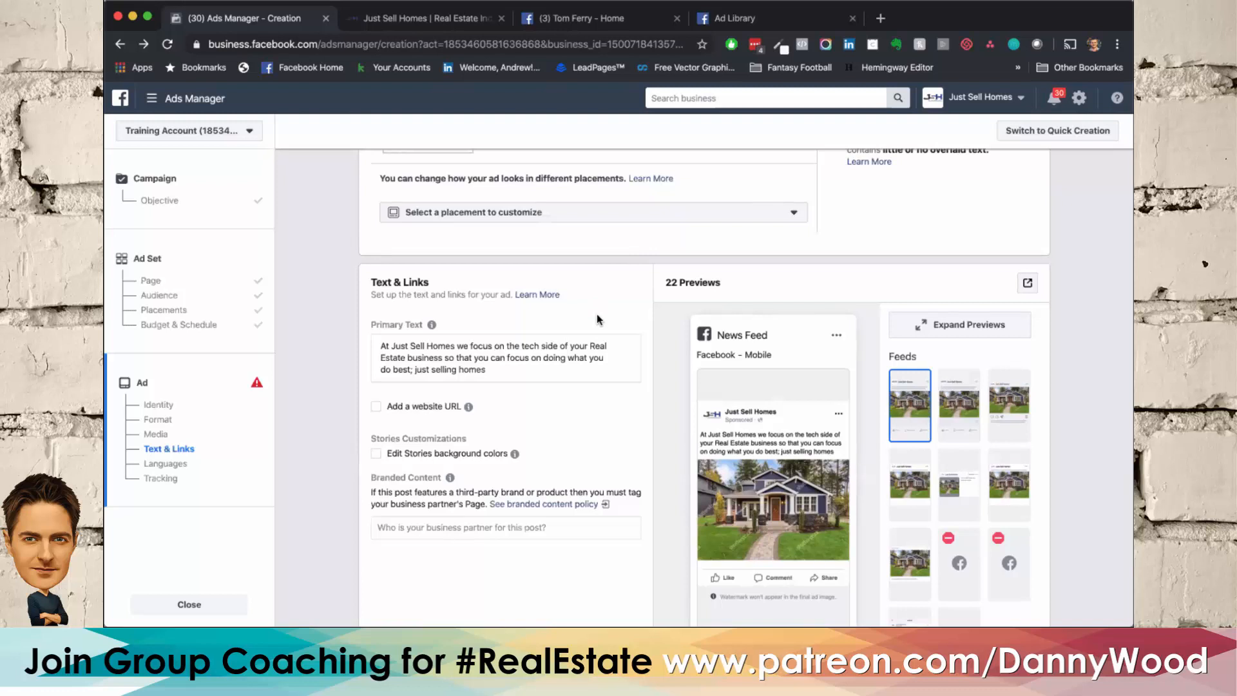
pyautogui.scroll(3, 511, 348)
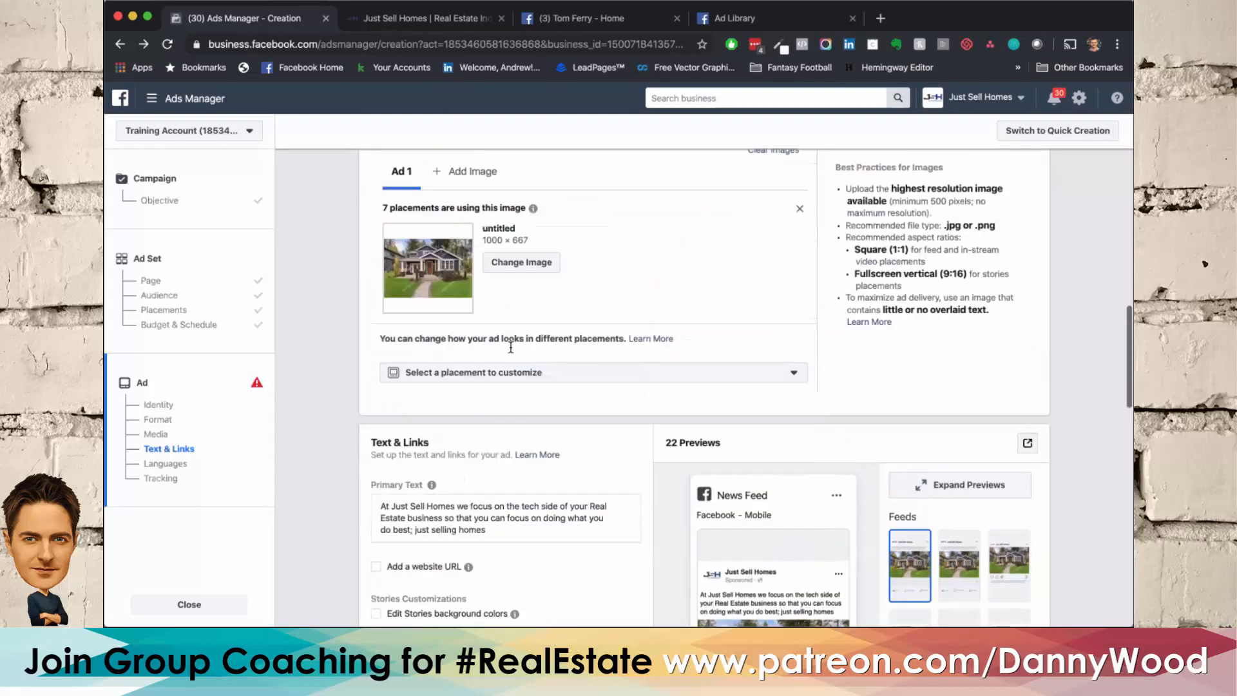
pyautogui.scroll(-5, 510, 346)
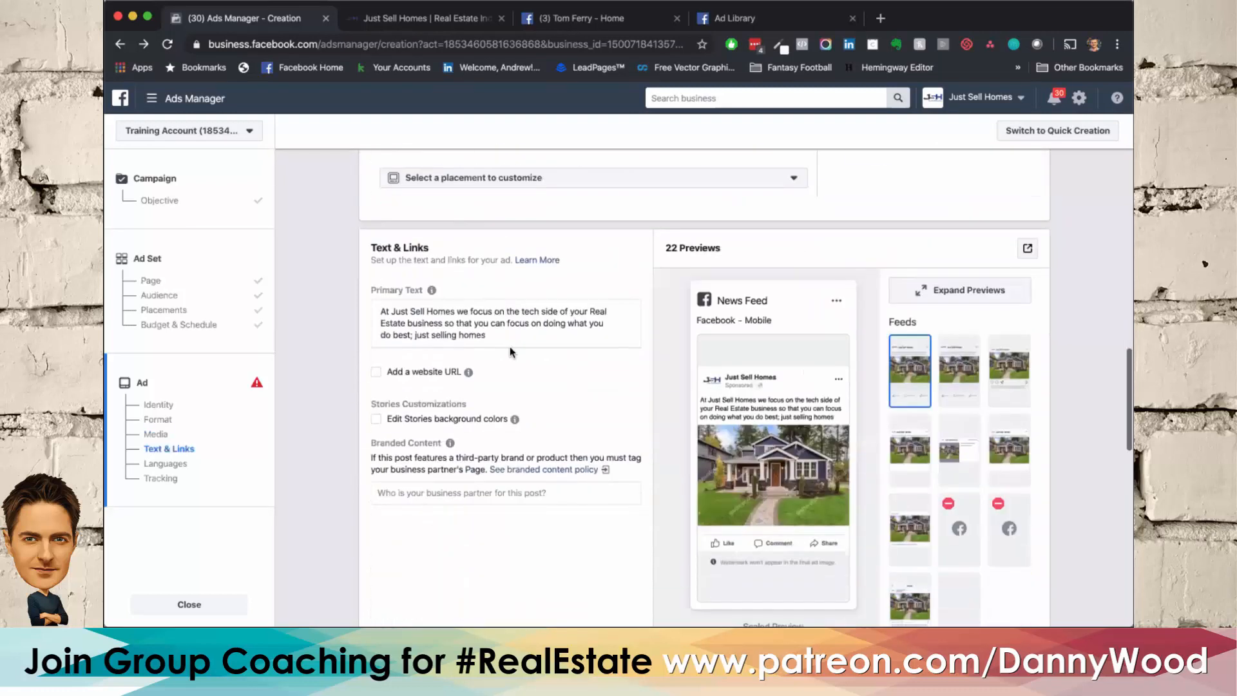
pyautogui.tripleClick(379, 314)
pyautogui.scroll(5, 342, 300)
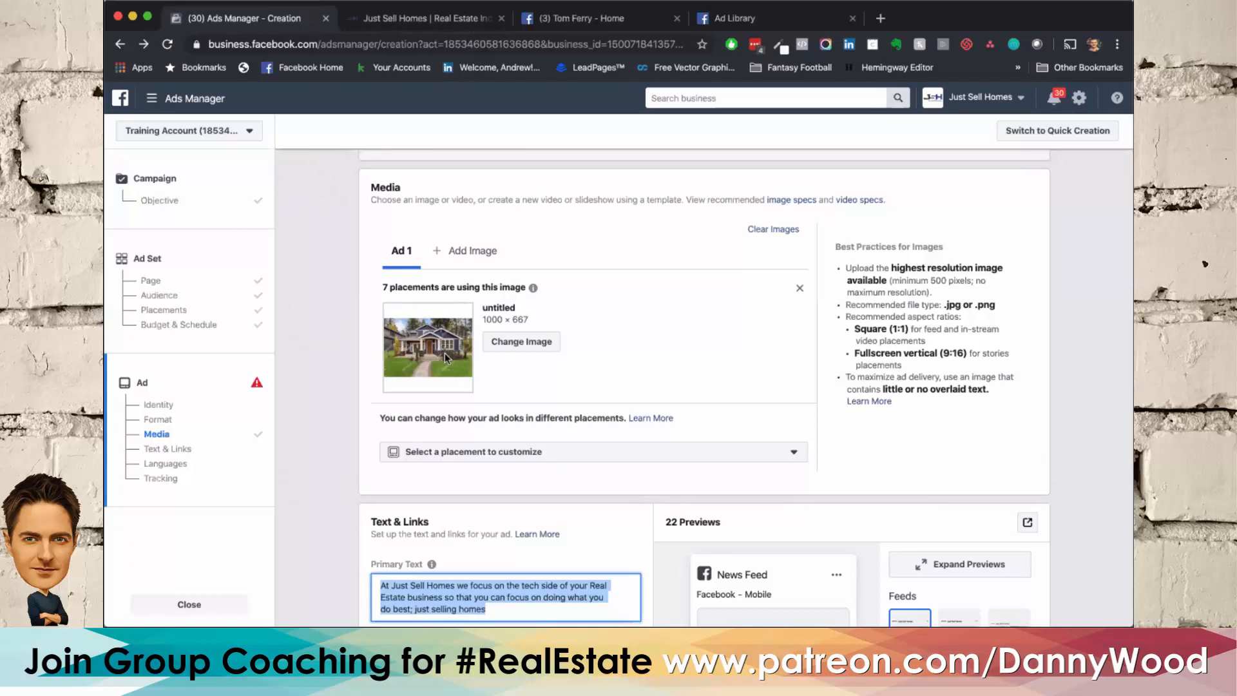
pyautogui.scroll(-5, 445, 354)
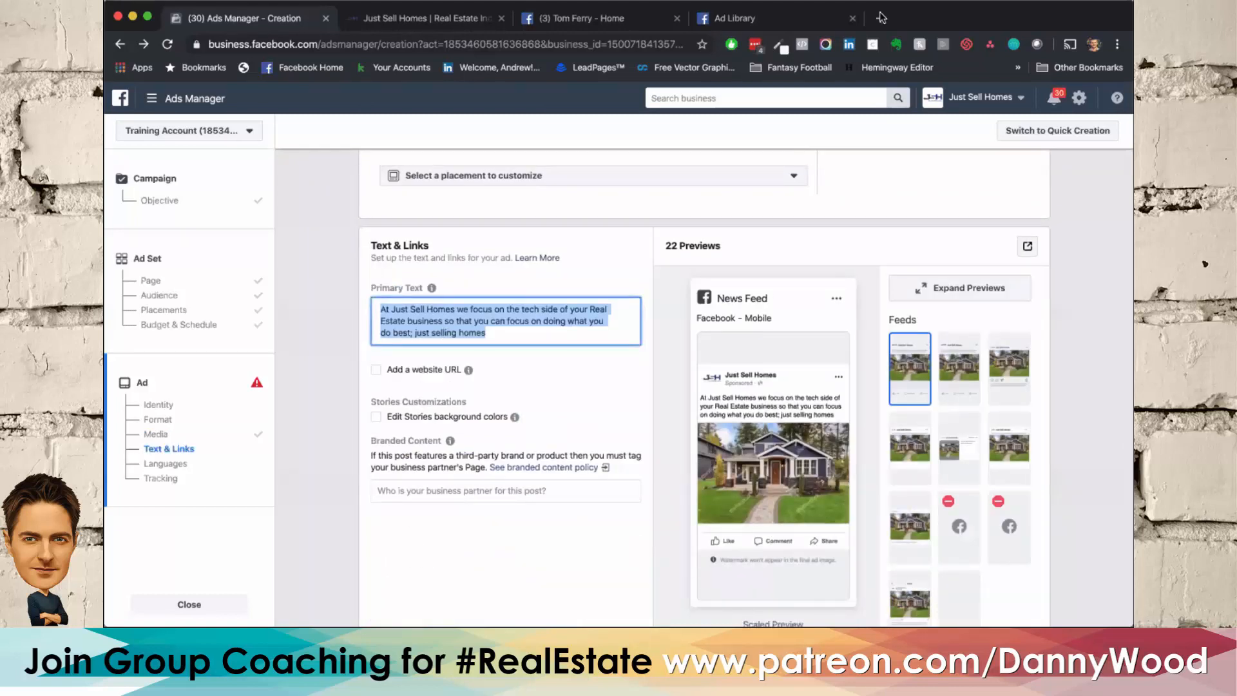
# Step: Search Google in a new tab for "text overlay tool" and open Facebook's Text Overlay Tool
pyautogui.click(881, 18)
pyautogui.write('text ')
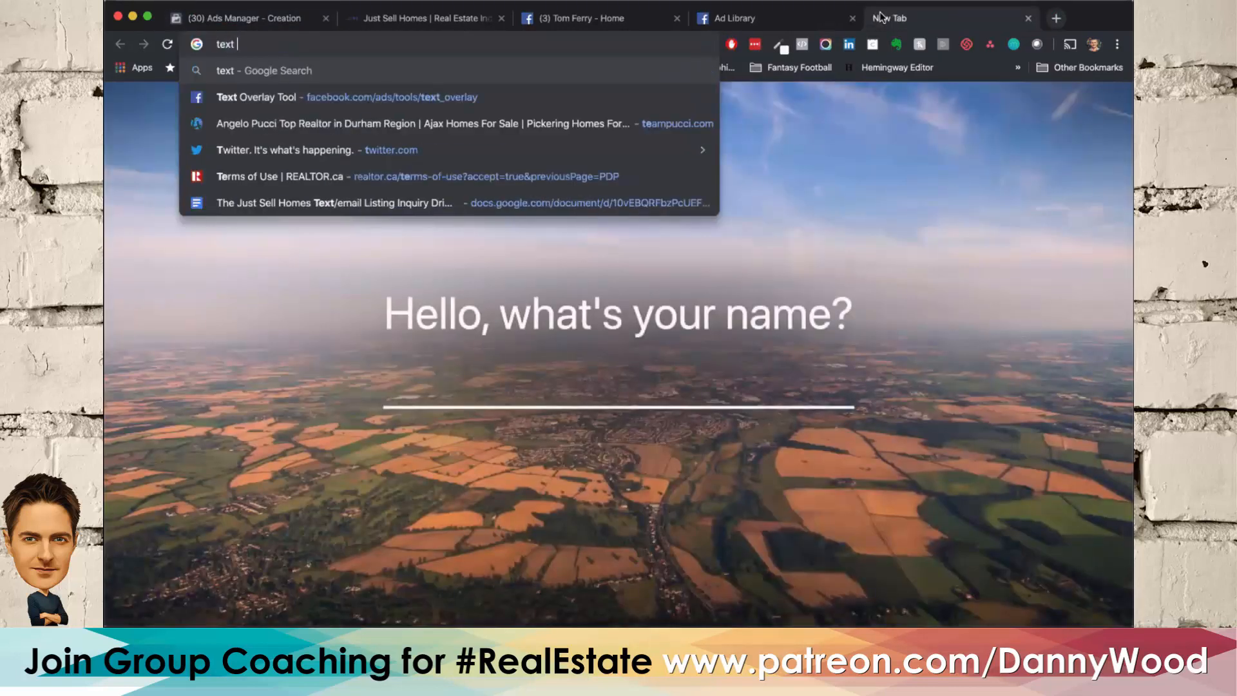
pyautogui.write('overlay tool')
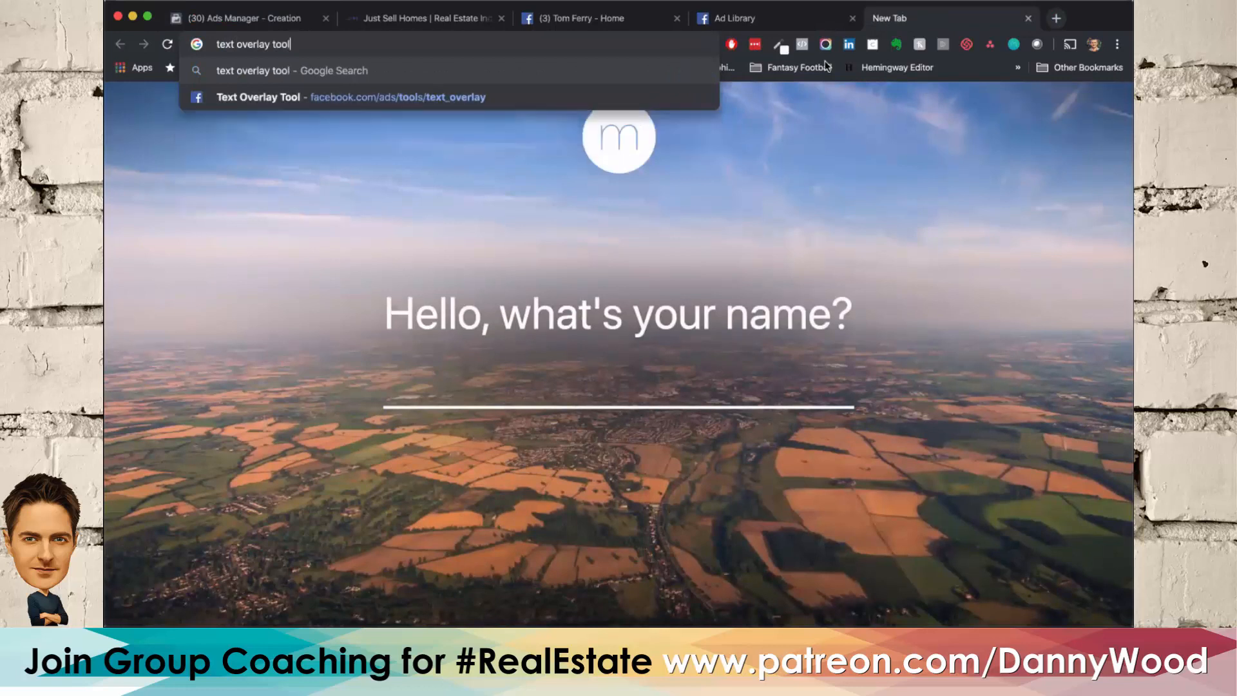
pyautogui.press('Return')
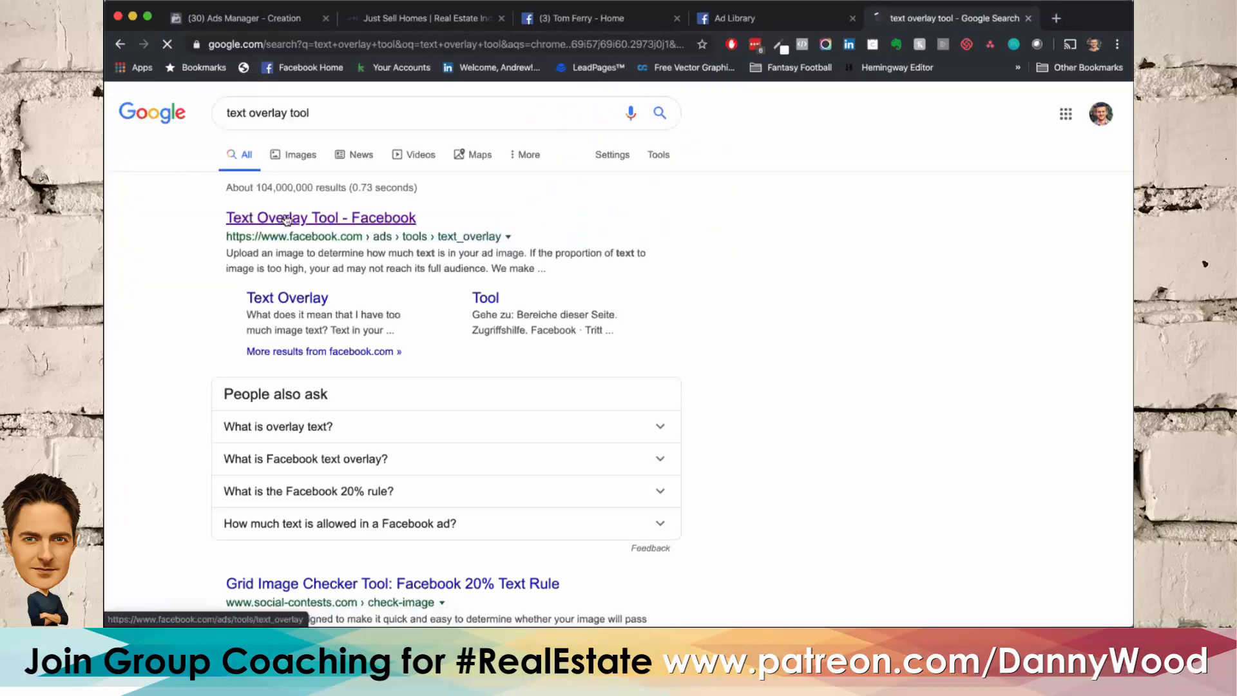
pyautogui.click(286, 217)
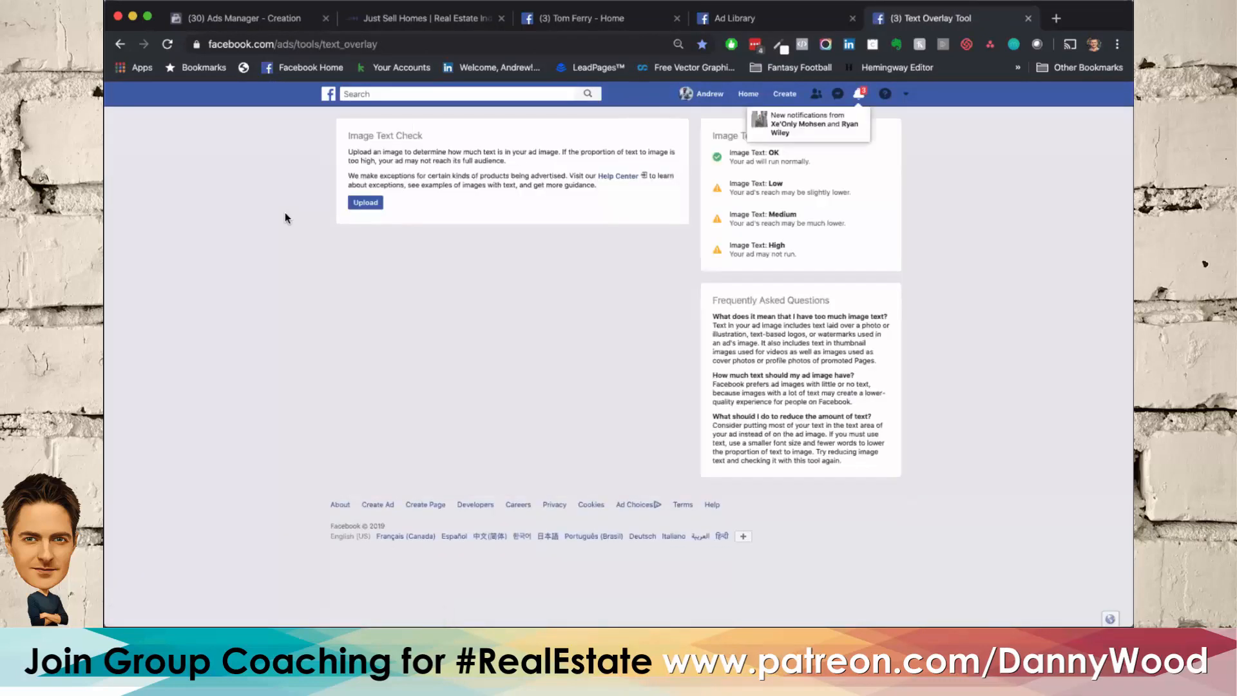
# Step: Upload the puppy photo to the Image Text Check and compare its result with the image text ratings
pyautogui.click(366, 204)
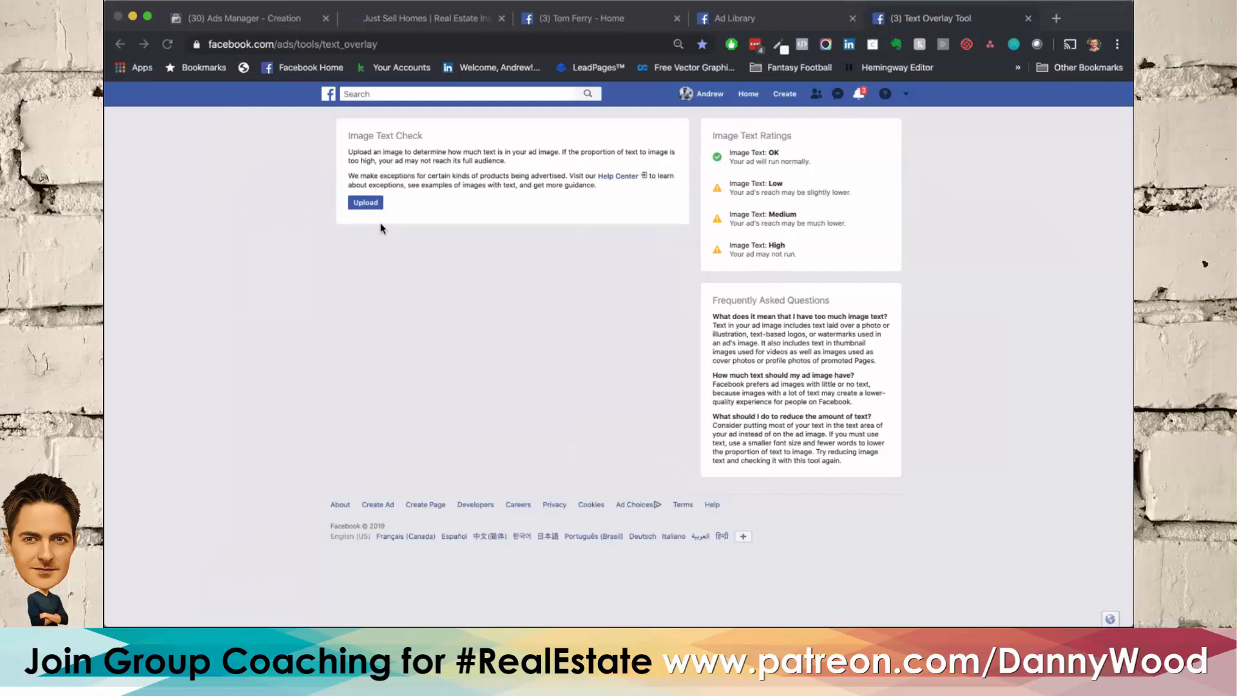
pyautogui.press('Escape')
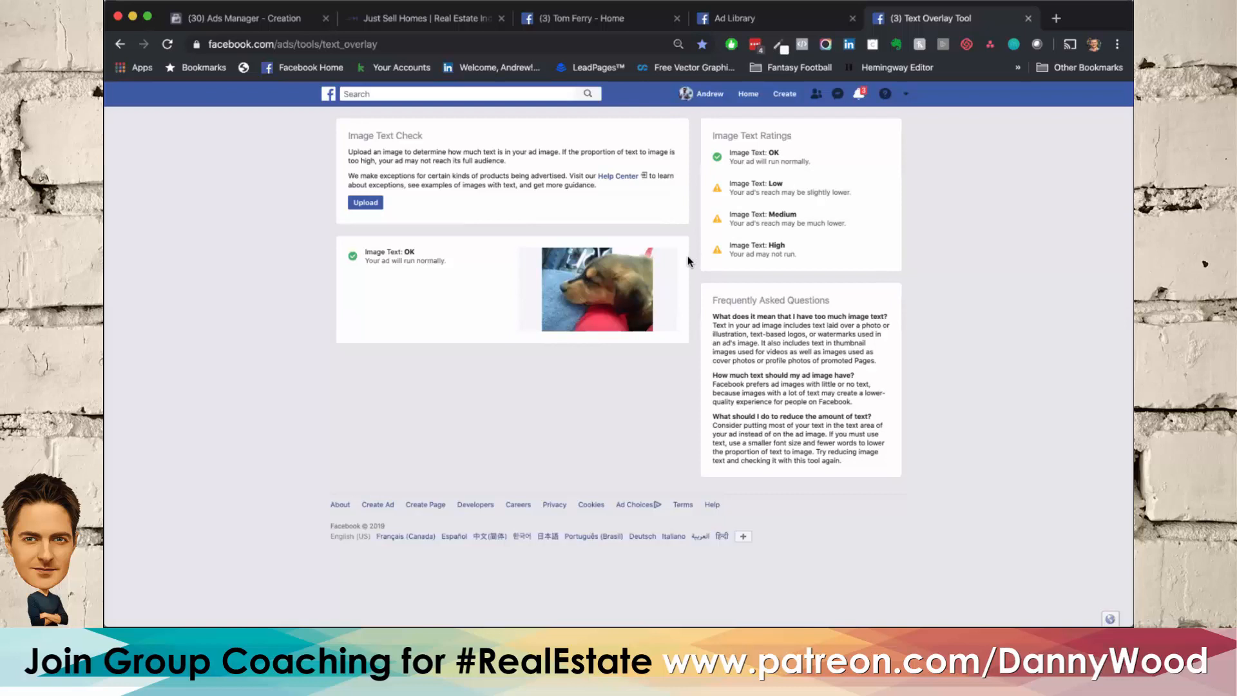
pyautogui.moveTo(691, 118); pyautogui.dragTo(805, 285)
pyautogui.click(849, 271)
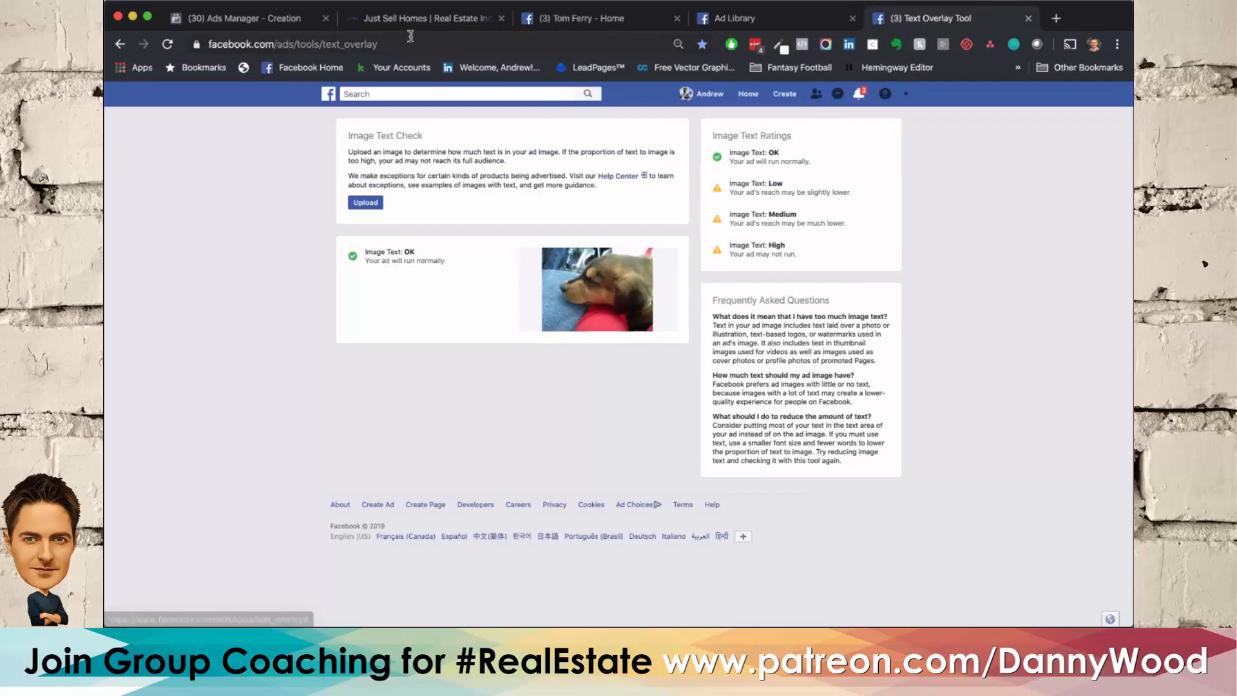
pyautogui.click(215, 19)
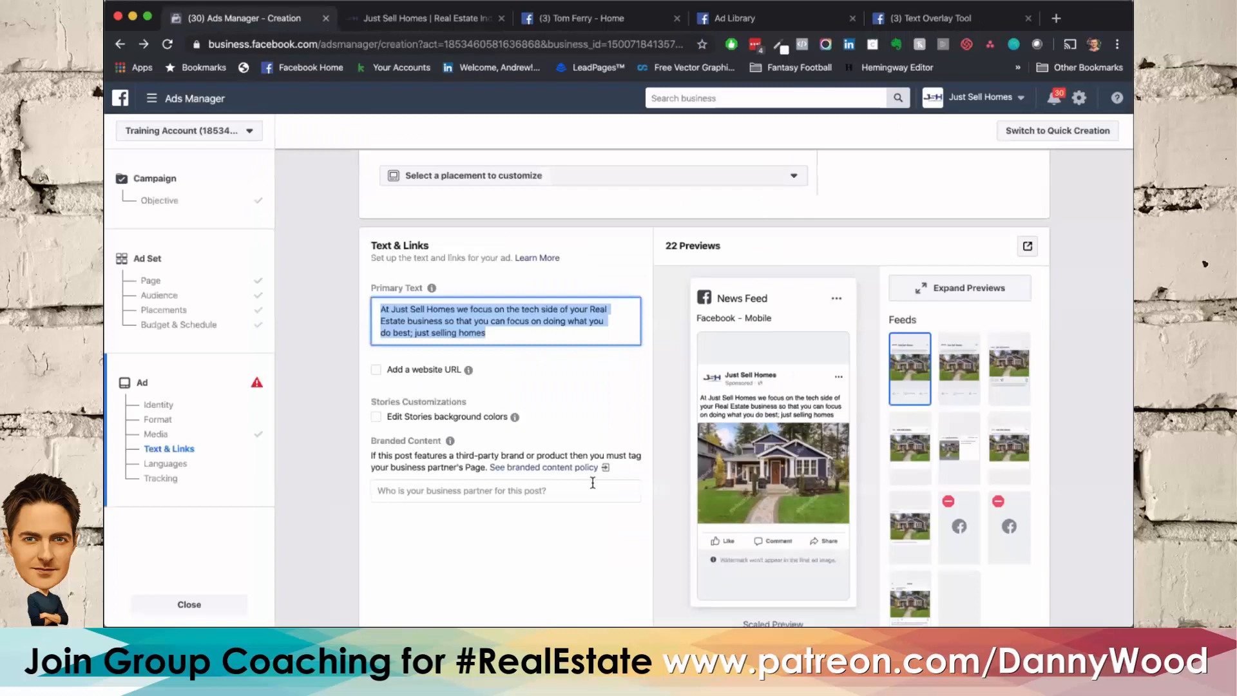
pyautogui.moveTo(747, 436)
pyautogui.click(377, 374)
pyautogui.scroll(-3, 342, 417)
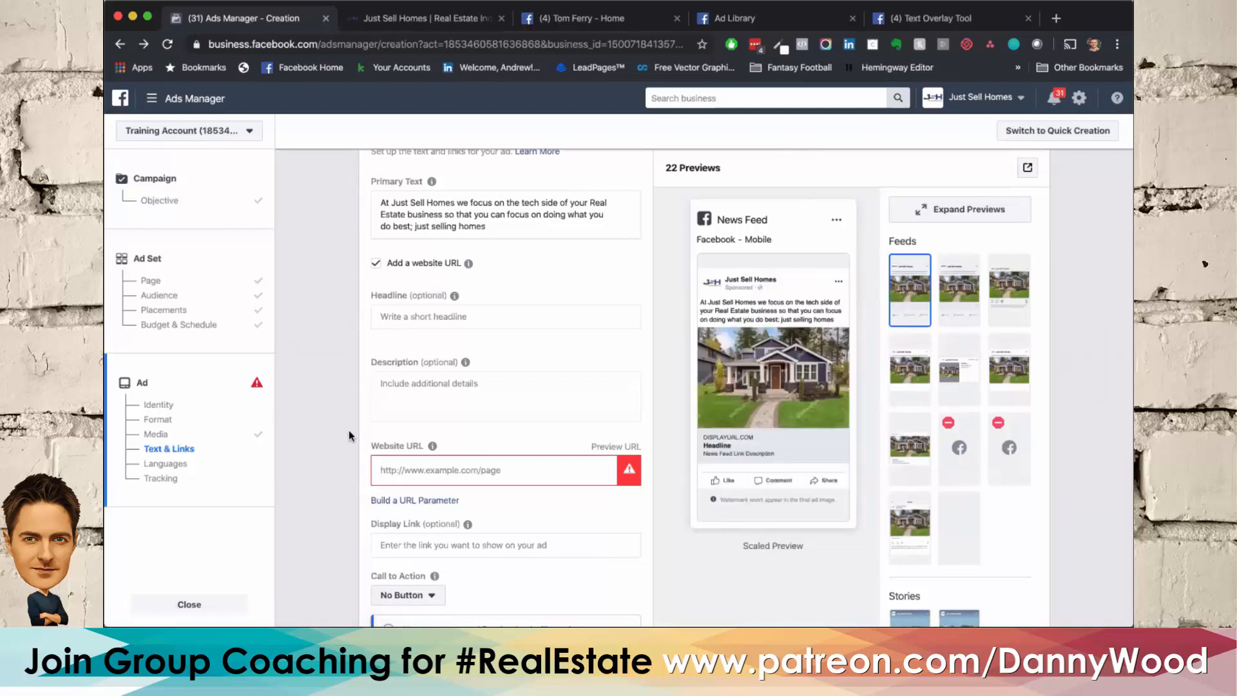
pyautogui.click(408, 470)
pyautogui.write('www')
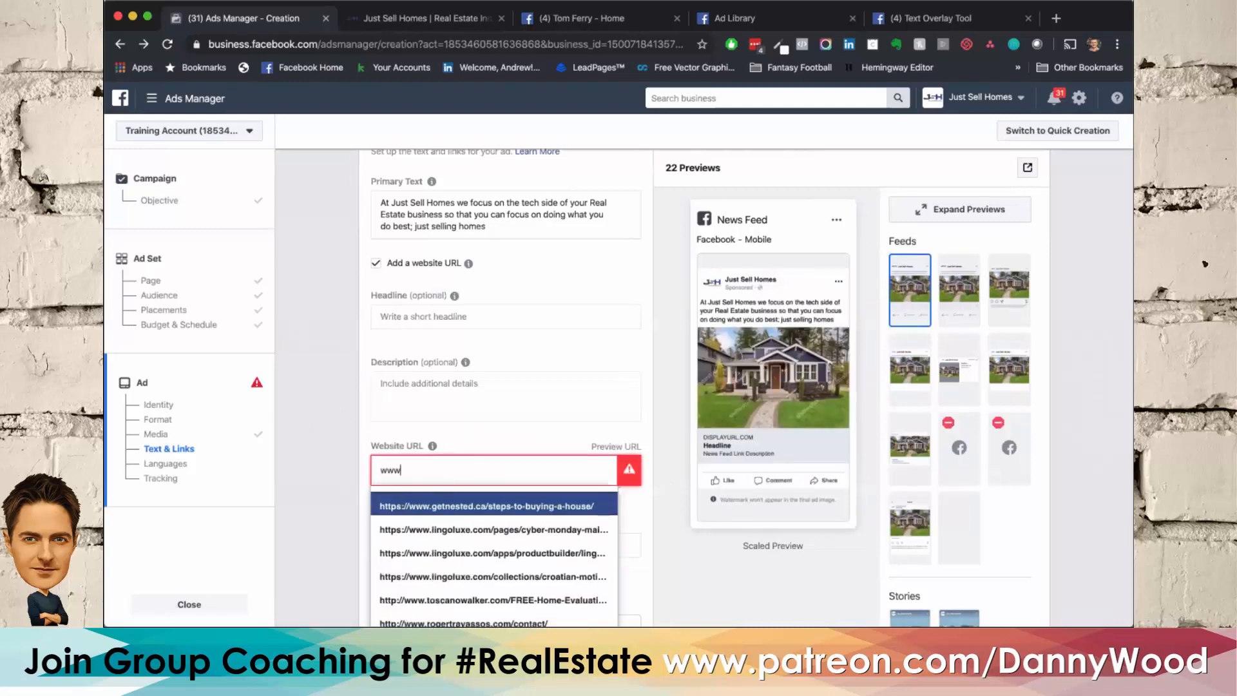
pyautogui.write('.justsellhomes')
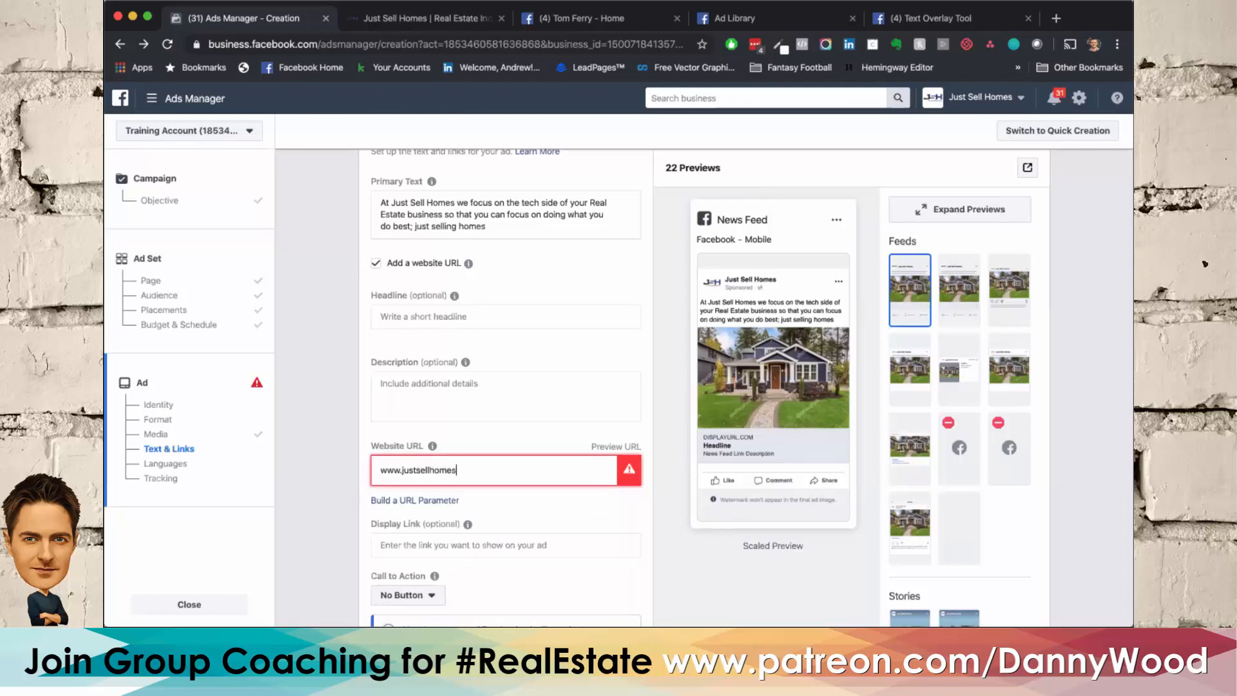
pyautogui.write('.com/listings/123-main-street')
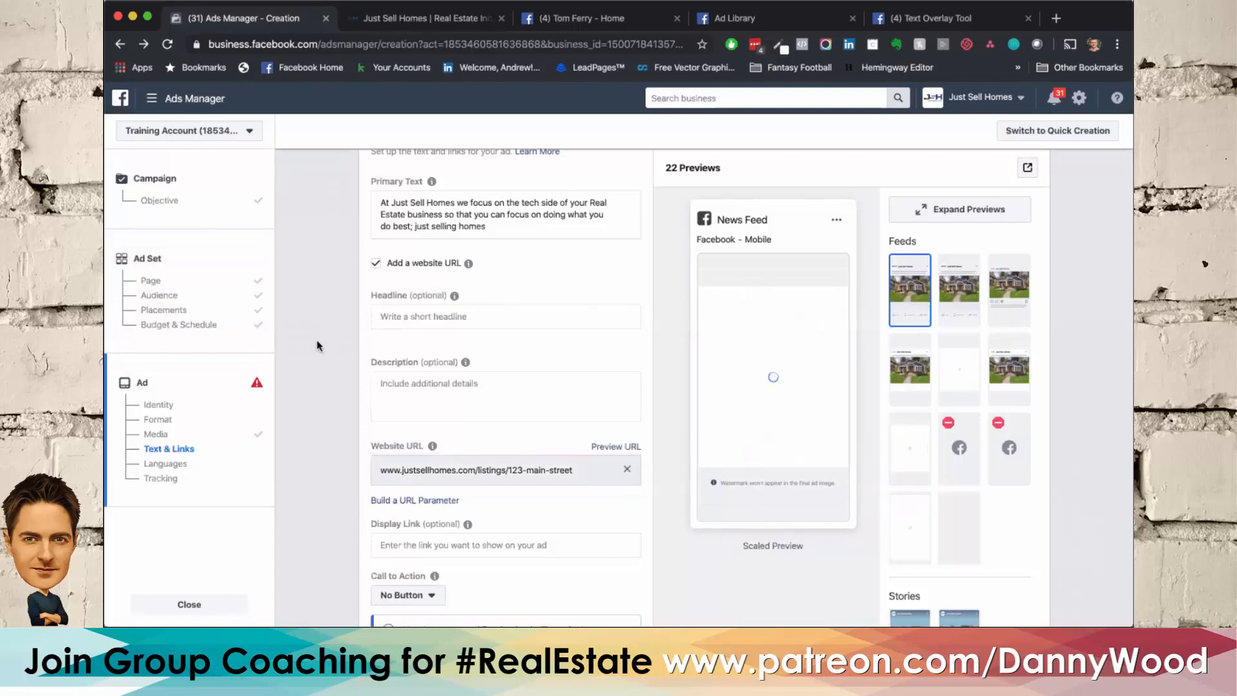
# Step: Set the ad's headline to "[OPEN HOUSE] 123 Main Street | Sunday 2:00-4:00pm"
pyautogui.scroll(1, 316, 339)
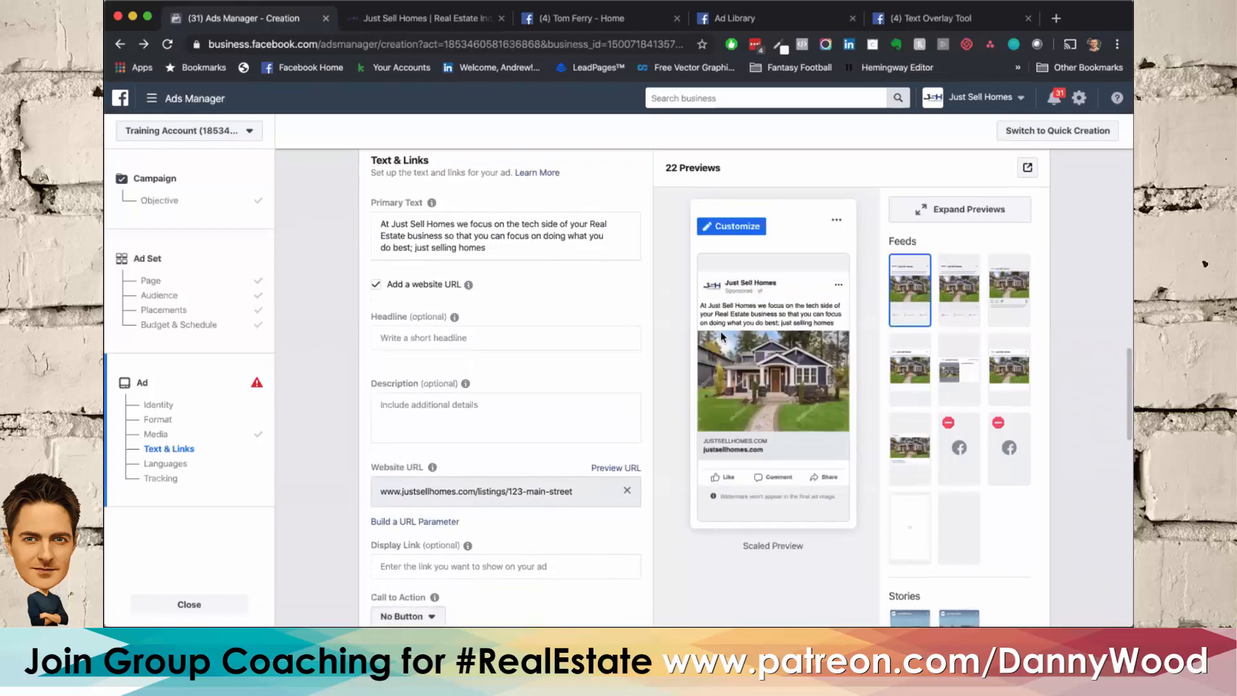
pyautogui.click(403, 339)
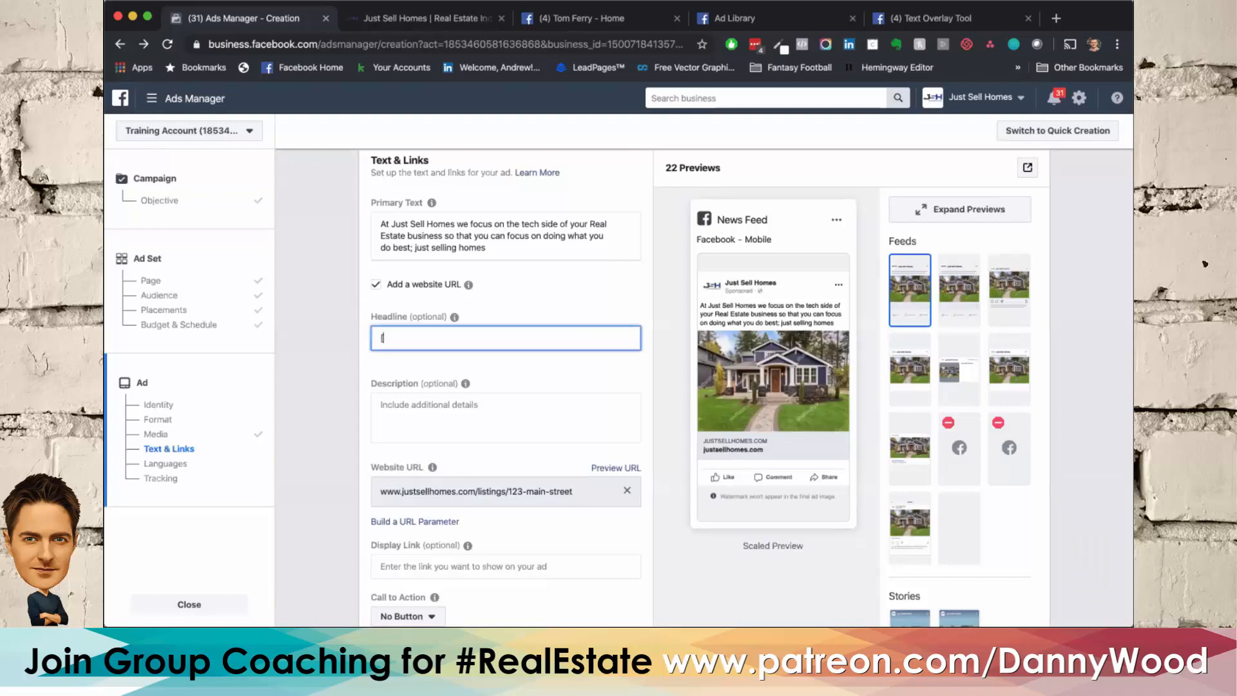
pyautogui.write('[OPEN HOU')
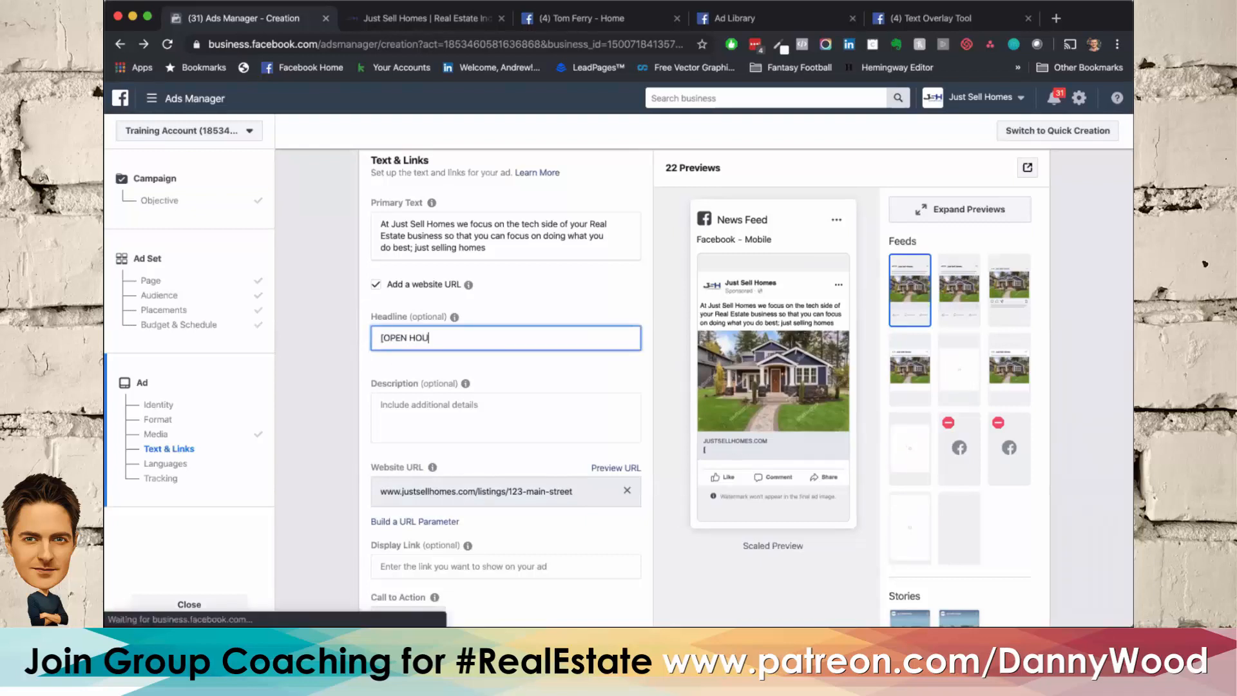
pyautogui.write('SE] 123 Ma')
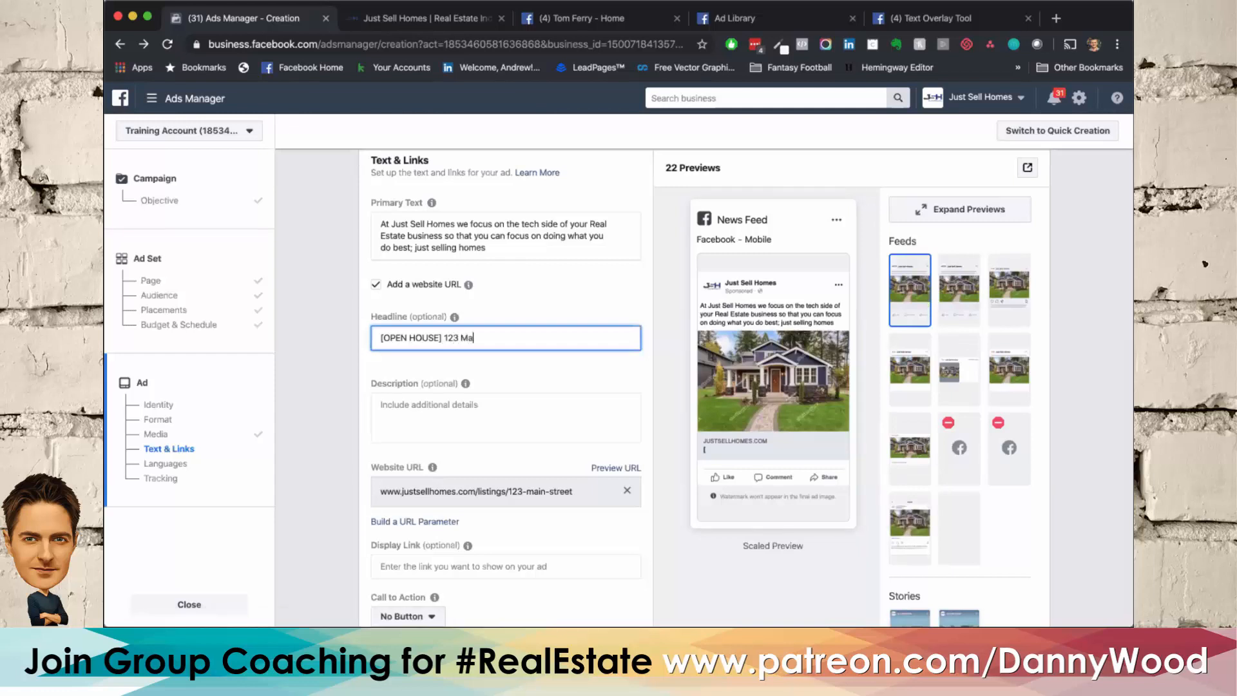
pyautogui.write('in Street | Sunday')
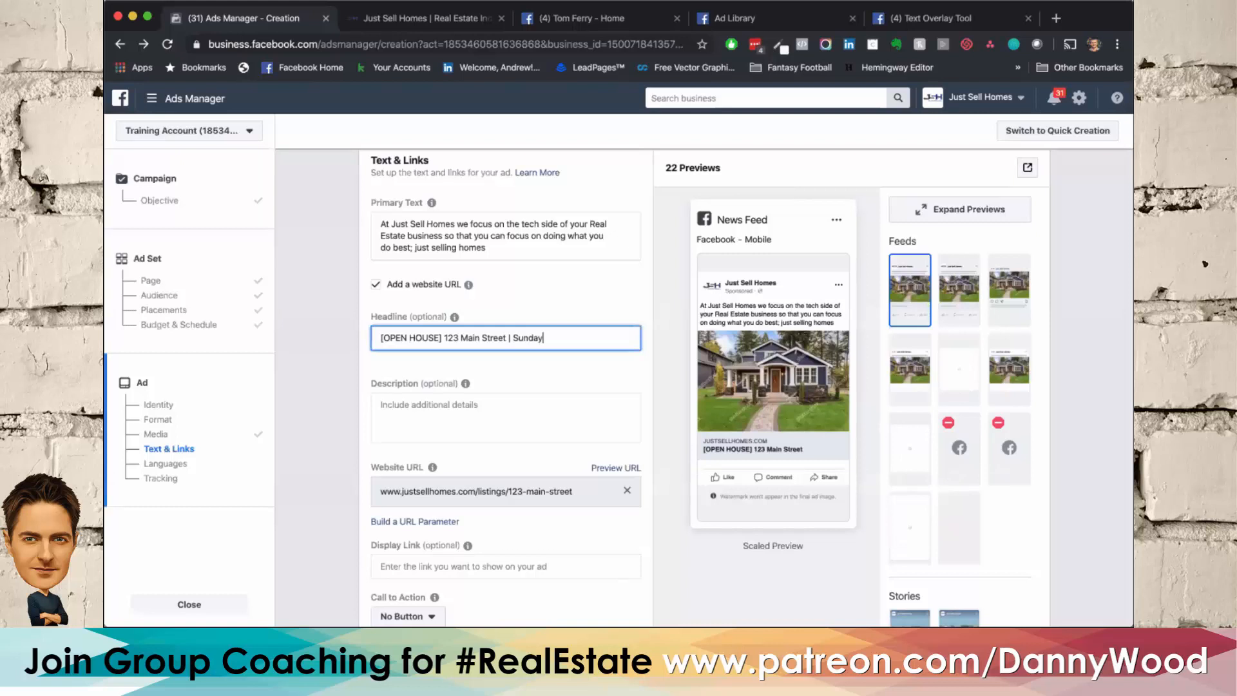
pyautogui.write(' 2:00-4:00pm')
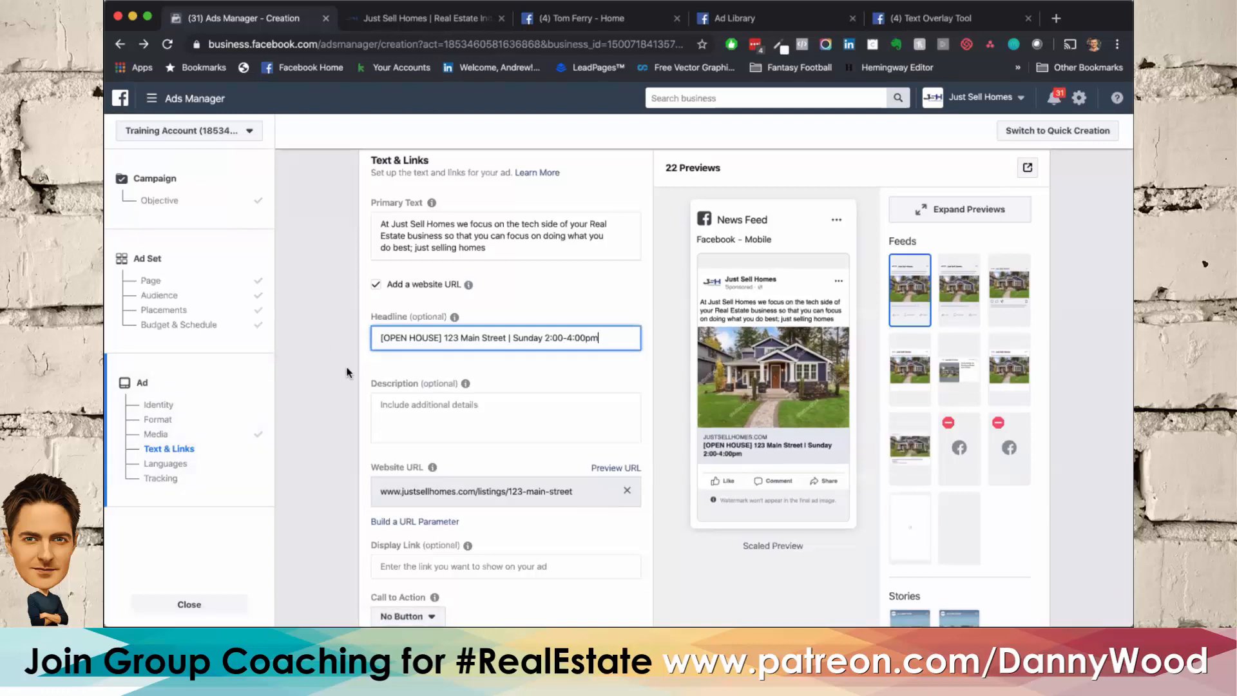
# Step: Replace the ad's primary text with the opening line "Did you hear what your neighbours did last week?" followed by a blank line
pyautogui.tripleClick(501, 245)
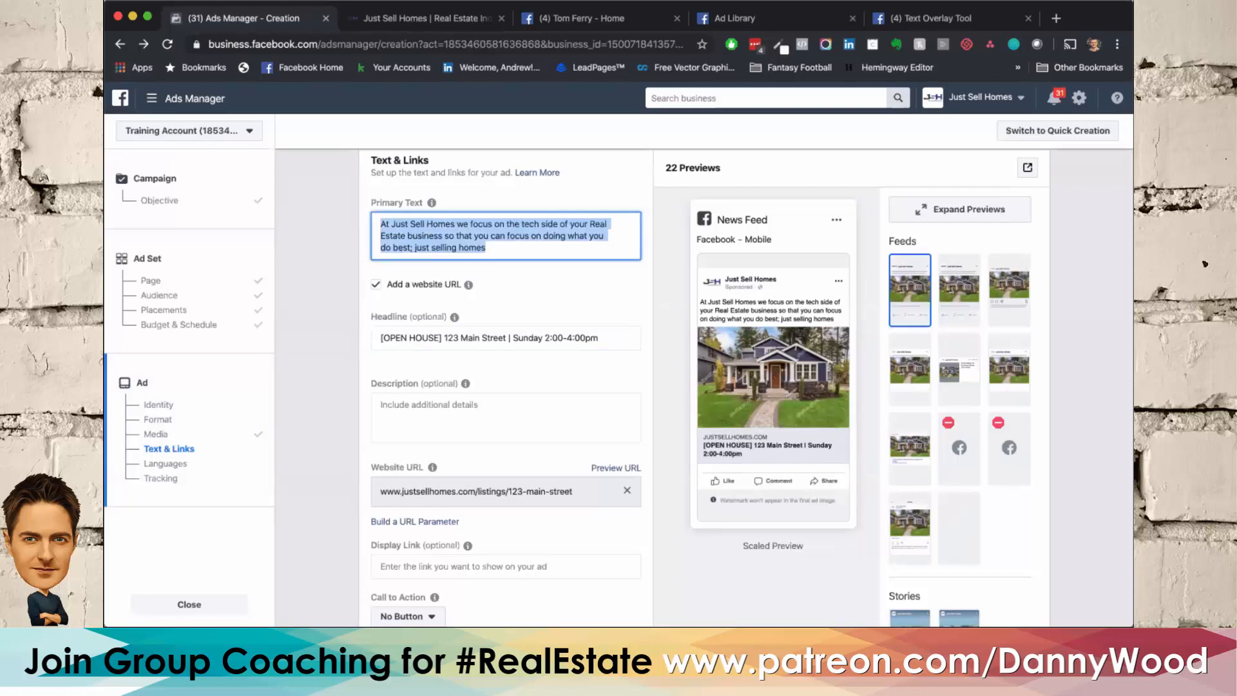
pyautogui.write('Did you ehar')
pyautogui.press('BackSpace')
pyautogui.press('BackSpace')
pyautogui.press('BackSpace')
pyautogui.press('BackSpace')
pyautogui.write('hear what your neigh')
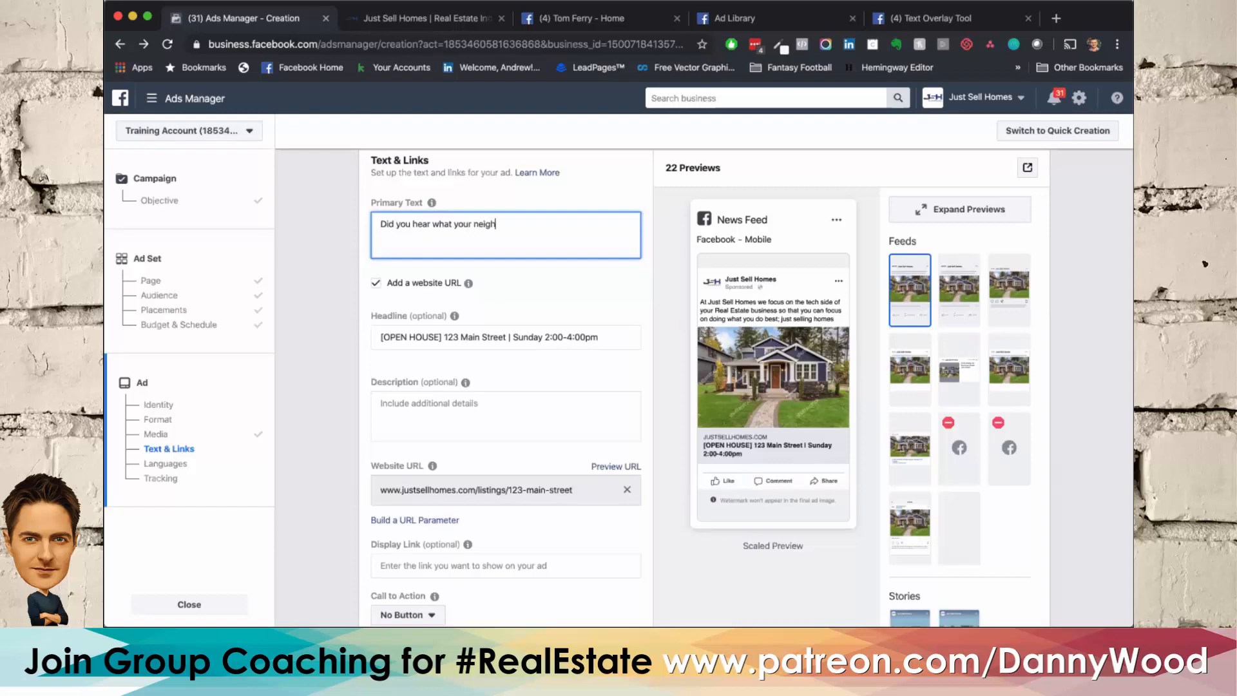
pyautogui.write('bours did last week?')
pyautogui.press('Return')
pyautogui.press('Return')
# Step: Add the second paragraph "They decided to sell their home!" to the primary text, followed by a blank line
pyautogui.write('They')
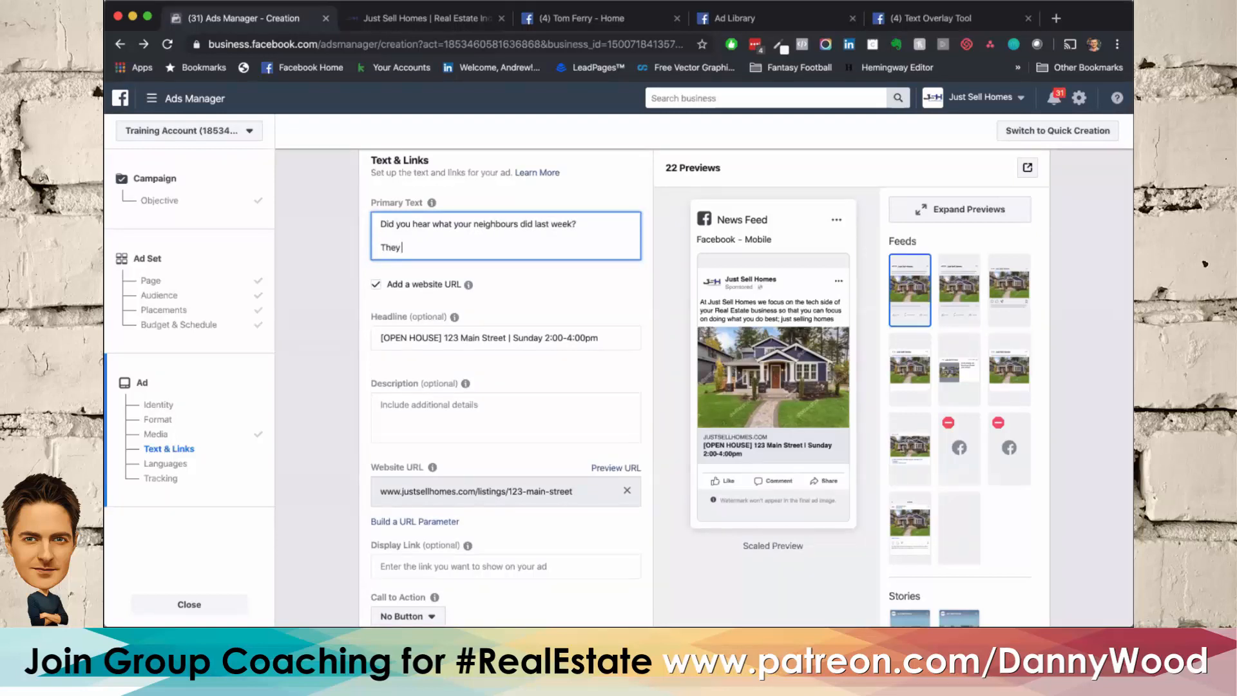
pyautogui.write(' decided t')
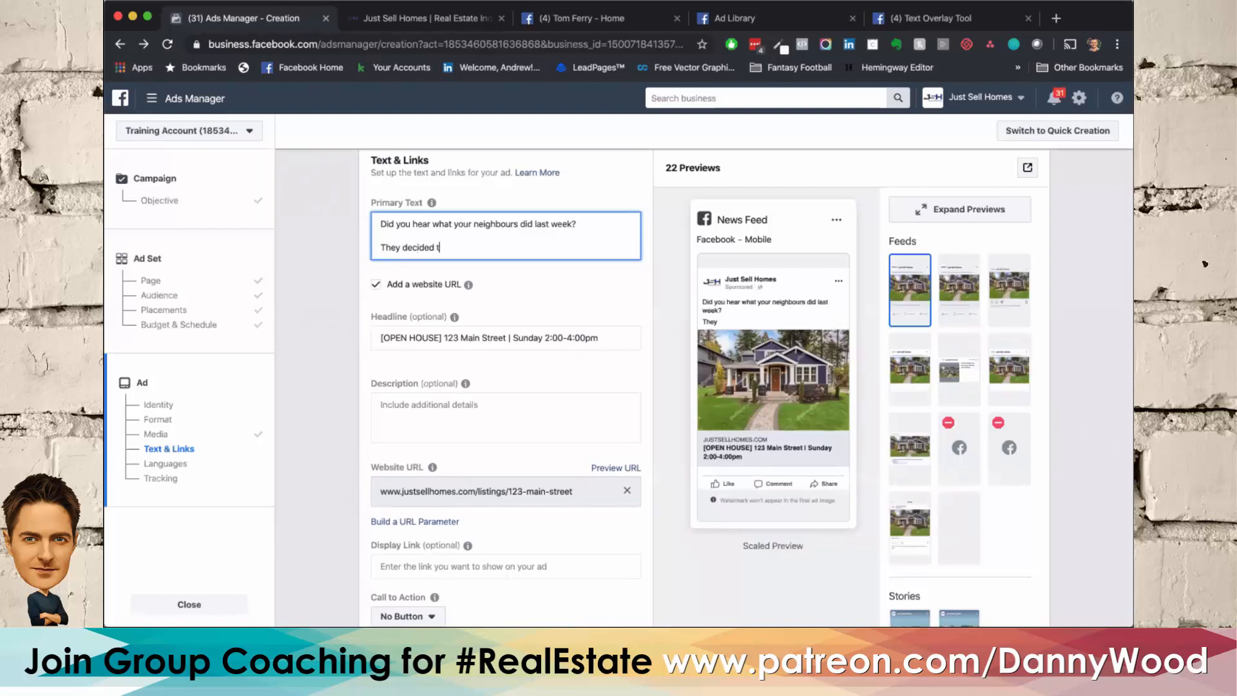
pyautogui.write('o sell their home!')
pyautogui.press('Return')
pyautogui.press('Return')
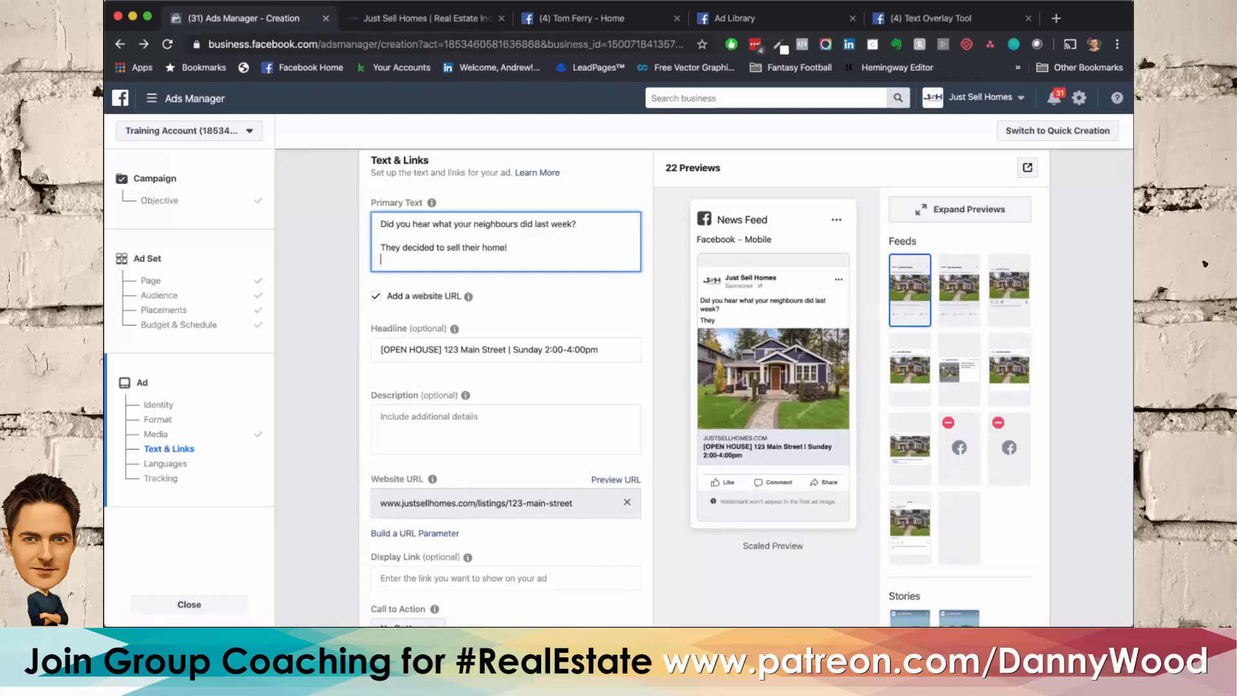
# Step: Add the closing paragraph "Come check it out this Sunday at 2:00pm. Tacos for all!" to the primary text
pyautogui.write('Come check it out th')
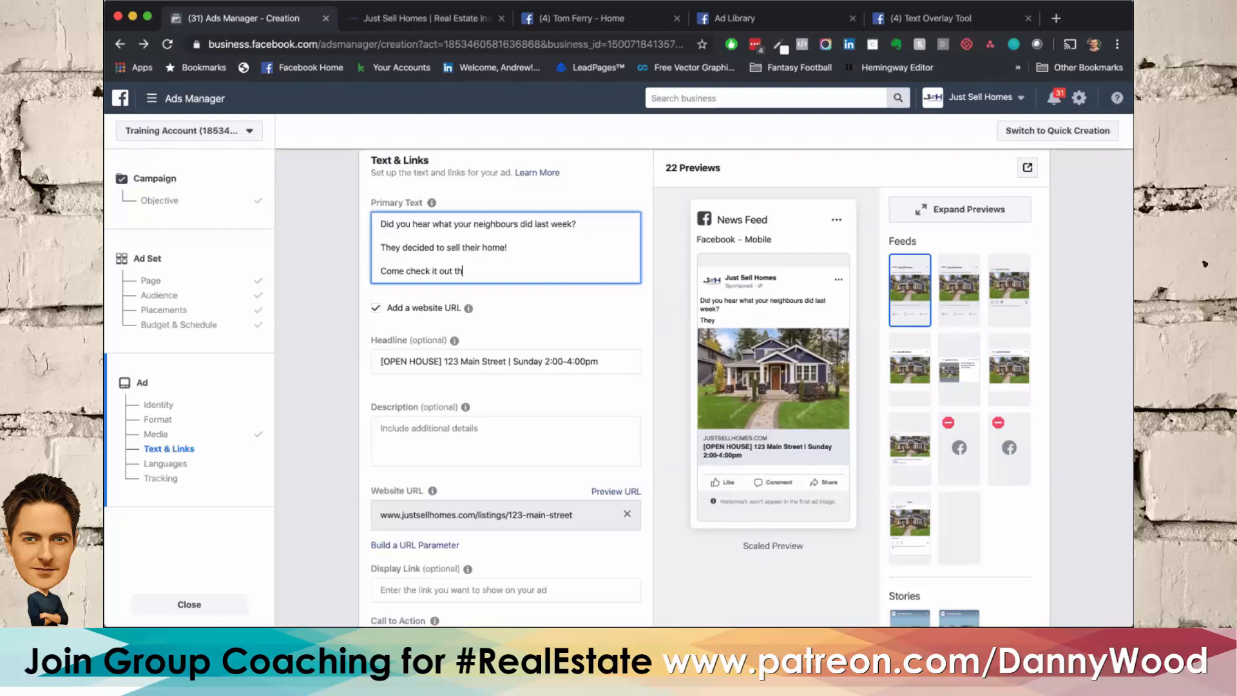
pyautogui.write('is Sunday at 2:00pm. Tacos for all!')
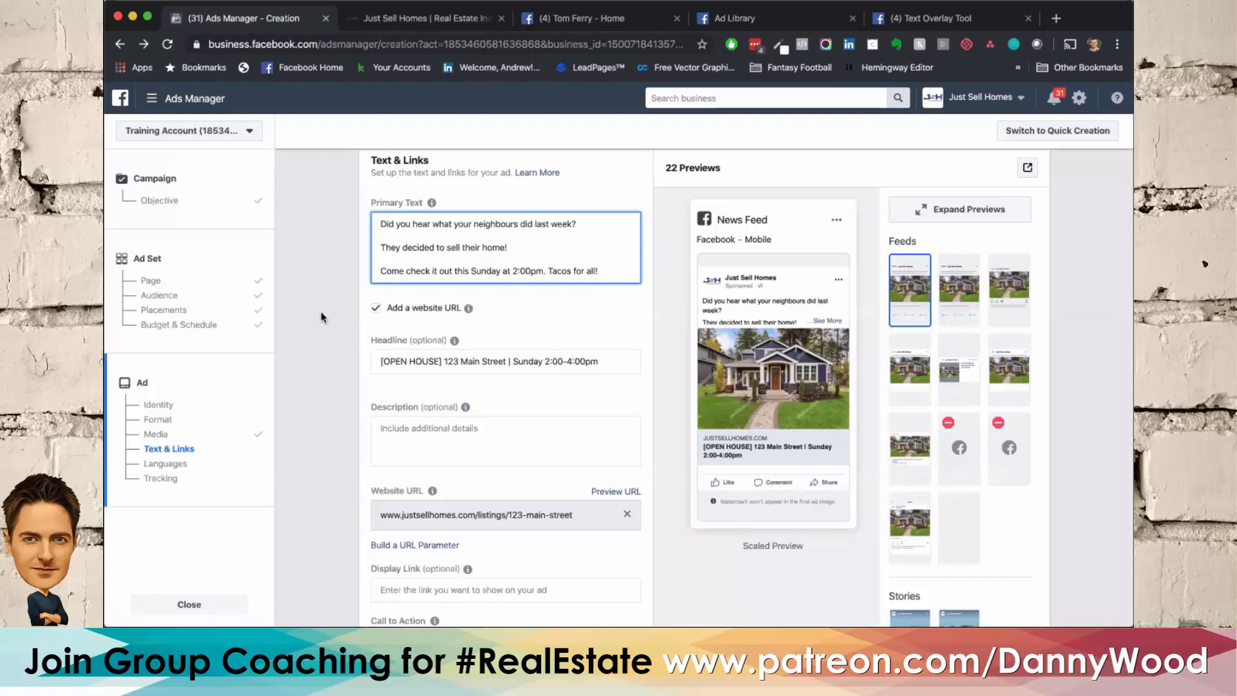
# Step: Enter "Come see us before its sold..." as the ad's description
pyautogui.scroll(-2, 321, 317)
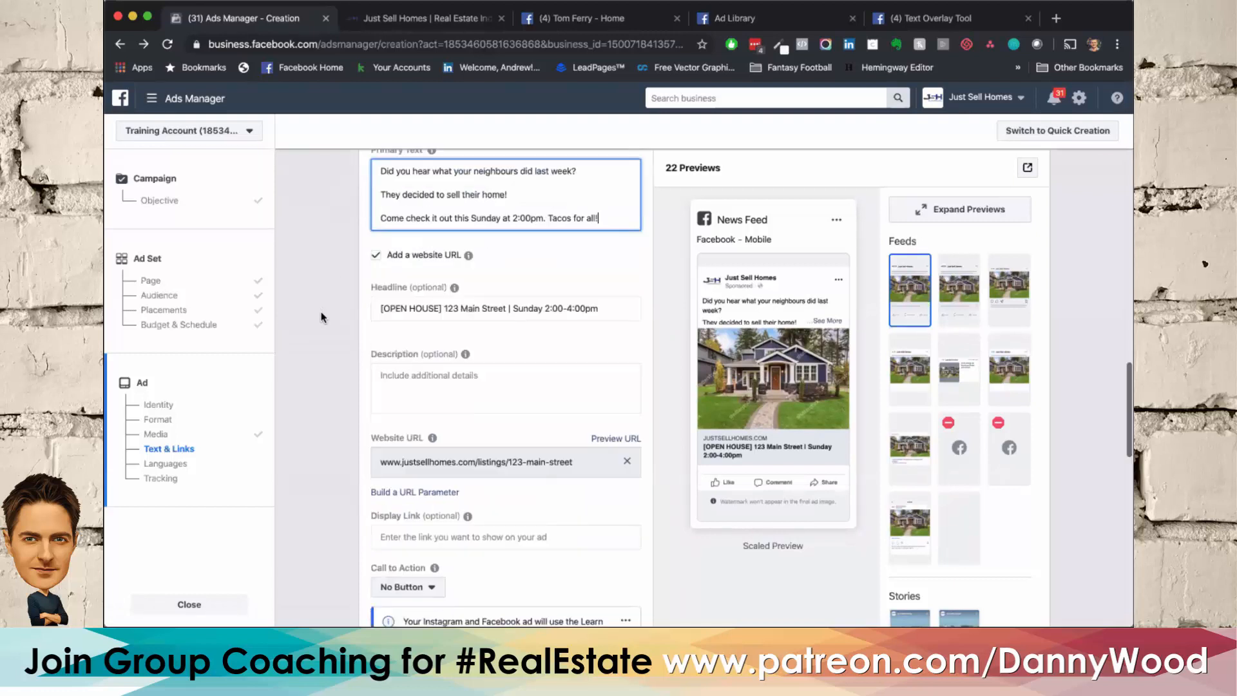
pyautogui.scroll(2, 335, 322)
pyautogui.click(448, 421)
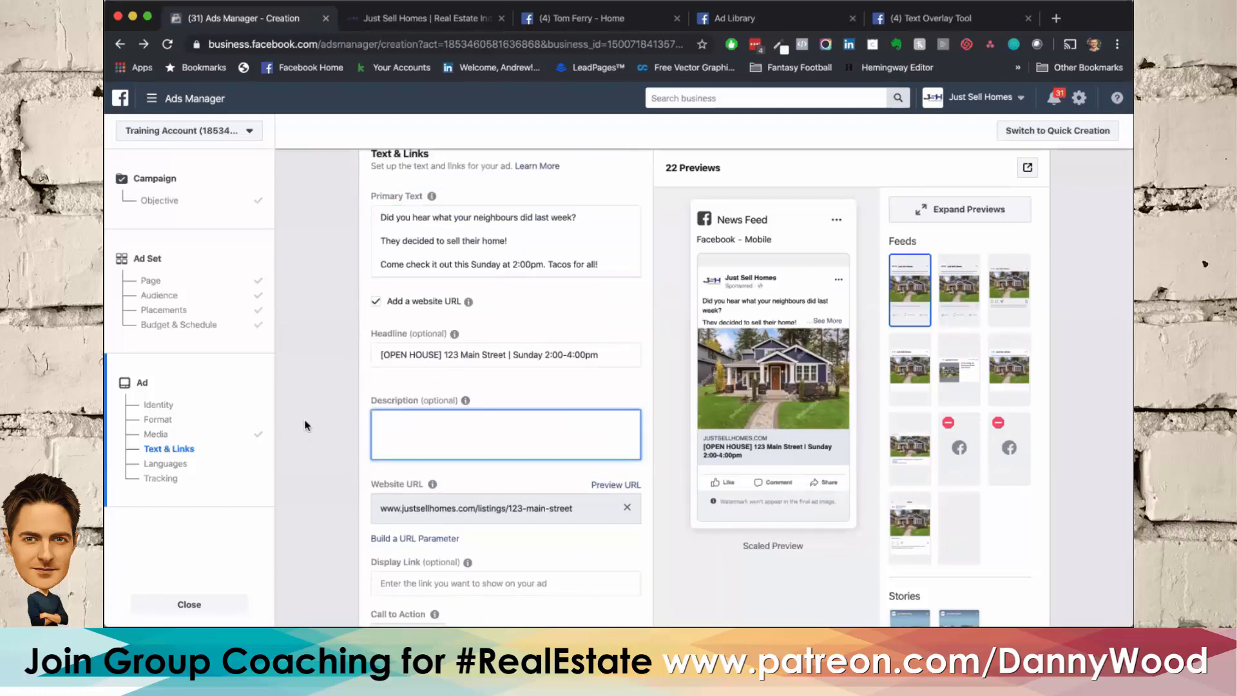
pyautogui.write('Come see us before its sold')
pyautogui.click(310, 359)
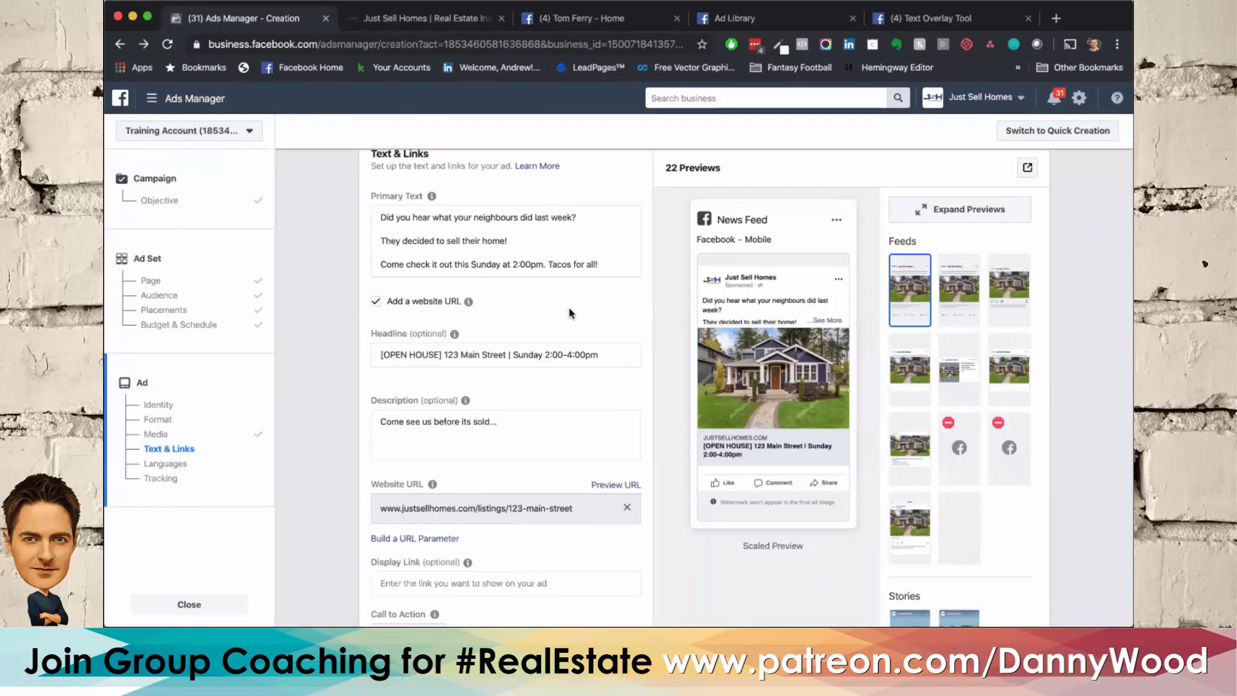
# Step: Append "REGULATORY INFO" at the end of the primary text, separated from the tacos line by several blank lines
pyautogui.click(615, 267)
pyautogui.press('Return')
pyautogui.press('Return')
pyautogui.press('Return')
pyautogui.press('Return')
pyautogui.press('Return')
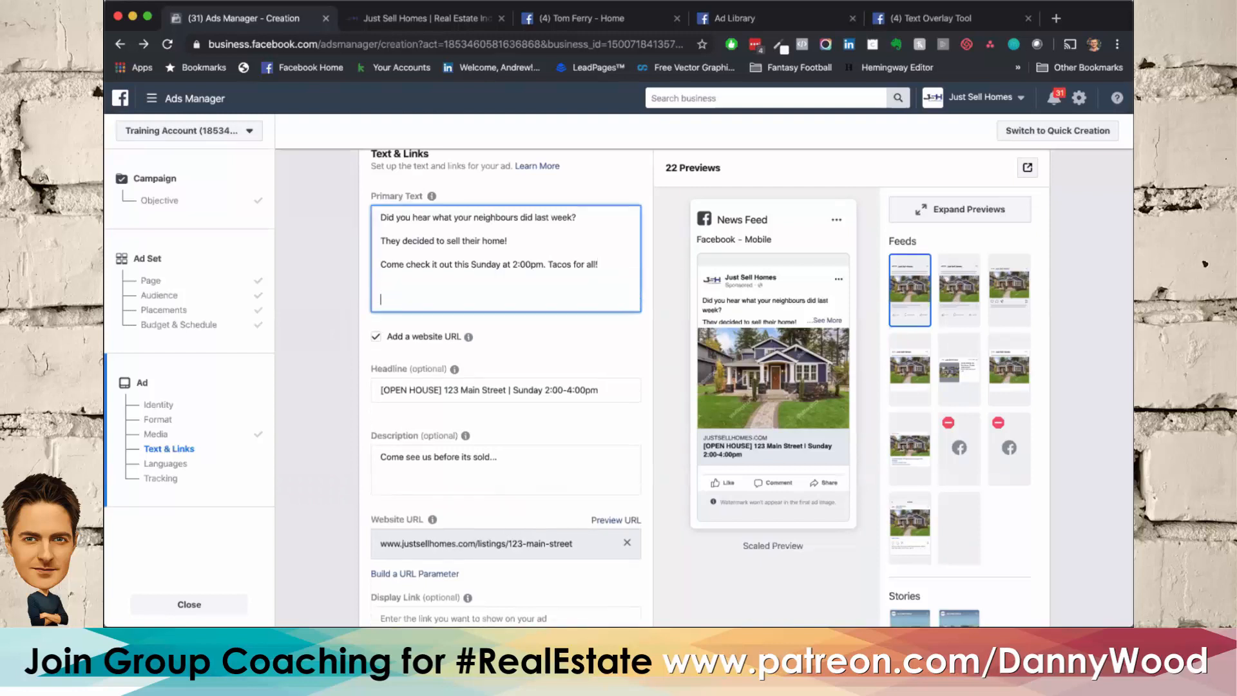
pyautogui.write('REGULATORY INFO')
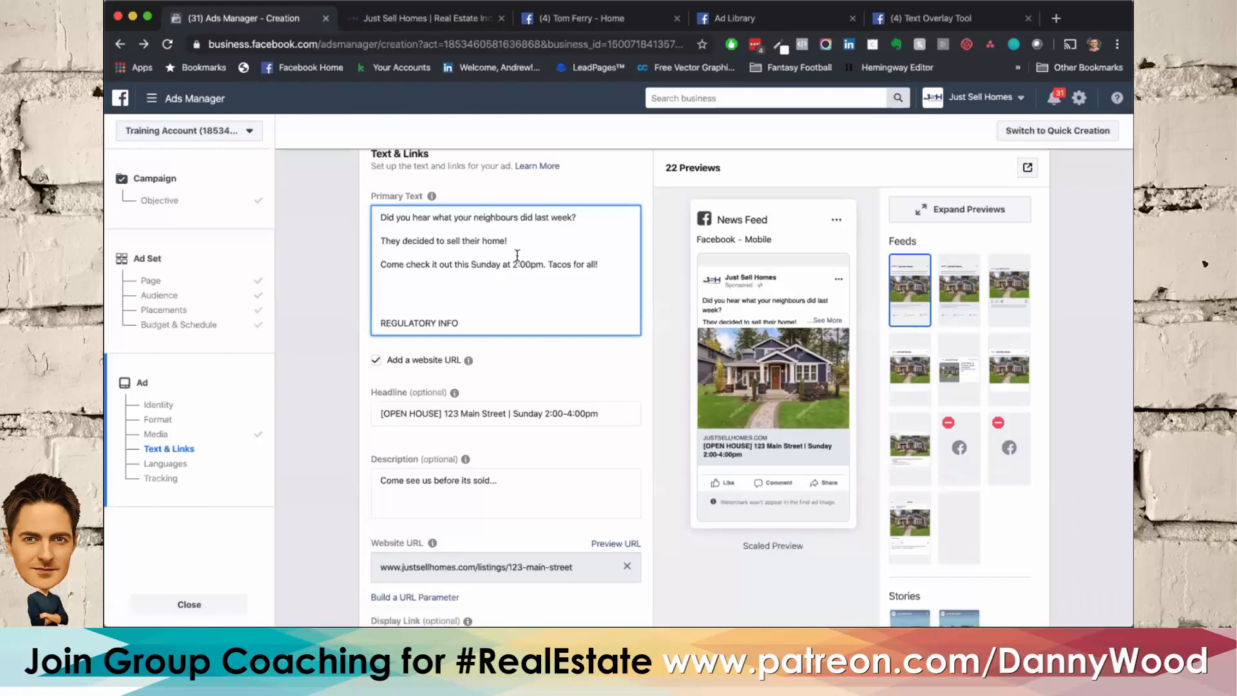
pyautogui.click(318, 322)
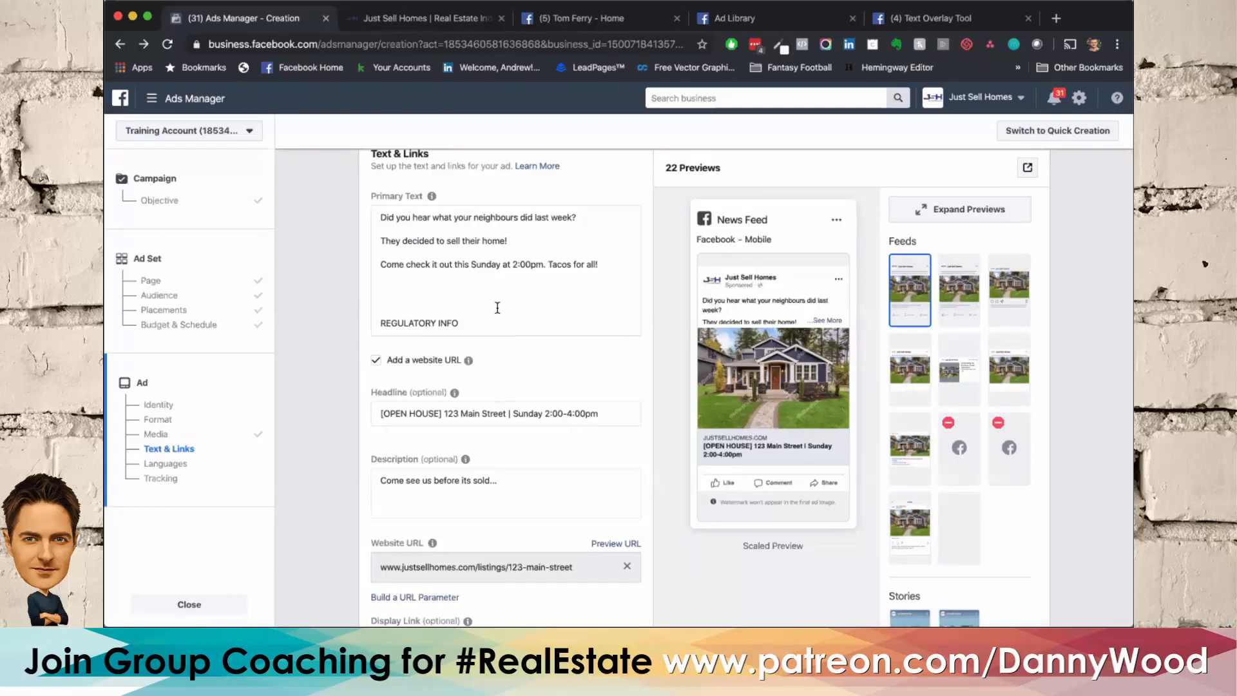
# Step: Join the three opening paragraphs of the primary text into one by removing the blank lines between them
pyautogui.scroll(1, 502, 297)
pyautogui.click(389, 275)
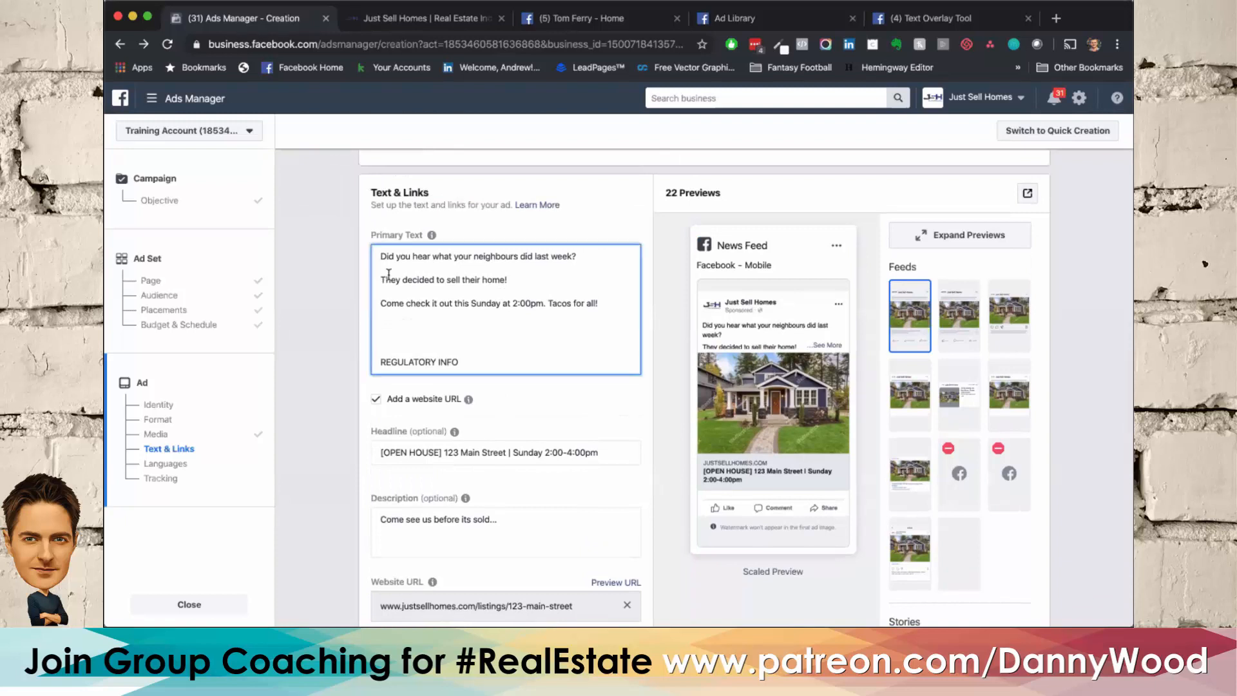
pyautogui.press('BackSpace')
pyautogui.press('BackSpace')
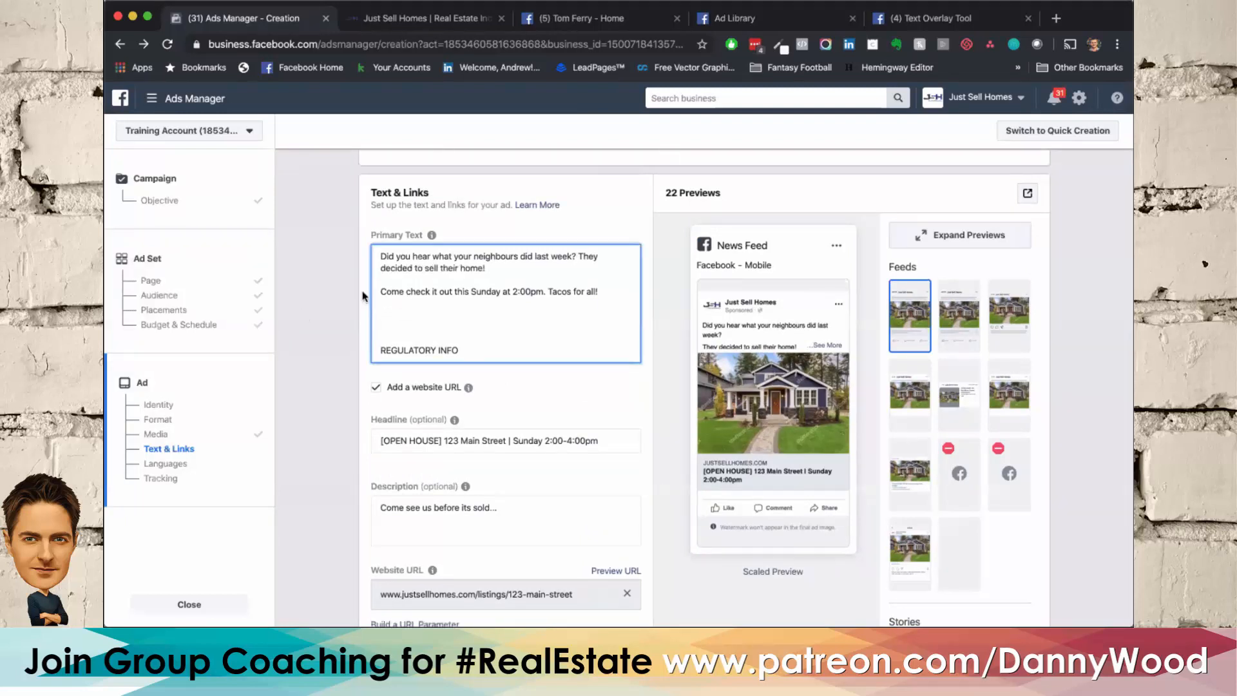
pyautogui.click(383, 292)
pyautogui.press('BackSpace')
pyautogui.press('BackSpace')
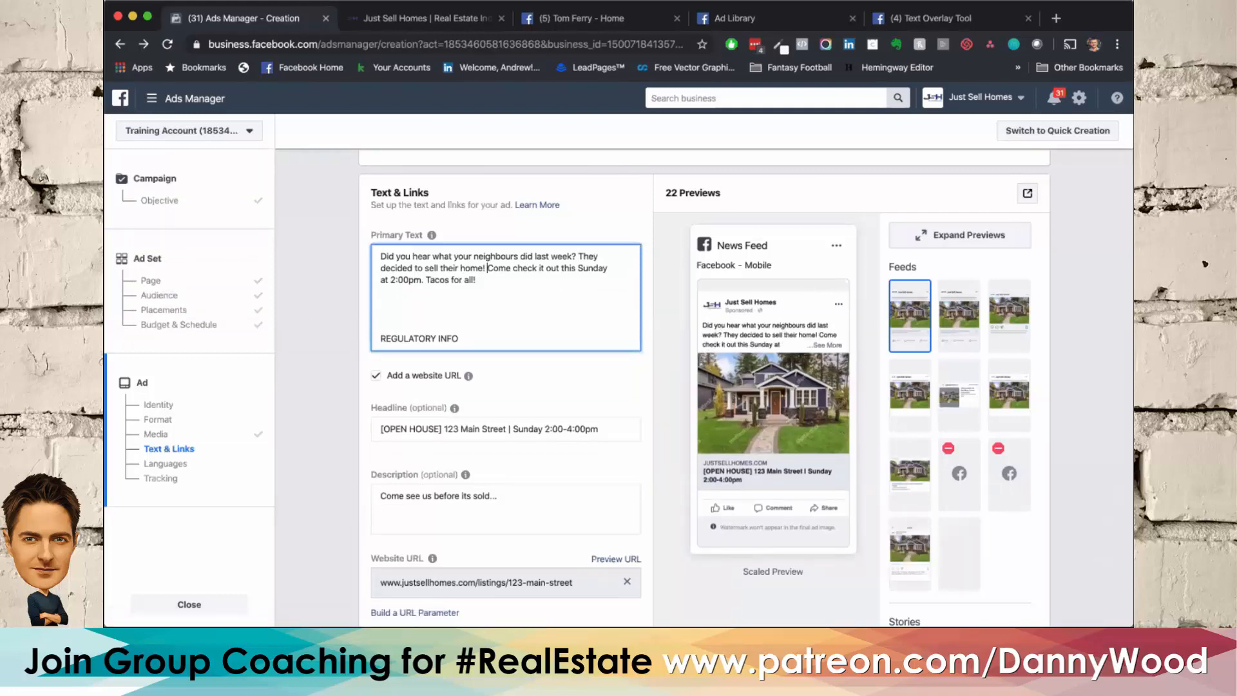
# Step: Split the joined primary text back into three paragraphs, with blank lines after "last week?" and "sell their home!"
pyautogui.click(578, 256)
pyautogui.press('Return')
pyautogui.press('Return')
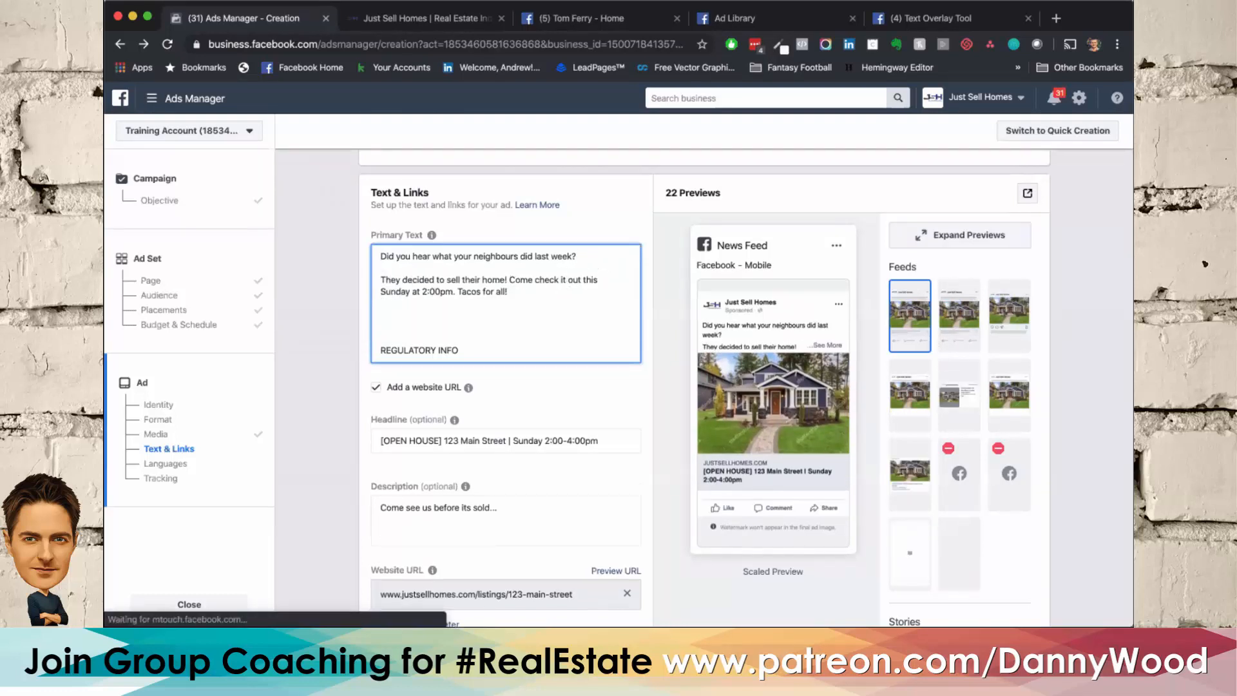
pyautogui.click(509, 281)
pyautogui.press('Return')
pyautogui.press('Return')
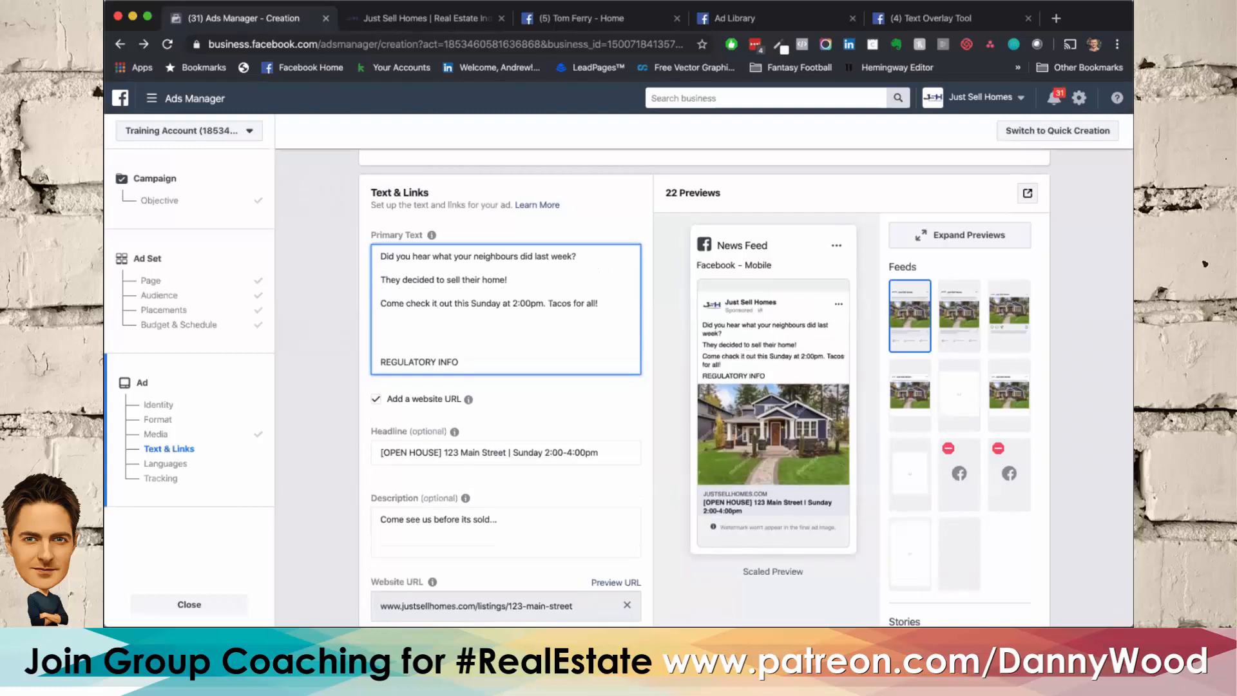
pyautogui.scroll(-1, 342, 411)
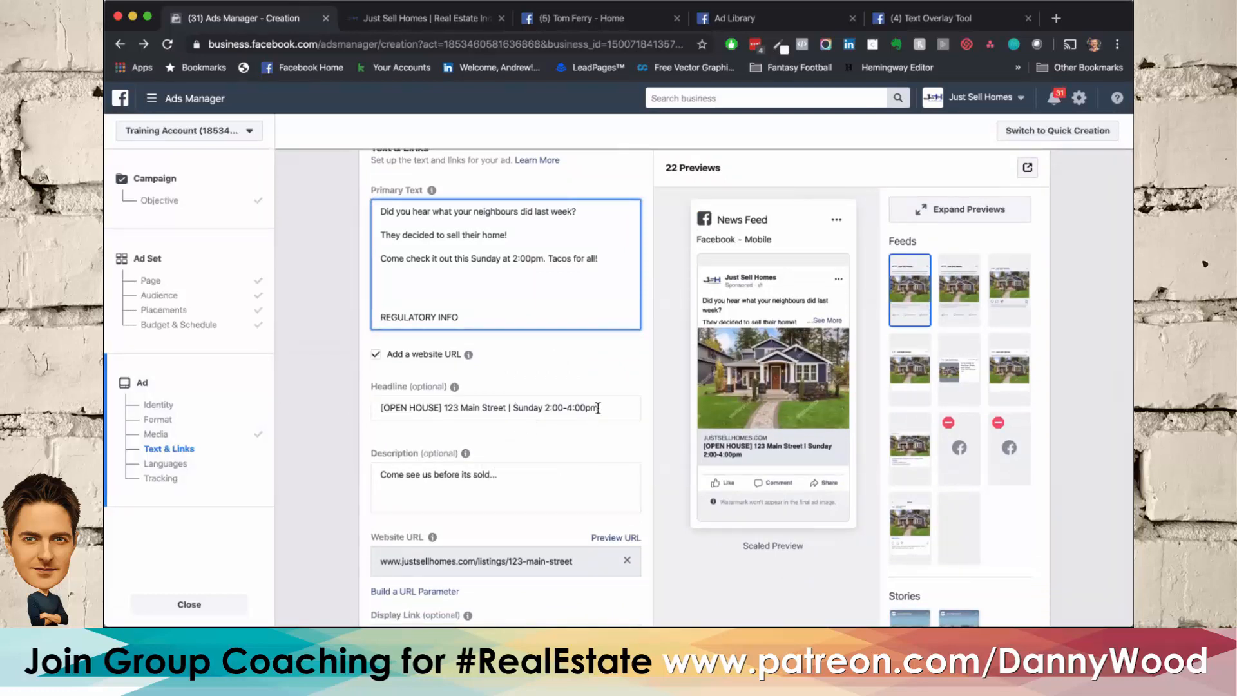
pyautogui.click(505, 407)
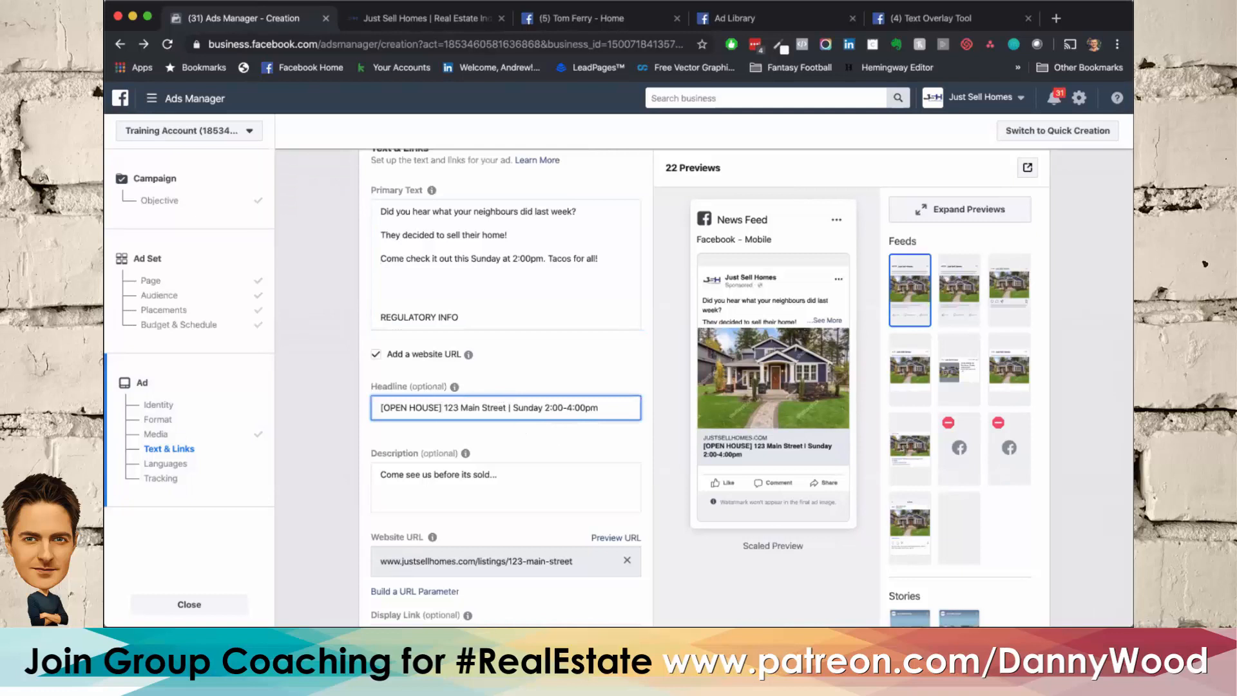
pyautogui.write('For Sale')
pyautogui.press('BackSpace')
pyautogui.press('BackSpace')
pyautogui.press('BackSpace')
pyautogui.press('BackSpace')
pyautogui.press('BackSpace')
pyautogui.press('BackSpace')
pyautogui.press('BackSpace')
pyautogui.press('BackSpace')
pyautogui.press('BackSpace')
# Step: Review the ad's primary text, headline, description and website URL together with the mobile News Feed preview
pyautogui.moveTo(387, 235); pyautogui.dragTo(502, 244)
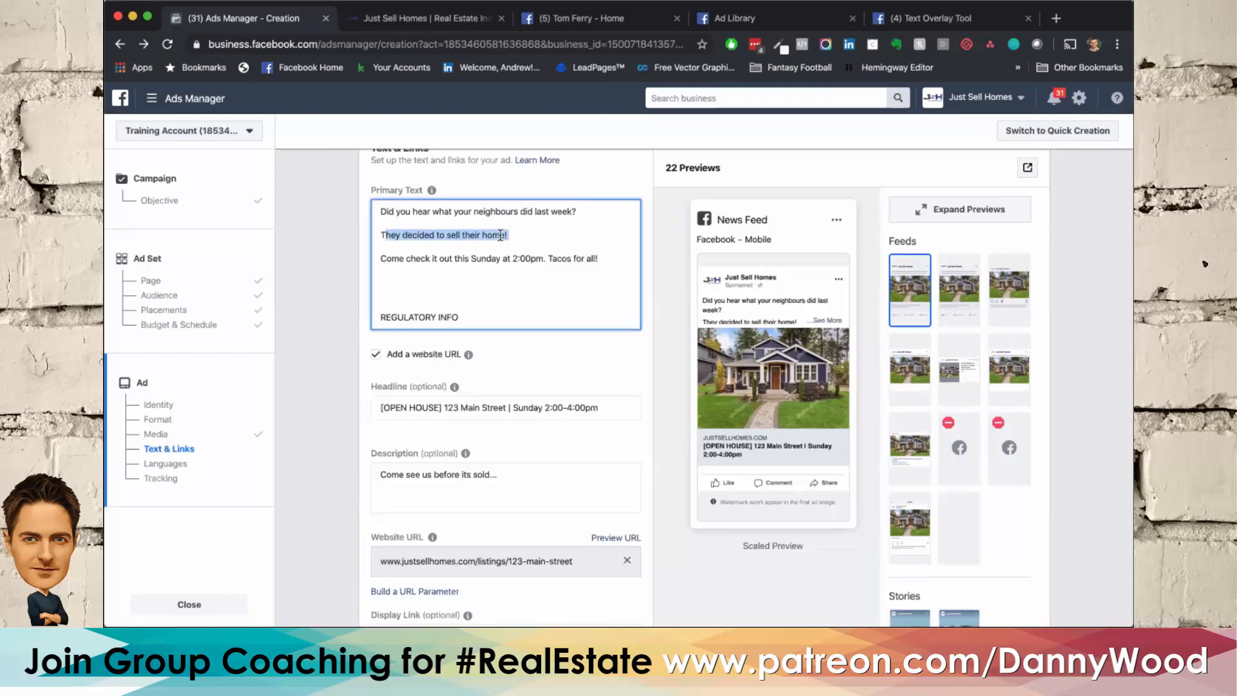
pyautogui.click(502, 242)
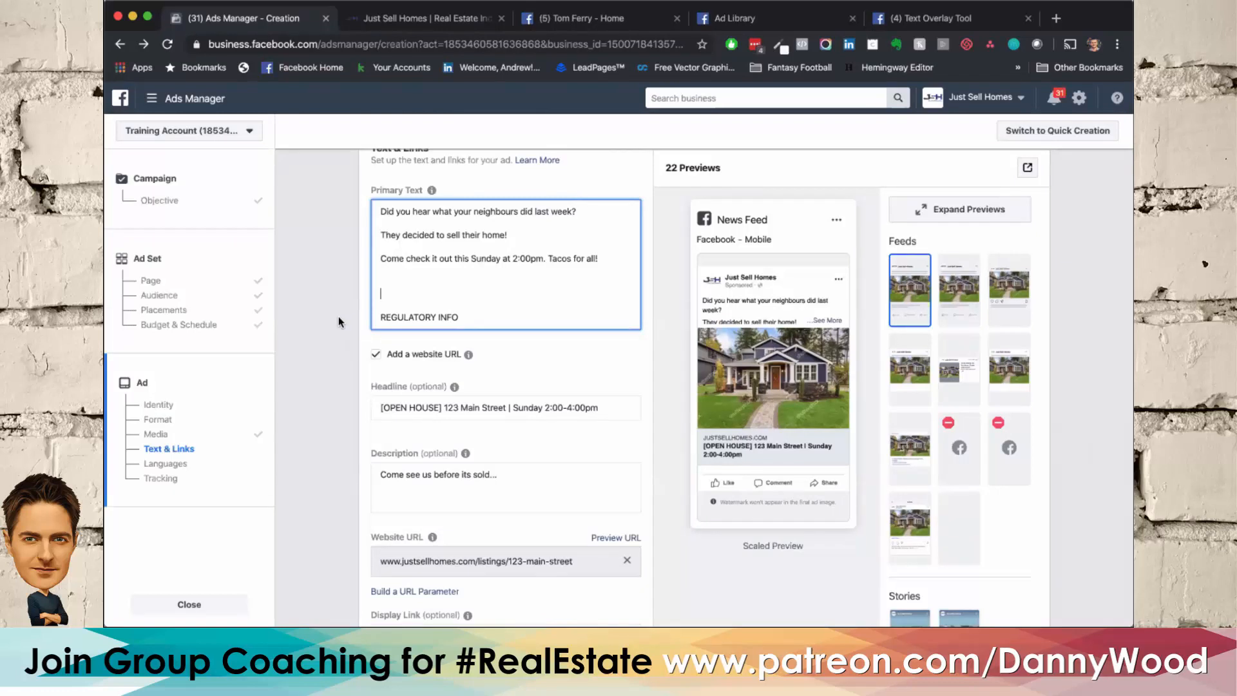
pyautogui.press('Up')
pyautogui.press('Down')
pyautogui.press('Up')
pyautogui.press('Down')
pyautogui.press('Down')
pyautogui.press('Down')
pyautogui.moveTo(573, 563); pyautogui.dragTo(299, 528)
pyautogui.click(333, 495)
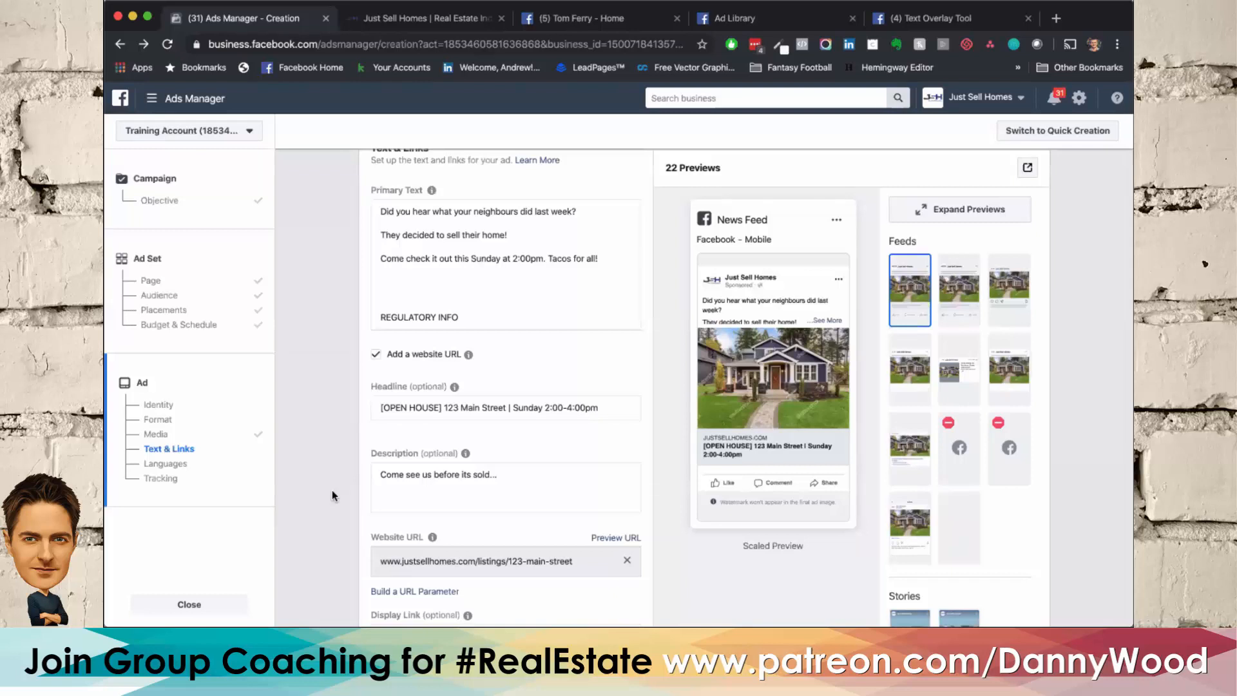
pyautogui.scroll(2, 331, 489)
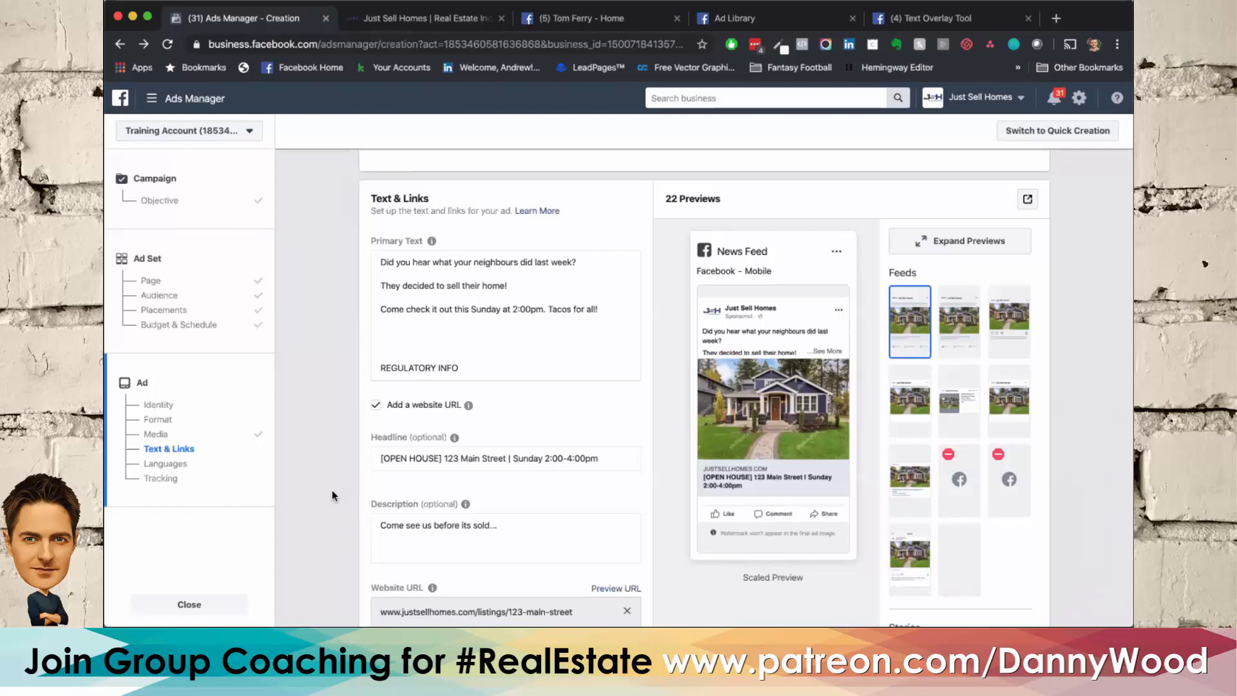
pyautogui.scroll(-1, 332, 495)
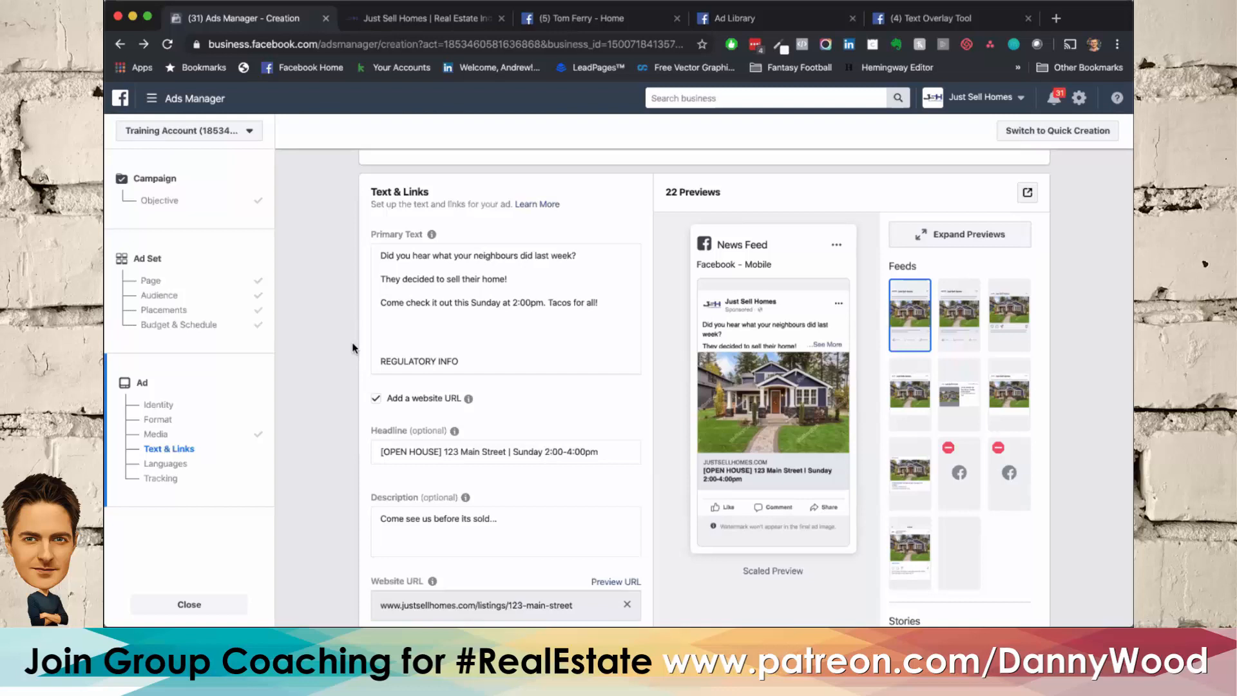
# Step: Add the listing's street address in Unionville, Markham, Ontario, to the ad set's audience locations with a 1 mi radius
pyautogui.click(154, 312)
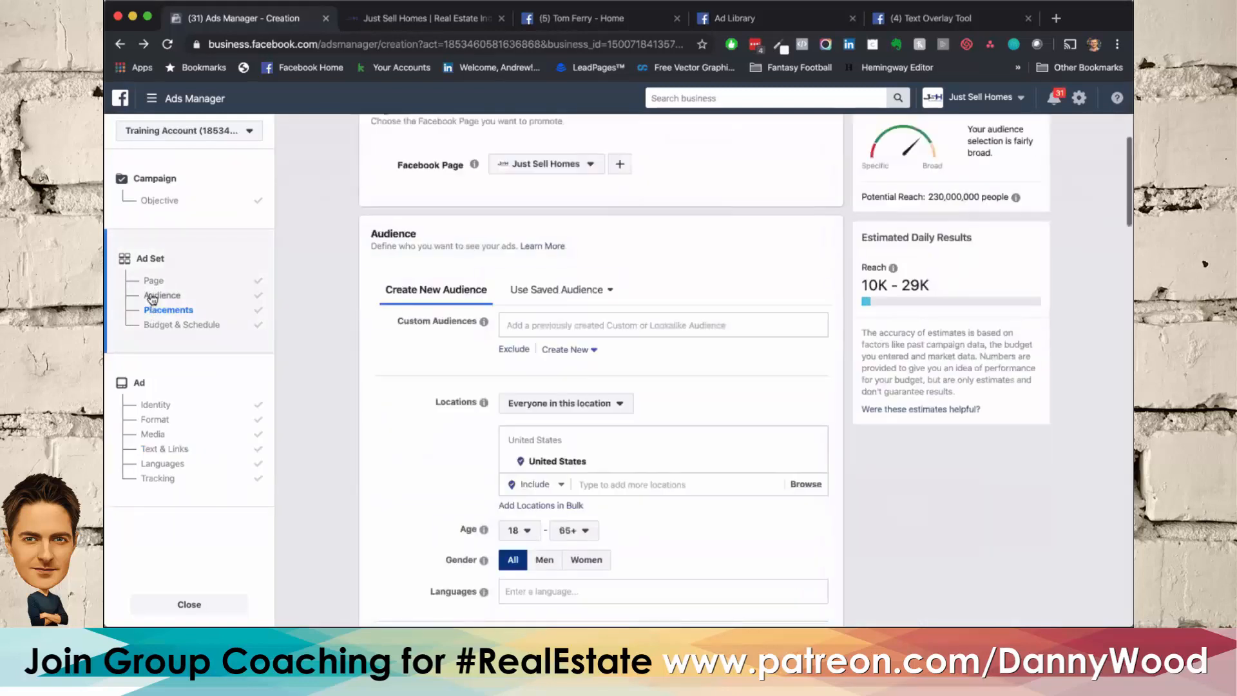
pyautogui.click(155, 295)
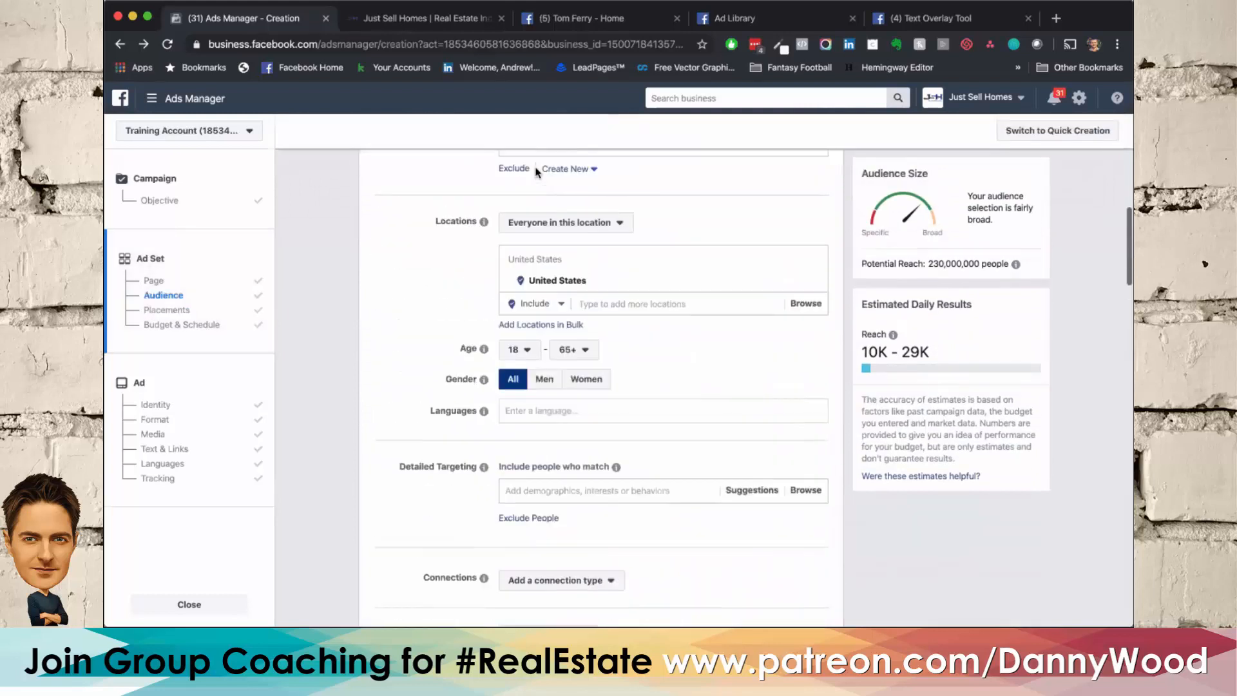
pyautogui.click(615, 375)
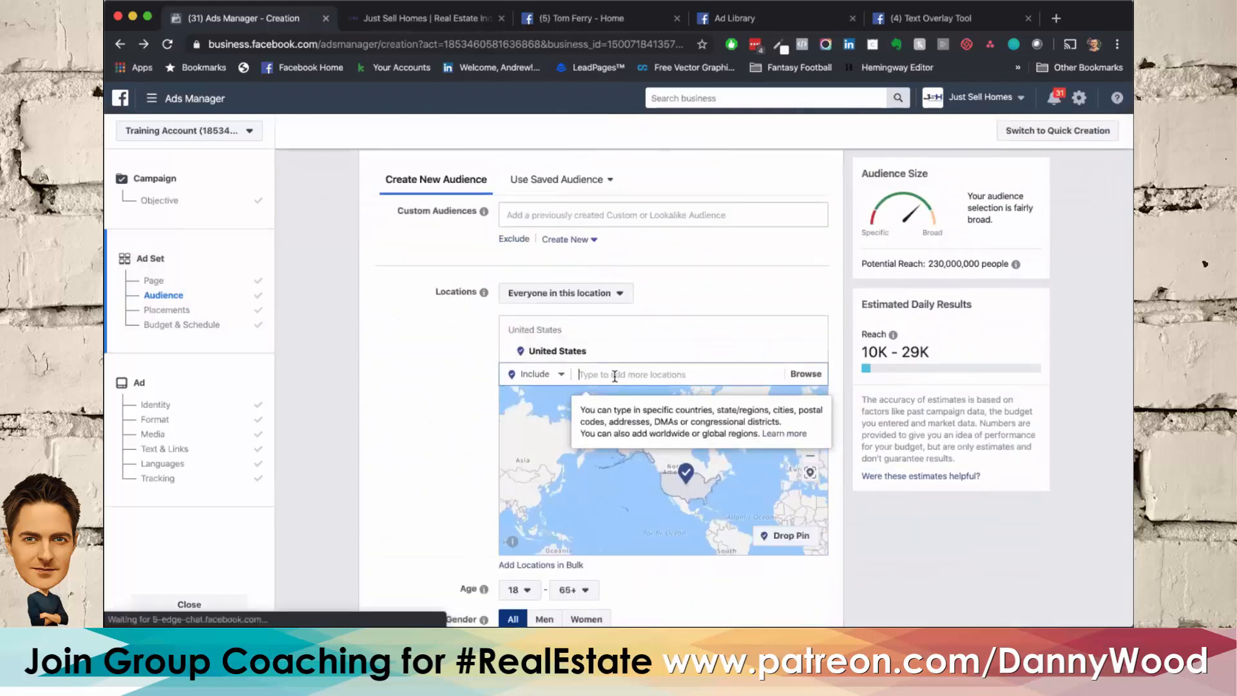
pyautogui.write('123 Main S')
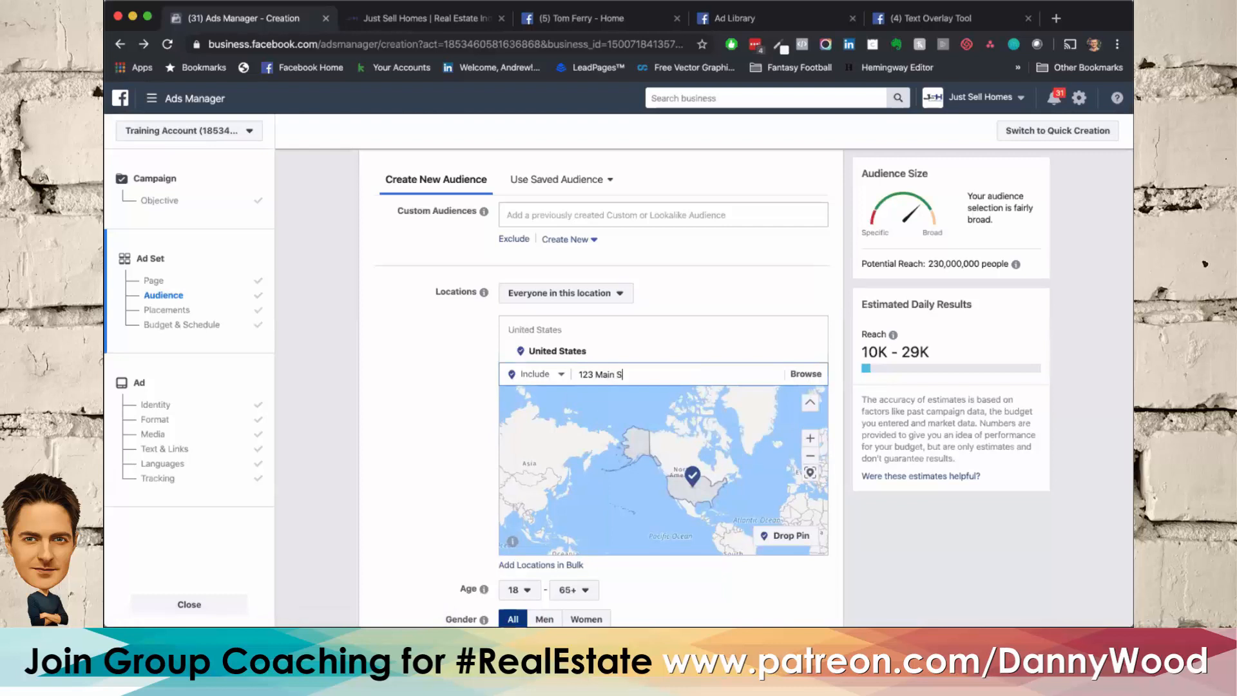
pyautogui.write('treet')
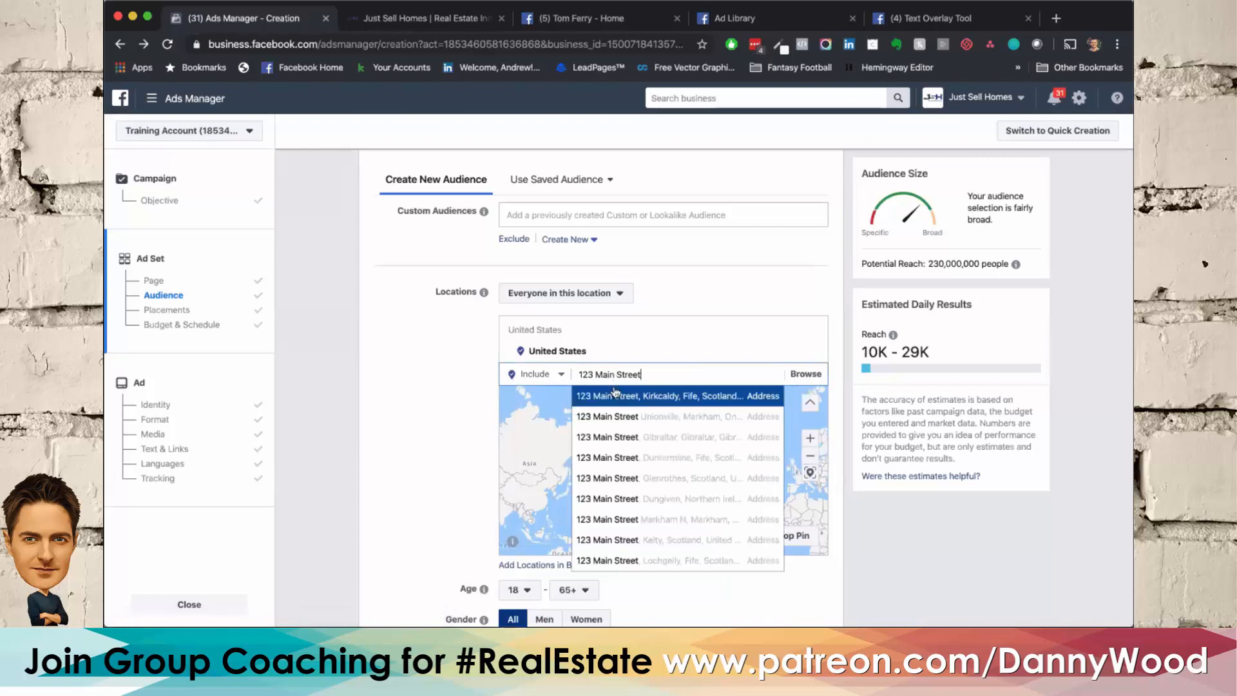
pyautogui.click(616, 419)
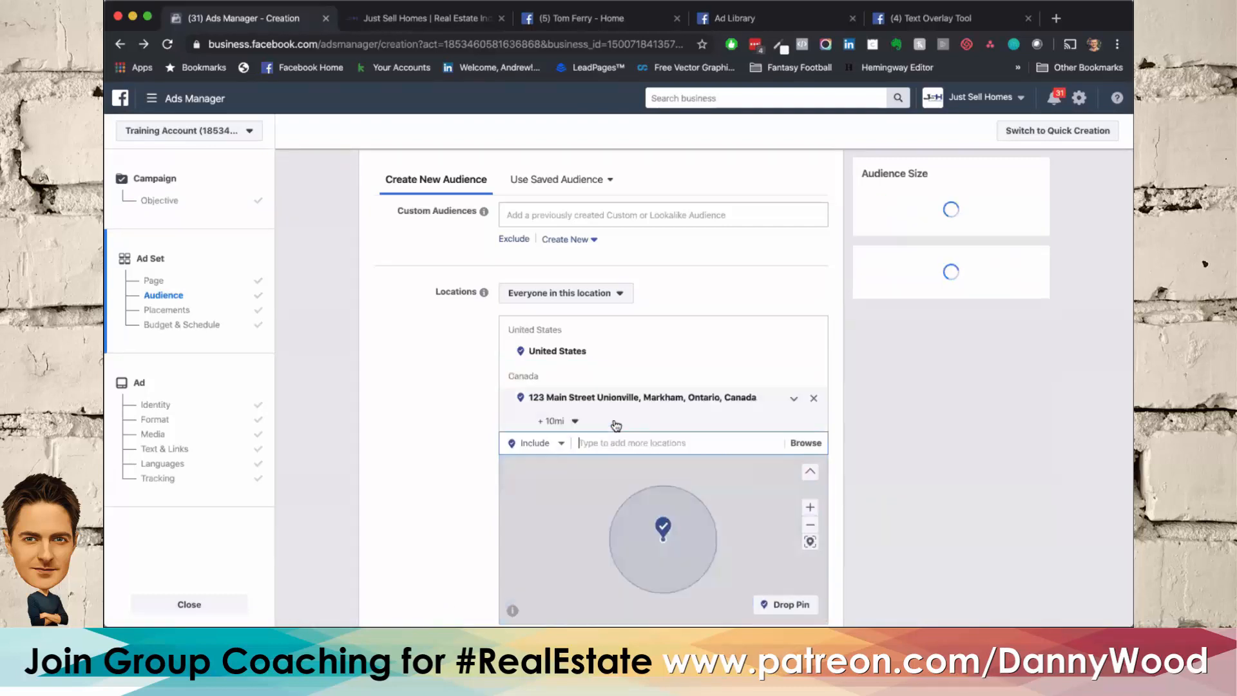
pyautogui.click(572, 421)
pyautogui.moveTo(553, 463); pyautogui.dragTo(516, 462)
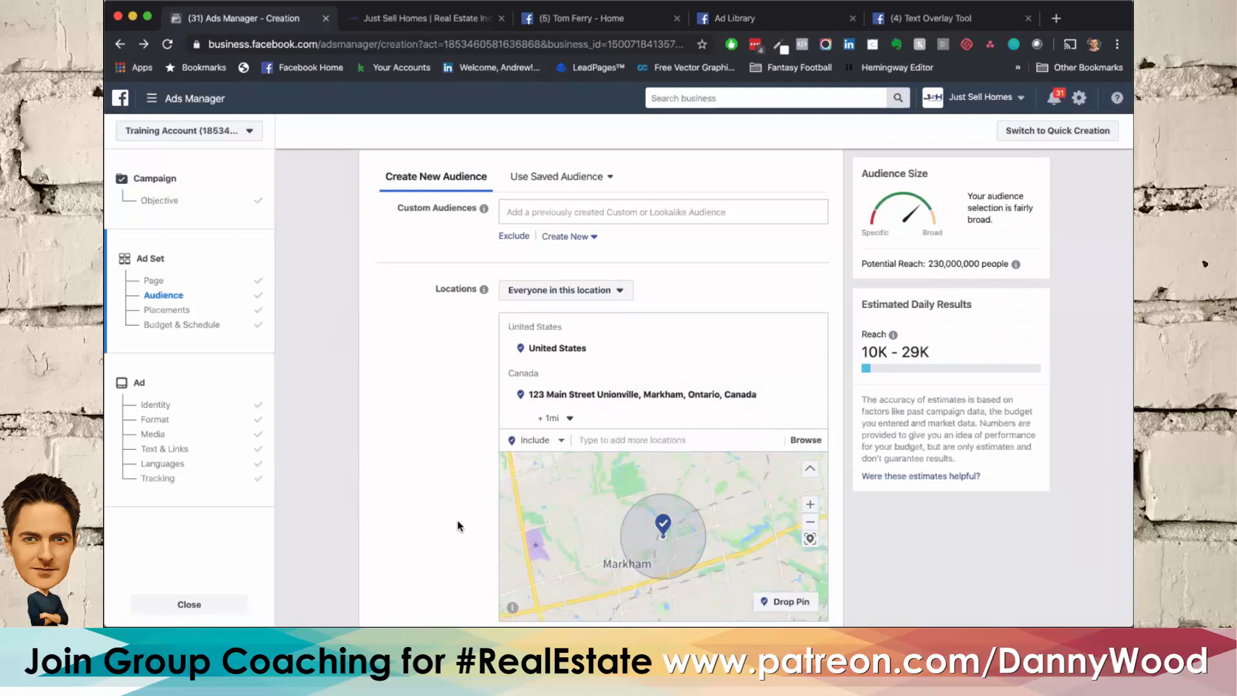
# Step: Set the radius around the listing's Unionville address to 15 mi
pyautogui.scroll(-2, 459, 525)
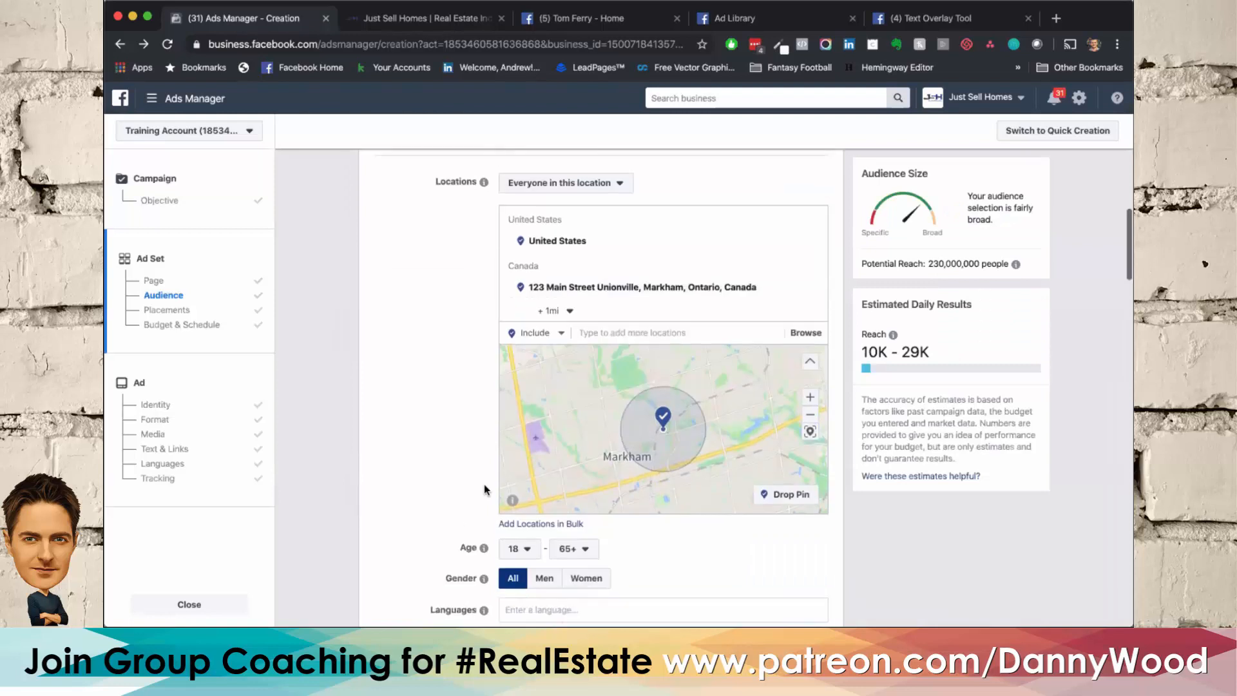
pyautogui.click(559, 310)
pyautogui.click(613, 357)
pyautogui.write('15')
pyautogui.press('Return')
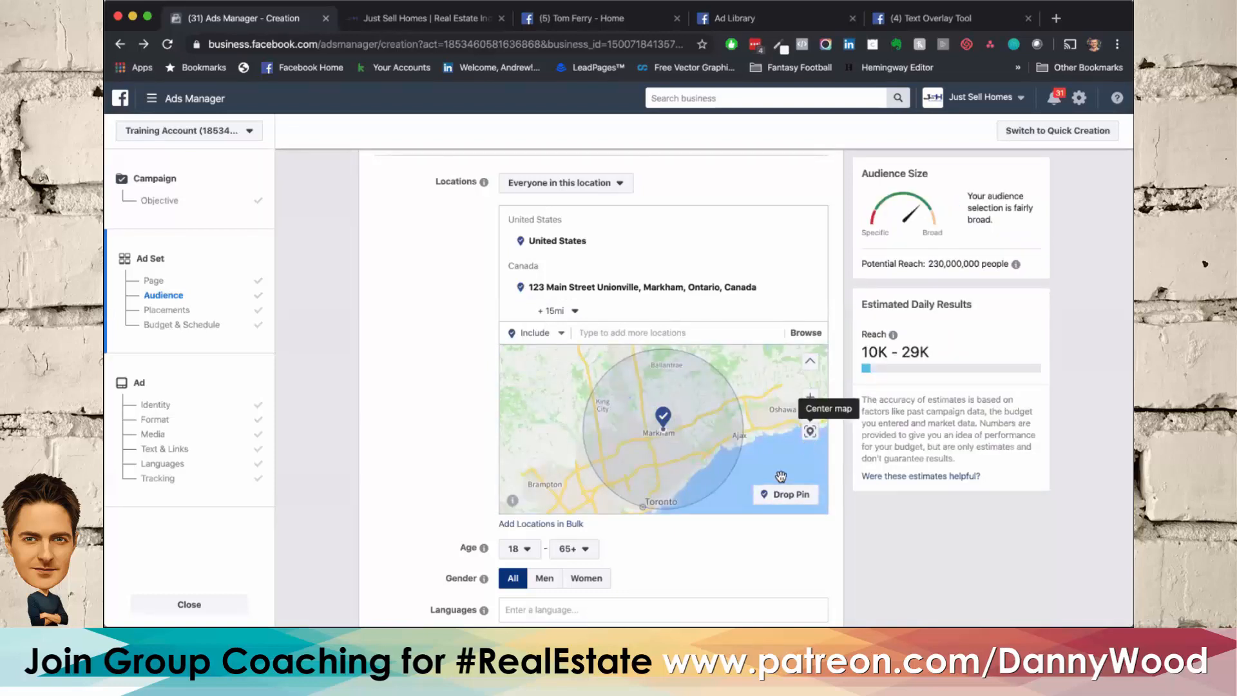
# Step: Drop an extra location pin on the map north of Brampton, just outside the listing's circle, and reduce its radius
pyautogui.click(778, 497)
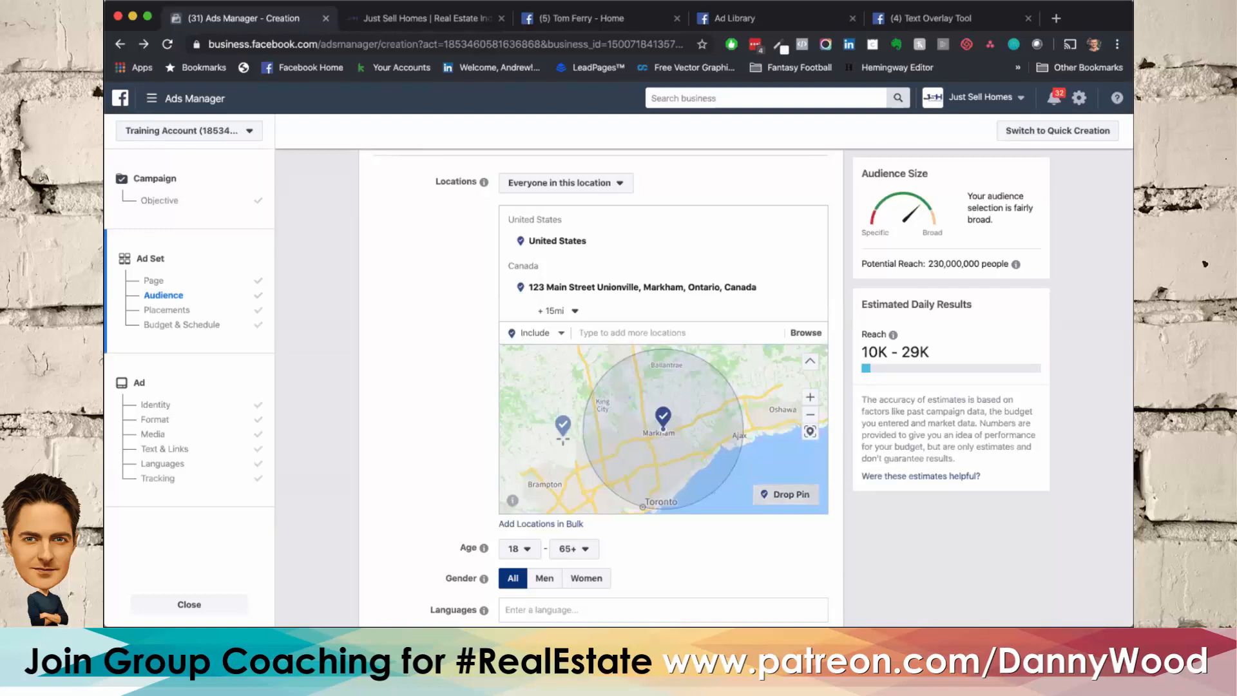
pyautogui.click(562, 439)
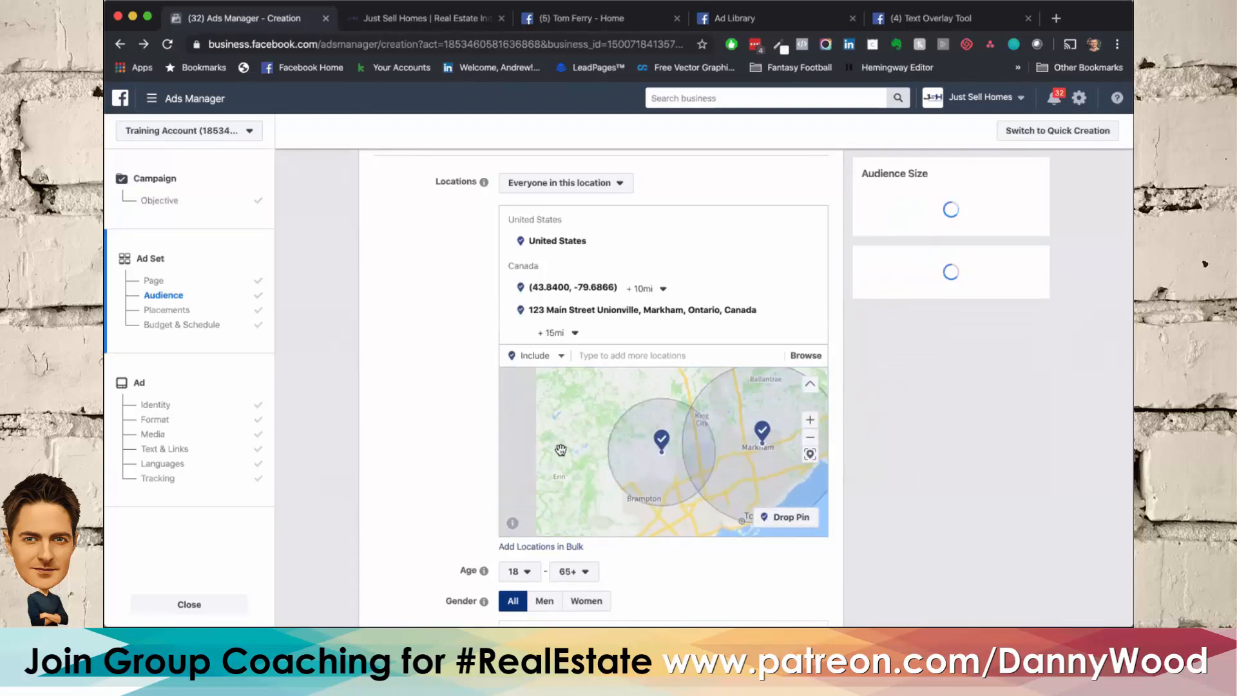
pyautogui.click(644, 289)
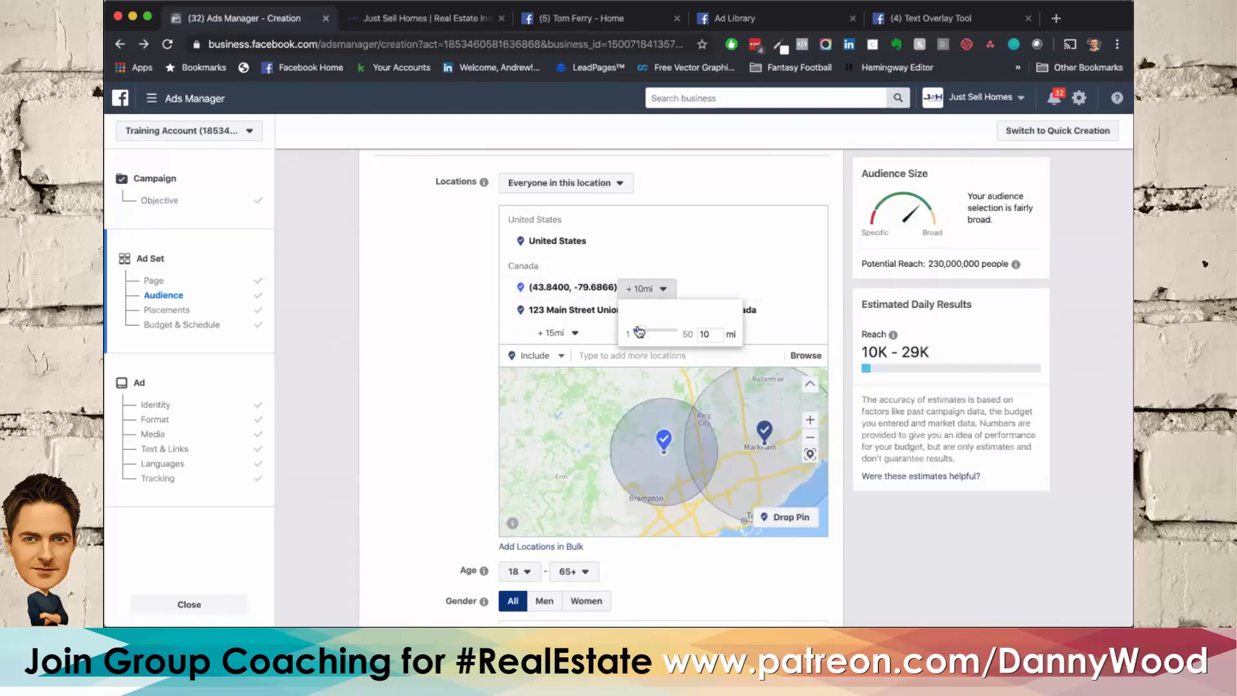
# Step: Set the call to action in the ad's text and links settings to Learn More
pyautogui.click(166, 464)
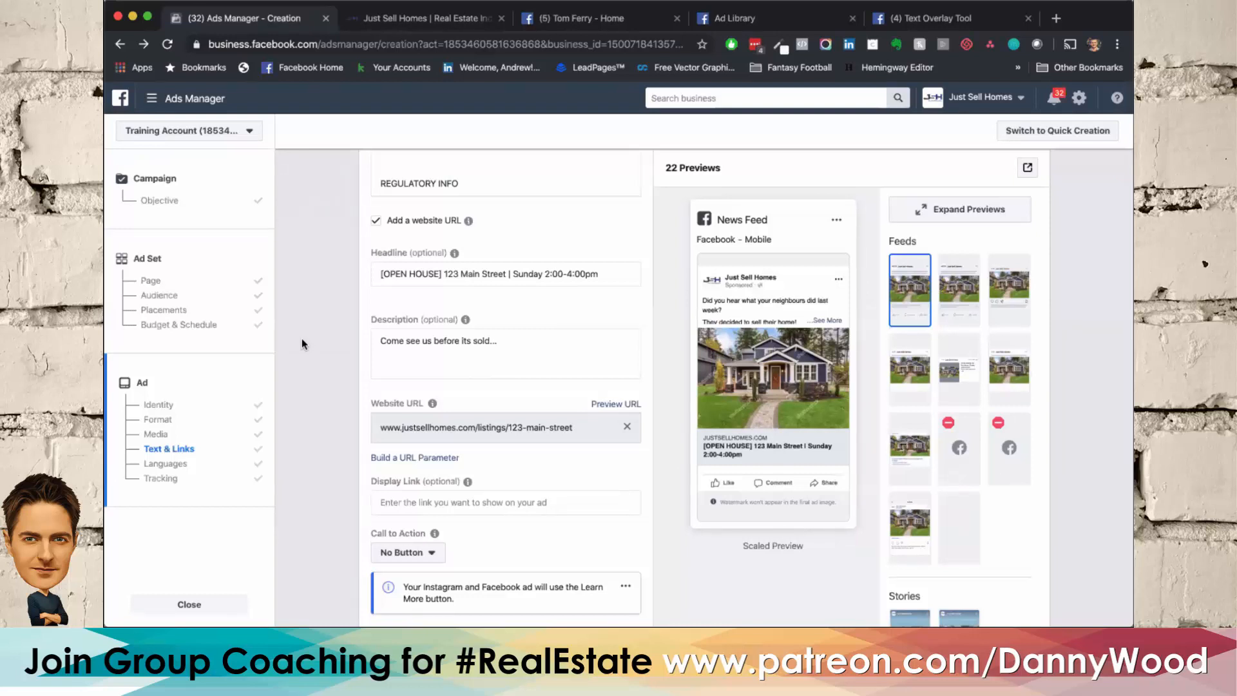
pyautogui.scroll(-4, 302, 344)
pyautogui.click(408, 342)
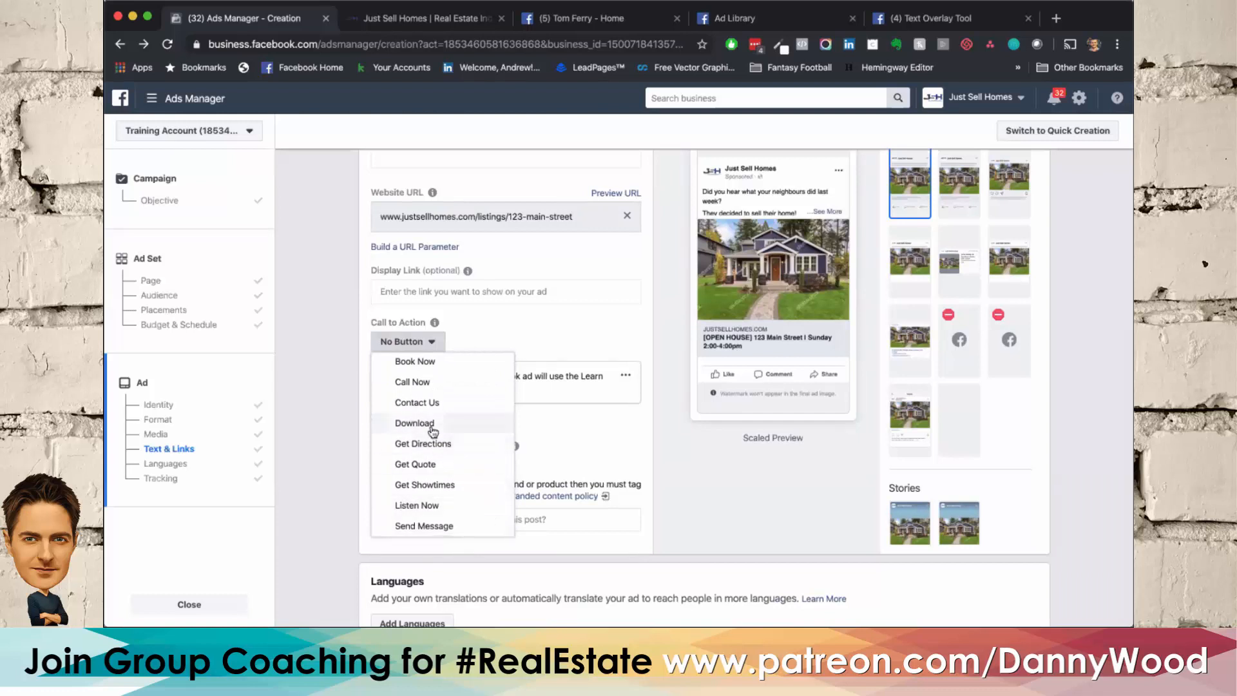
pyautogui.scroll(3, 431, 432)
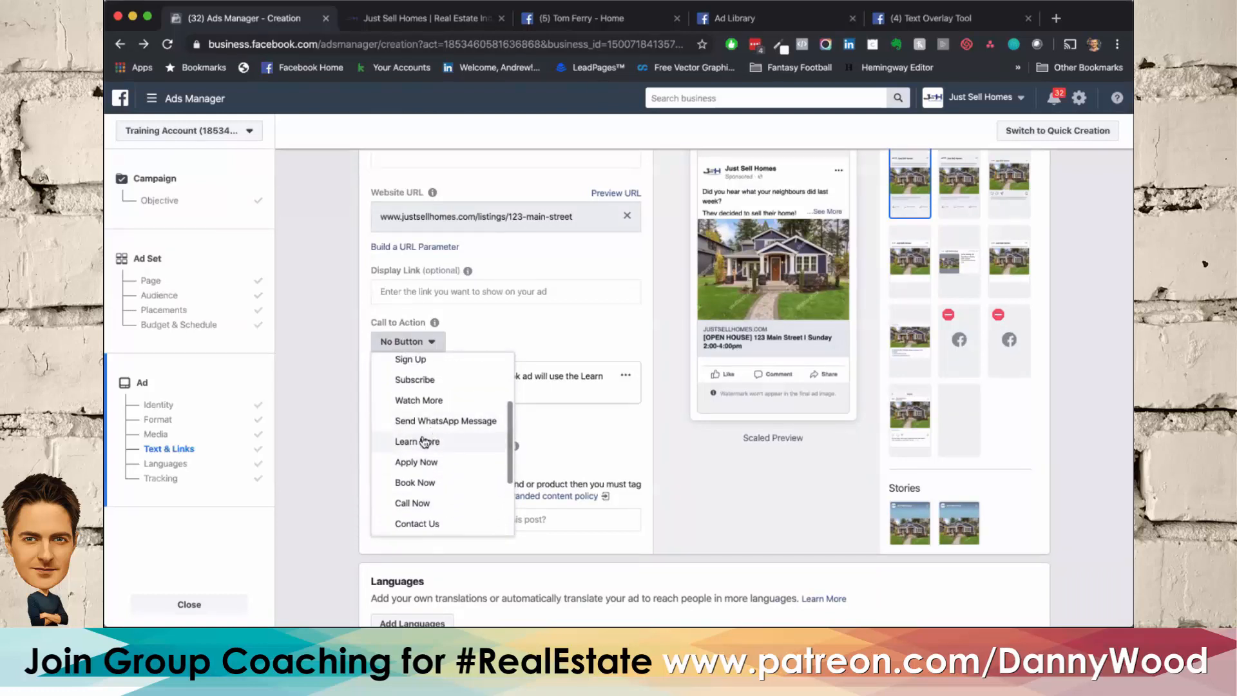
pyautogui.click(421, 442)
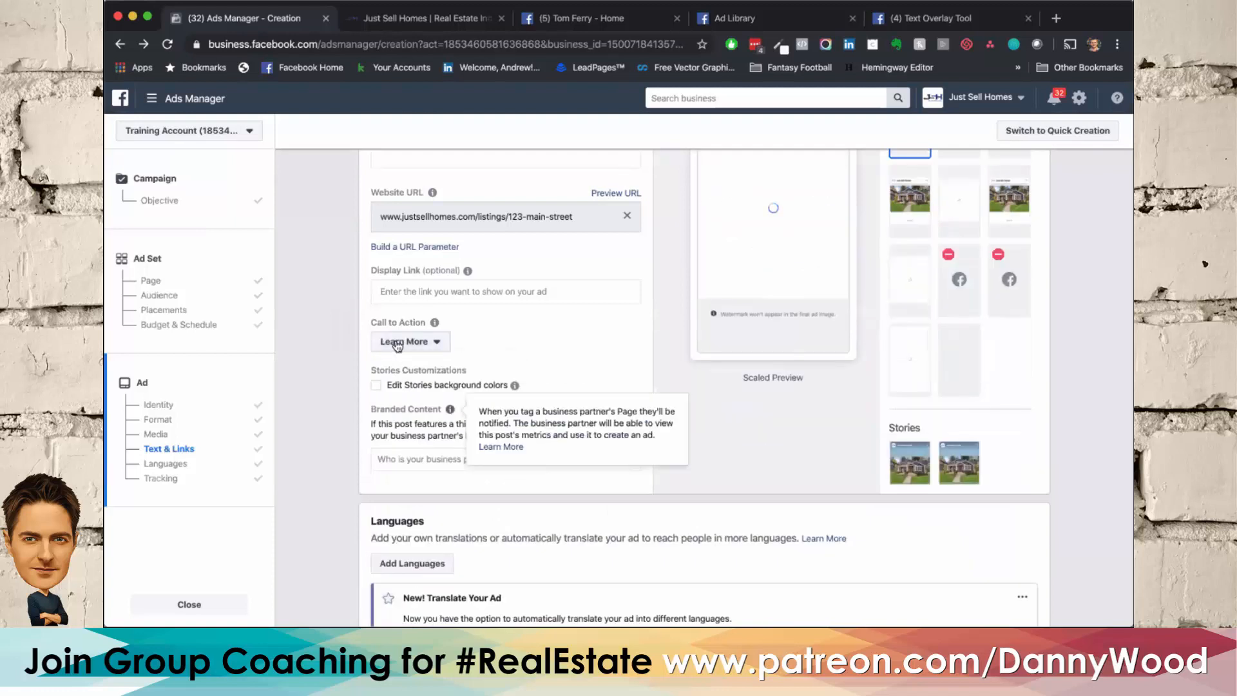
# Step: Set the ad's call to action back to No Button
pyautogui.click(387, 351)
pyautogui.scroll(3, 416, 419)
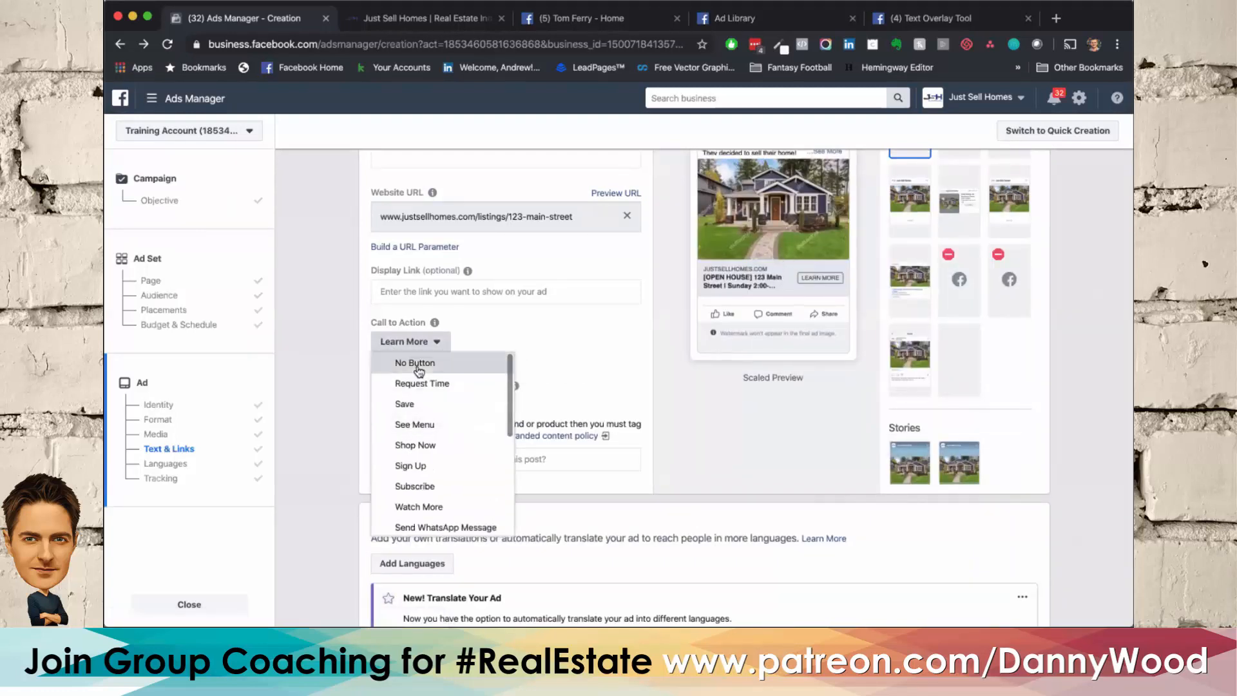
pyautogui.scroll(2, 677, 455)
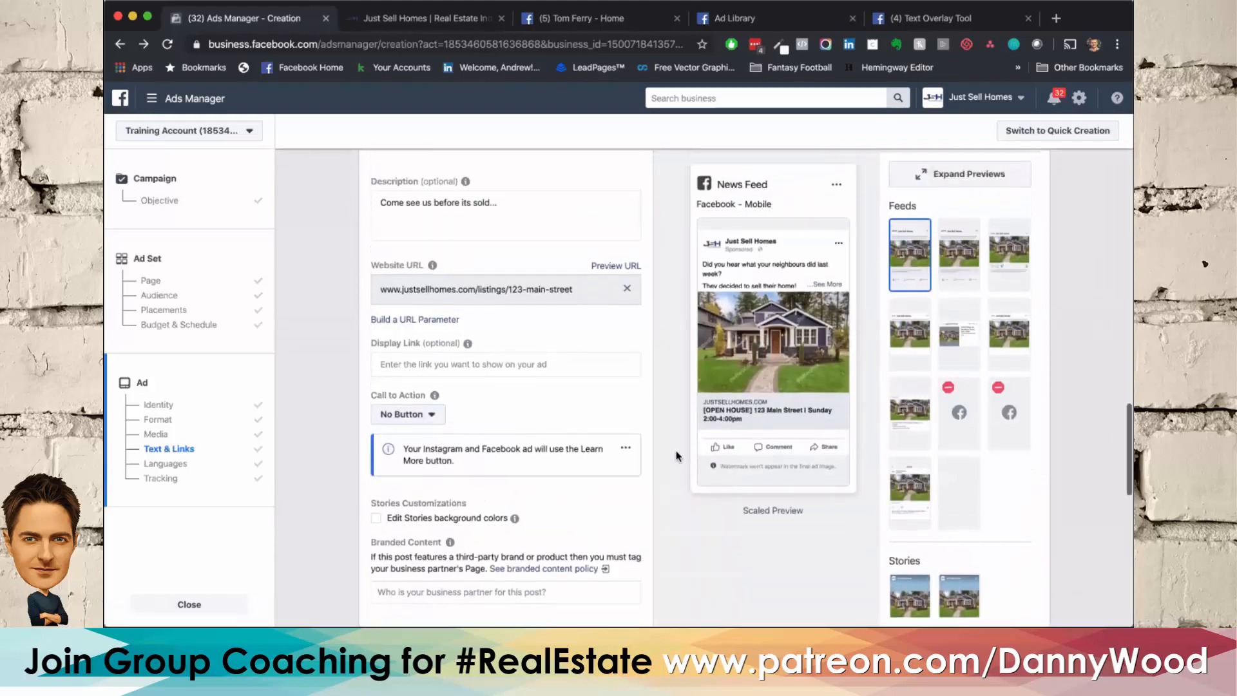
# Step: Review the remaining ad settings, from the call to action and preview through languages and tracking to the final confirmation area
pyautogui.moveTo(736, 425)
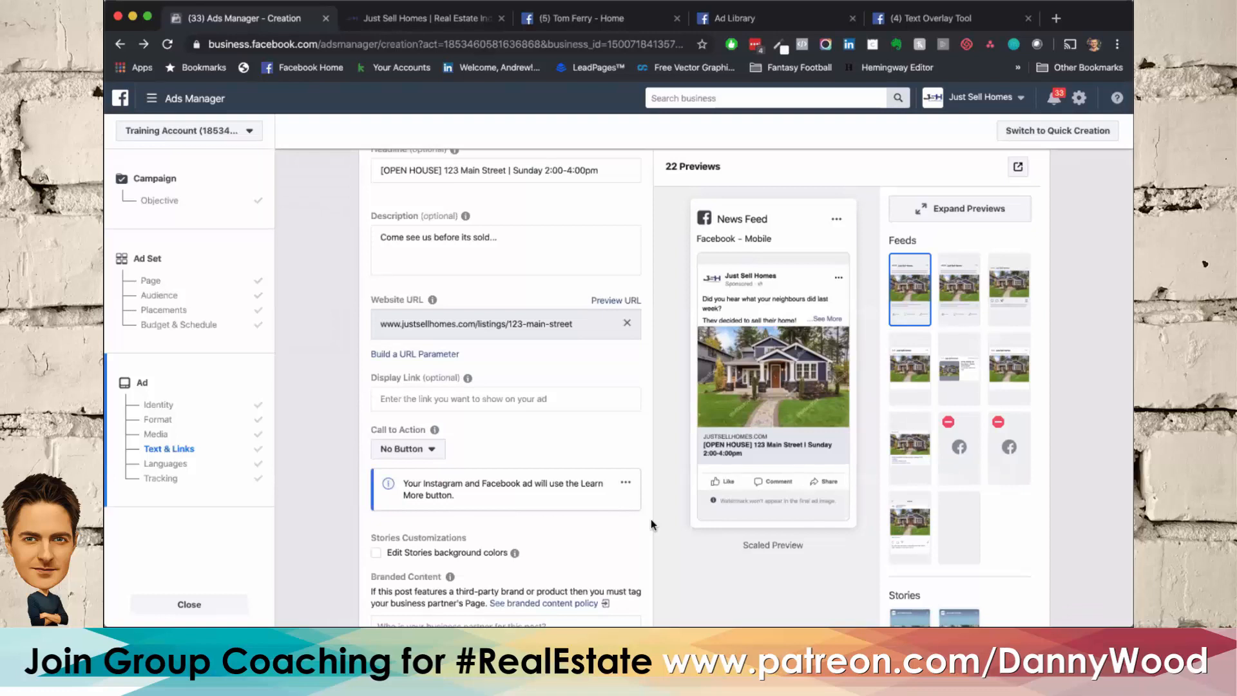
pyautogui.scroll(-10, 651, 519)
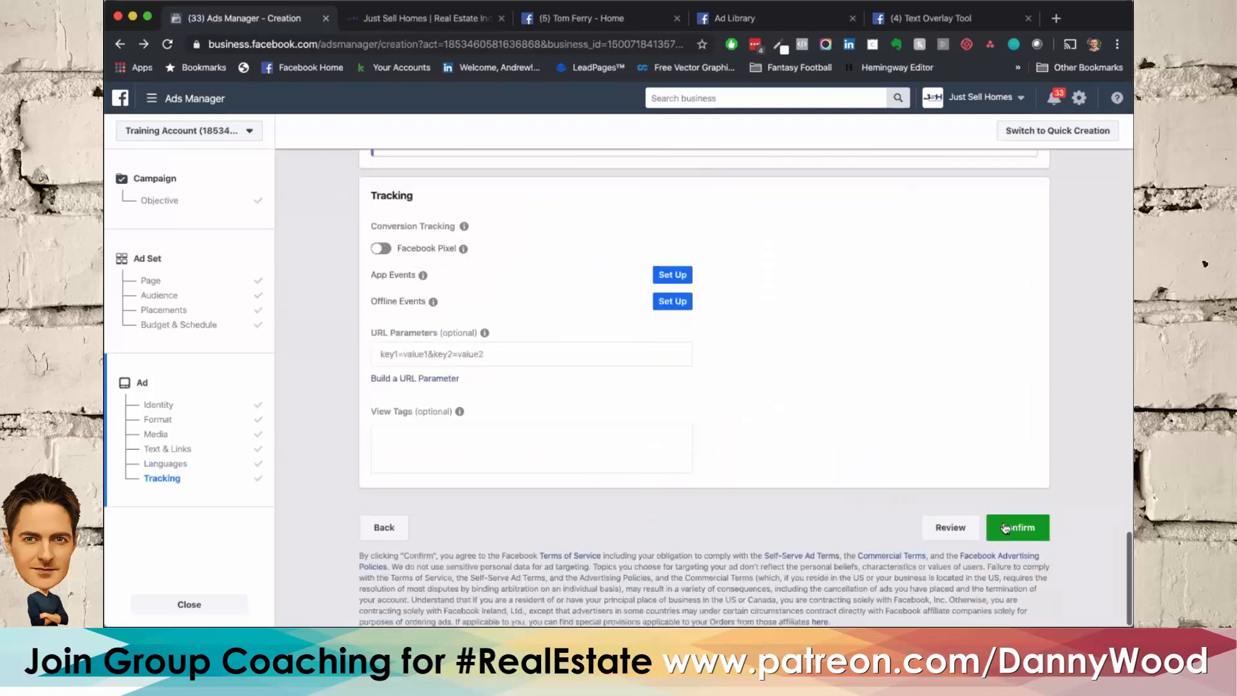
pyautogui.scroll(3, 1006, 527)
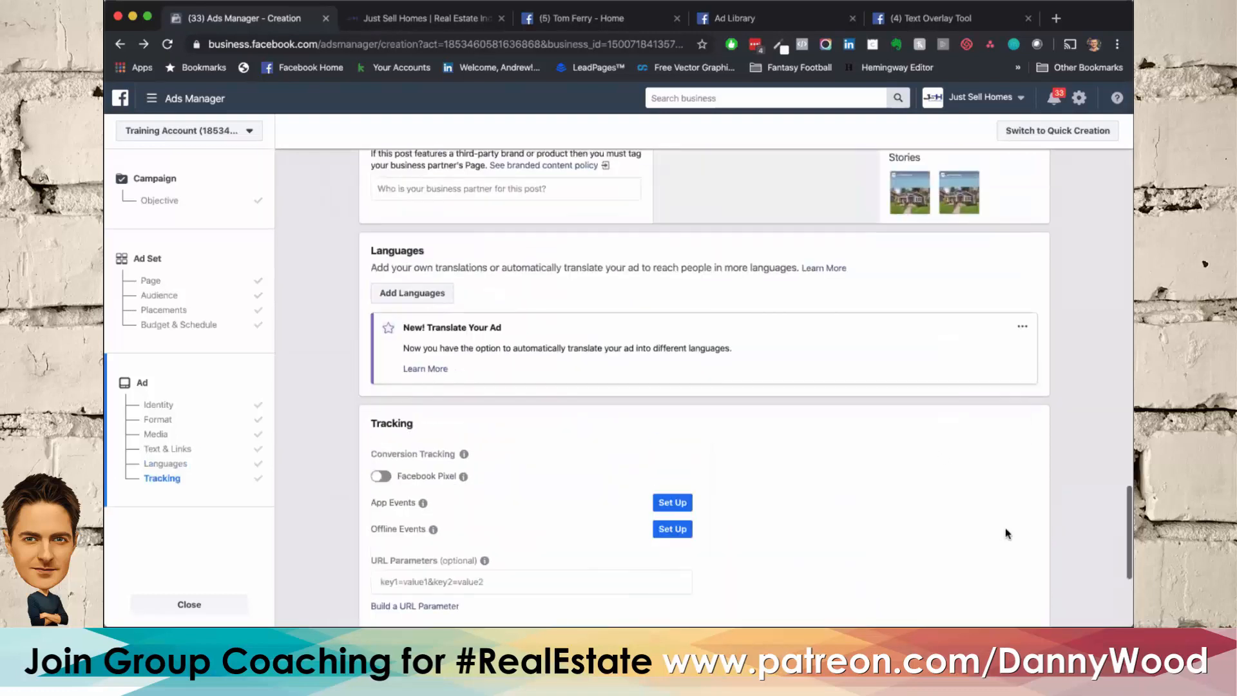
pyautogui.scroll(-3, 1006, 528)
pyautogui.scroll(6, 1005, 528)
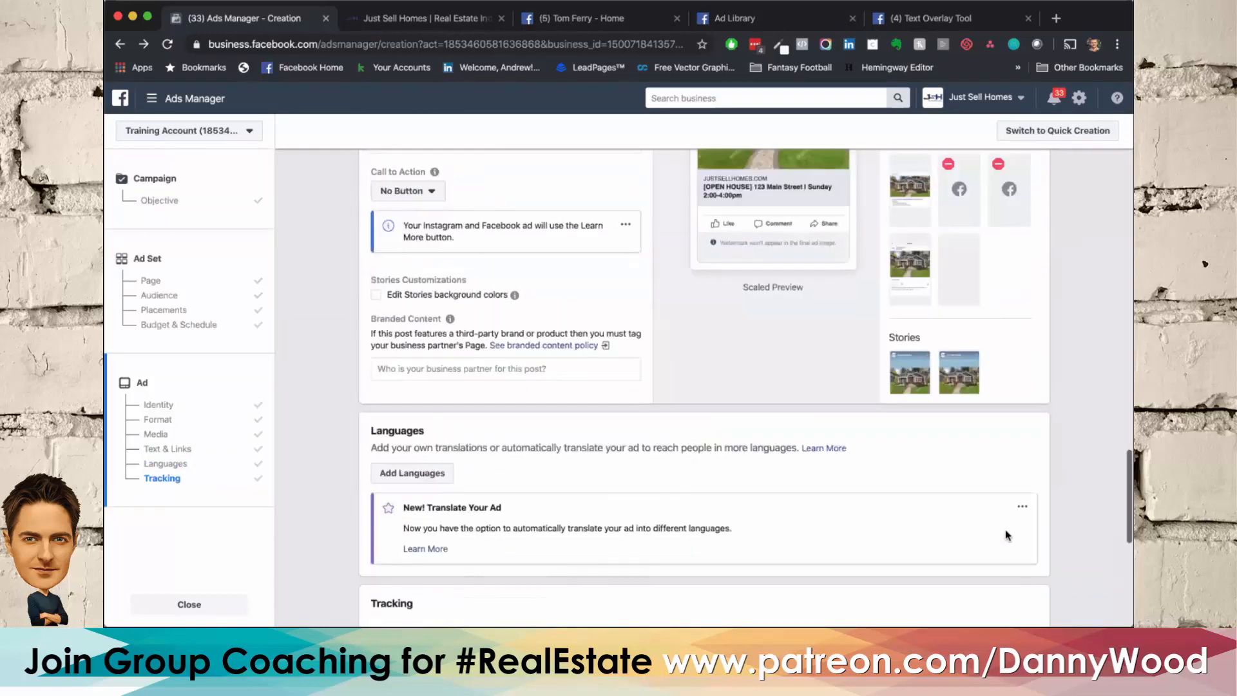
pyautogui.scroll(4, 1007, 535)
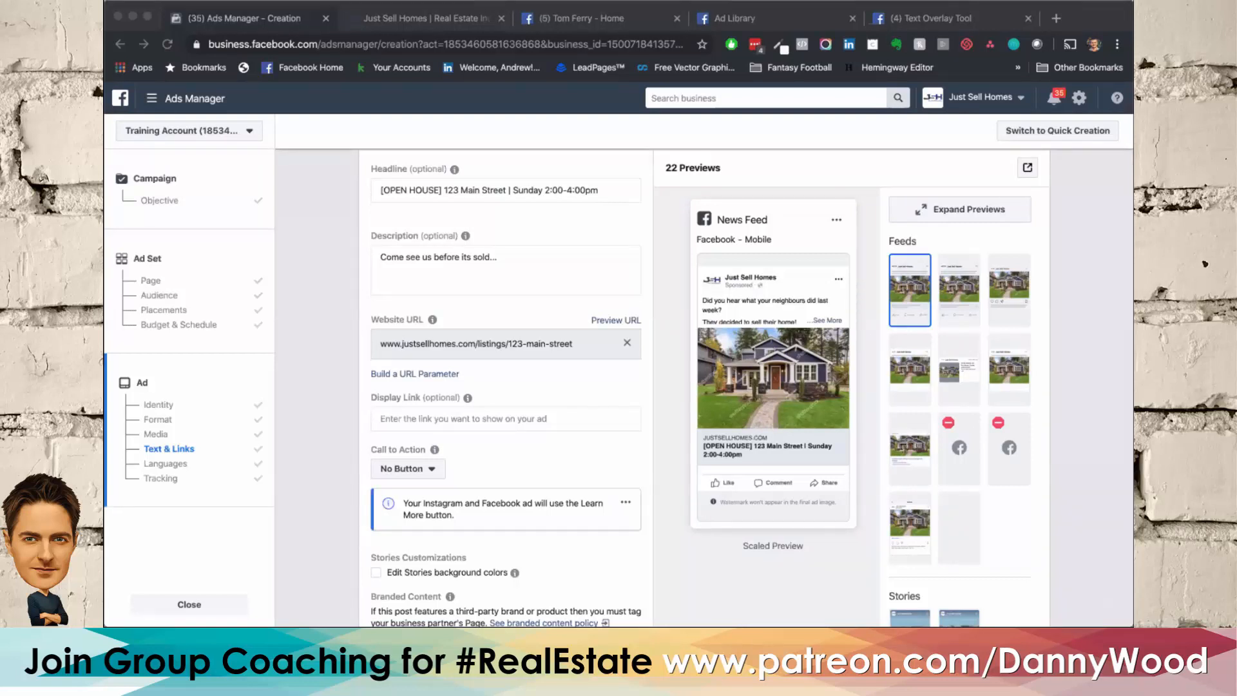
# Step: Switch to the open Just Sell Homes website
pyautogui.click(365, 24)
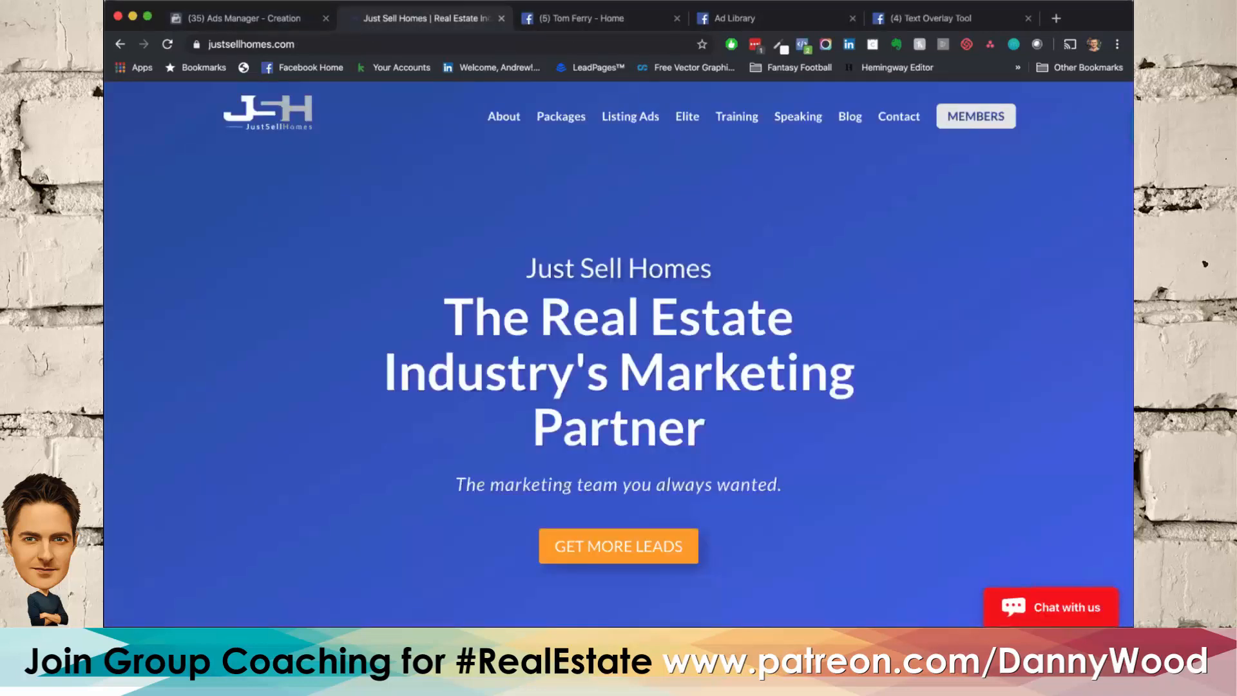